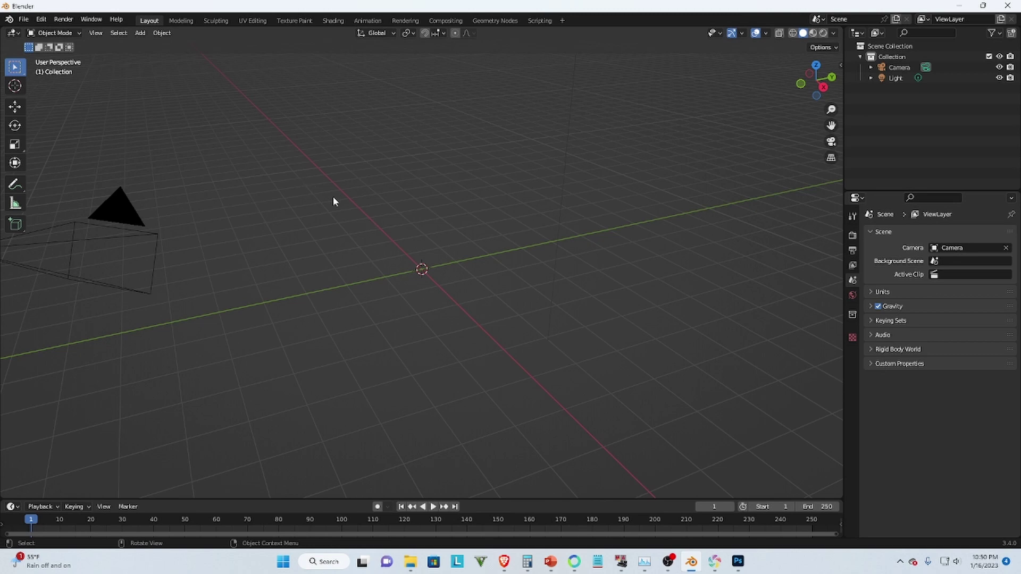
# Step: Add a cylinder mesh at the origin and set its vertices to 100
pyautogui.click(140, 34)
pyautogui.moveTo(178, 47)
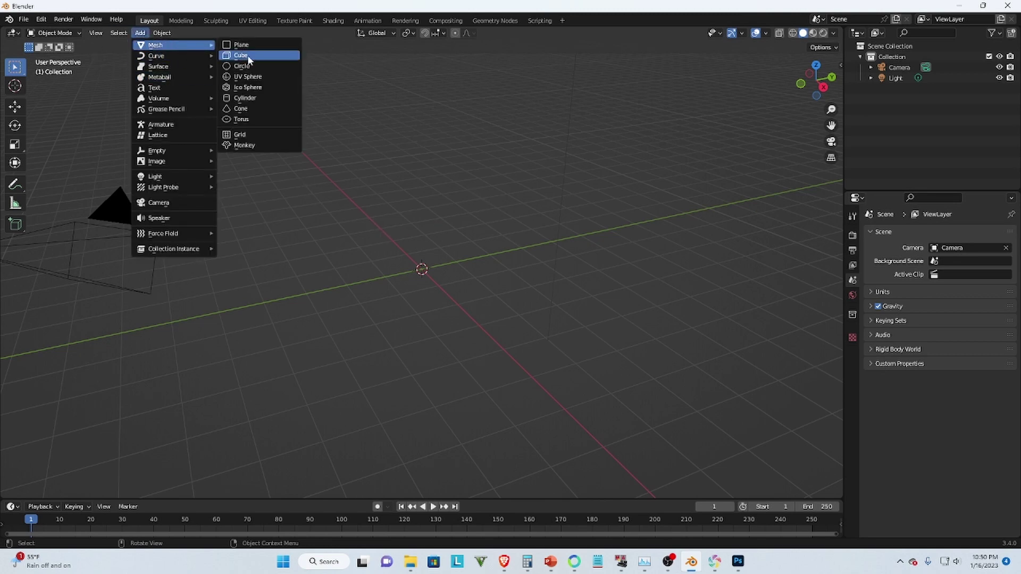
pyautogui.click(247, 100)
pyautogui.scroll(3, 408, 190)
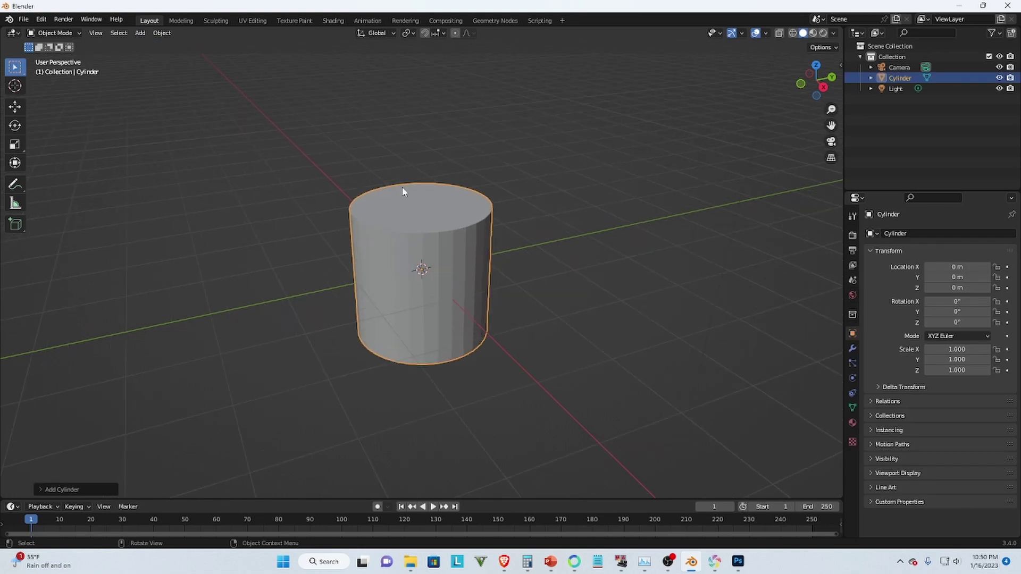
pyautogui.click(38, 489)
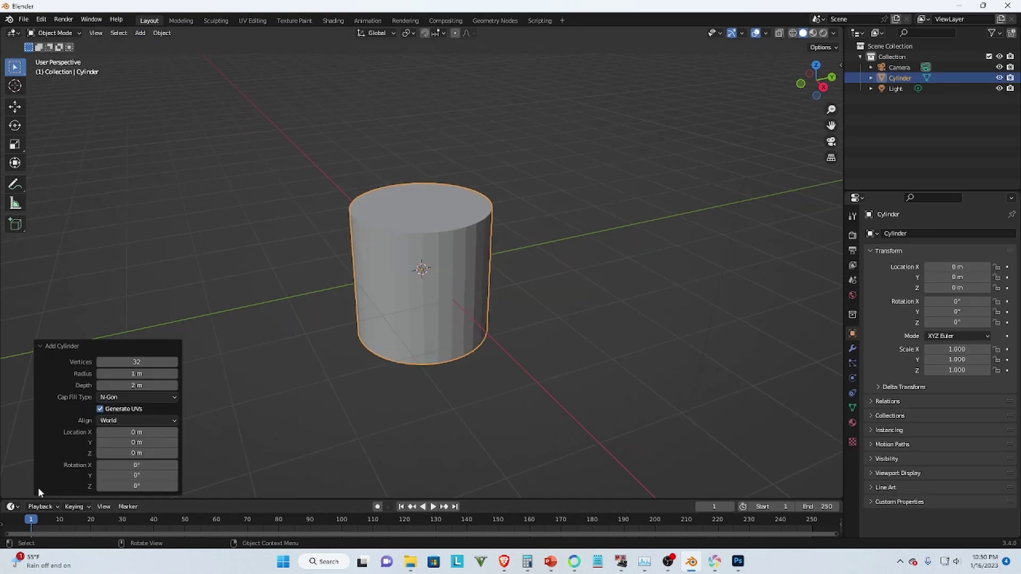
pyautogui.click(140, 362)
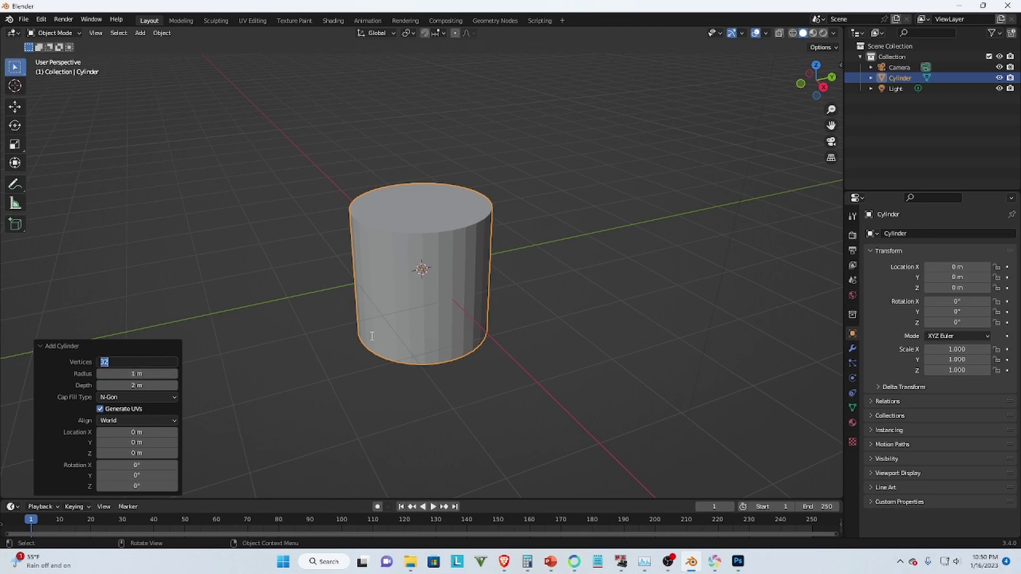
pyautogui.press('Return')
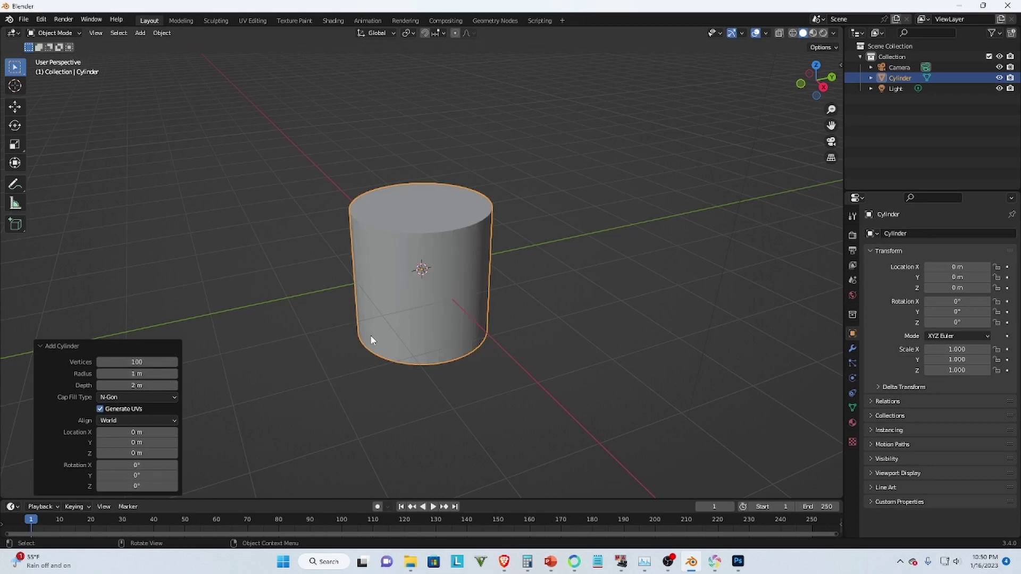
# Step: View the cylinder straight down in top orthographic view
pyautogui.moveTo(454, 201); pyautogui.dragTo(422, 235, button='middle')
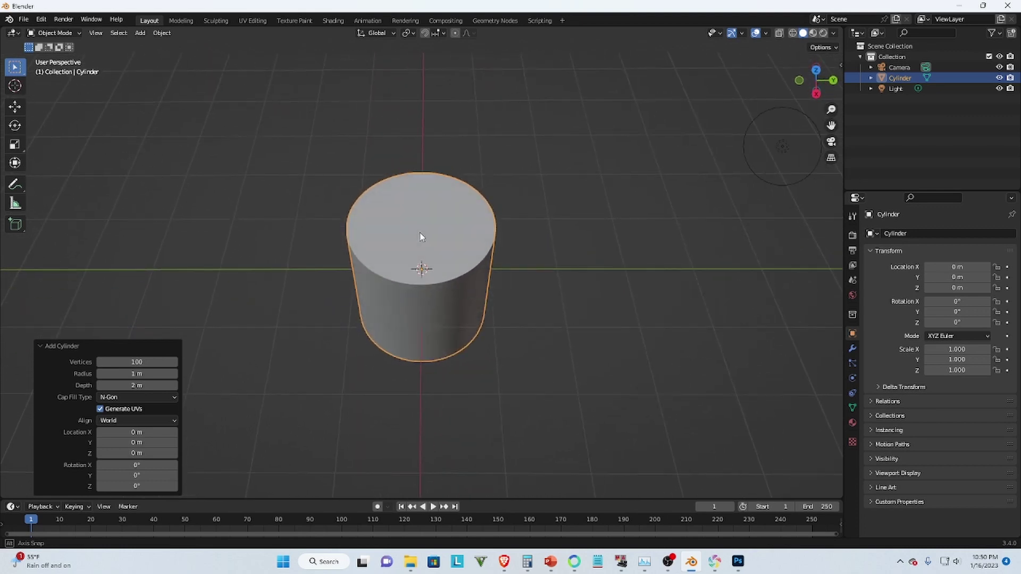
pyautogui.scroll(4, 445, 210)
pyautogui.keyDown('alt'); pyautogui.moveTo(429, 195); pyautogui.dragTo(428, 252, button='middle'); pyautogui.keyUp('alt')
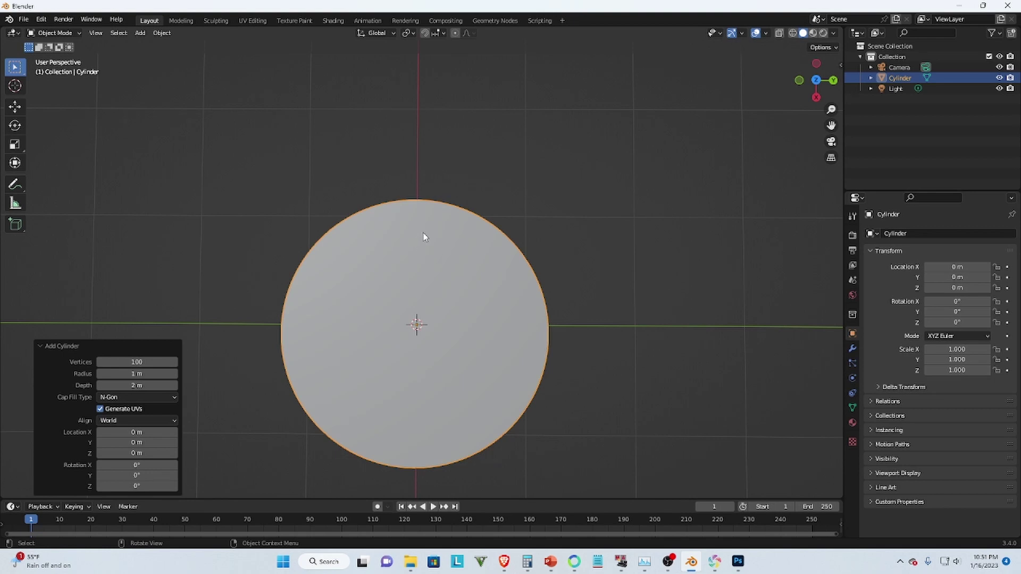
pyautogui.press('KP_7')
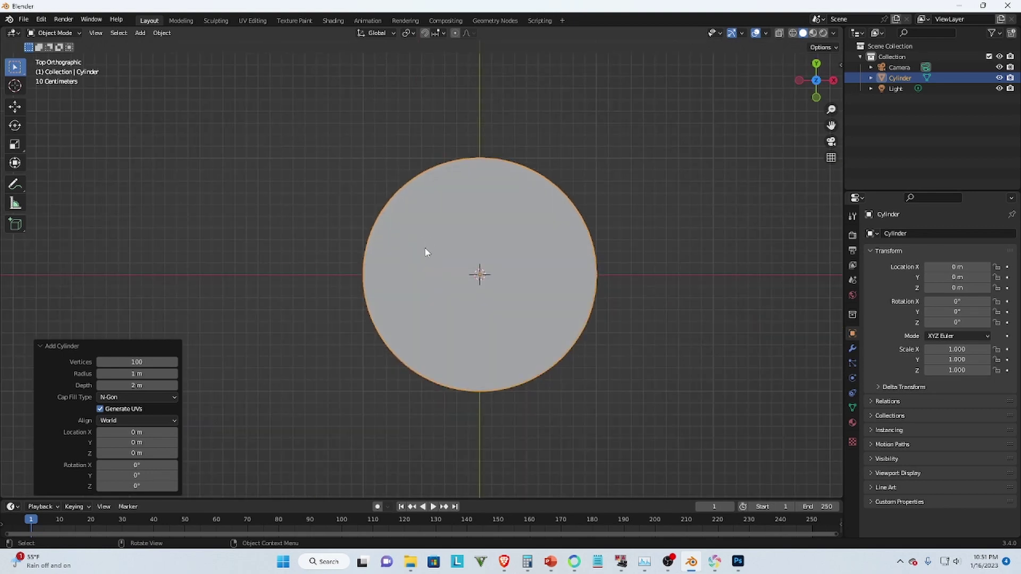
# Step: Check the Emulate Numpad option in the Input preferences and close the preferences
pyautogui.click(24, 19)
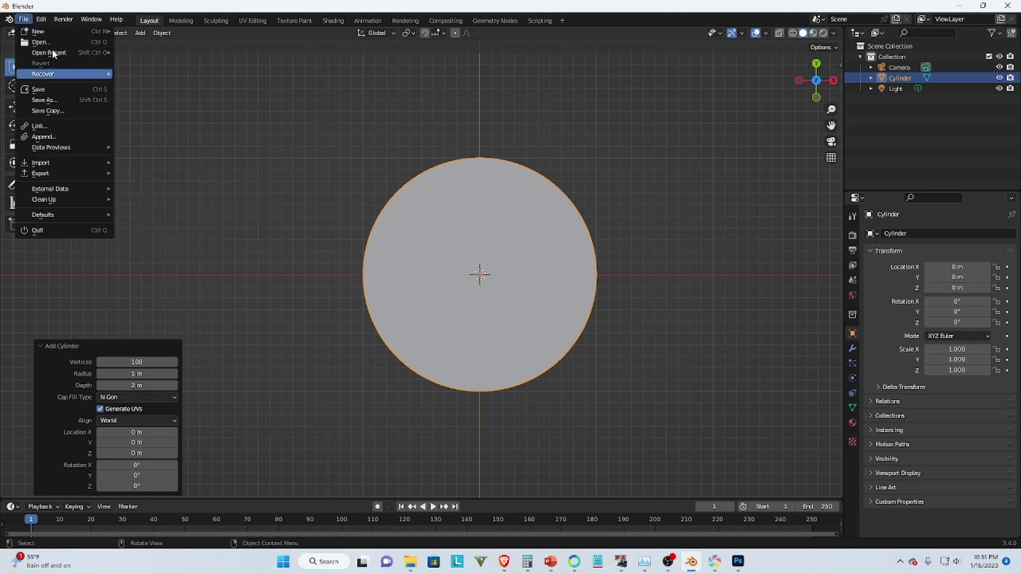
pyautogui.click(41, 21)
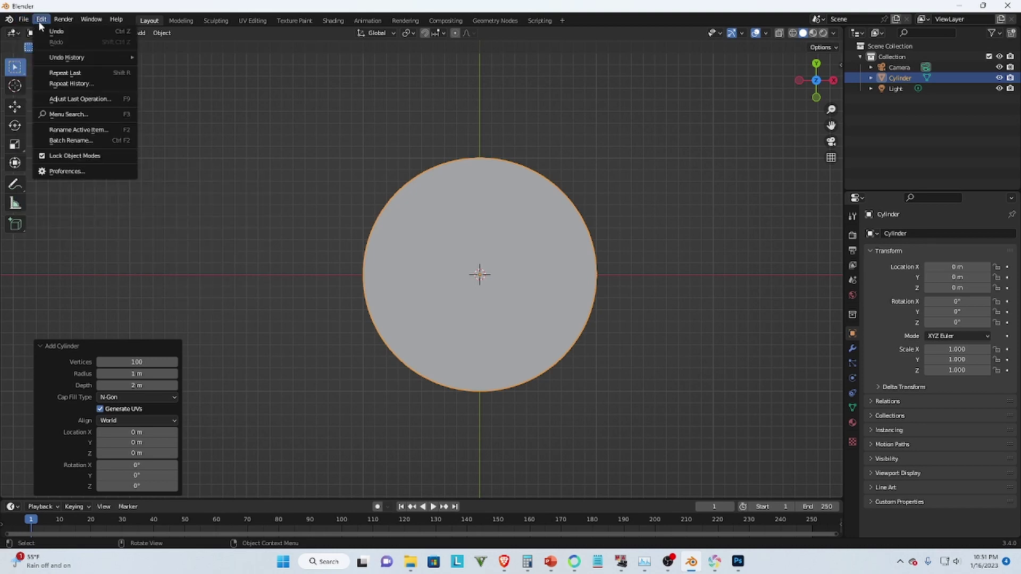
pyautogui.click(59, 169)
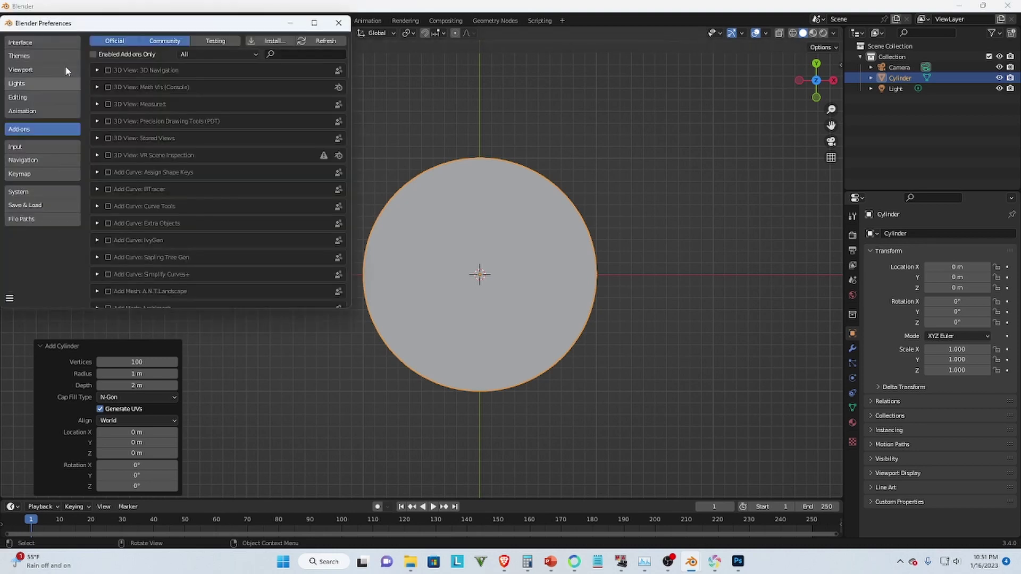
pyautogui.click(37, 148)
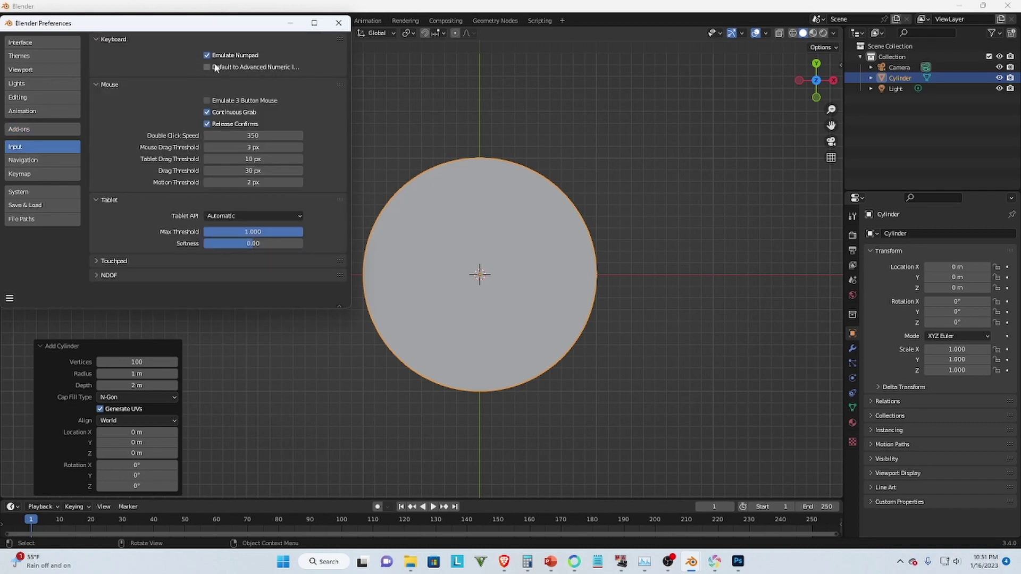
pyautogui.click(339, 24)
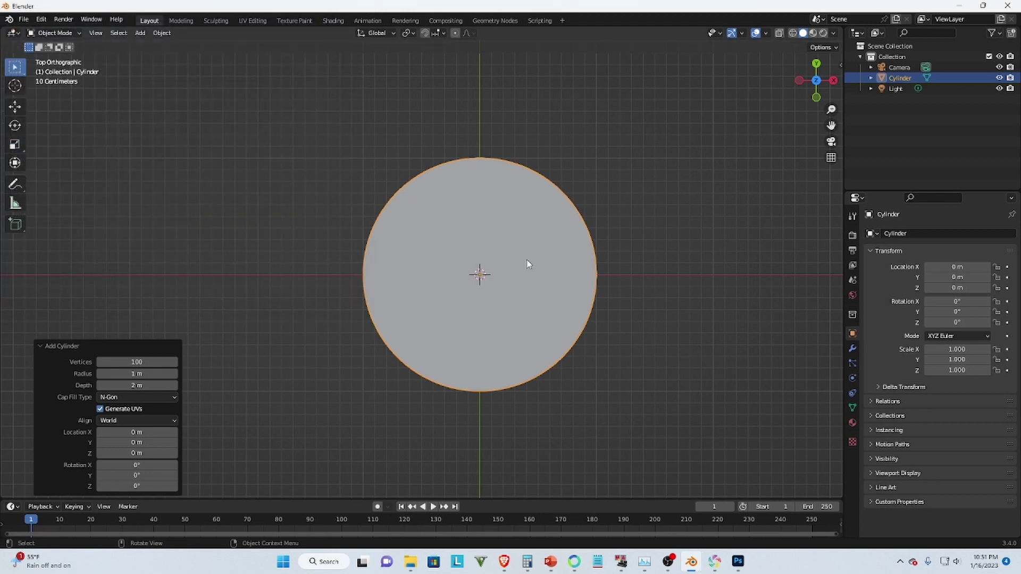
pyautogui.scroll(2, 529, 262)
pyautogui.click(140, 32)
pyautogui.moveTo(156, 45)
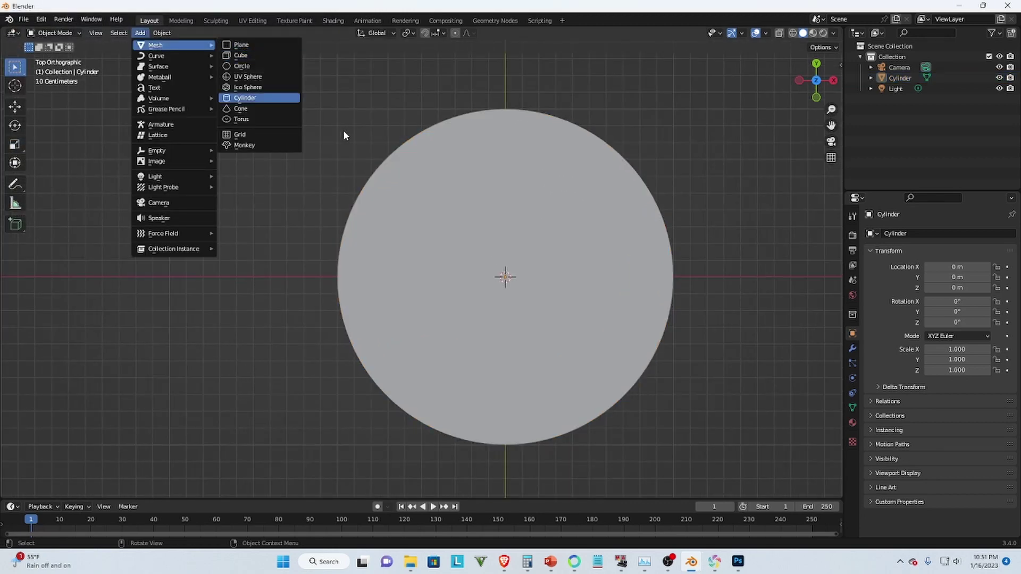
pyautogui.click(495, 228)
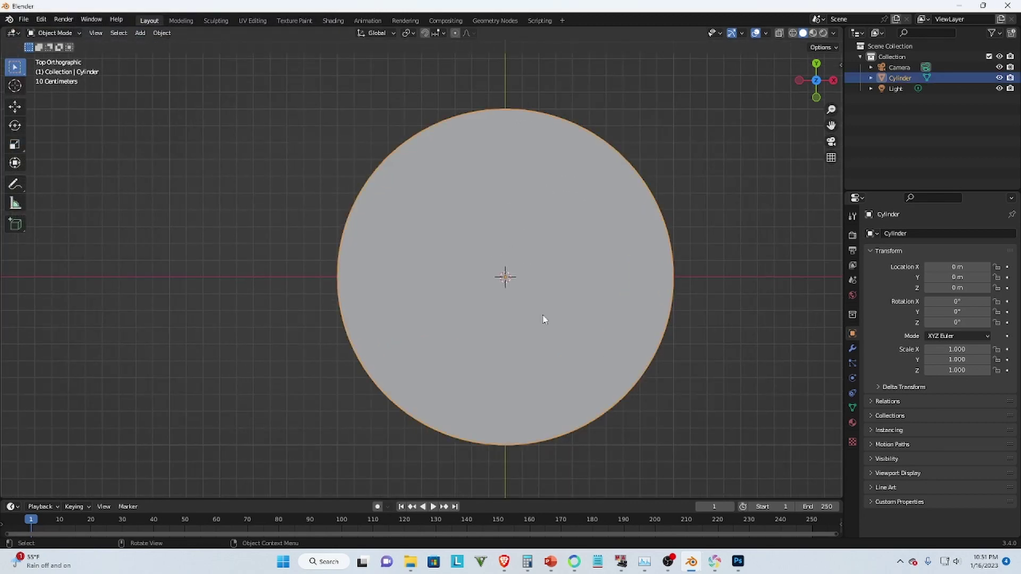
# Step: Enter Edit Mode on the cylinder, switch to face selection and select only its top face
pyautogui.moveTo(496, 376); pyautogui.dragTo(495, 302, button='middle')
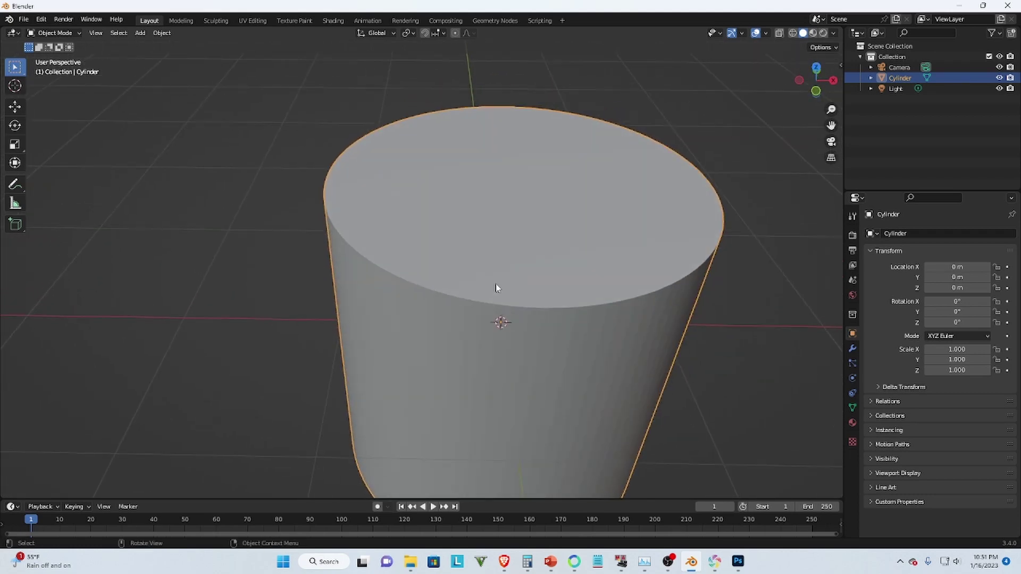
pyautogui.press('Tab')
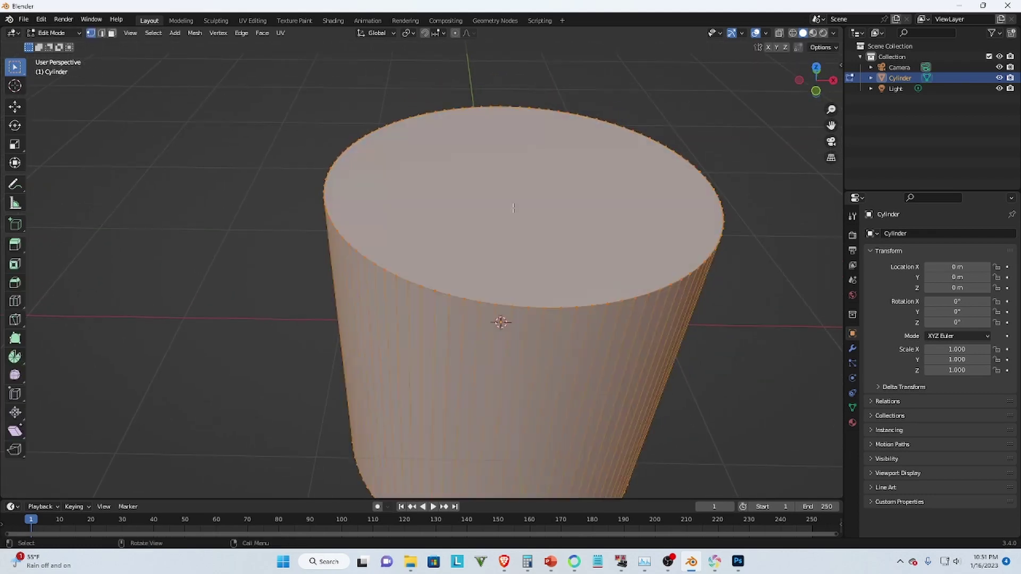
pyautogui.click(113, 33)
pyautogui.hotkey('alt', 'a')
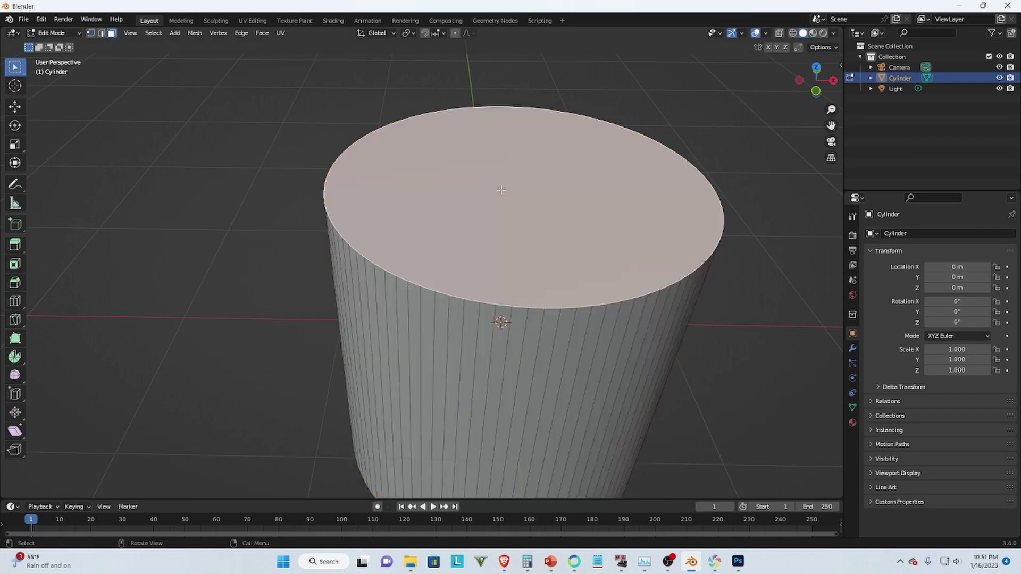
pyautogui.scroll(1, 590, 168)
pyautogui.keyDown('shift'); pyautogui.moveTo(532, 186); pyautogui.dragTo(450, 243, button='middle'); pyautogui.keyUp('shift')
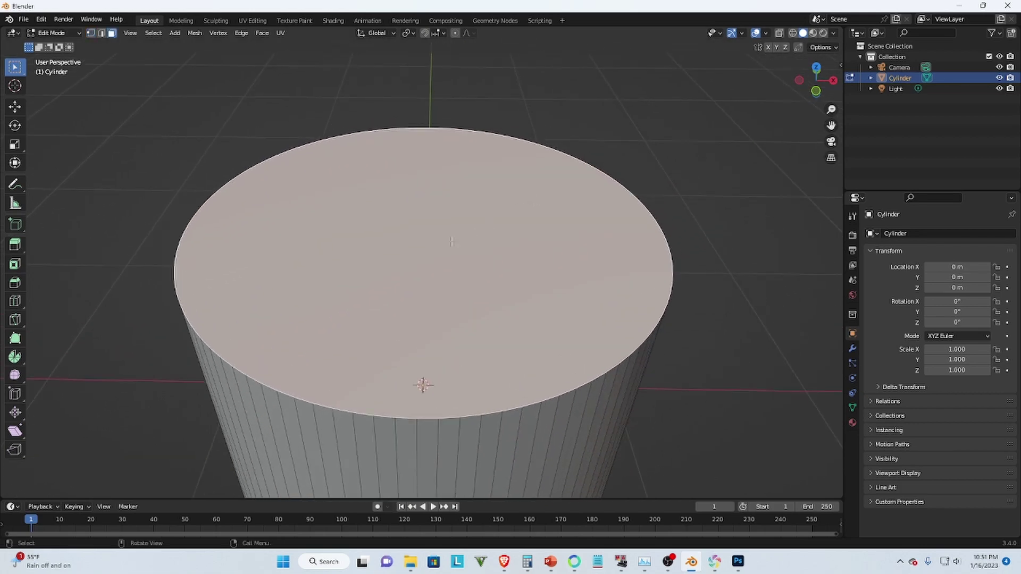
pyautogui.scroll(-2, 452, 243)
pyautogui.scroll(2, 452, 253)
# Step: Extrude the top face in place and scale it to about 0.984, leaving a thin rim around it
pyautogui.press('e')
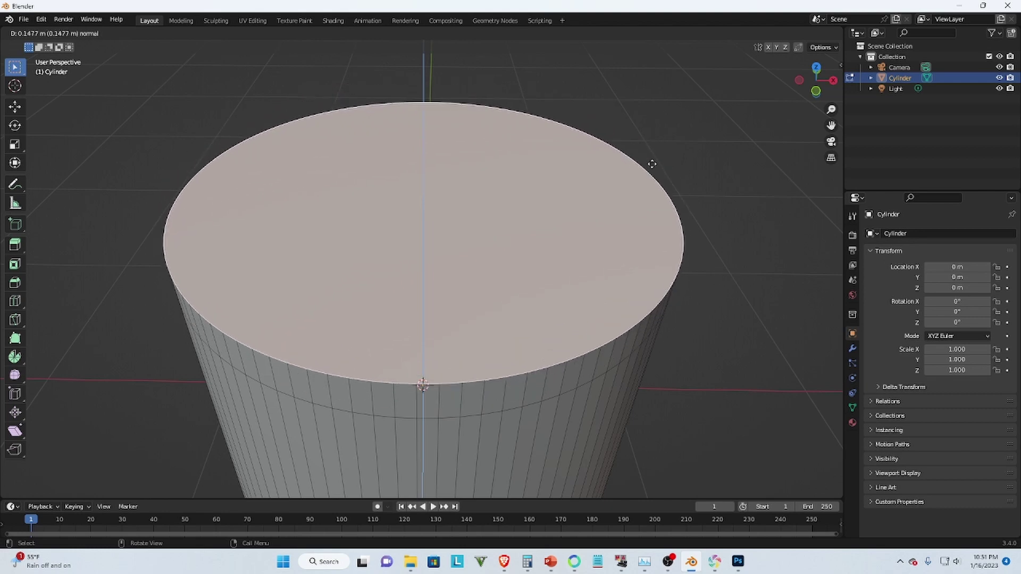
pyautogui.rightClick(652, 165)
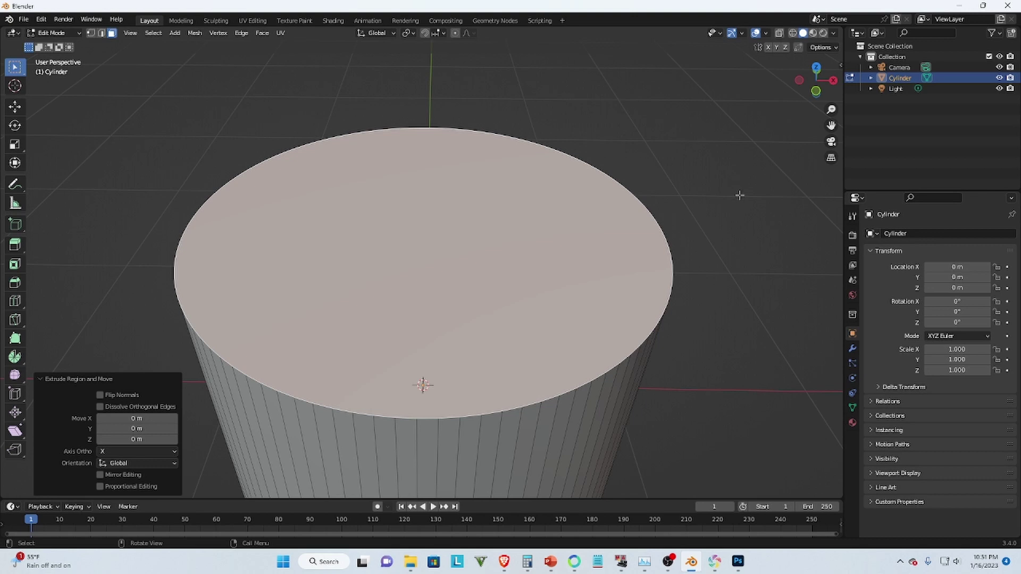
pyautogui.press('s')
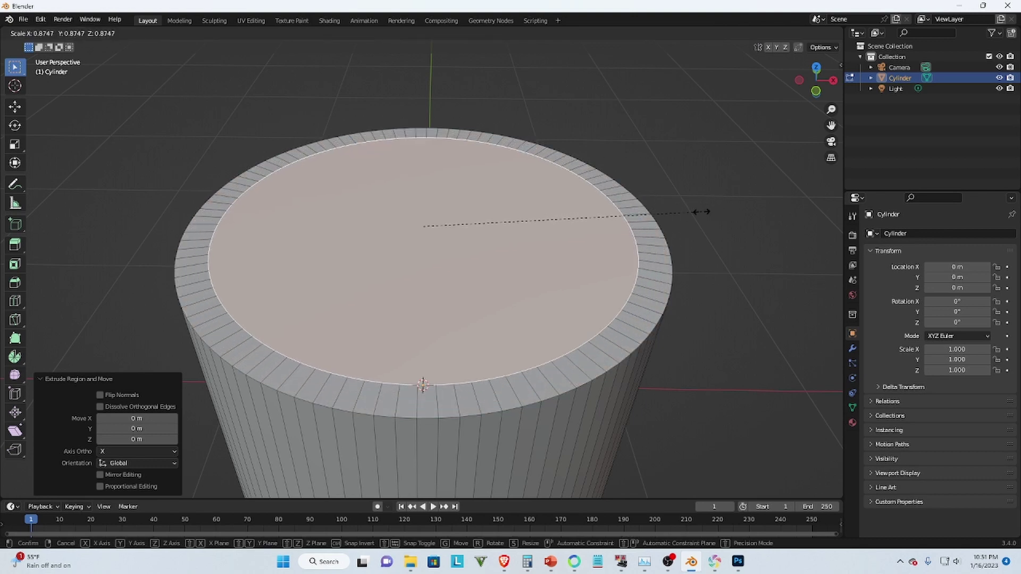
pyautogui.click(736, 216)
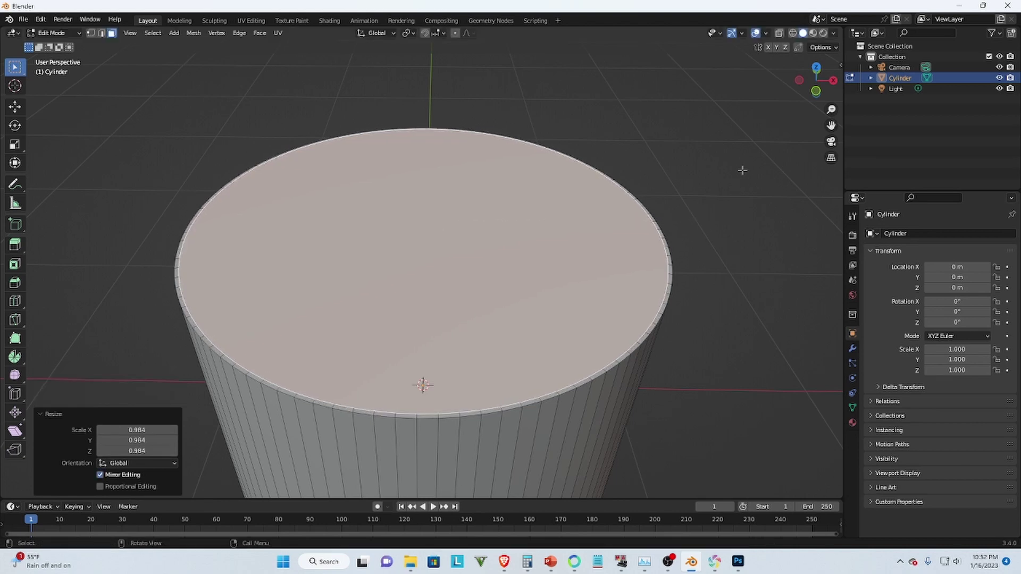
# Step: Extrude the inner top face about 1.47 m down into the cylinder and move it about 0.5 m lower along Z
pyautogui.press('e')
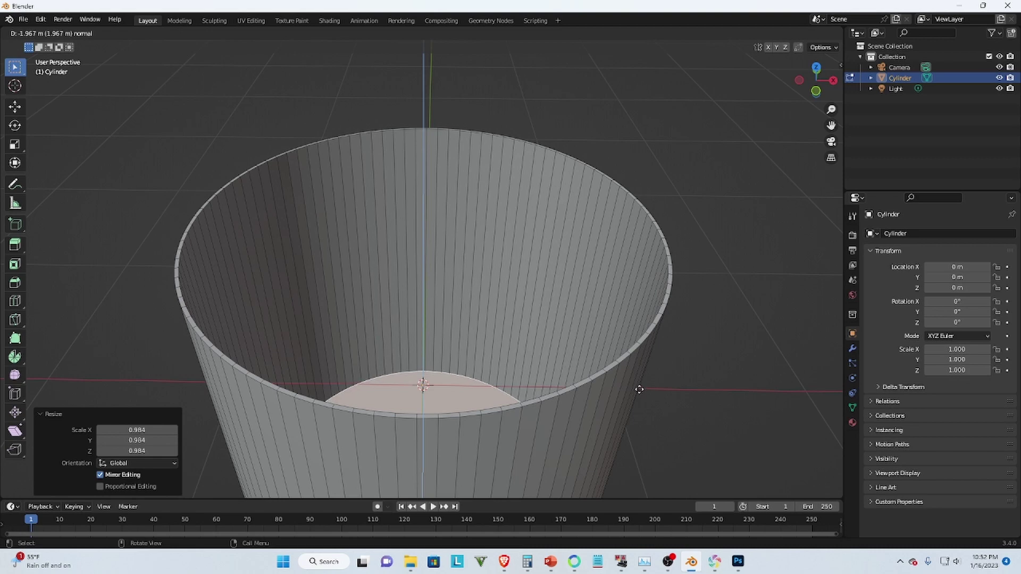
pyautogui.click(654, 342)
pyautogui.moveTo(490, 233); pyautogui.dragTo(474, 277, button='middle')
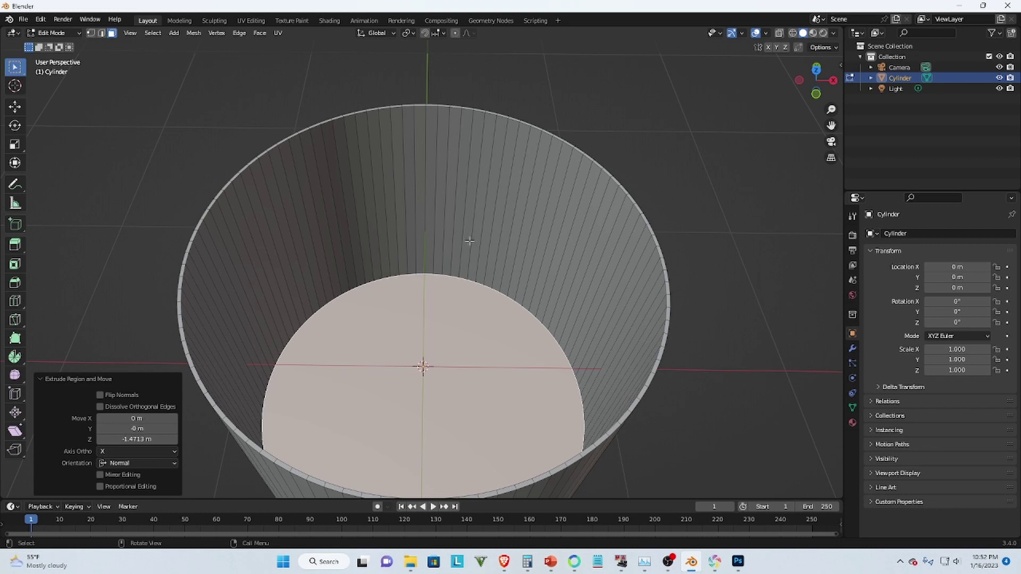
pyautogui.press('g')
pyautogui.press('z')
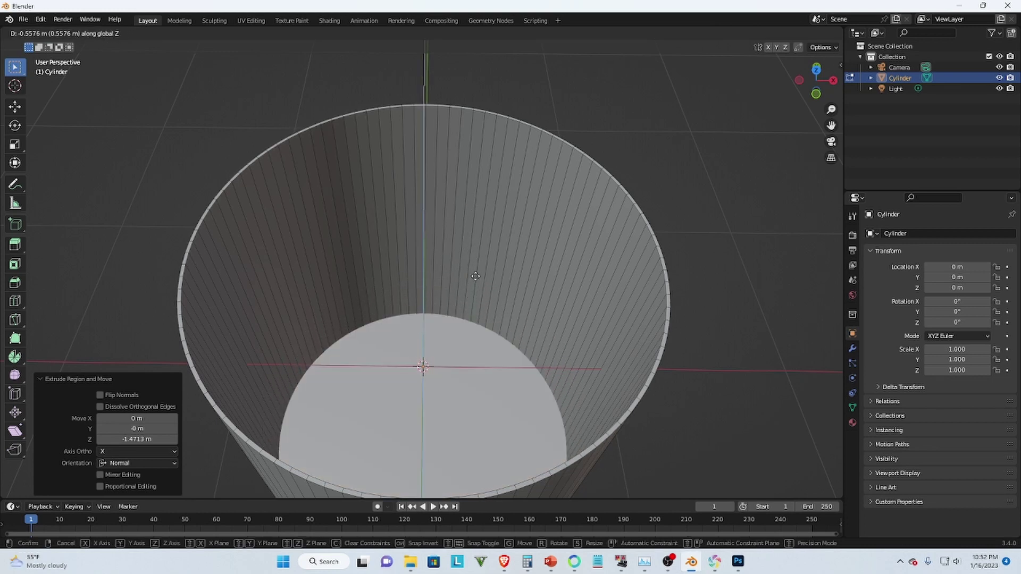
pyautogui.click(474, 274)
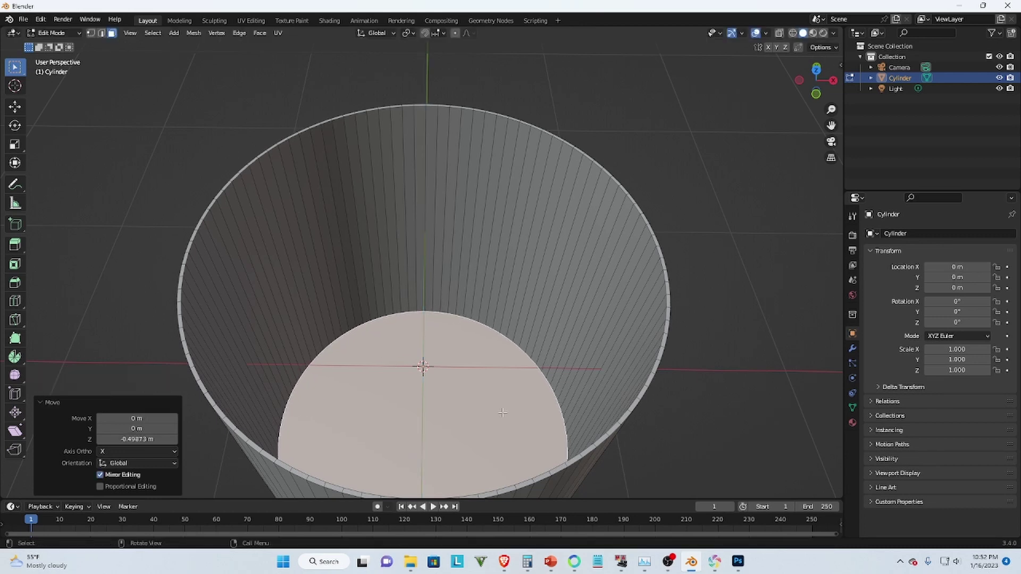
# Step: Delete the inner floor face and the cylinder's bottom face beneath it to open the tube at both ends
pyautogui.click(397, 406)
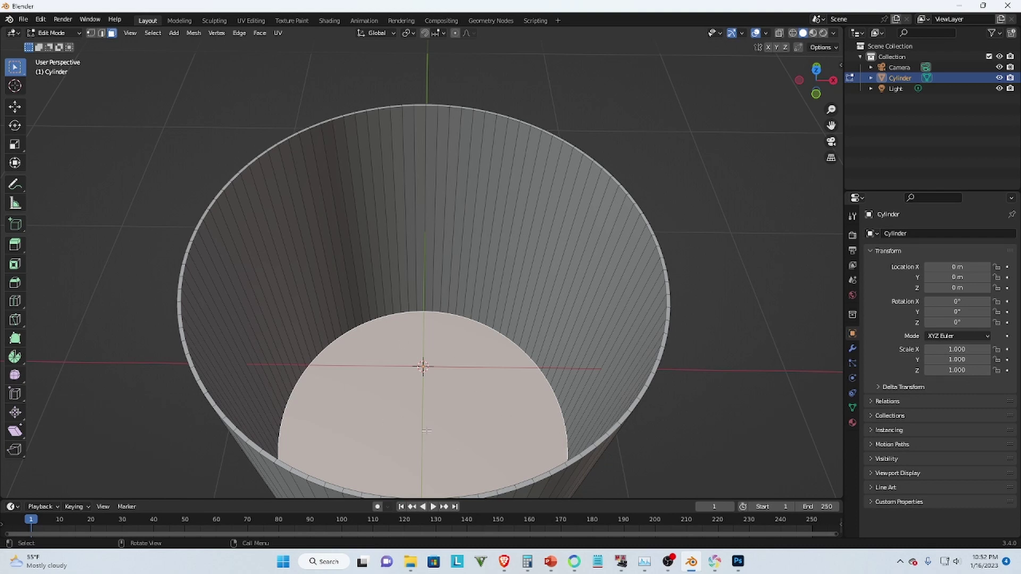
pyautogui.press('x')
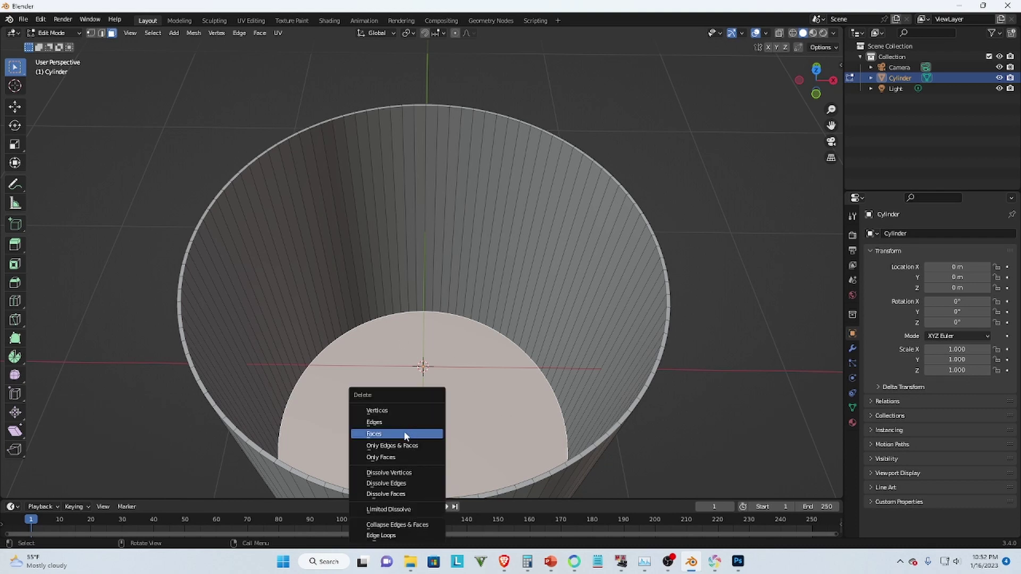
pyautogui.click(405, 435)
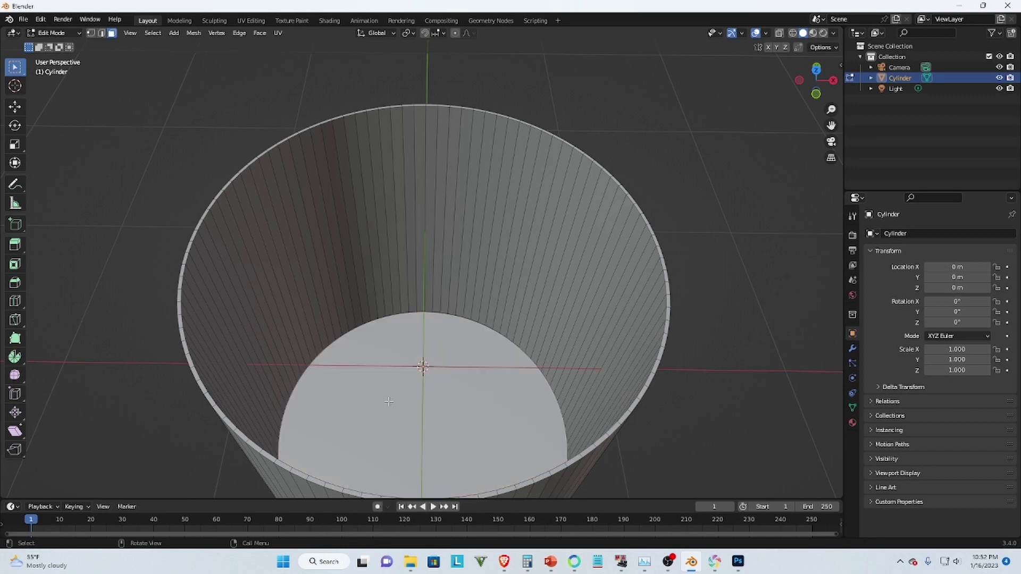
pyautogui.click(404, 396)
pyautogui.press('x')
pyautogui.click(401, 398)
pyautogui.moveTo(584, 428); pyautogui.dragTo(501, 335, button='middle')
pyautogui.scroll(-4, 559, 371)
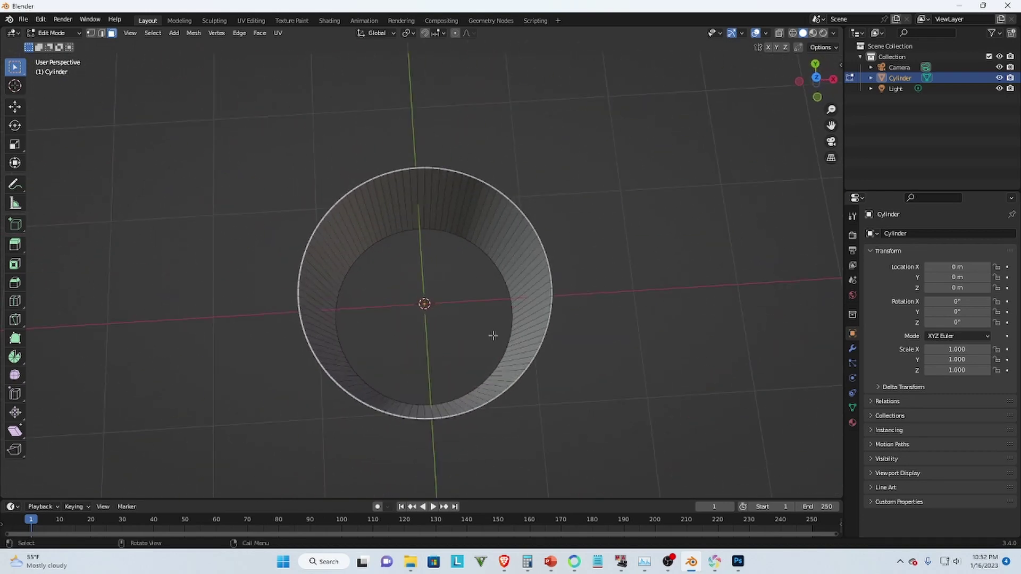
# Step: Set up a close top orthographic view of the rim's upper-left arc with vertex selection and X-ray enabled
pyautogui.press('KP_7')
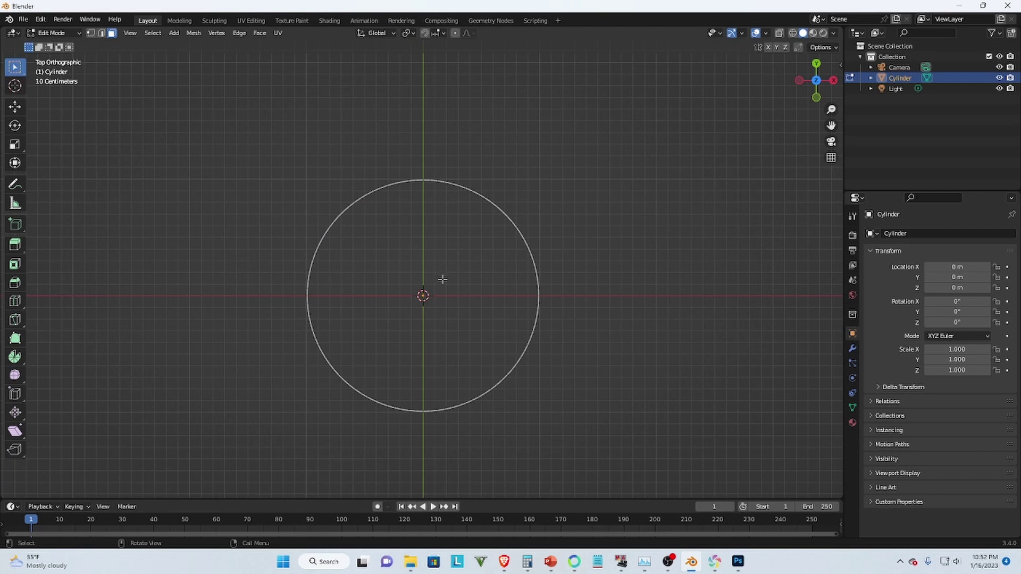
pyautogui.scroll(3, 446, 177)
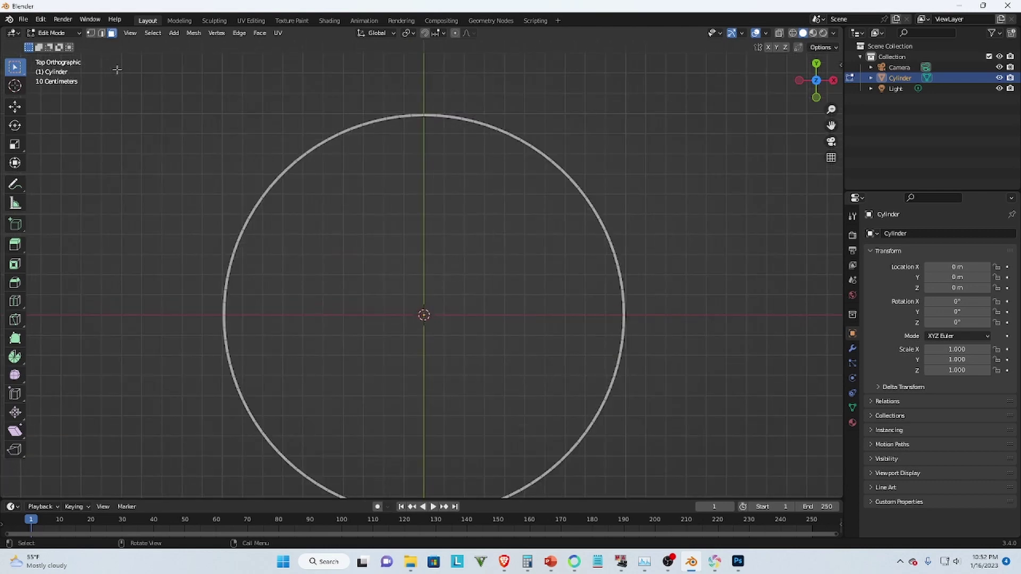
pyautogui.scroll(4, 285, 153)
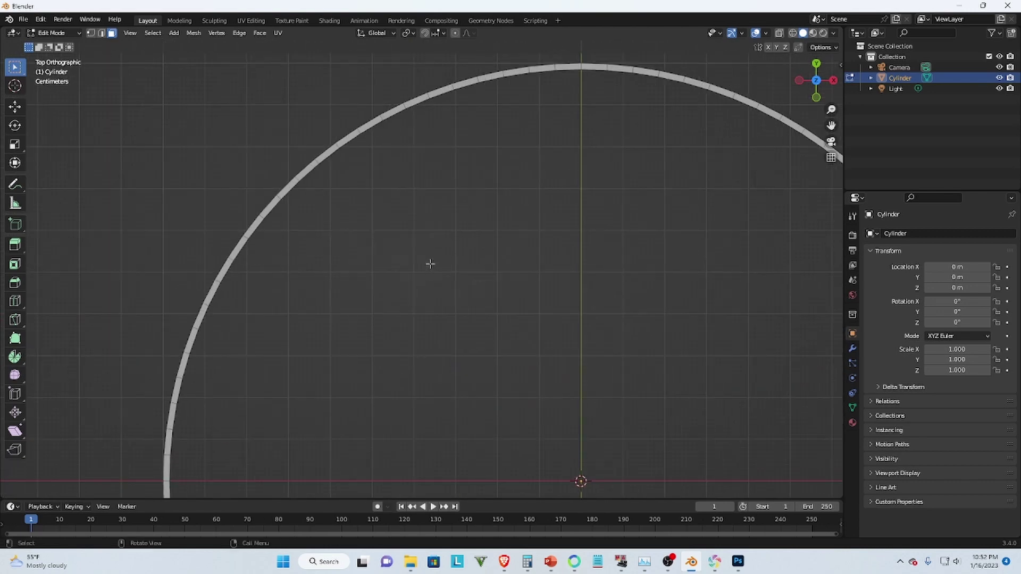
pyautogui.moveTo(394, 283); pyautogui.dragTo(374, 256, button='middle')
pyautogui.scroll(-3, 218, 150)
pyautogui.scroll(1, 266, 248)
pyautogui.scroll(2, 266, 247)
pyautogui.keyDown('shift'); pyautogui.moveTo(187, 230); pyautogui.dragTo(392, 298, button='middle'); pyautogui.keyUp('shift')
pyautogui.scroll(4, 206, 224)
pyautogui.scroll(2, 270, 239)
pyautogui.scroll(1, 270, 239)
pyautogui.keyDown('shift'); pyautogui.moveTo(270, 239); pyautogui.dragTo(392, 286, button='middle'); pyautogui.keyUp('shift')
pyautogui.click(90, 33)
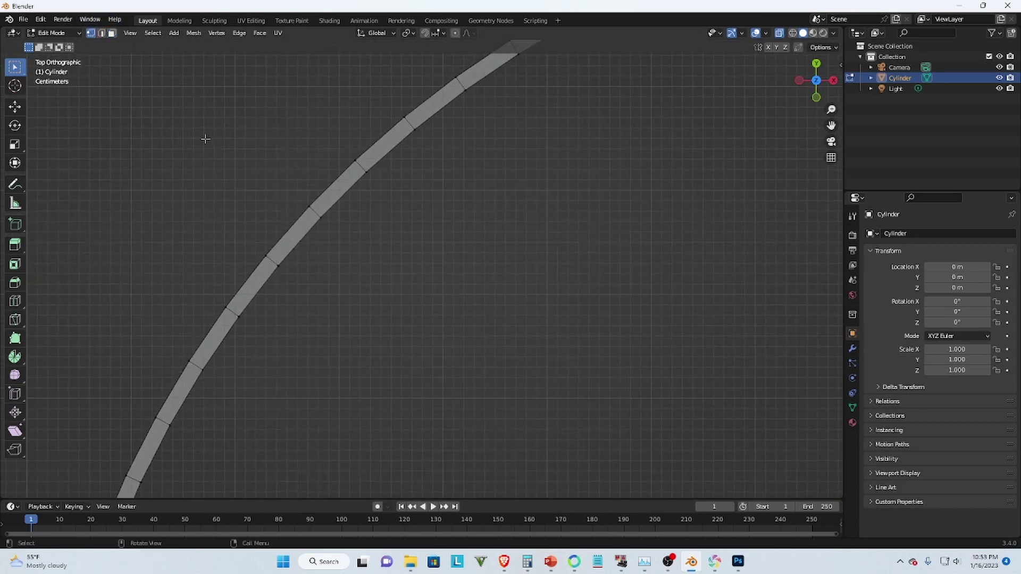
# Step: Delete all ring vertices below the upper arc, leaving only a curved wall section on the +Y side
pyautogui.click(239, 318)
pyautogui.scroll(-5, 229, 208)
pyautogui.keyDown('shift'); pyautogui.moveTo(413, 280); pyautogui.dragTo(392, 257, button='middle'); pyautogui.keyUp('shift')
pyautogui.scroll(-1, 254, 242)
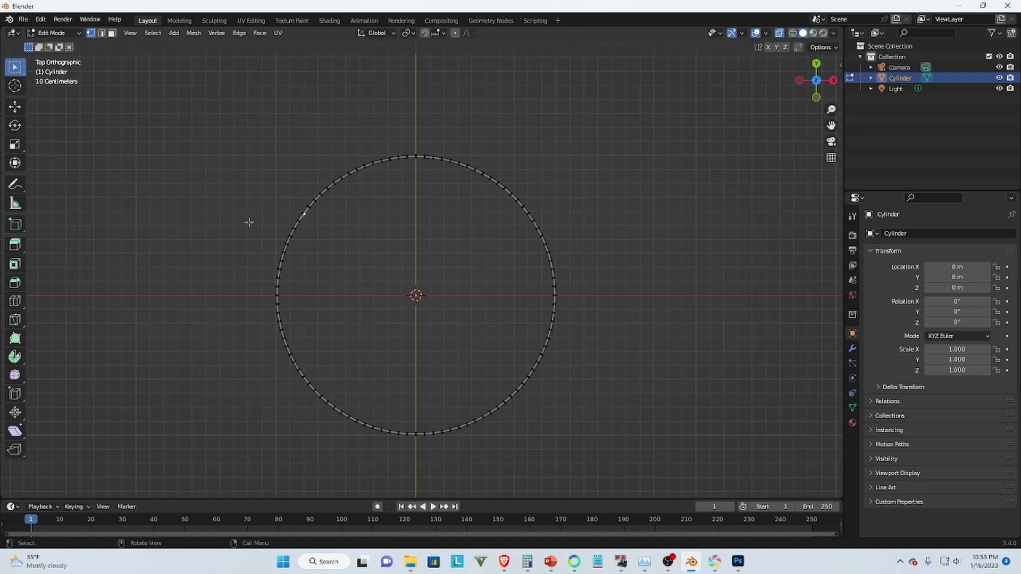
pyautogui.moveTo(248, 224); pyautogui.dragTo(656, 468)
pyautogui.scroll(3, 444, 228)
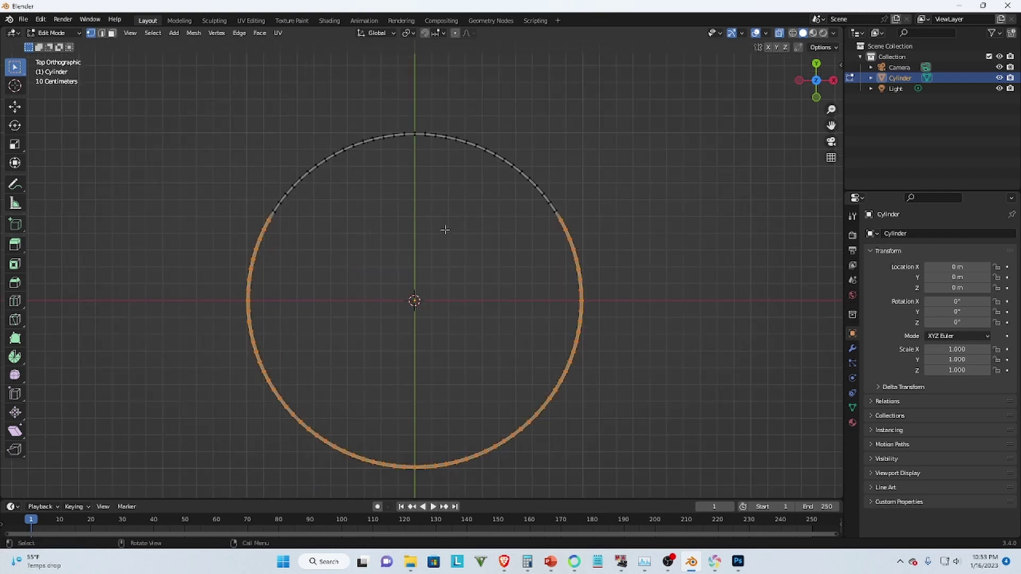
pyautogui.scroll(1, 490, 320)
pyautogui.moveTo(287, 326); pyautogui.dragTo(407, 328, button='middle')
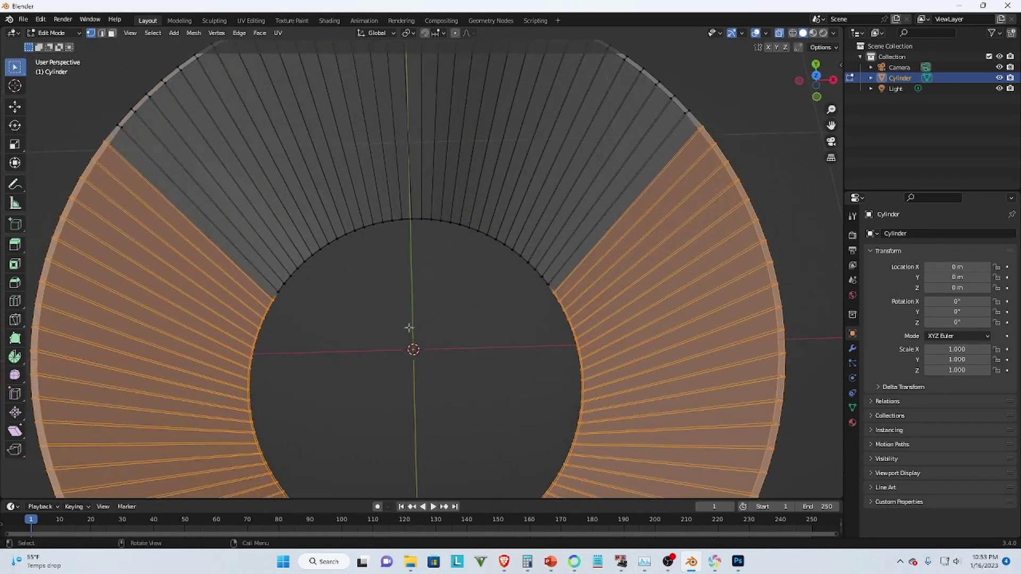
pyautogui.press('x')
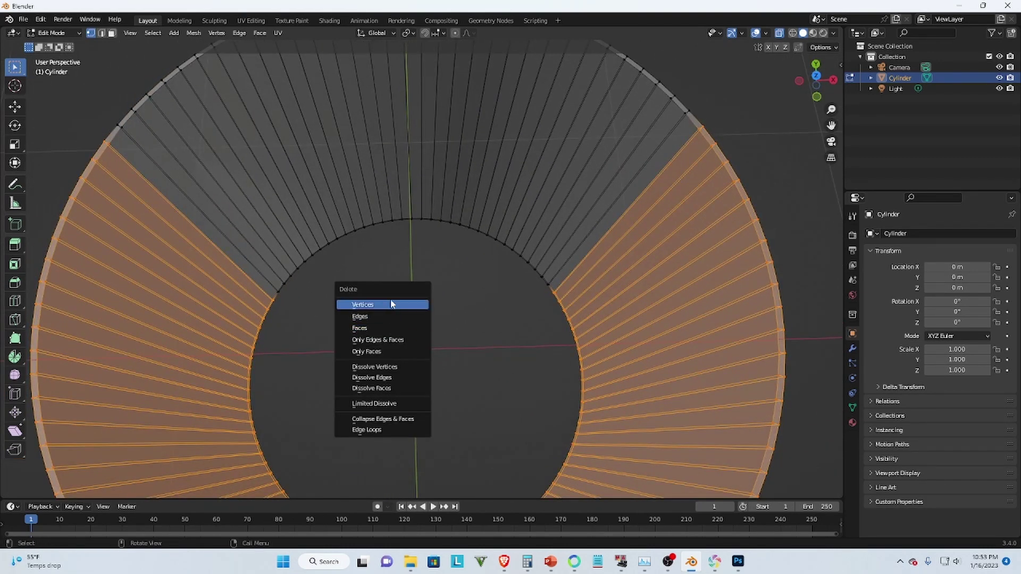
pyautogui.click(400, 305)
pyautogui.moveTo(440, 207); pyautogui.dragTo(437, 230, button='middle')
pyautogui.press('KP_7')
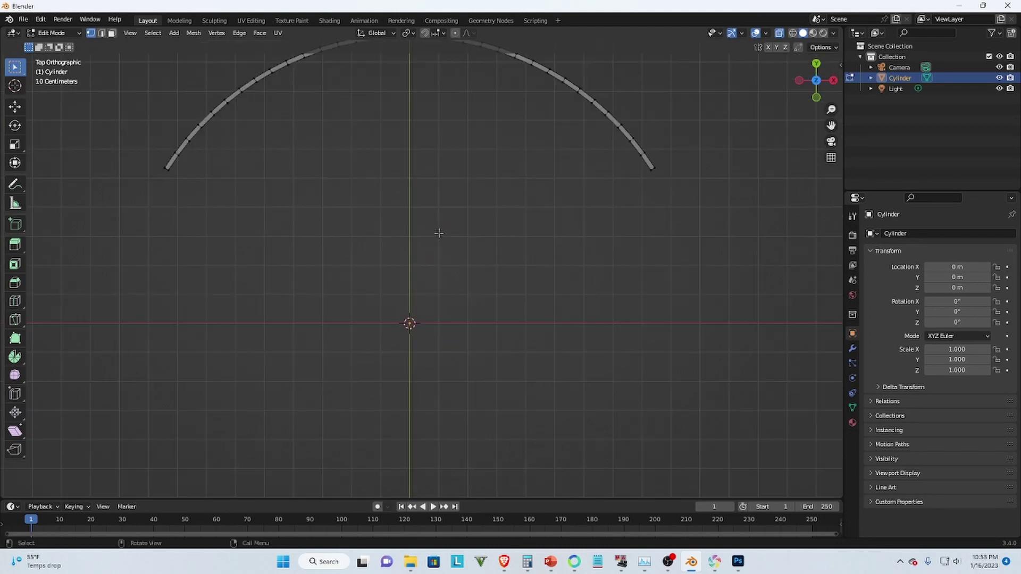
# Step: Turn off X-ray and try face and edge selection on the wall's inner surface, selecting the inner vertical edge at its +X end
pyautogui.scroll(-3, 477, 271)
pyautogui.keyDown('shift'); pyautogui.moveTo(431, 173); pyautogui.dragTo(455, 230, button='middle'); pyautogui.keyUp('shift')
pyautogui.scroll(3, 469, 213)
pyautogui.moveTo(679, 349); pyautogui.dragTo(622, 298, button='middle')
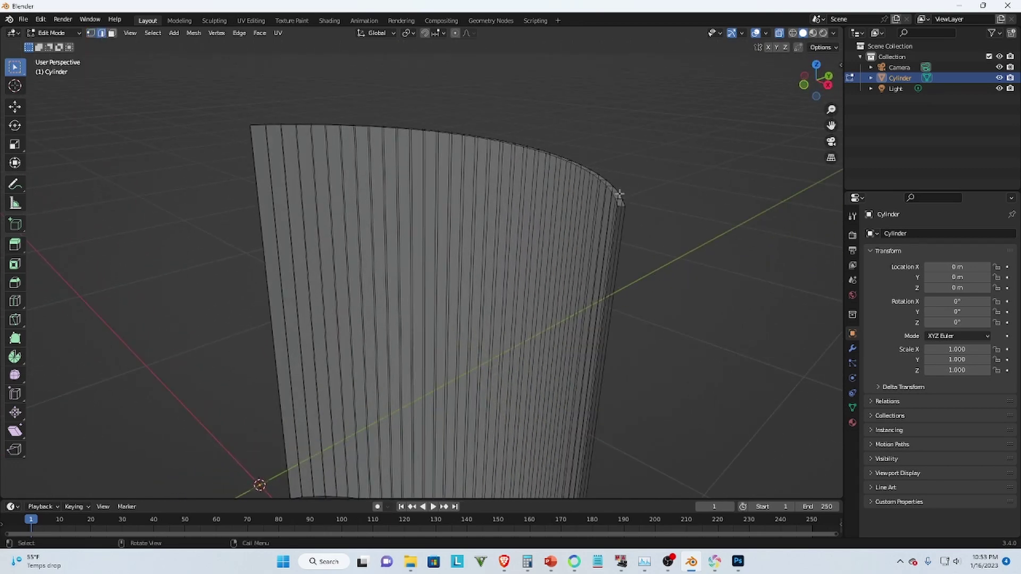
pyautogui.hotkey('alt', 'z')
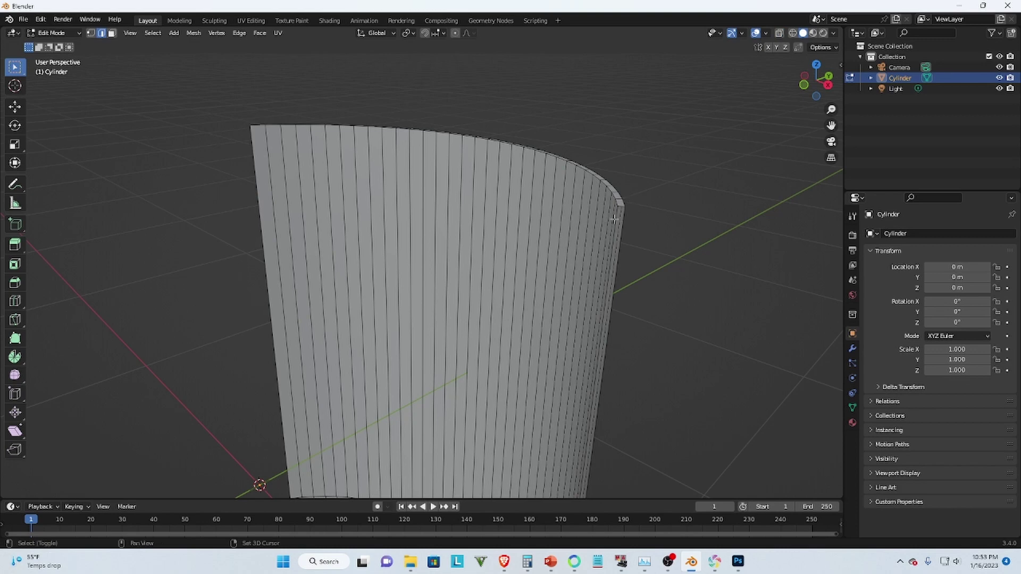
pyautogui.moveTo(610, 219); pyautogui.dragTo(511, 207, button='middle')
pyautogui.scroll(6, 585, 199)
pyautogui.scroll(-5, 606, 190)
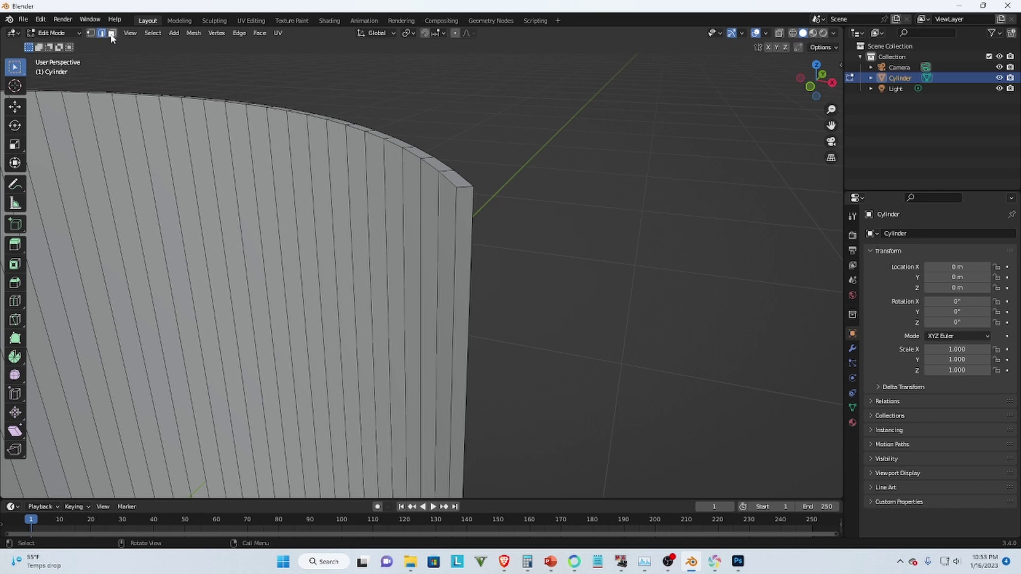
pyautogui.click(112, 34)
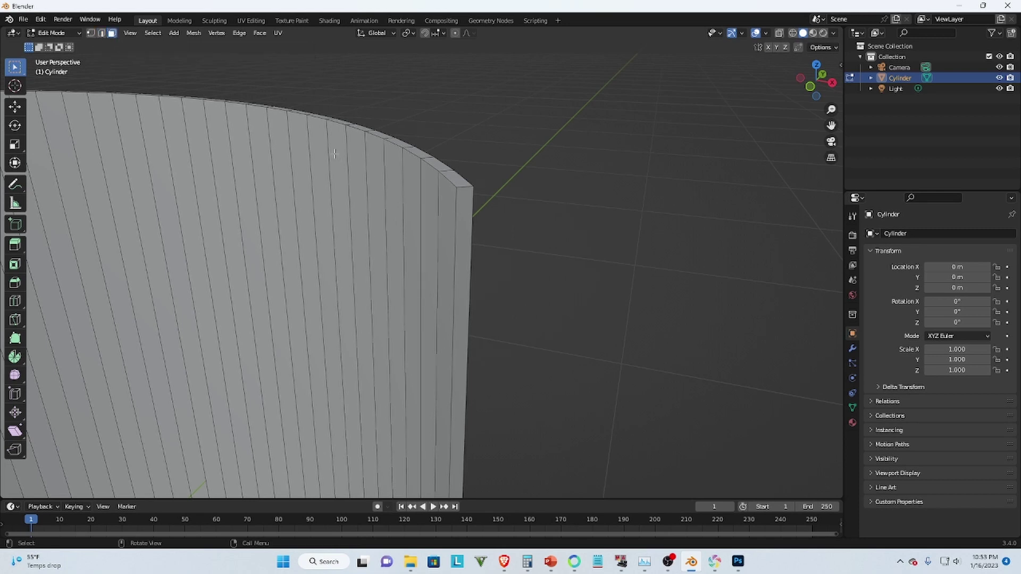
pyautogui.click(333, 157)
pyautogui.click(101, 33)
pyautogui.click(347, 137)
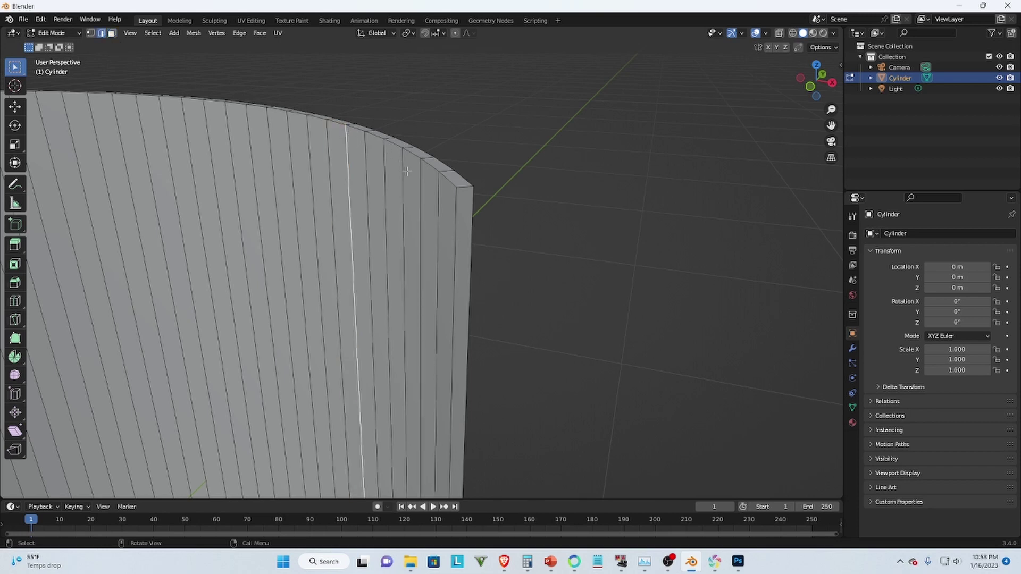
pyautogui.click(456, 198)
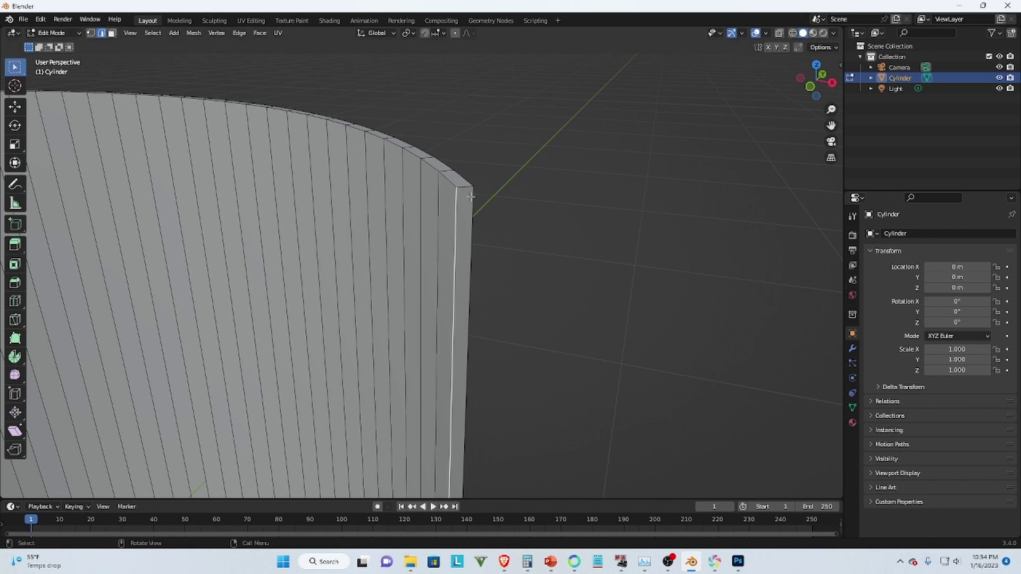
# Step: Select the narrow end face at the wall's +X end in face selection mode
pyautogui.click(112, 33)
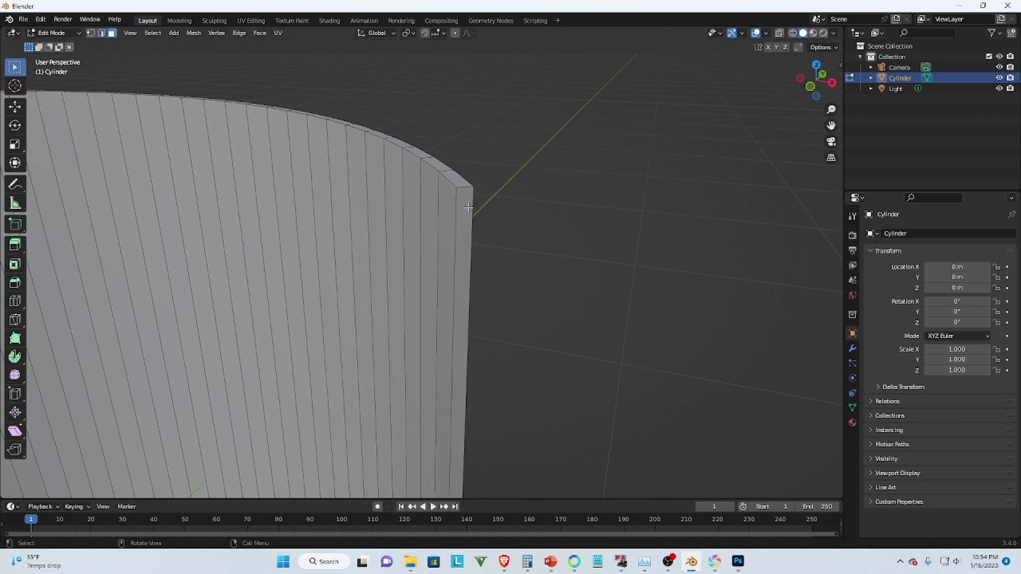
pyautogui.click(469, 208)
pyautogui.moveTo(467, 217); pyautogui.dragTo(503, 238, button='middle')
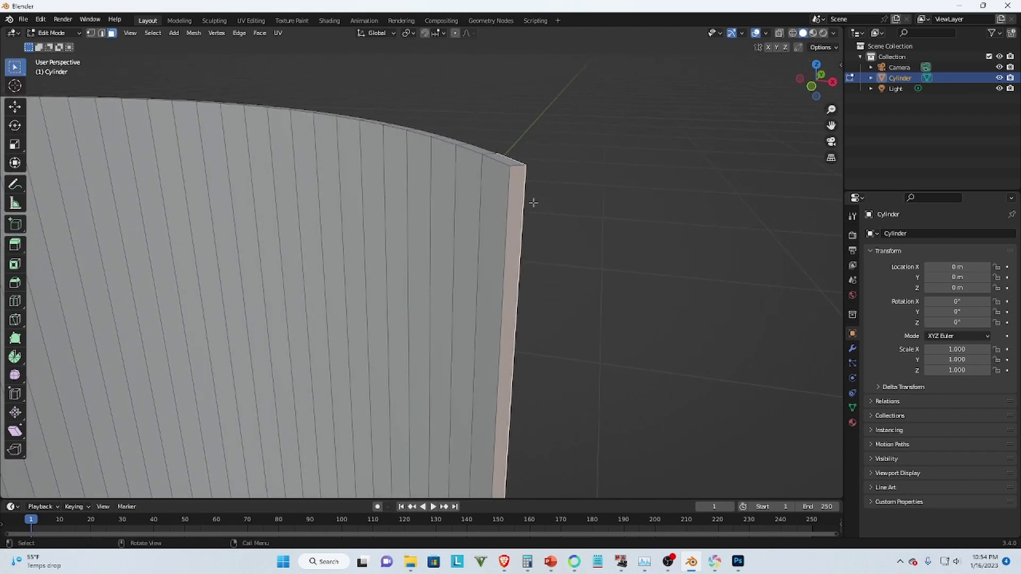
pyautogui.scroll(-5, 520, 206)
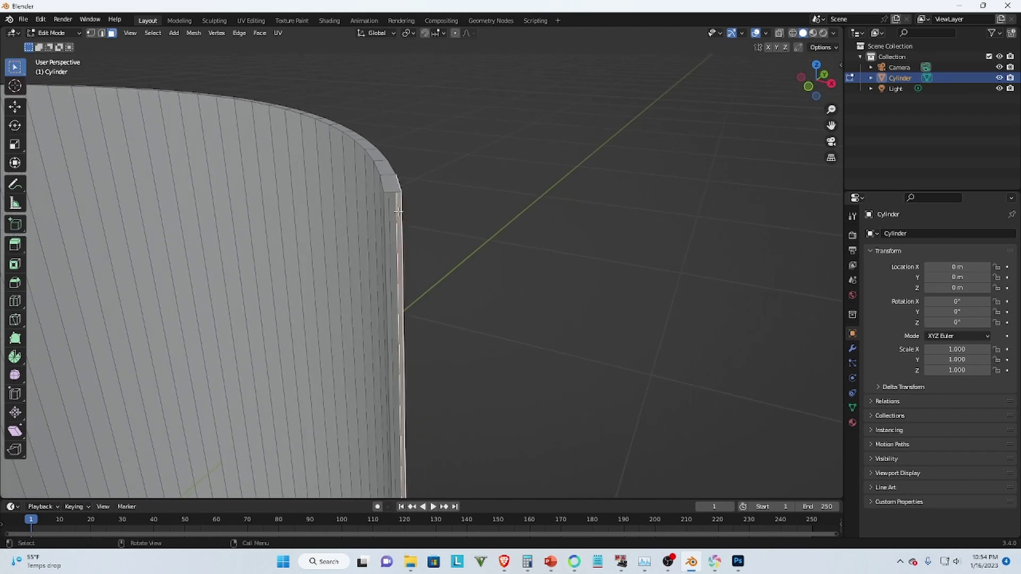
# Step: Select the two vertical edges of the wall's +X end face, followed by the matching pair at the -X end
pyautogui.click(102, 33)
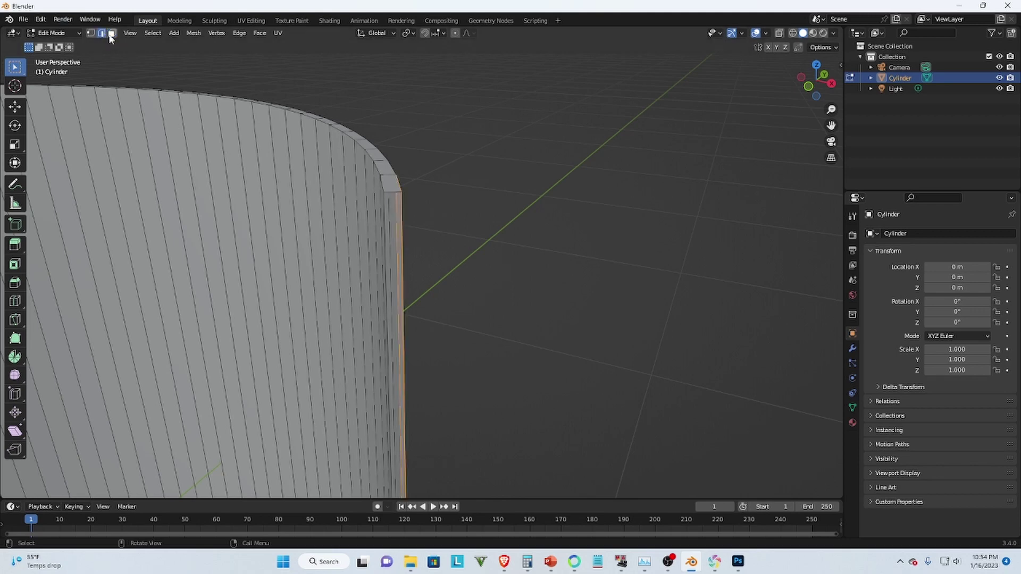
pyautogui.moveTo(330, 224); pyautogui.dragTo(429, 217, button='middle')
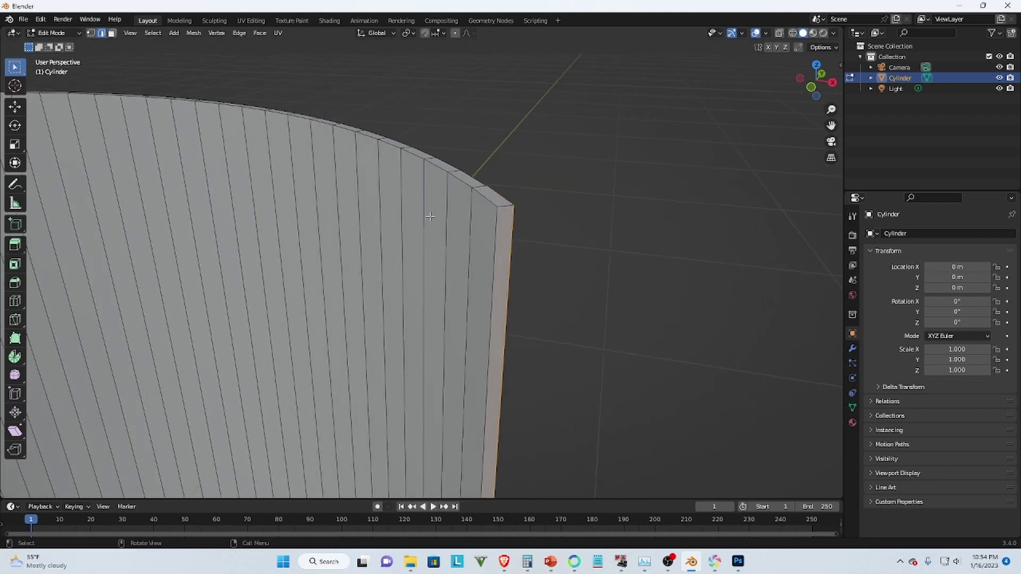
pyautogui.click(524, 222)
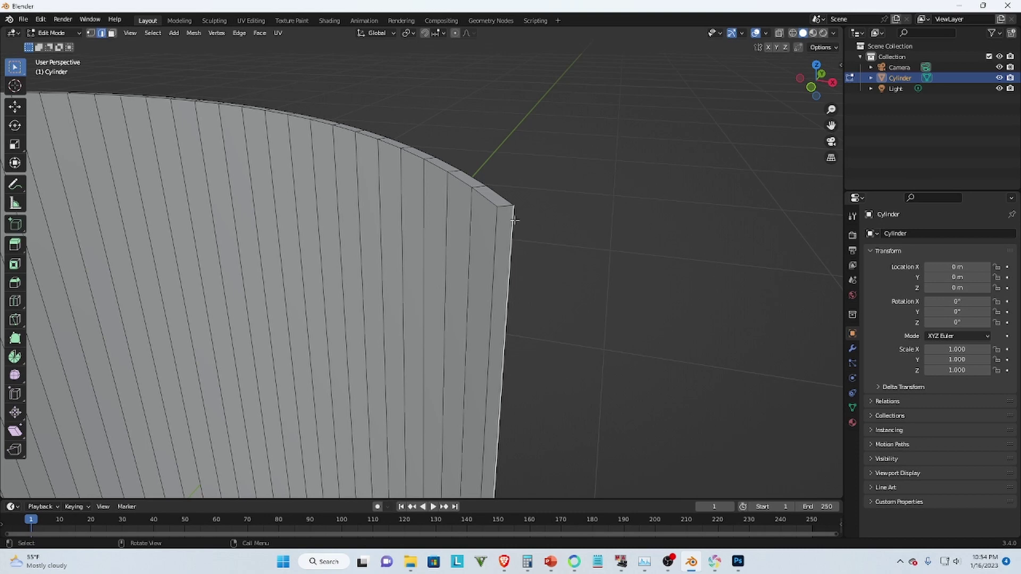
pyautogui.keyDown('shift'); pyautogui.click(497, 222); pyautogui.keyUp('shift')
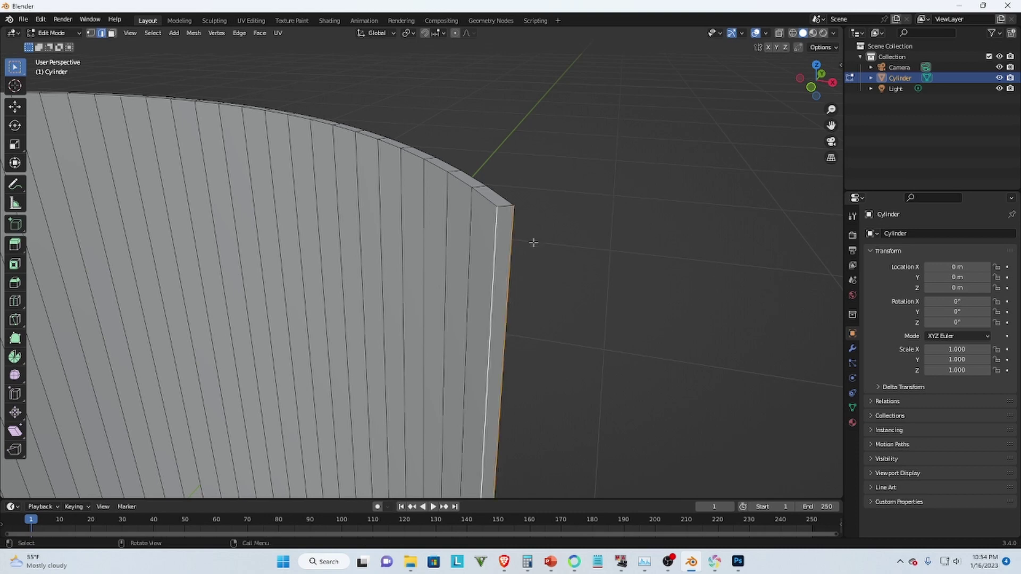
pyautogui.moveTo(510, 241); pyautogui.dragTo(337, 213, button='middle')
pyautogui.click(178, 243)
pyautogui.keyDown('shift'); pyautogui.click(142, 246); pyautogui.keyUp('shift')
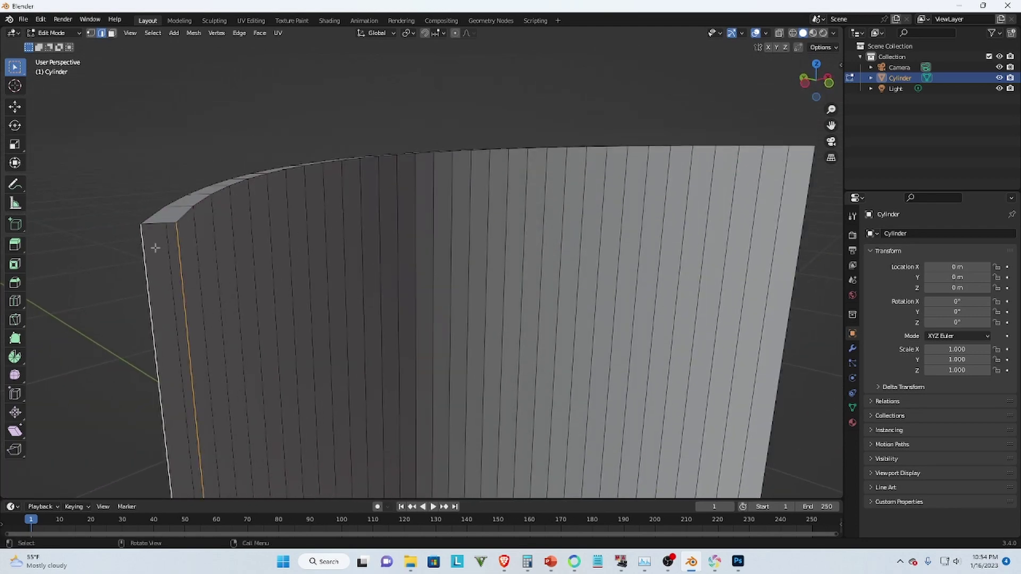
# Step: Select all of the wall's bottom vertices through the mesh and flatten them by scaling to 0 along Z
pyautogui.moveTo(220, 254); pyautogui.dragTo(456, 155, button='middle')
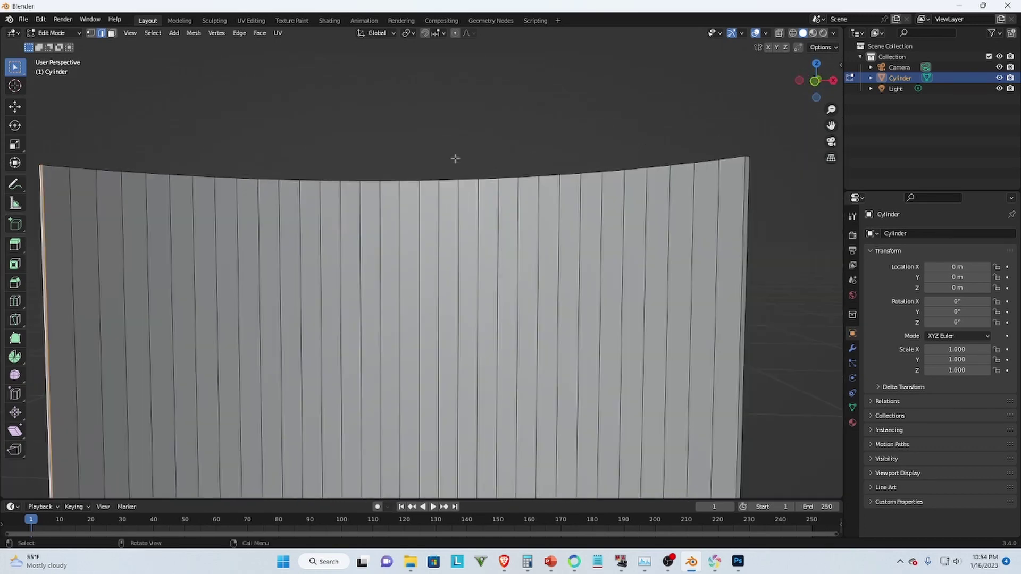
pyautogui.scroll(-3, 447, 233)
pyautogui.moveTo(448, 233); pyautogui.dragTo(495, 250, button='middle')
pyautogui.press('1')
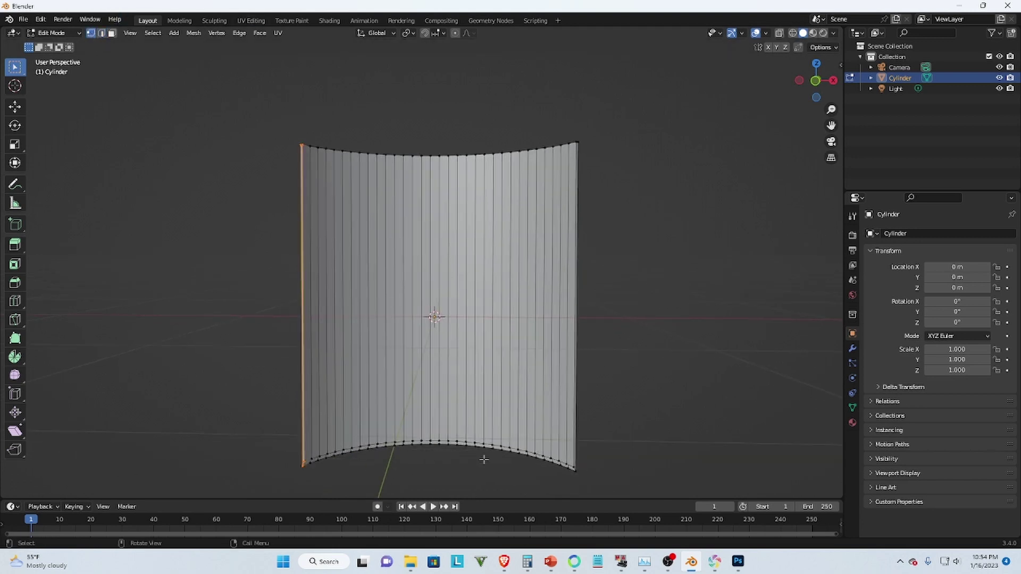
pyautogui.moveTo(374, 458); pyautogui.dragTo(430, 457, button='middle')
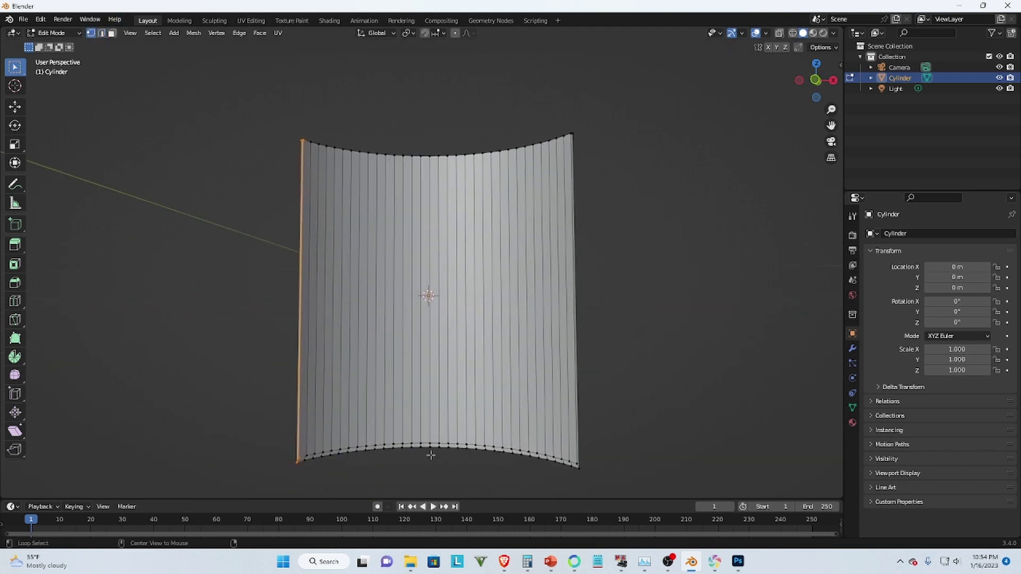
pyautogui.hotkey('alt', 'z')
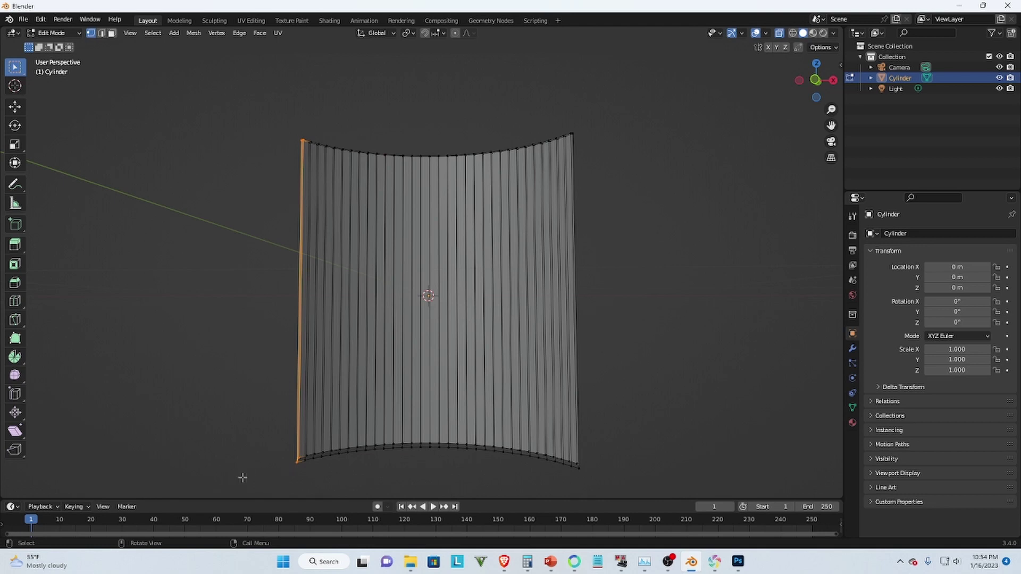
pyautogui.moveTo(242, 476); pyautogui.dragTo(654, 406)
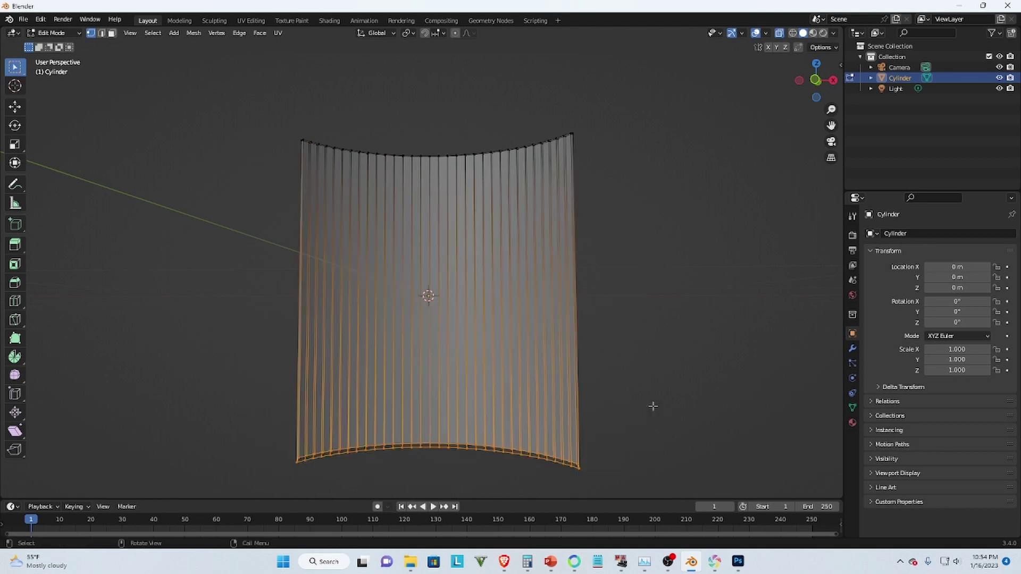
pyautogui.write('s')
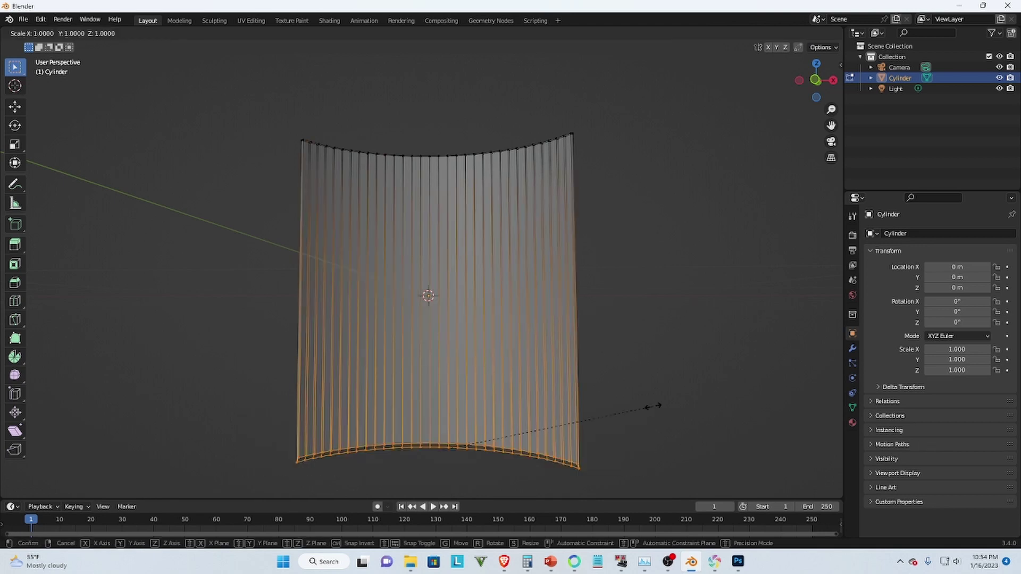
pyautogui.write('z0')
pyautogui.press('Return')
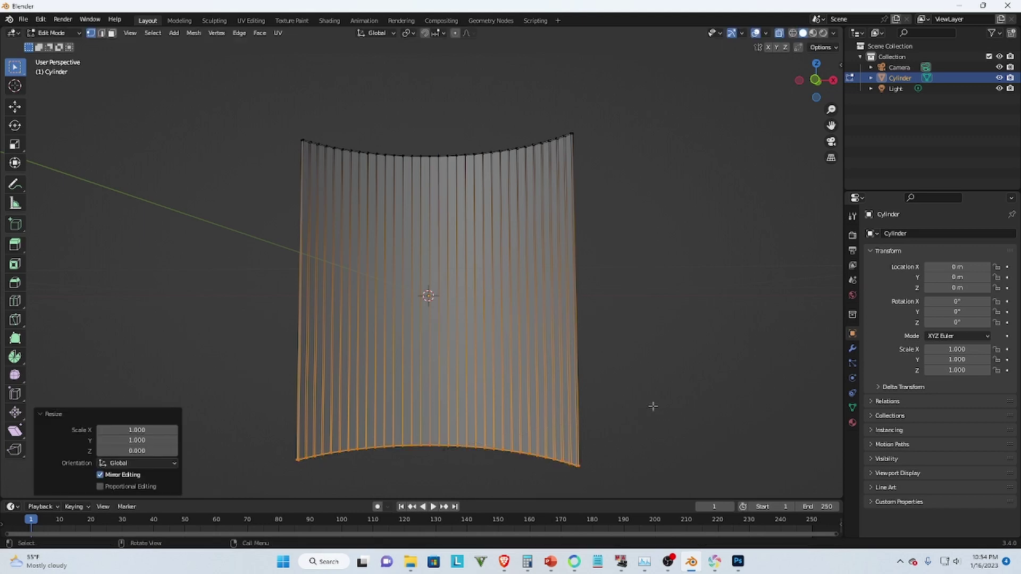
# Step: Select all faces of the wall's inner concave surface with face selection and X-ray off
pyautogui.moveTo(373, 429); pyautogui.dragTo(366, 429, button='middle')
pyautogui.moveTo(391, 246); pyautogui.dragTo(464, 248, button='middle')
pyautogui.click(112, 33)
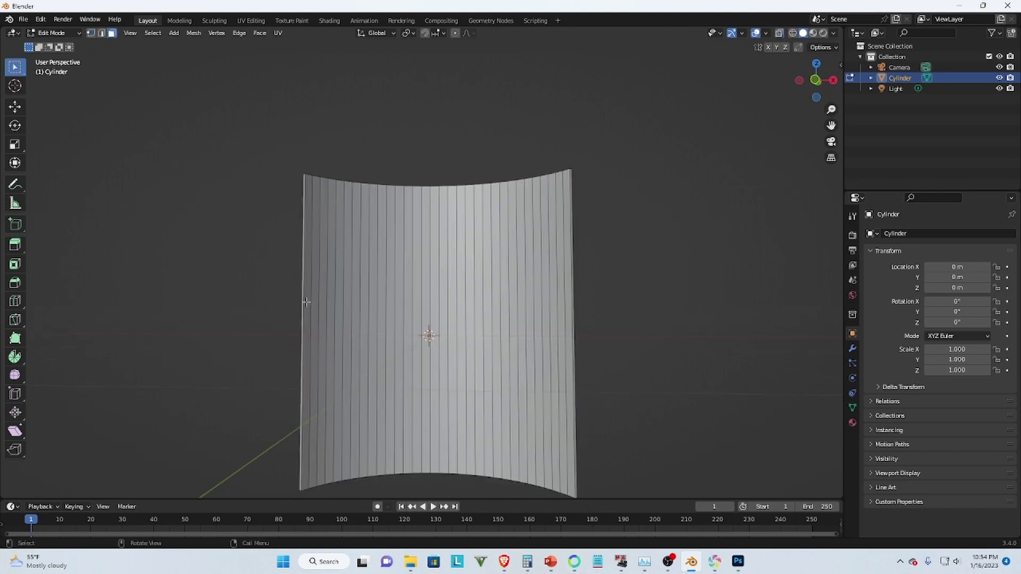
pyautogui.moveTo(306, 298); pyautogui.dragTo(569, 404)
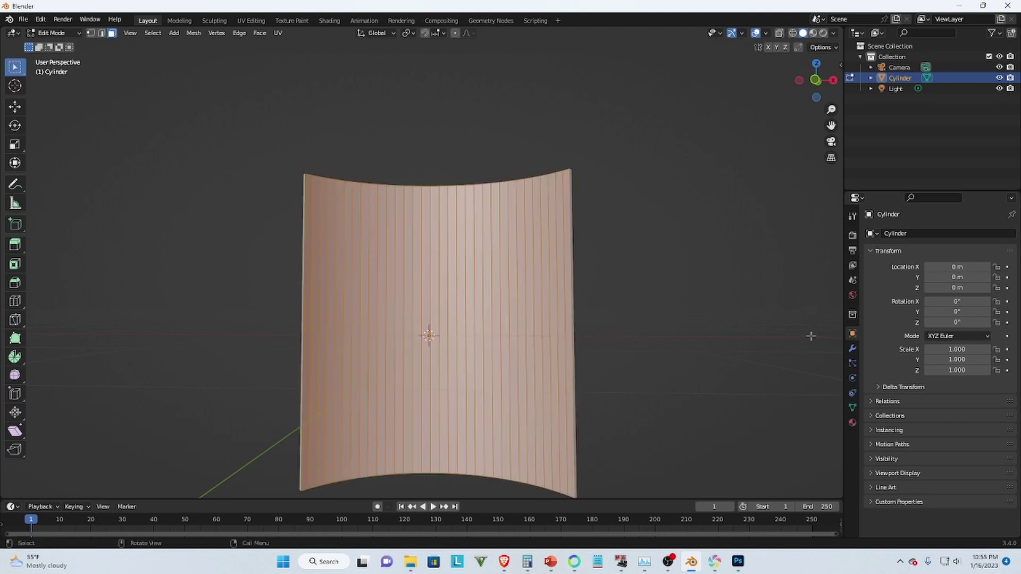
# Step: Add a face map to the mesh and assign the selected inner faces to it
pyautogui.click(852, 408)
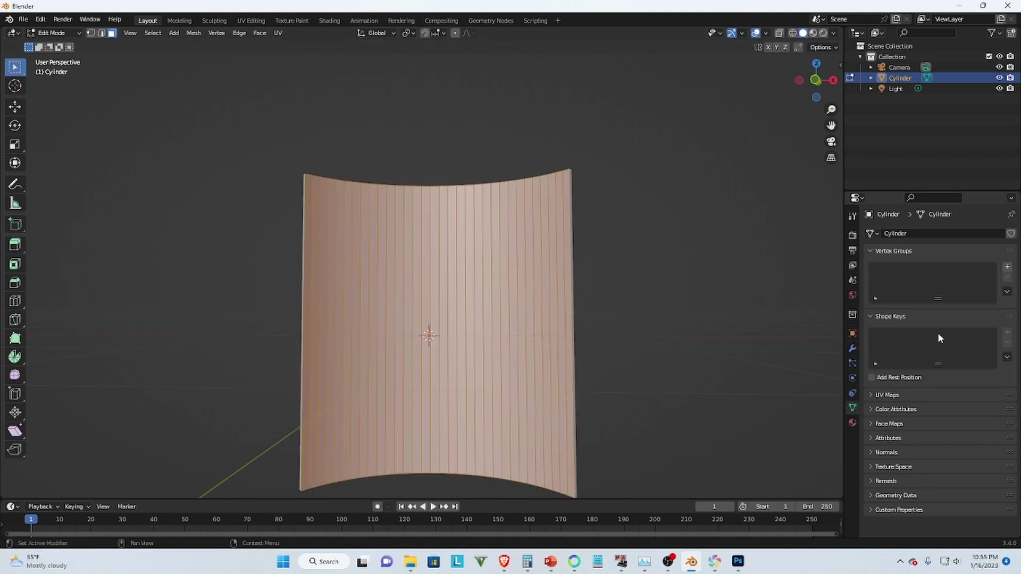
pyautogui.click(871, 423)
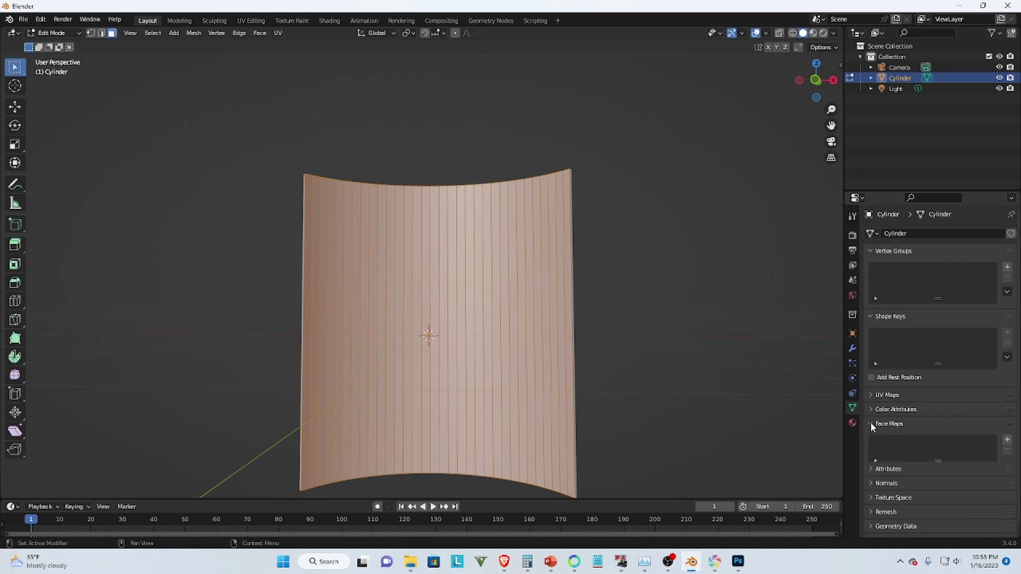
pyautogui.click(1006, 442)
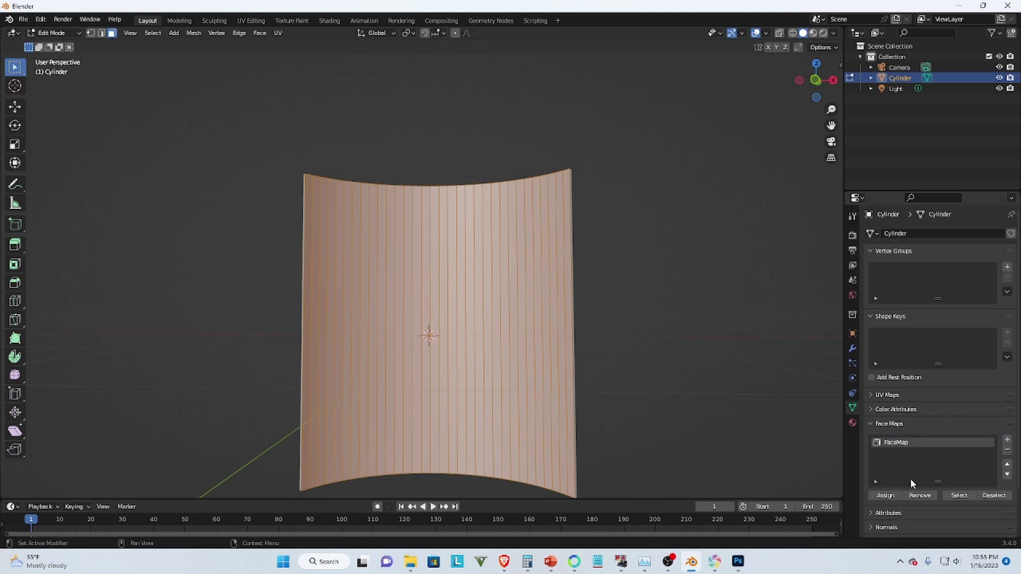
# Step: Clear the selection, reselect the inner faces from the face map and switch to the UV Editing workspace
pyautogui.click(644, 311)
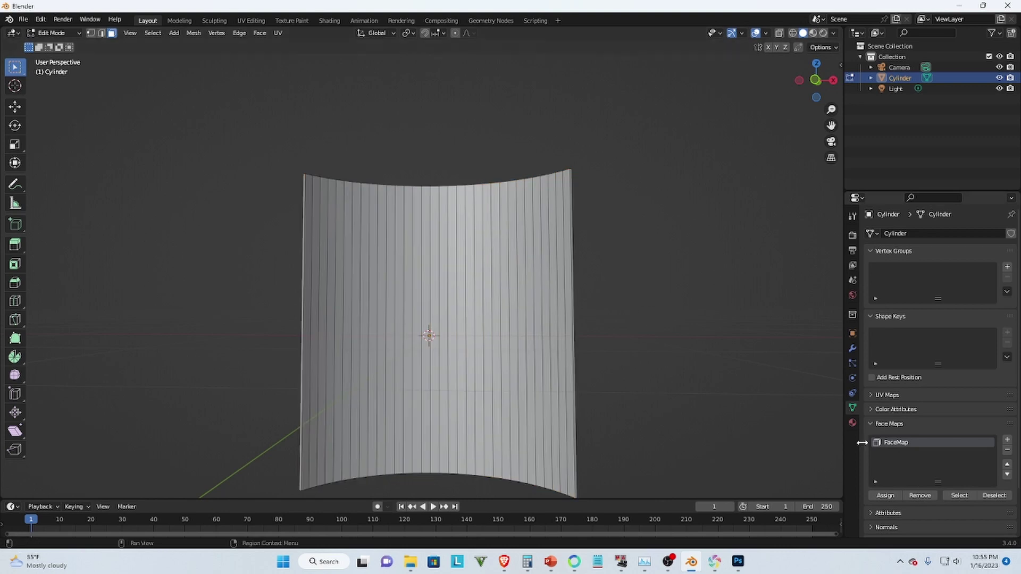
pyautogui.click(960, 496)
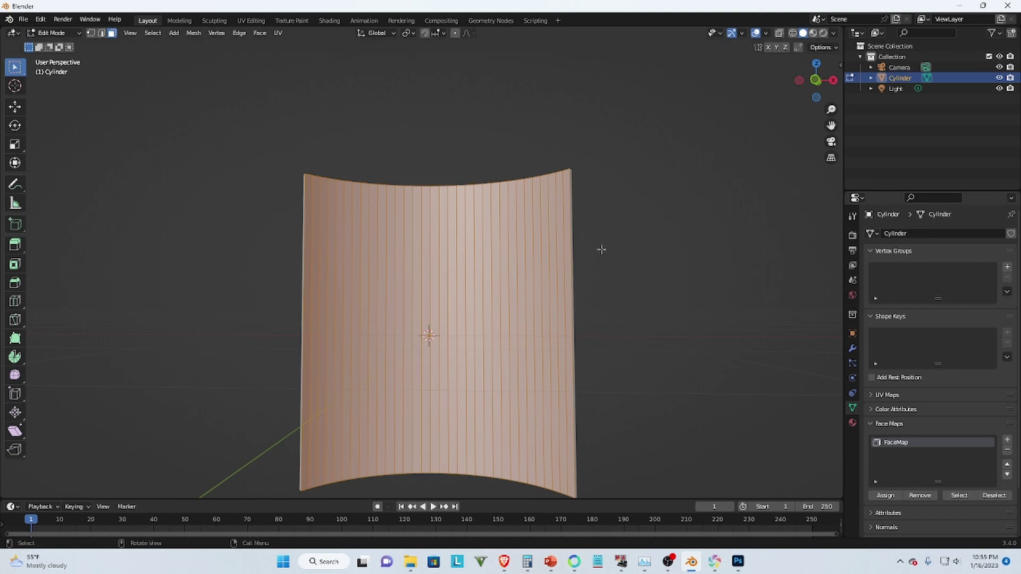
pyautogui.moveTo(433, 164); pyautogui.dragTo(414, 155, button='middle')
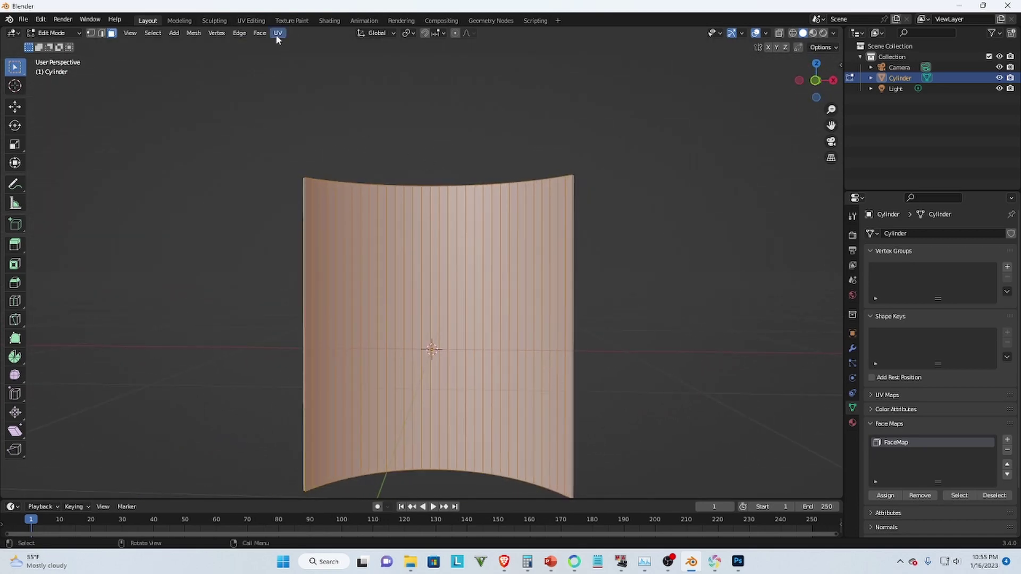
pyautogui.click(253, 22)
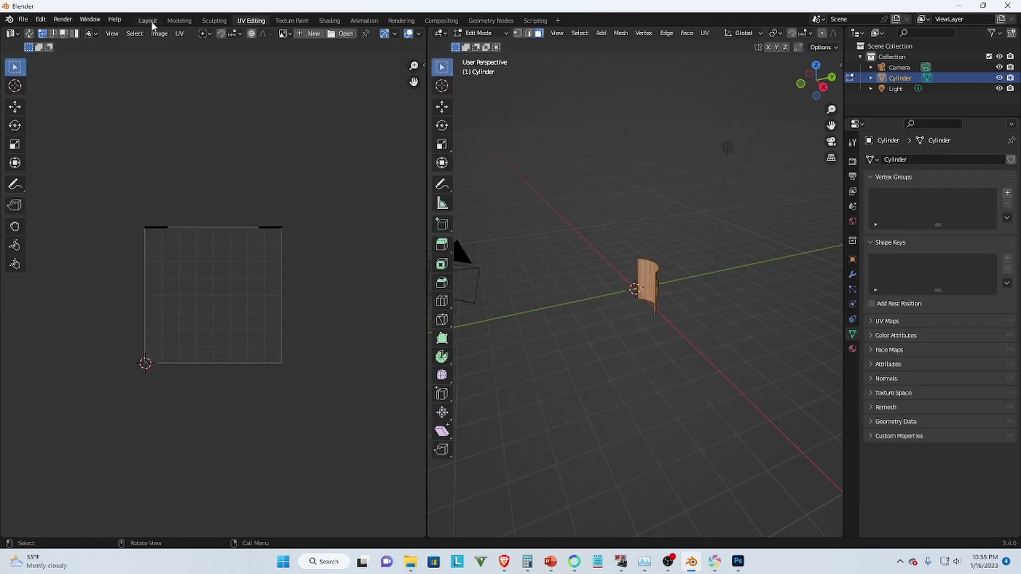
# Step: Unwrap the selected faces of the panel's inner concave surface
pyautogui.scroll(8, 698, 278)
pyautogui.moveTo(657, 281); pyautogui.dragTo(717, 104, button='middle')
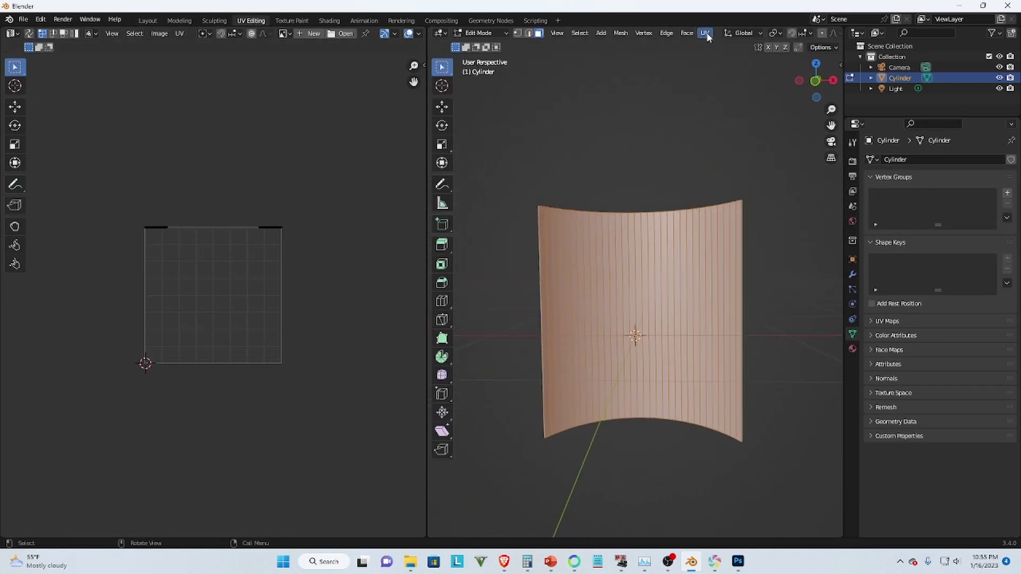
pyautogui.click(707, 34)
pyautogui.click(726, 46)
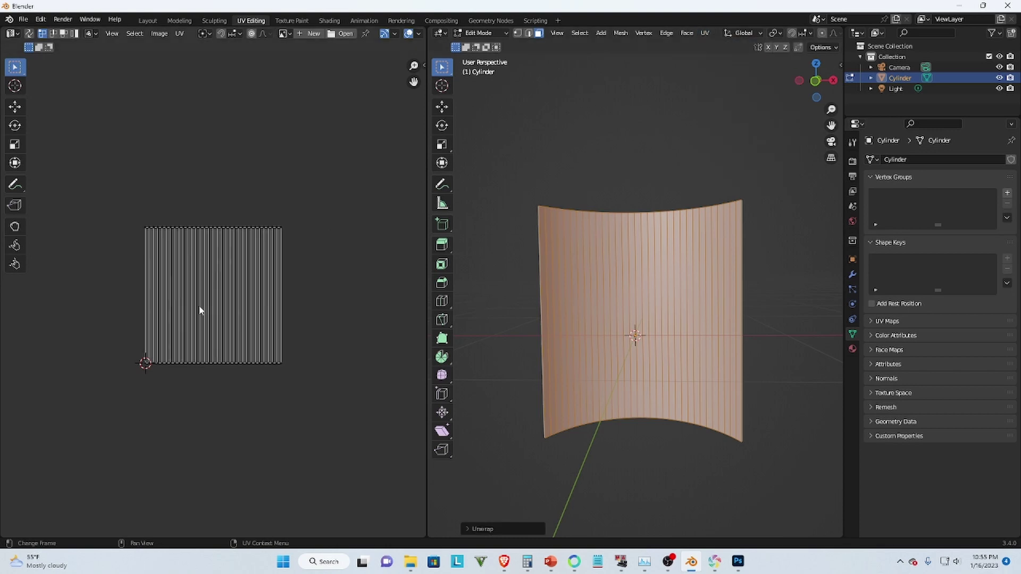
pyautogui.scroll(4, 196, 310)
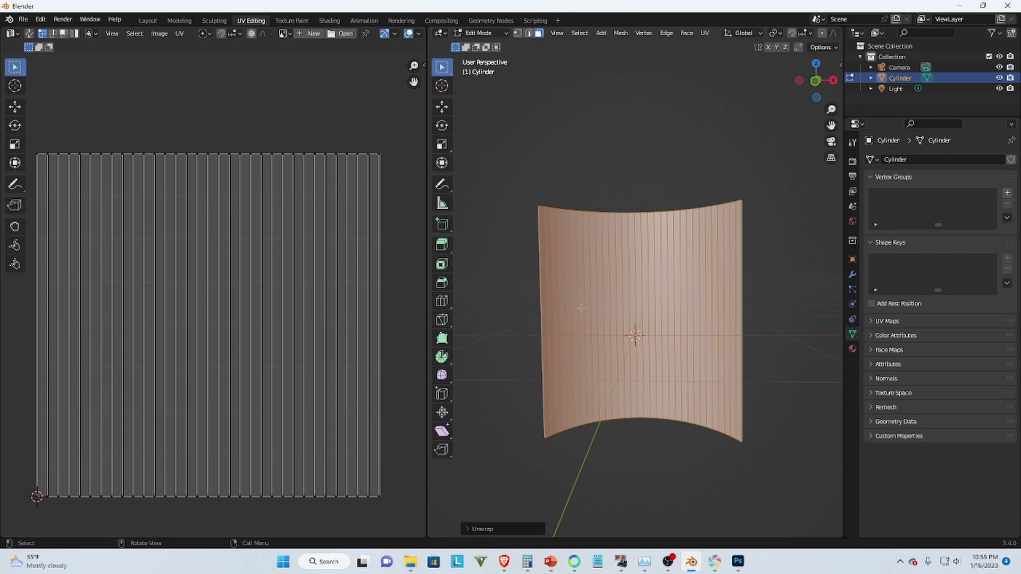
# Step: Try unwrapping all faces of the mesh together, and undo that unwrap
pyautogui.press('a')
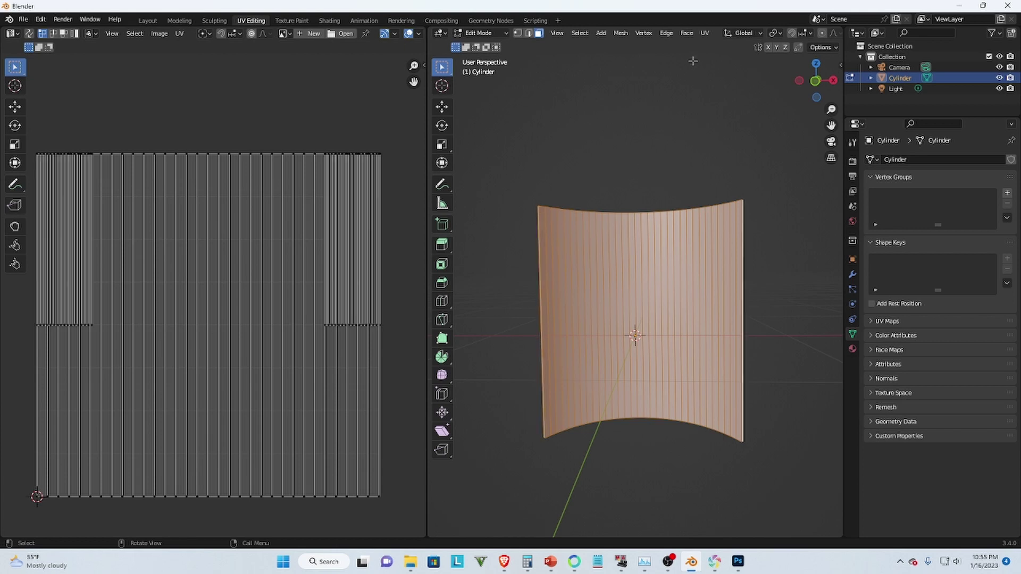
pyautogui.click(705, 32)
pyautogui.click(710, 44)
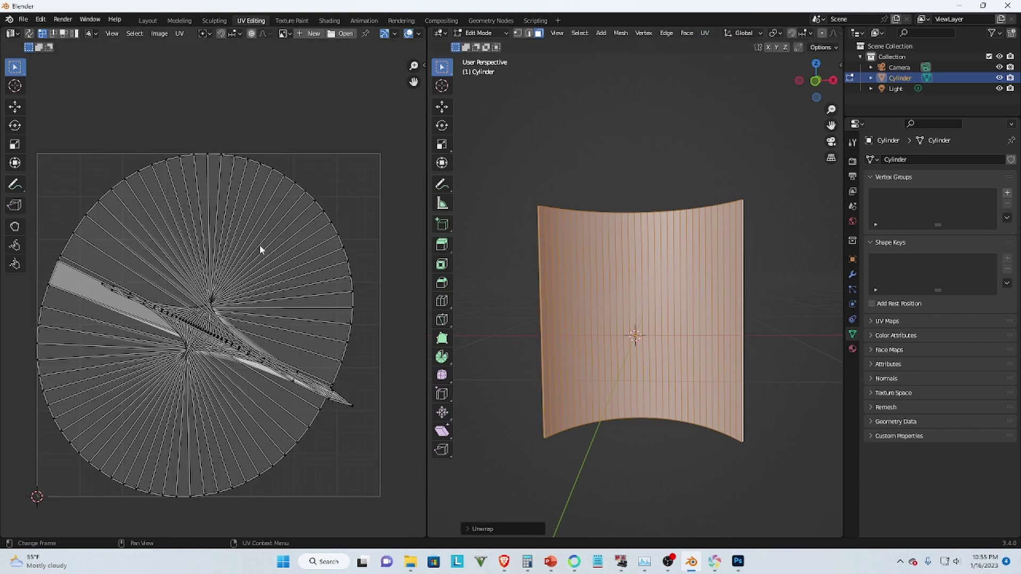
pyautogui.press('ctrl')
pyautogui.hotkey('ctrl', 'z')
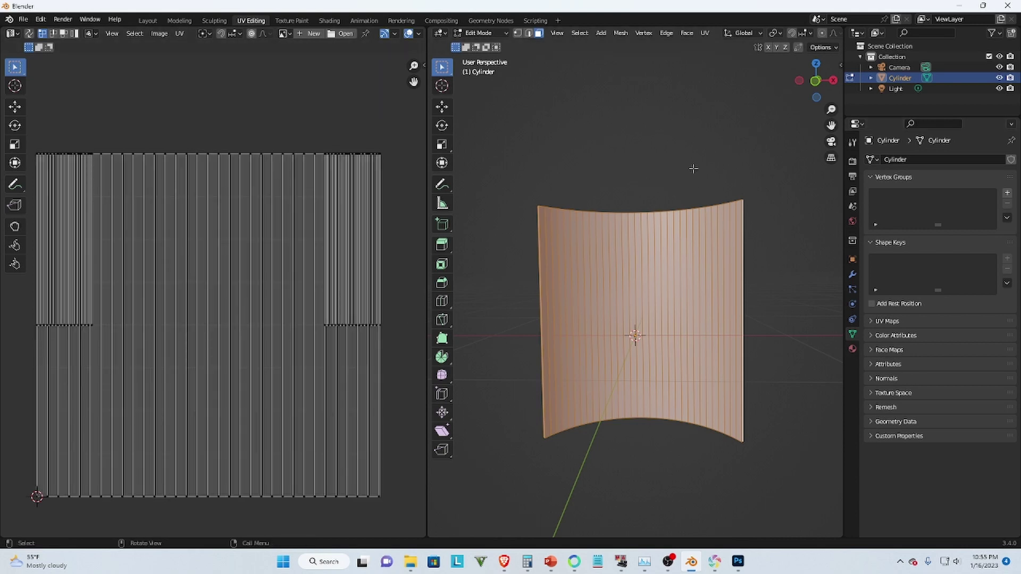
# Step: Reselect only the inner faces from the face map, examine their UV layout, and clear the selection
pyautogui.hotkey('alt', 'a')
pyautogui.click(883, 350)
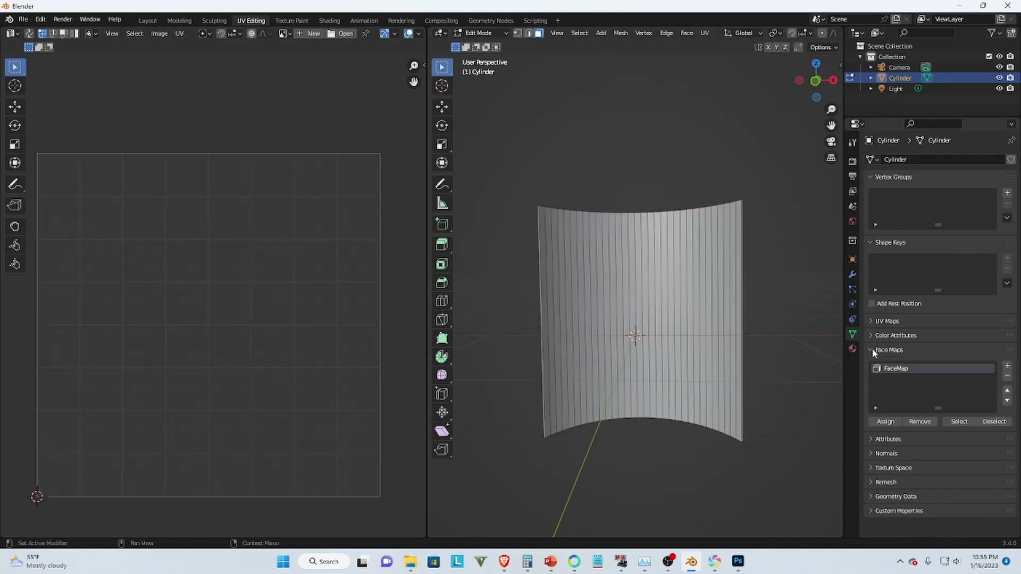
pyautogui.click(960, 422)
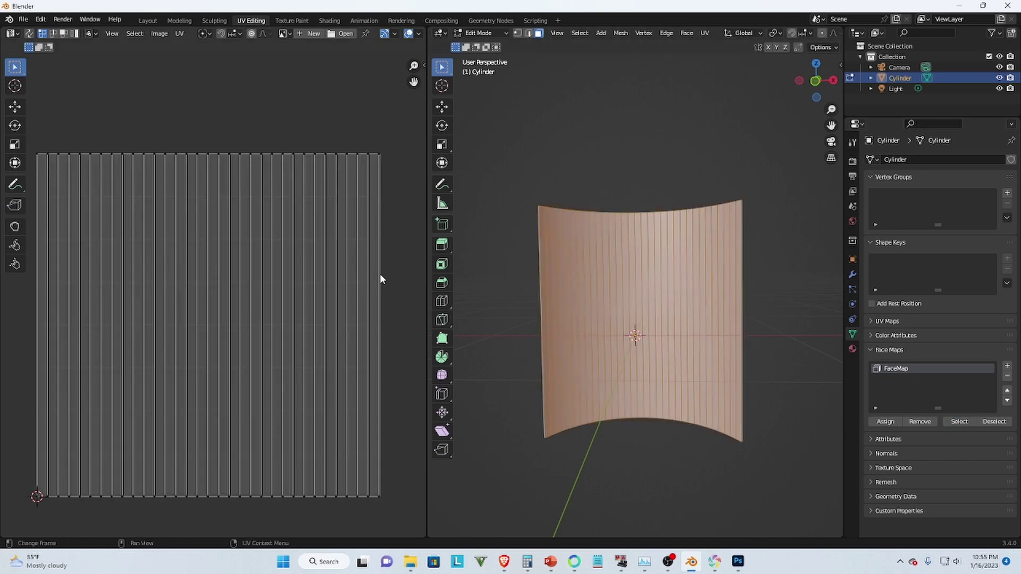
pyautogui.click(28, 502)
pyautogui.moveTo(21, 514); pyautogui.dragTo(397, 130)
pyautogui.click(386, 131)
pyautogui.click(509, 190)
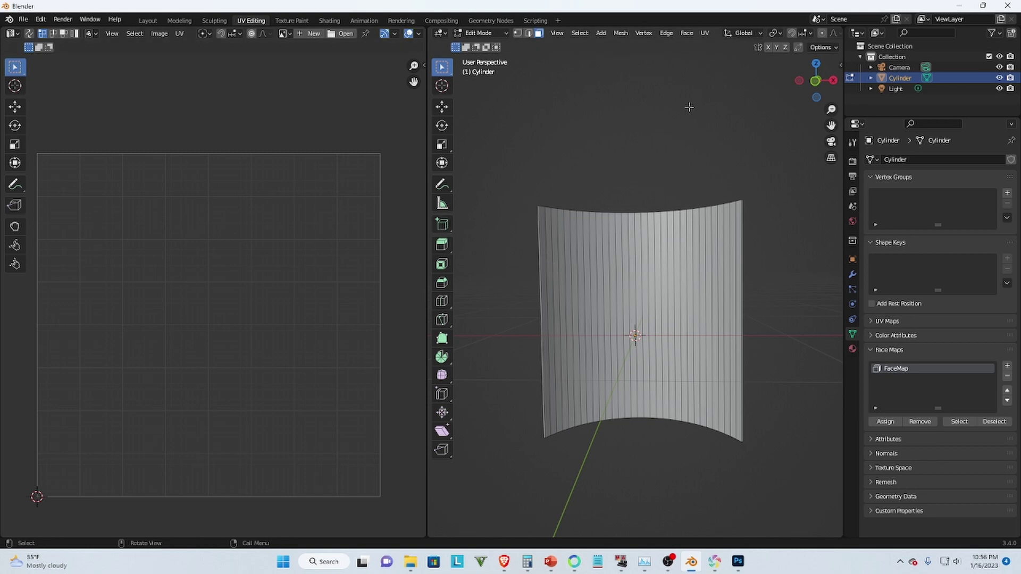
# Step: Set the viewport shading to Material Preview and add a new material to the cylinder
pyautogui.press('z')
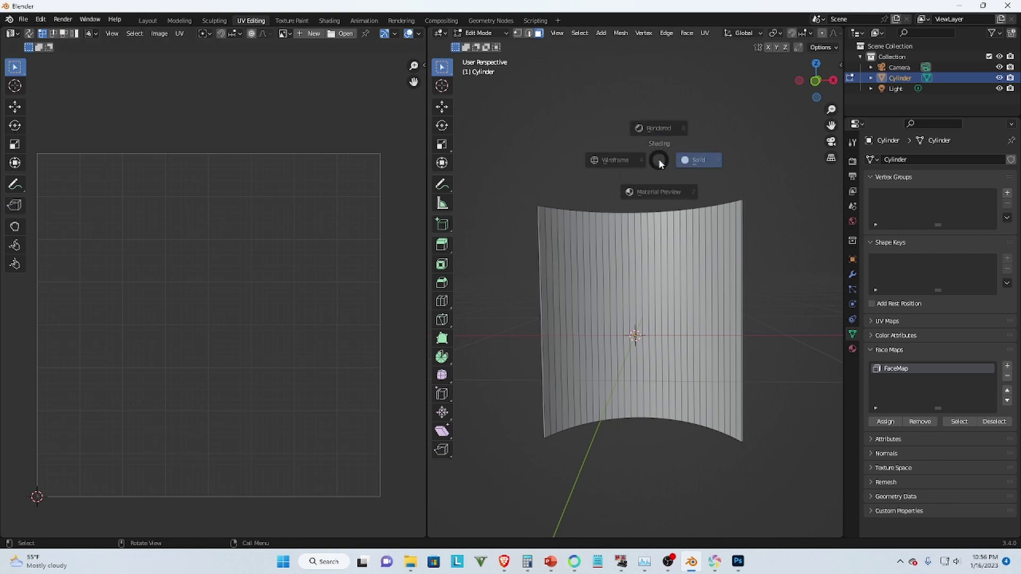
pyautogui.click(662, 225)
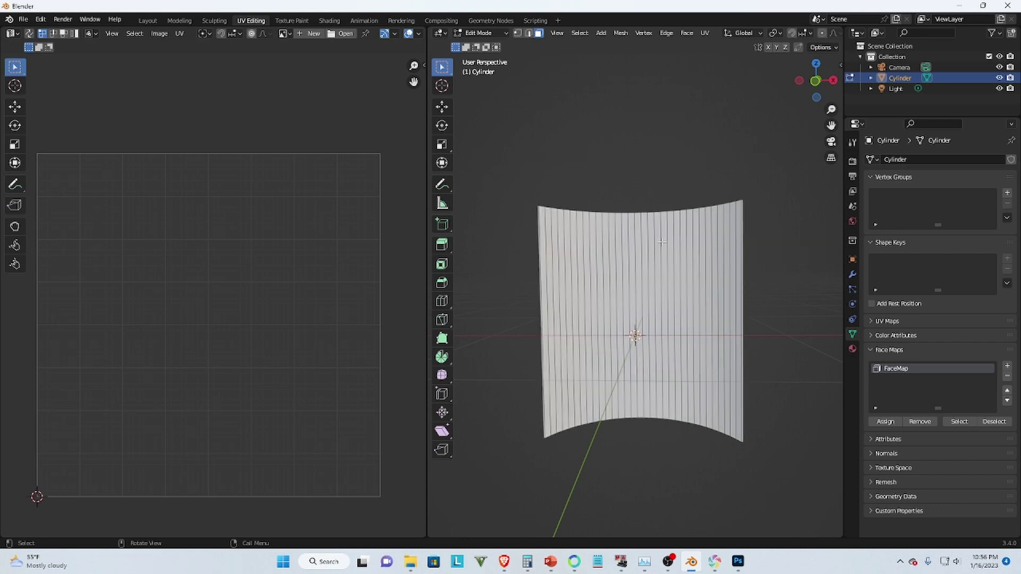
pyautogui.click(853, 350)
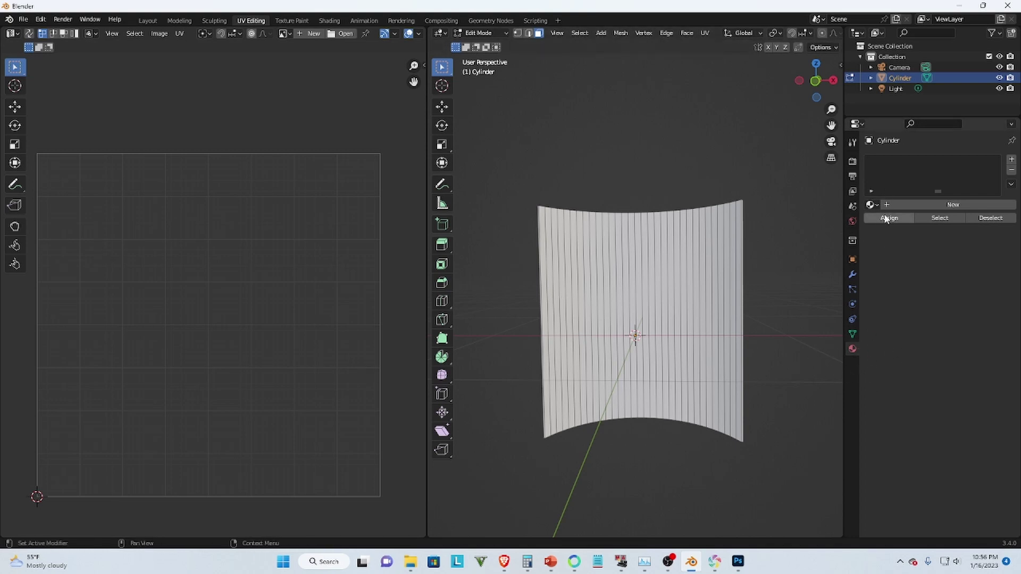
pyautogui.click(910, 204)
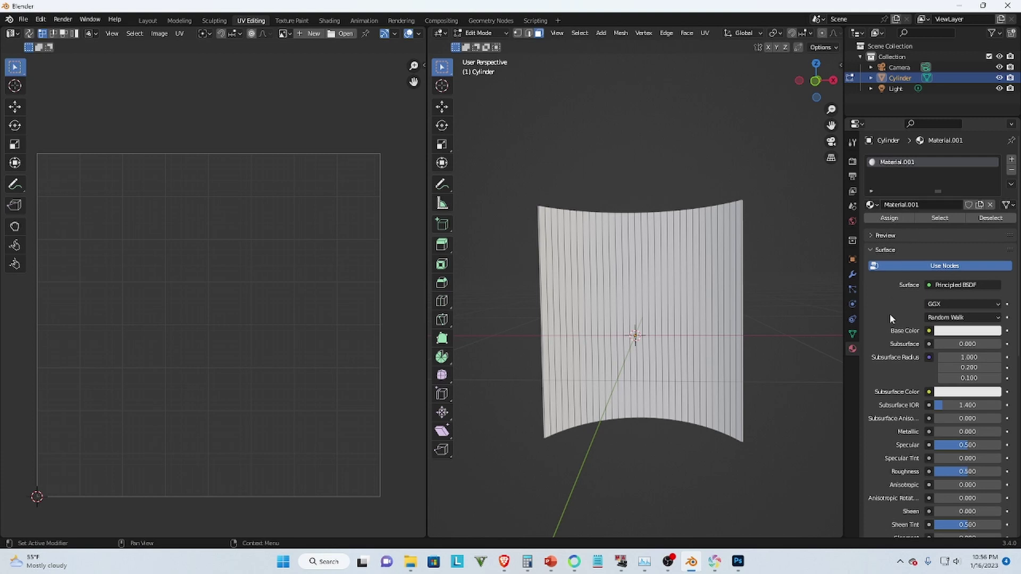
# Step: Select the inner faces through the face map and assign the new material to them
pyautogui.click(852, 334)
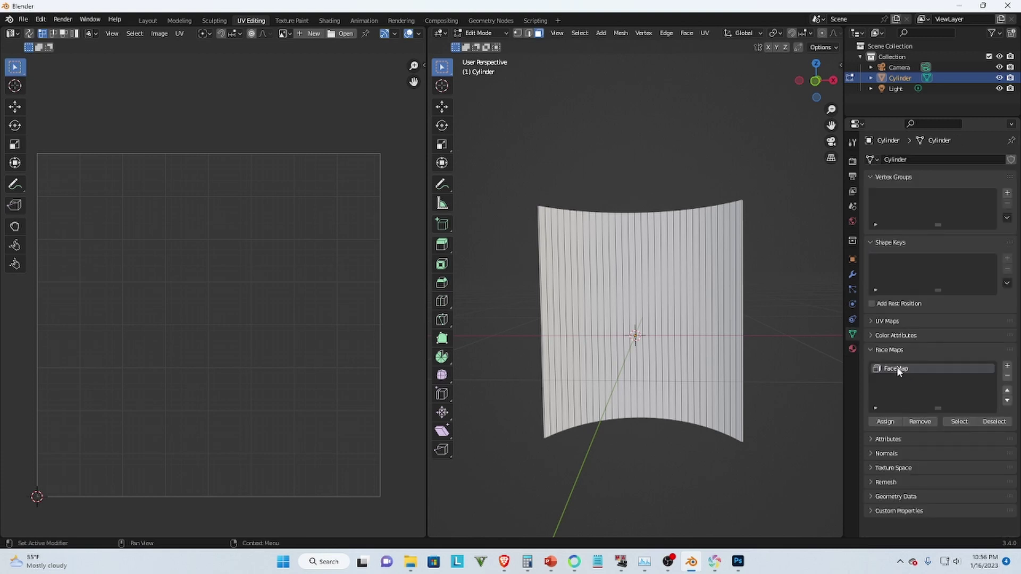
pyautogui.click(959, 421)
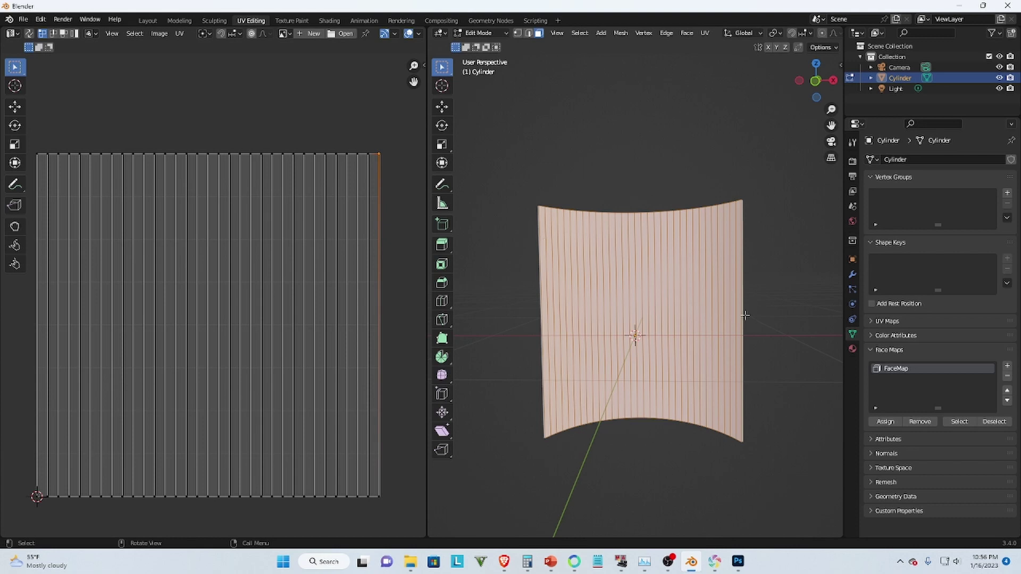
pyautogui.click(853, 349)
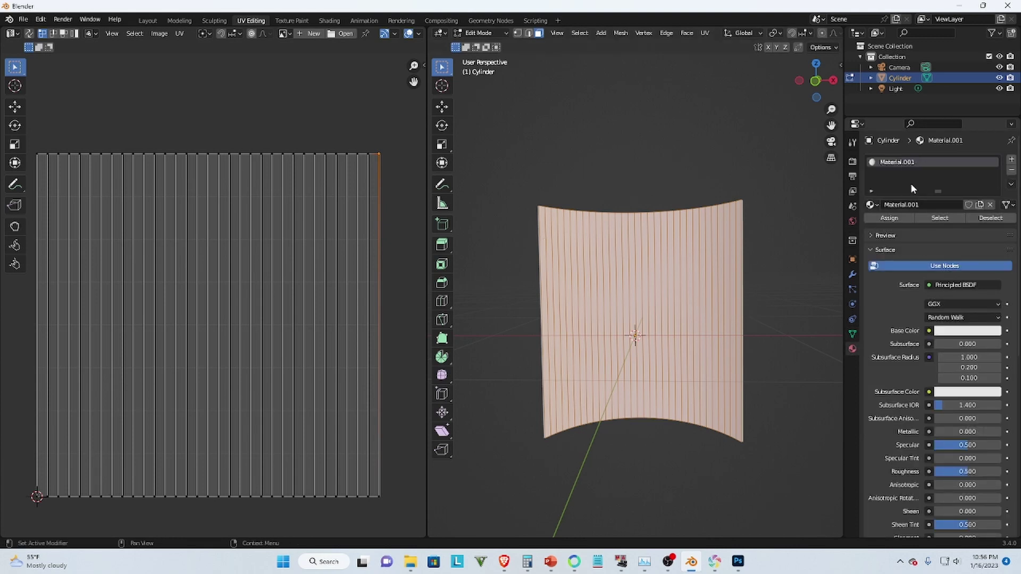
pyautogui.click(892, 221)
# Step: Feed the material's emission from an Image Texture using uv map.webp from the Pictures folder, and fit the image in the UV editor
pyautogui.scroll(-10, 970, 425)
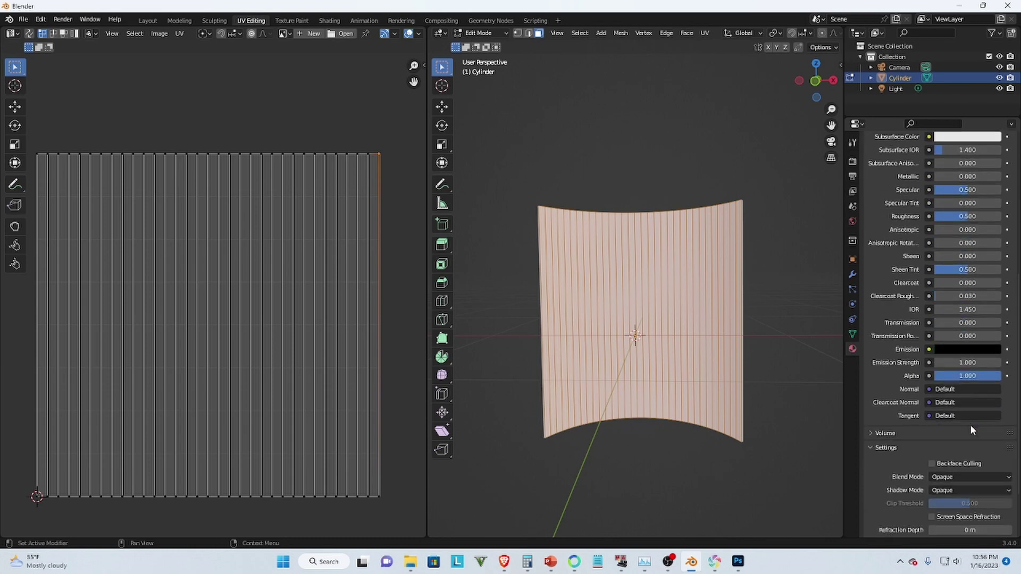
pyautogui.click(929, 350)
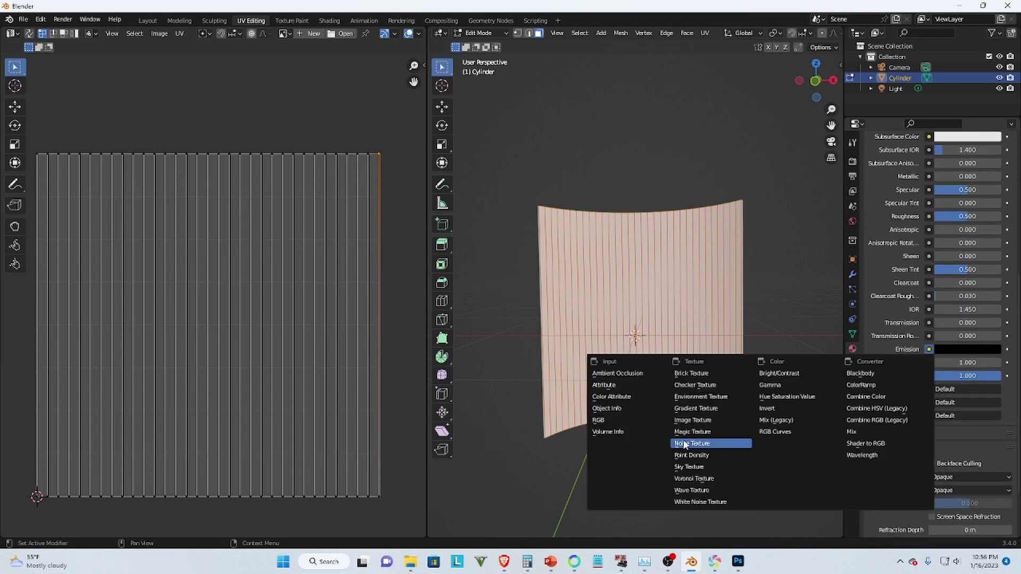
pyautogui.click(689, 420)
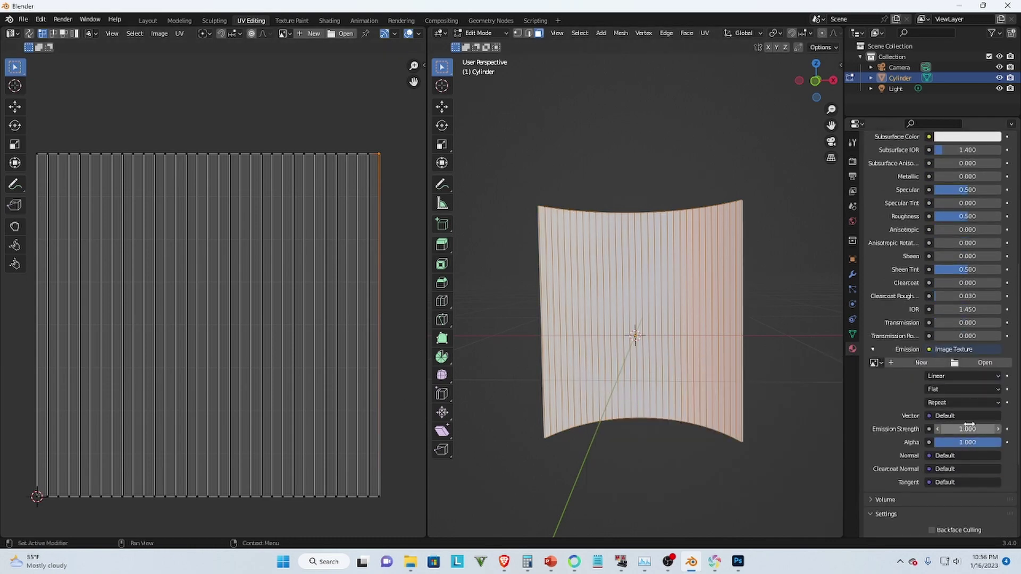
pyautogui.click(969, 360)
pyautogui.click(264, 237)
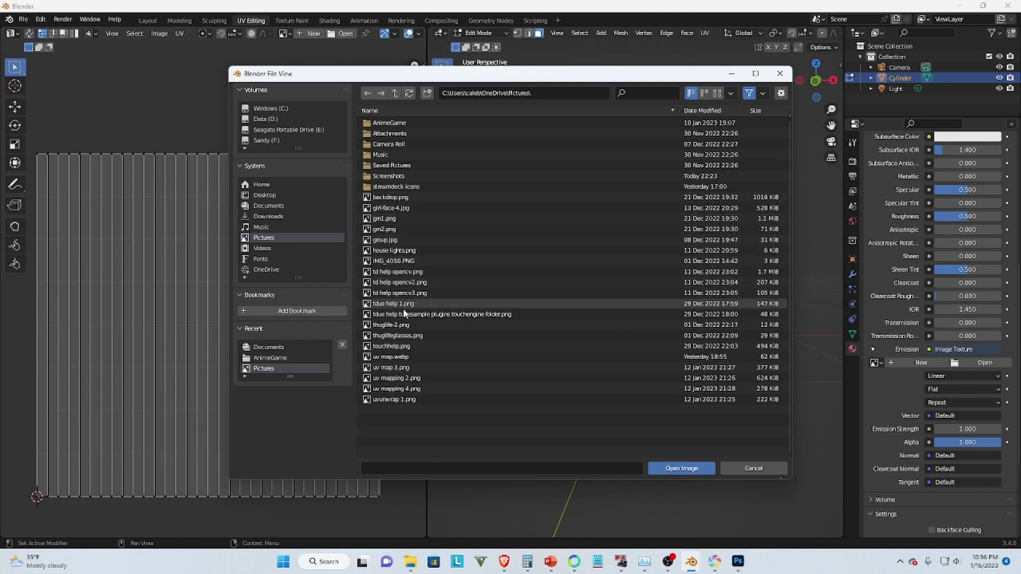
pyautogui.click(394, 357)
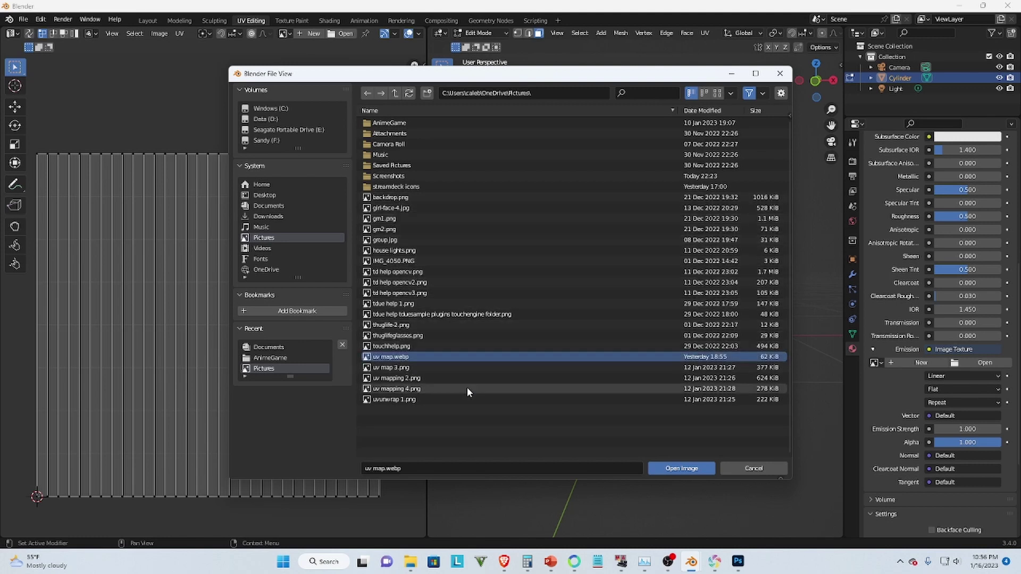
pyautogui.click(682, 469)
pyautogui.click(614, 152)
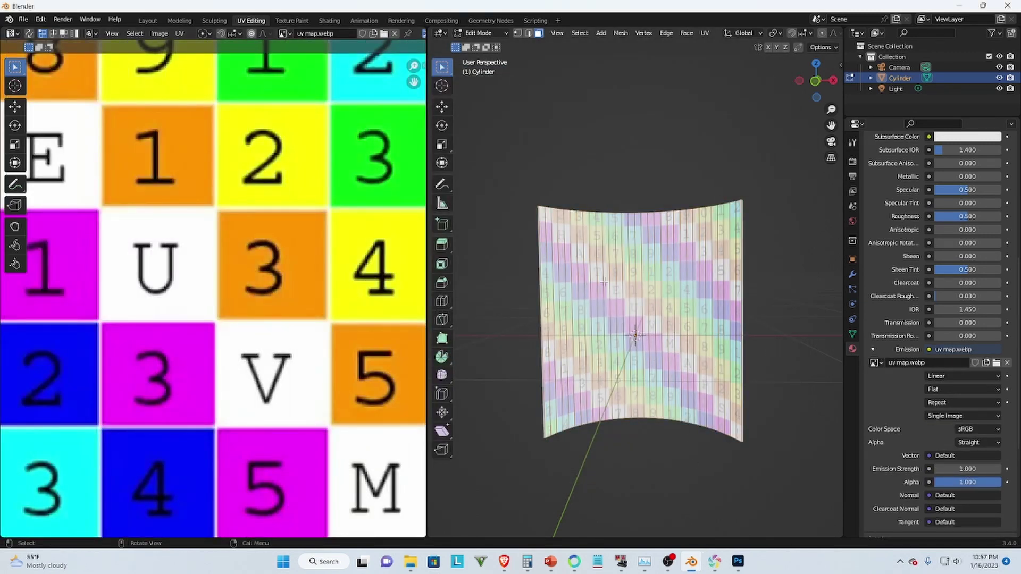
pyautogui.press('Home')
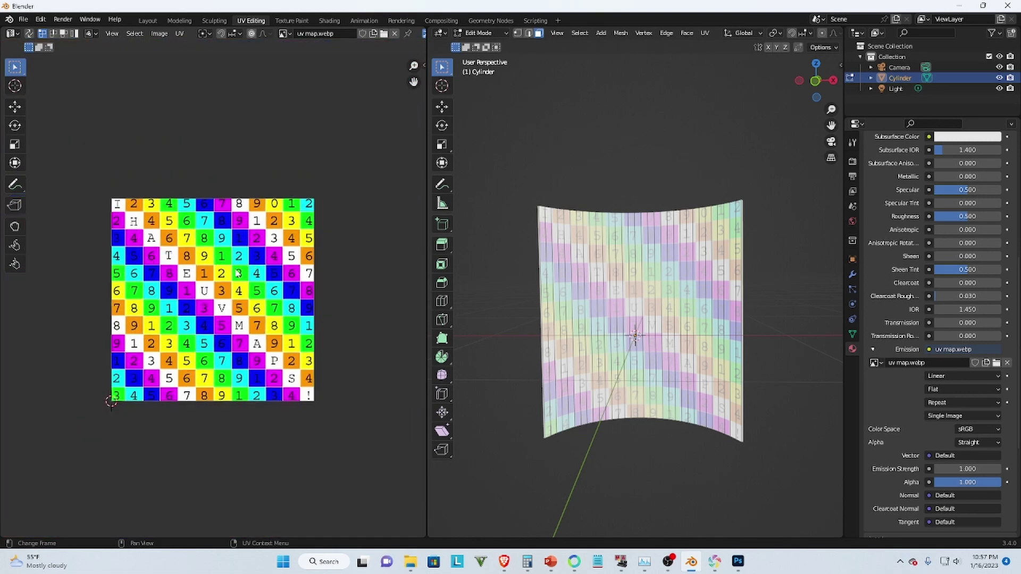
# Step: Try rotating all UVs of the inner faces by 180 degrees after selecting them from the face map
pyautogui.click(852, 334)
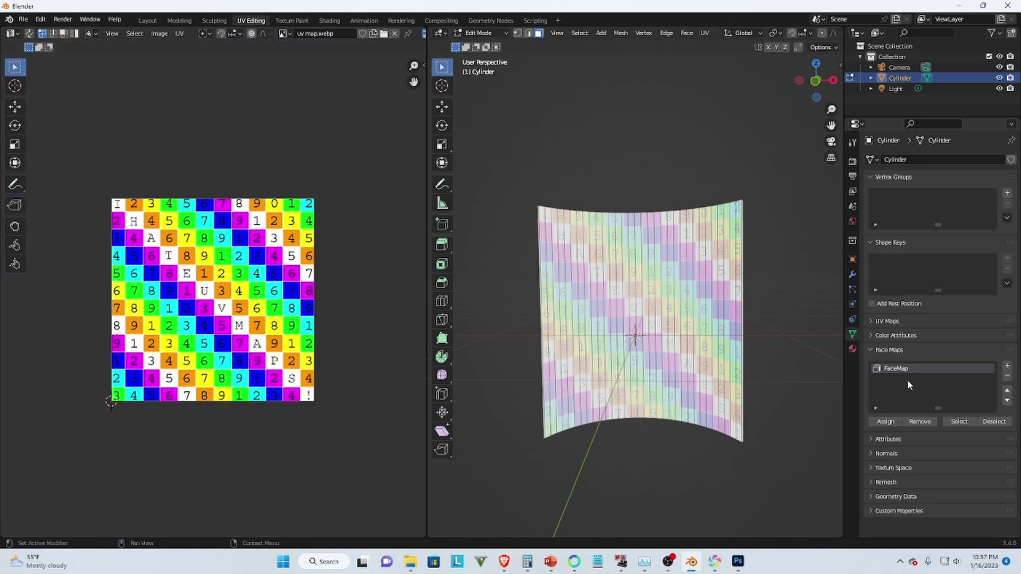
pyautogui.click(954, 420)
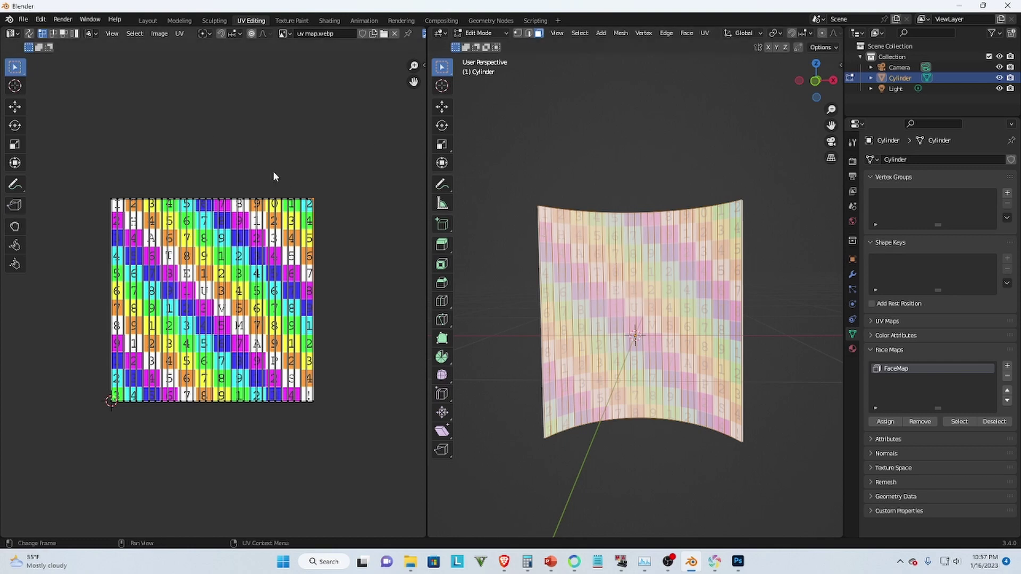
pyautogui.press('a')
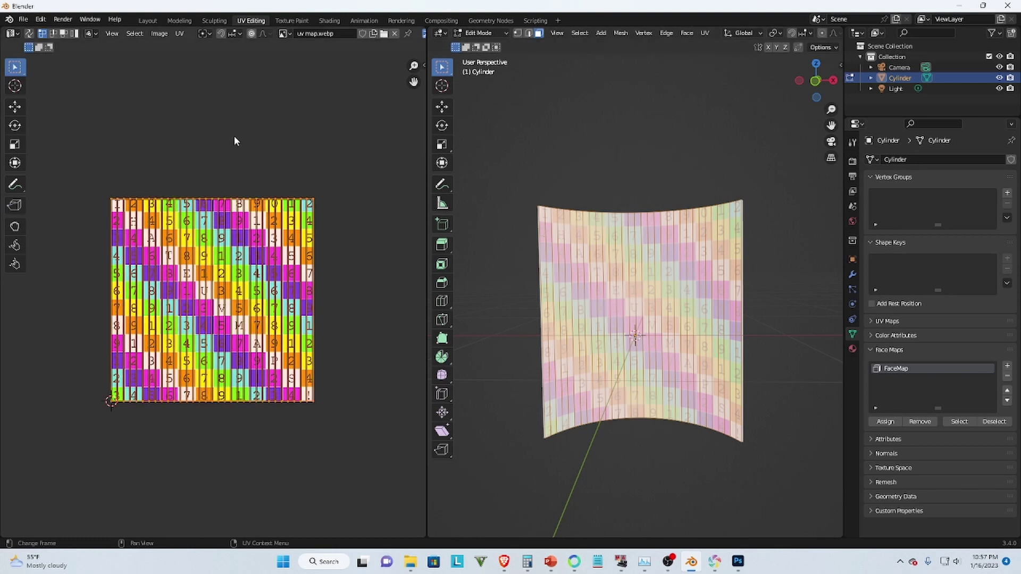
pyautogui.write('r180')
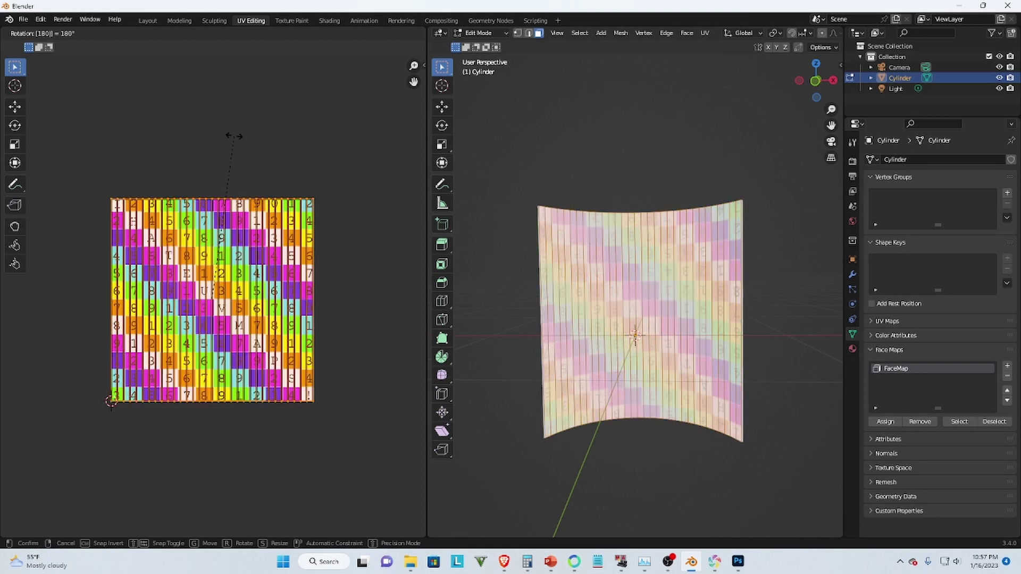
pyautogui.press('Return')
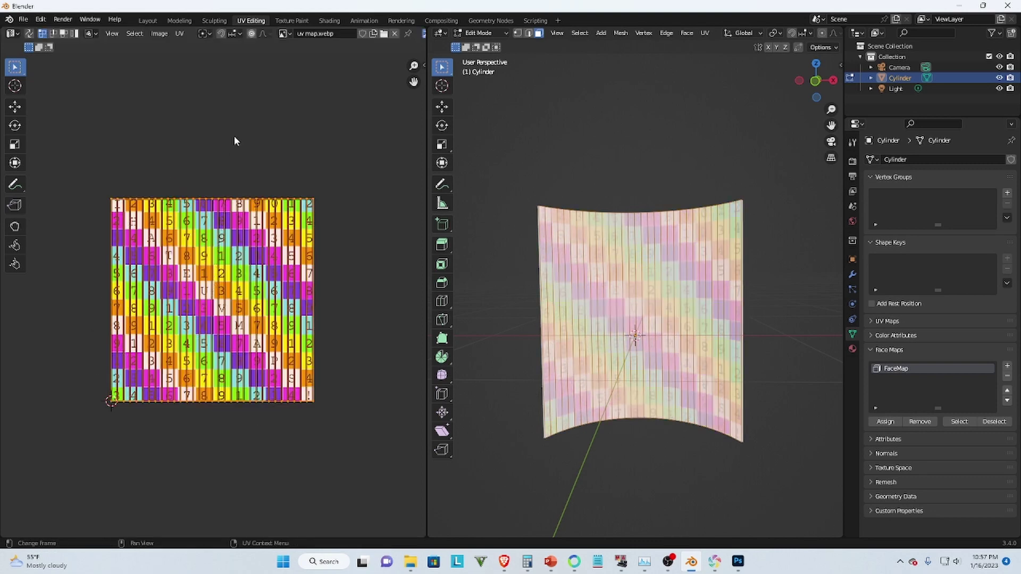
pyautogui.click(575, 161)
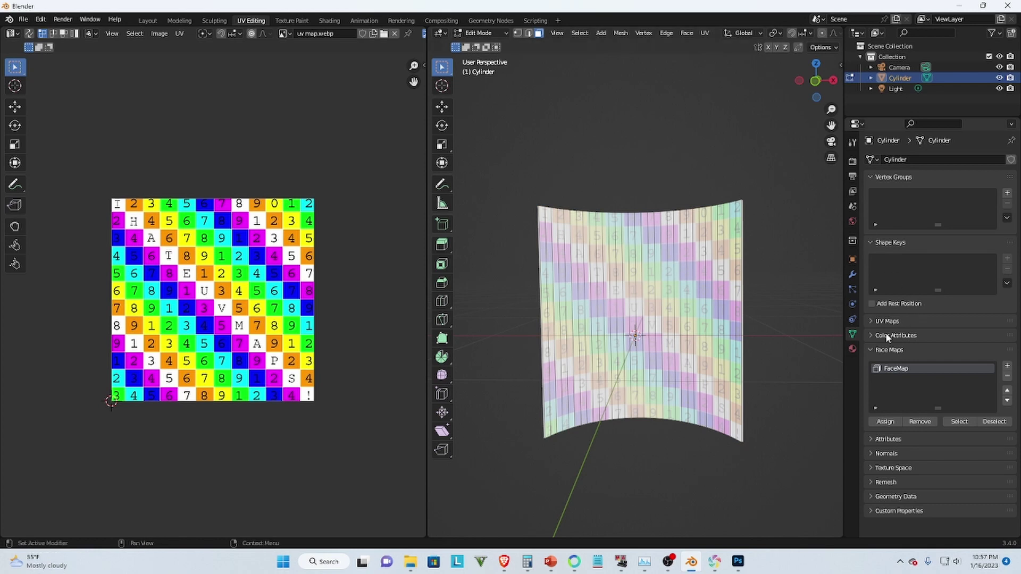
# Step: Switch to Object Mode, deselect the panel and turn on the Face Orientation overlay
pyautogui.click(853, 349)
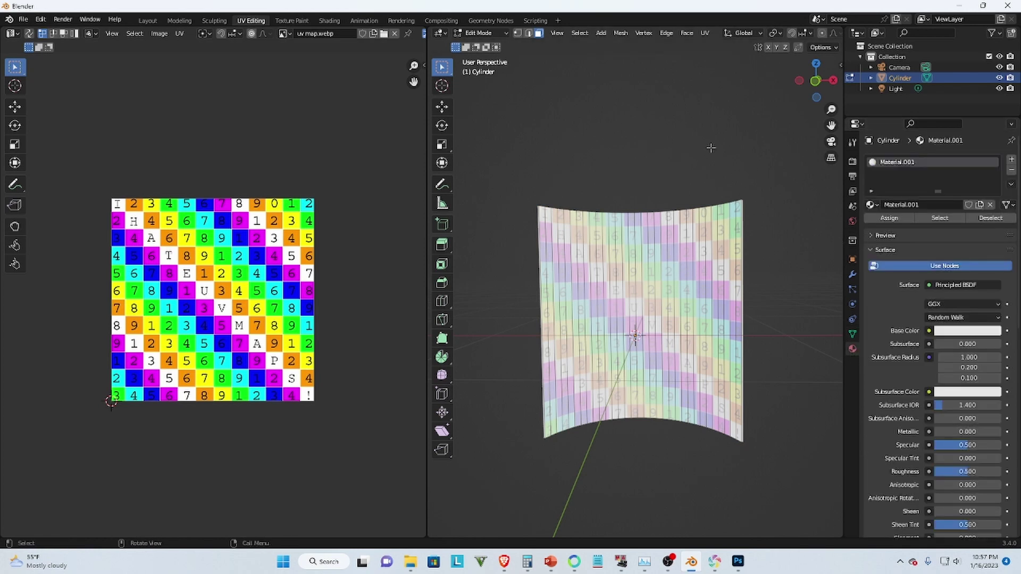
pyautogui.scroll(2, 691, 139)
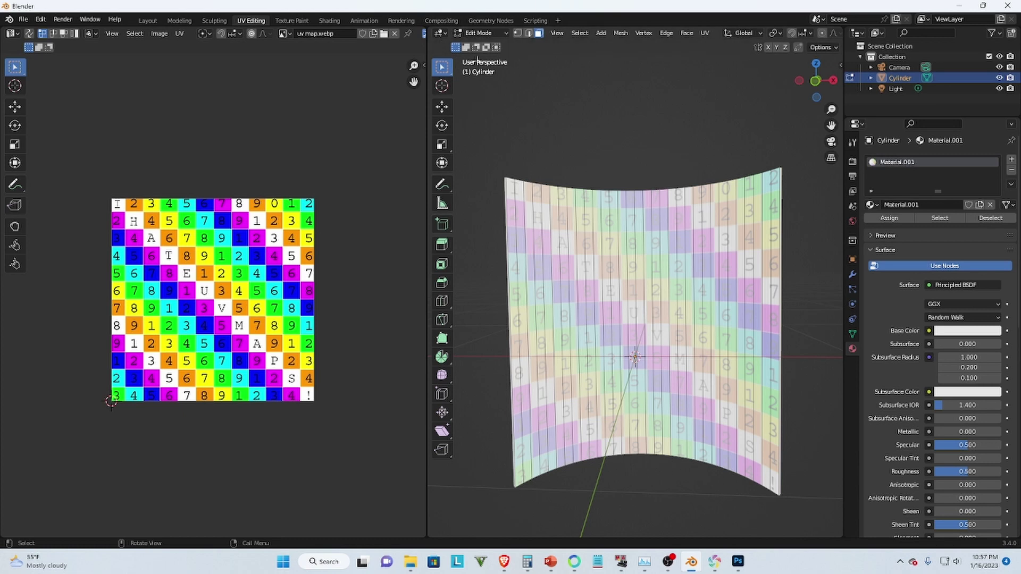
pyautogui.press('Tab')
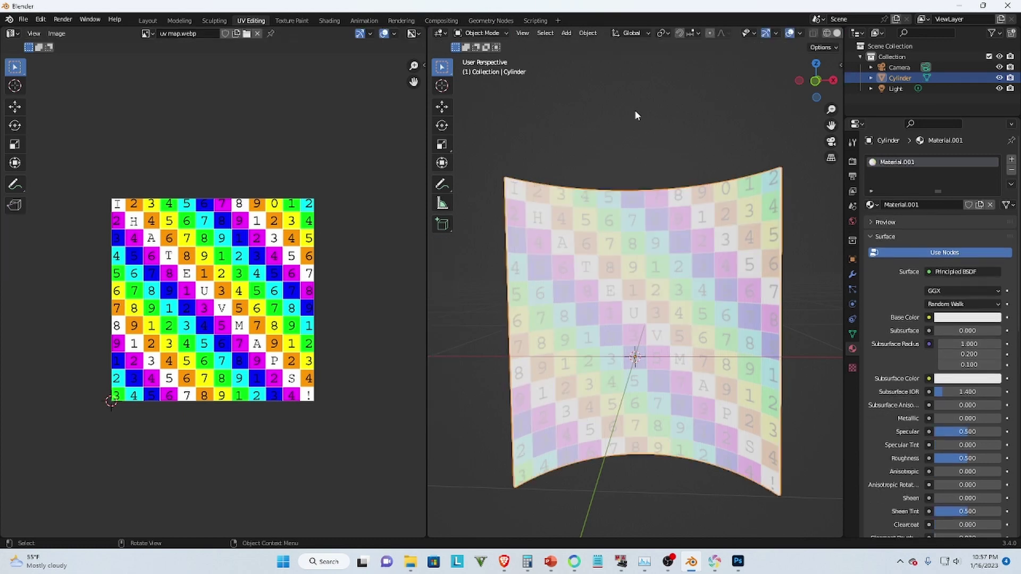
pyautogui.click(647, 156)
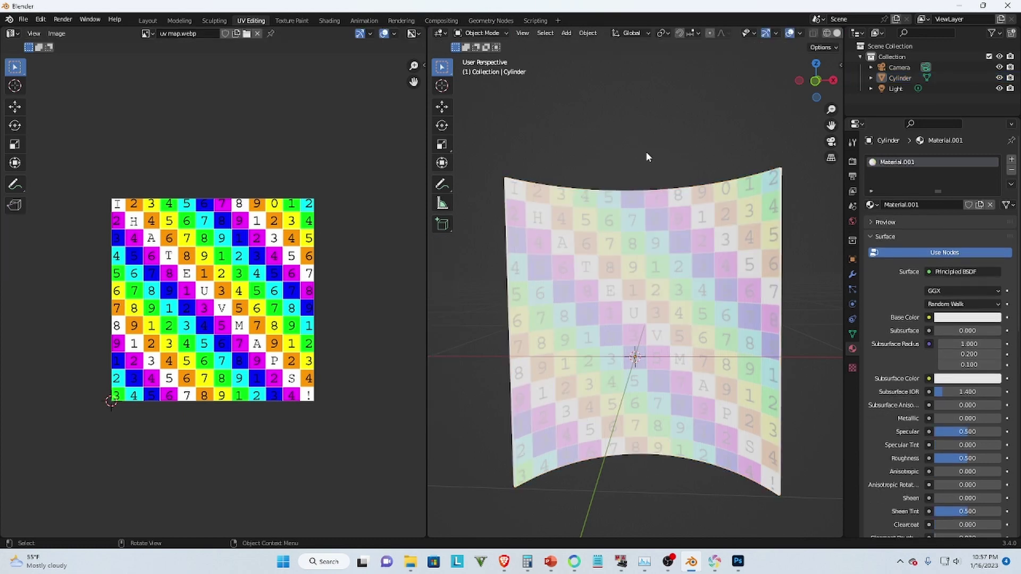
pyautogui.click(800, 33)
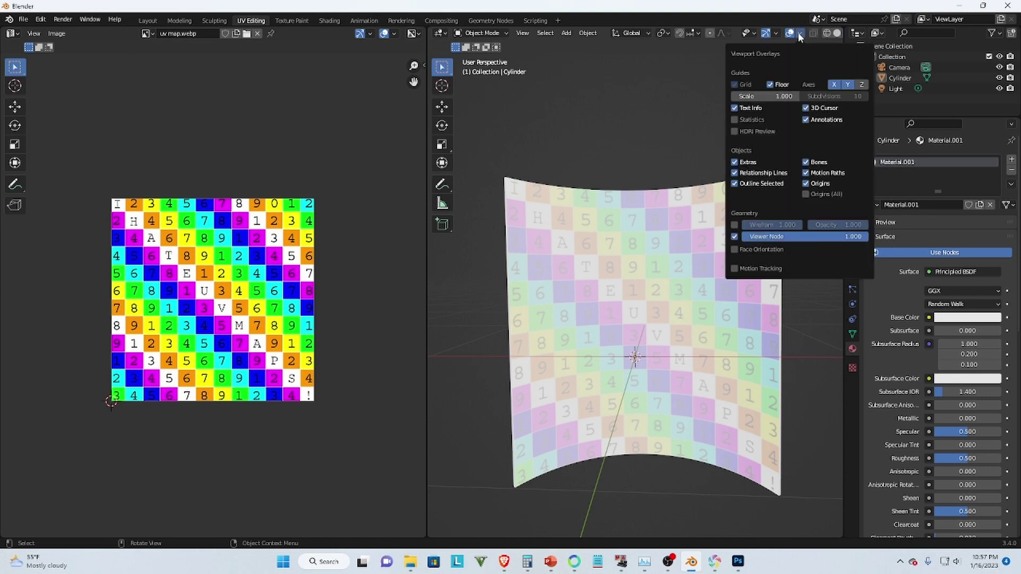
pyautogui.click(745, 248)
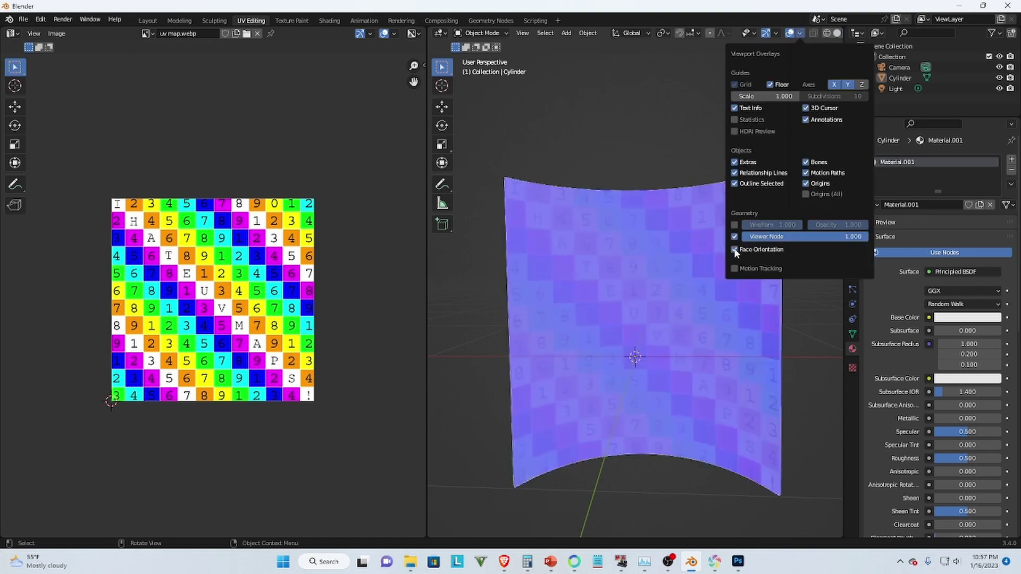
# Step: Switch the viewport to Solid shading and inspect the face orientation on the panel's inner side
pyautogui.moveTo(638, 221); pyautogui.dragTo(617, 236, button='middle')
pyautogui.press('z')
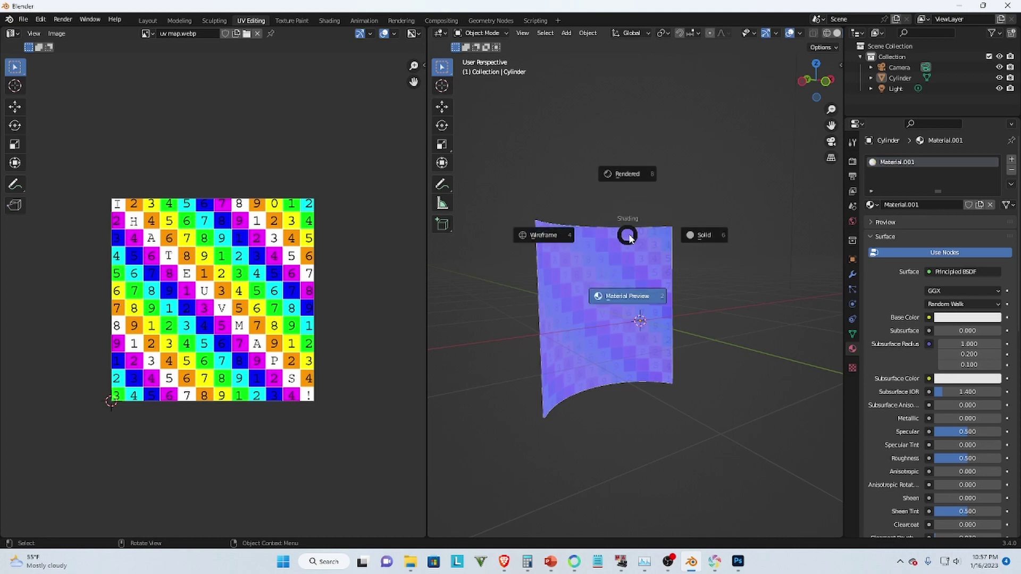
pyautogui.click(695, 234)
pyautogui.moveTo(697, 257)
pyautogui.mouseDown(button='middle')
pyautogui.moveTo(564, 277)
pyautogui.moveTo(746, 296)
pyautogui.moveTo(645, 271)
pyautogui.moveTo(577, 198)
pyautogui.moveTo(575, 166)
pyautogui.moveTo(632, 217)
pyautogui.moveTo(638, 261)
pyautogui.mouseUp(button='middle')
pyautogui.scroll(3, 631, 216)
pyautogui.moveTo(671, 197); pyautogui.dragTo(716, 239, button='middle')
pyautogui.moveTo(643, 265); pyautogui.dragTo(649, 252, button='middle')
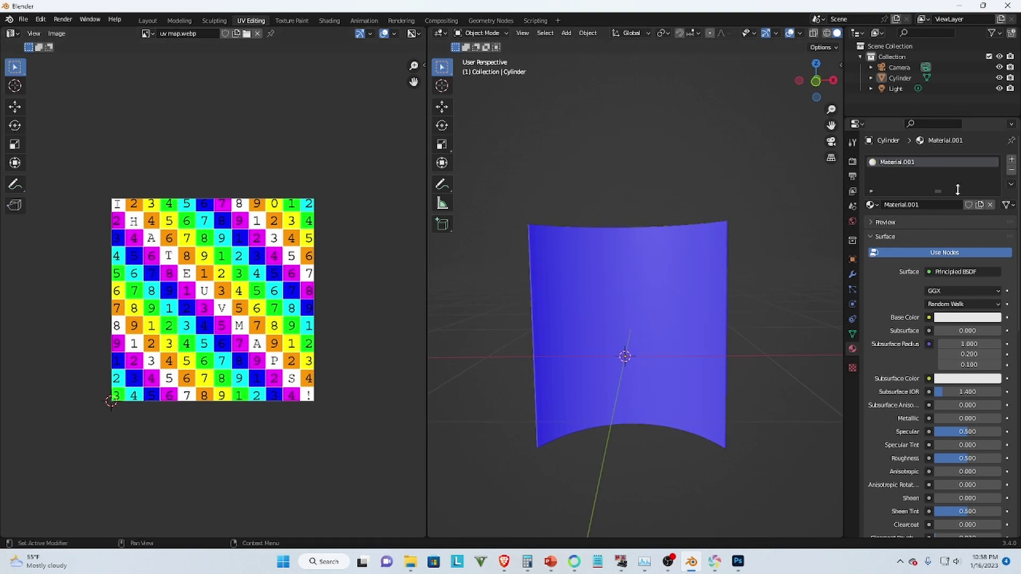
# Step: Unlink the uv map.webp image from the emission texture of Material.001
pyautogui.scroll(-15, 895, 154)
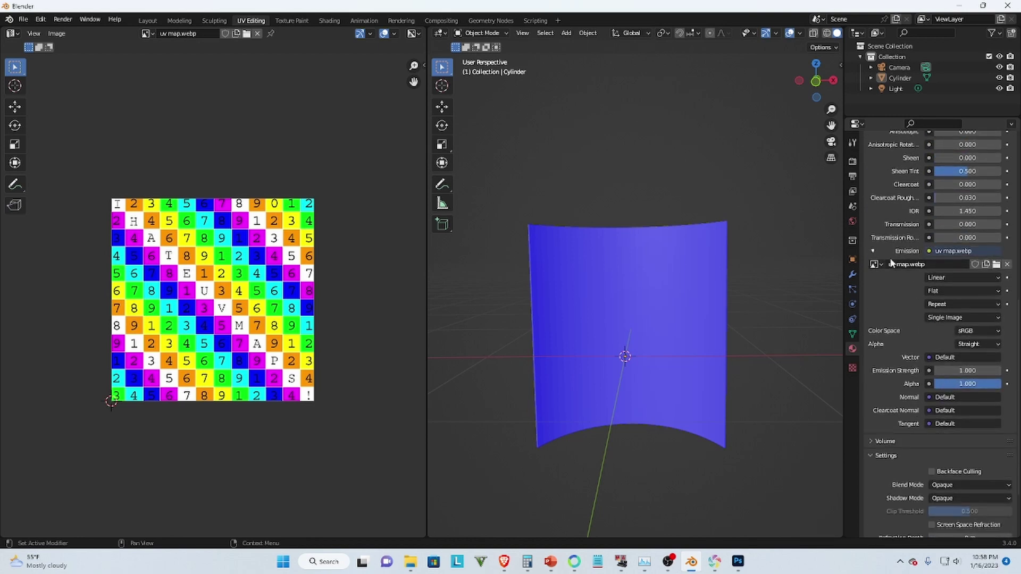
pyautogui.click(1007, 265)
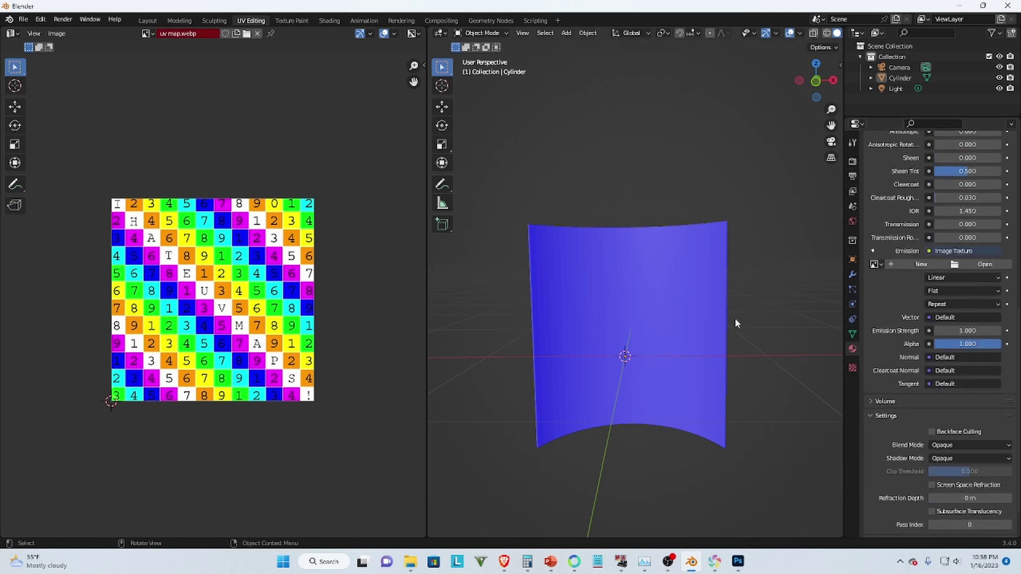
pyautogui.moveTo(802, 294); pyautogui.dragTo(682, 289, button='middle')
# Step: In Edit Mode, select all of the panel's faces and deselect the inner ones through the face map
pyautogui.click(645, 258)
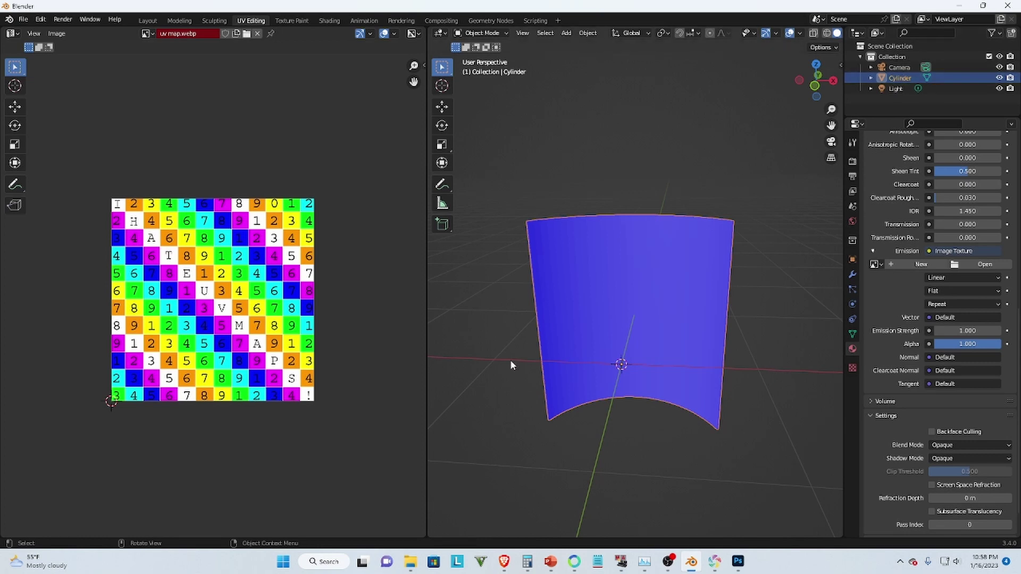
pyautogui.press('Tab')
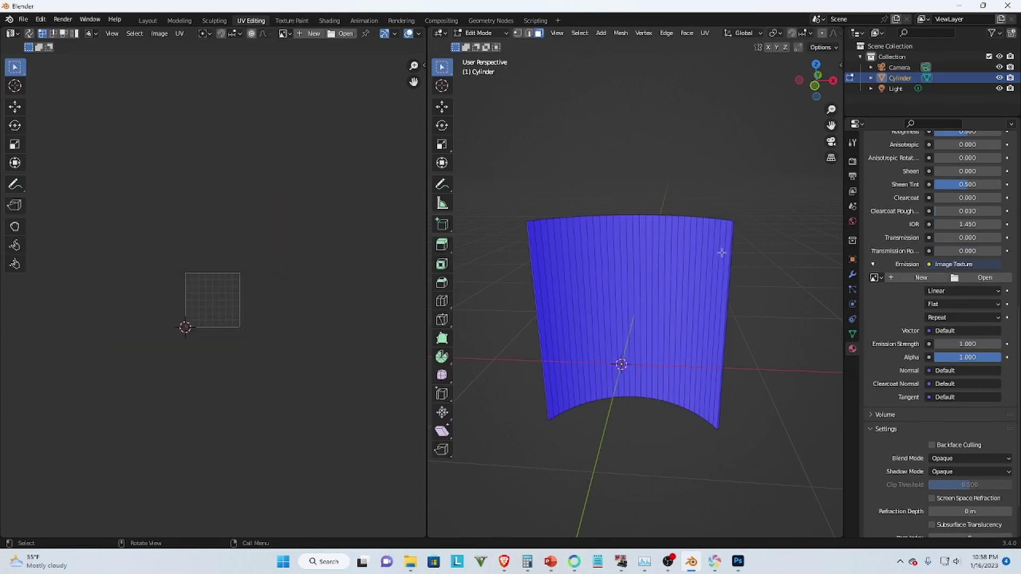
pyautogui.scroll(15, 944, 303)
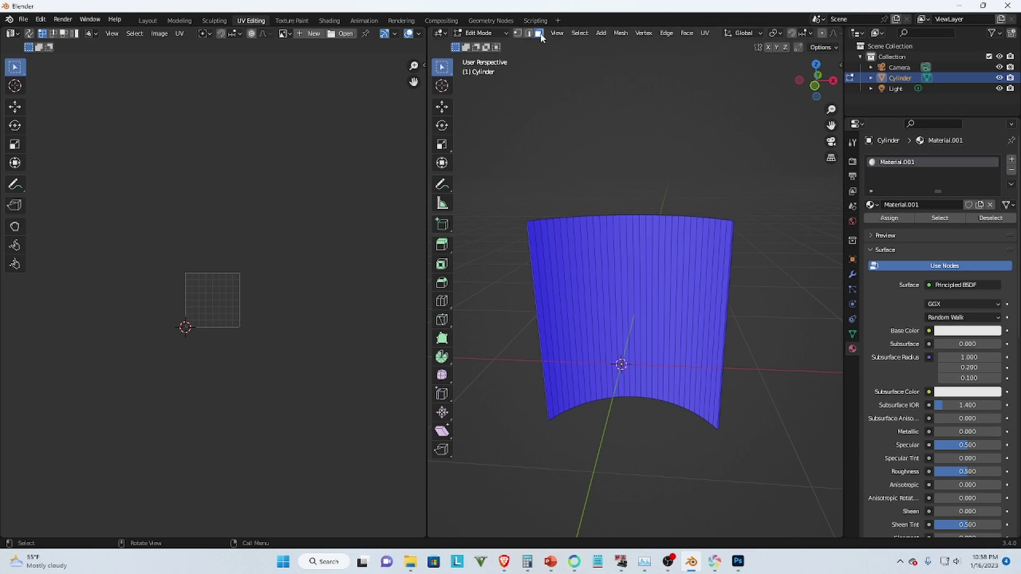
pyautogui.press('a')
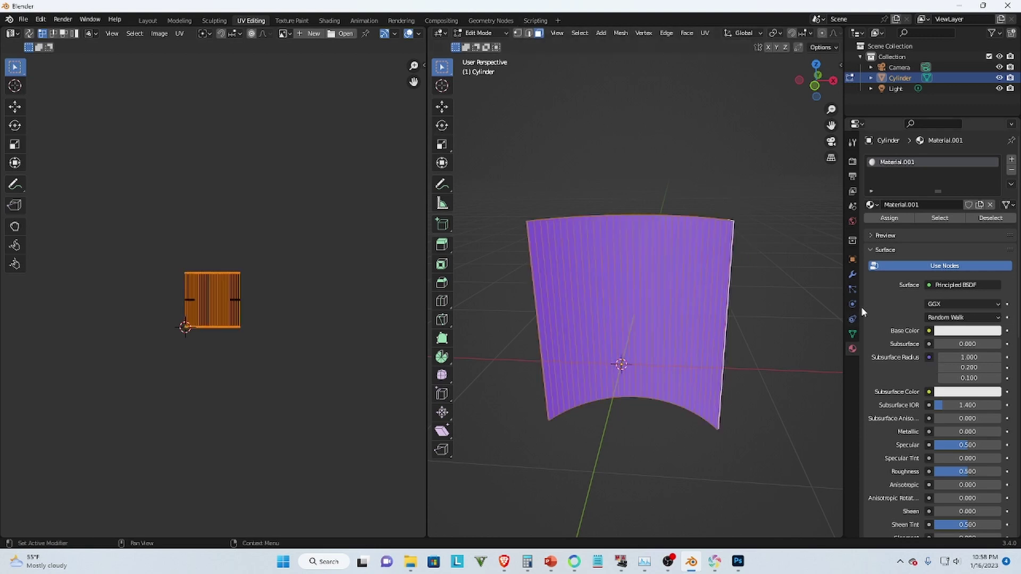
pyautogui.click(853, 334)
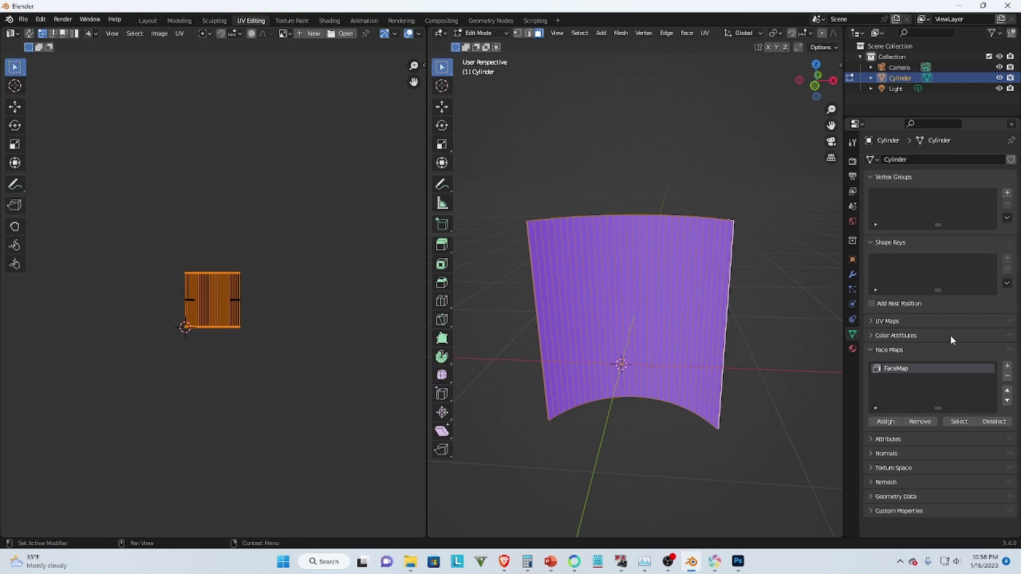
pyautogui.click(994, 421)
pyautogui.moveTo(612, 320); pyautogui.dragTo(520, 304, button='middle')
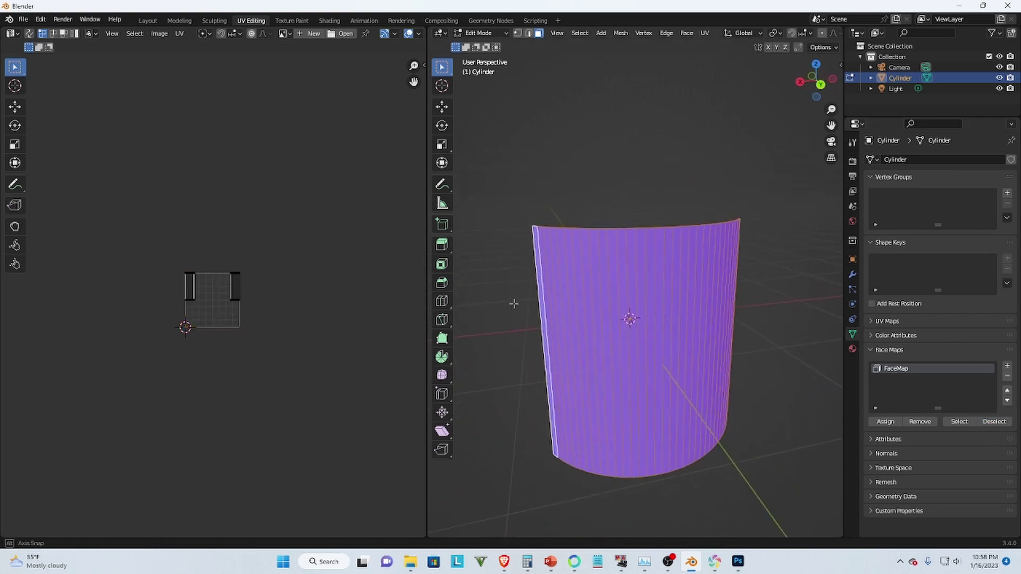
pyautogui.moveTo(574, 319); pyautogui.dragTo(806, 314, button='middle')
# Step: Add a second material slot with a new material named Frame
pyautogui.click(853, 349)
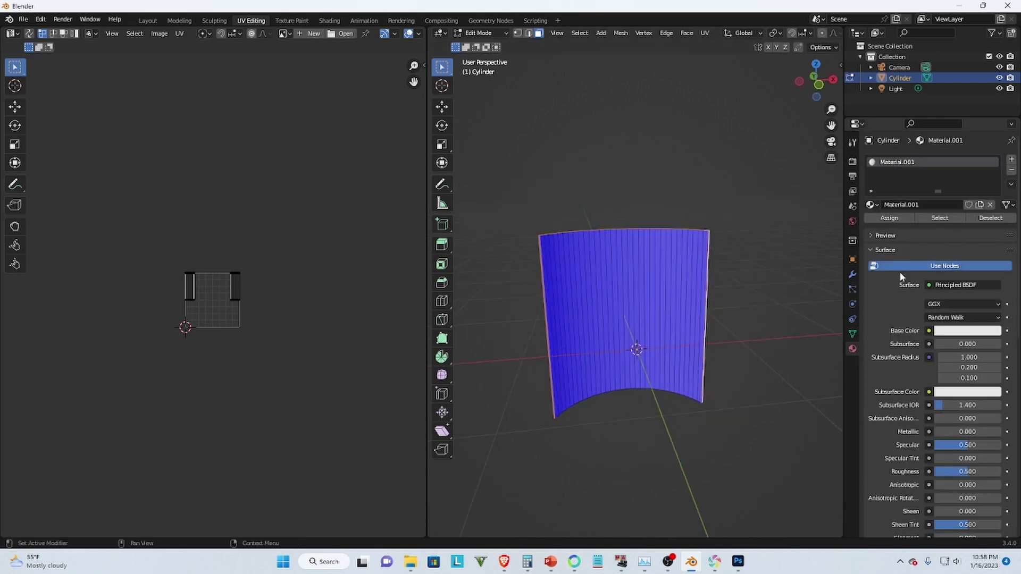
pyautogui.click(1011, 159)
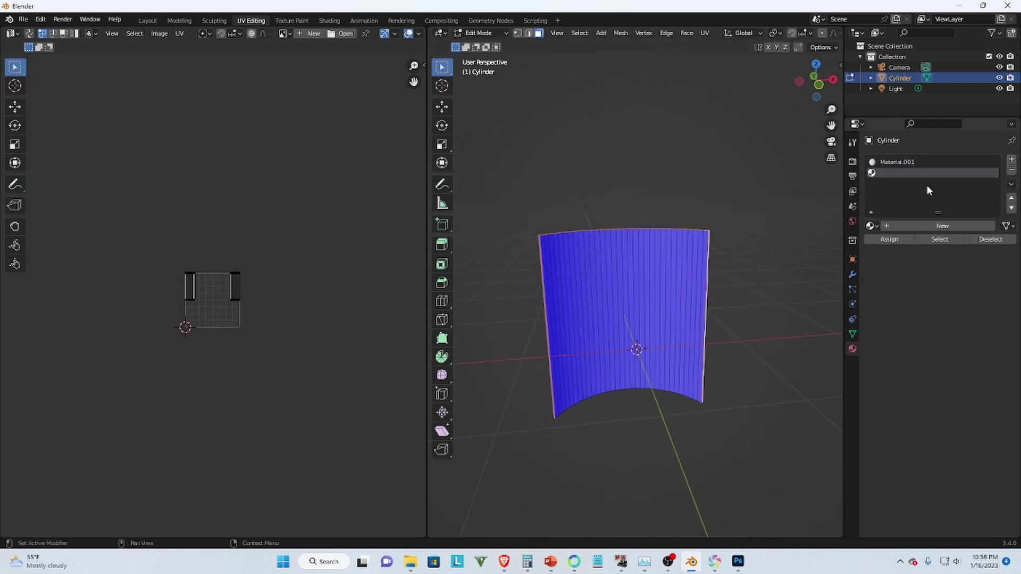
pyautogui.click(911, 225)
pyautogui.doubleClick(896, 174)
pyautogui.write('R')
pyautogui.write('rame')
pyautogui.press('Return')
pyautogui.moveTo(590, 314)
pyautogui.mouseDown(button='middle')
pyautogui.moveTo(563, 310)
pyautogui.moveTo(638, 314)
pyautogui.moveTo(557, 317)
pyautogui.moveTo(574, 317)
pyautogui.mouseUp(button='middle')
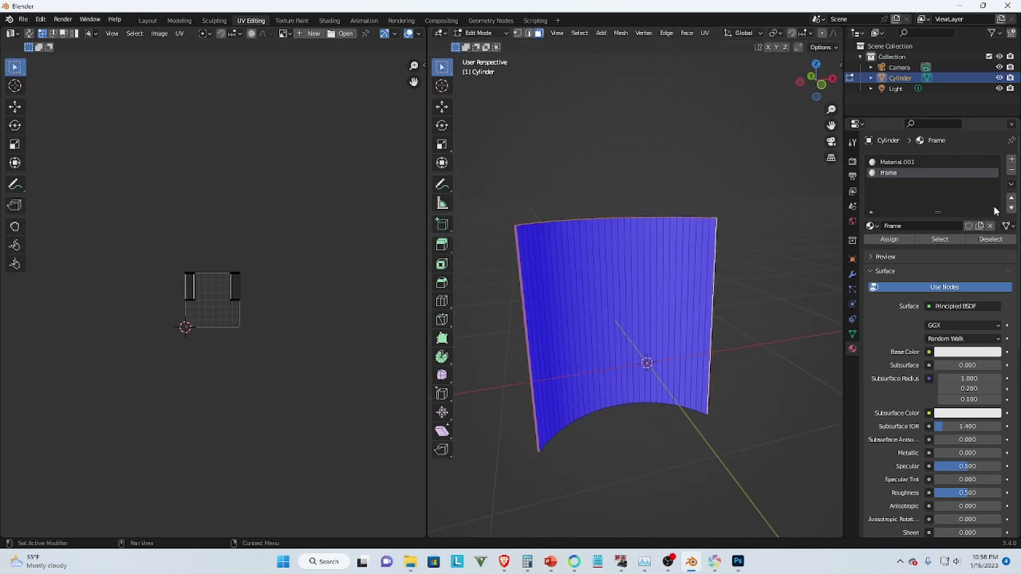
# Step: Darken the Frame material's base color to near-black with a value of 0.003, and clear the face selection
pyautogui.click(961, 353)
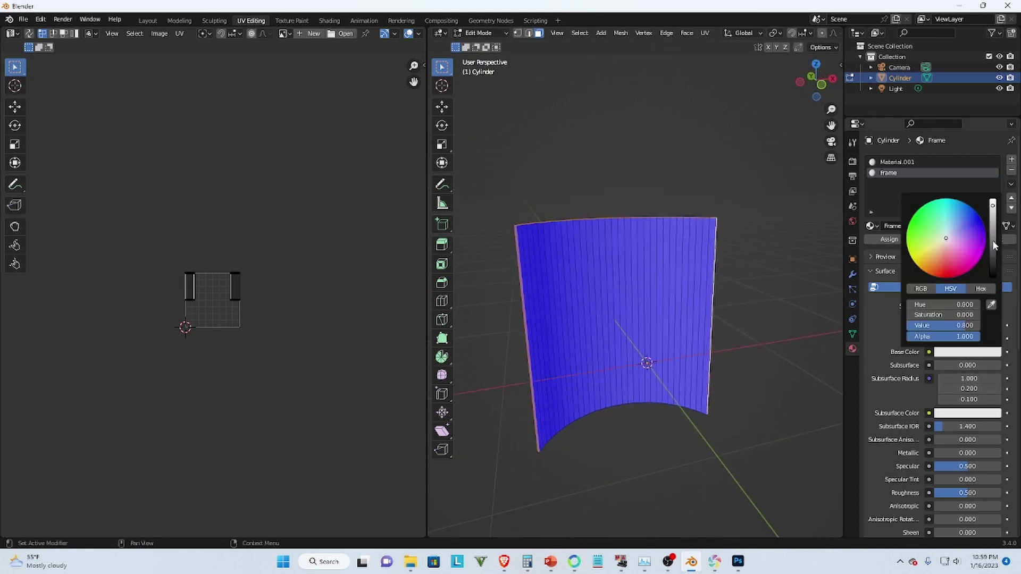
pyautogui.moveTo(992, 240); pyautogui.dragTo(993, 276)
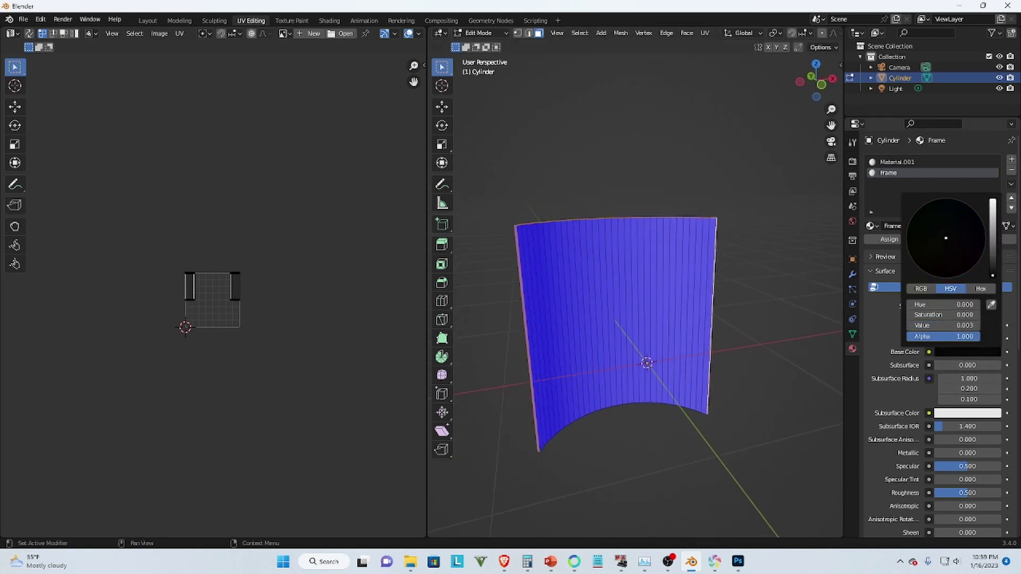
pyautogui.click(598, 120)
pyautogui.moveTo(803, 292); pyautogui.dragTo(538, 292, button='middle')
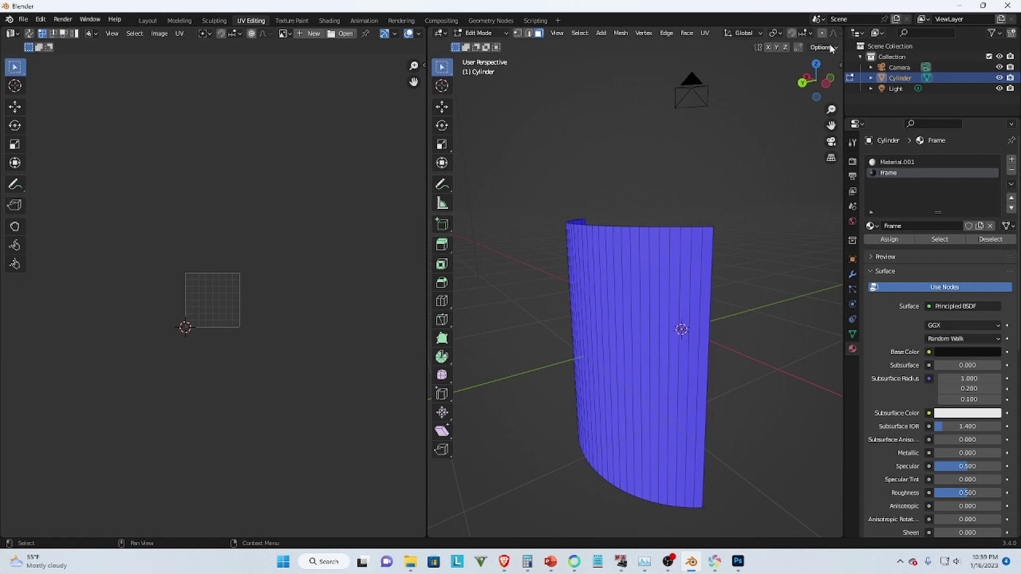
# Step: Turn off the Face Orientation overlay in Object Mode and switch the viewport to Material Preview shading
pyautogui.click(808, 33)
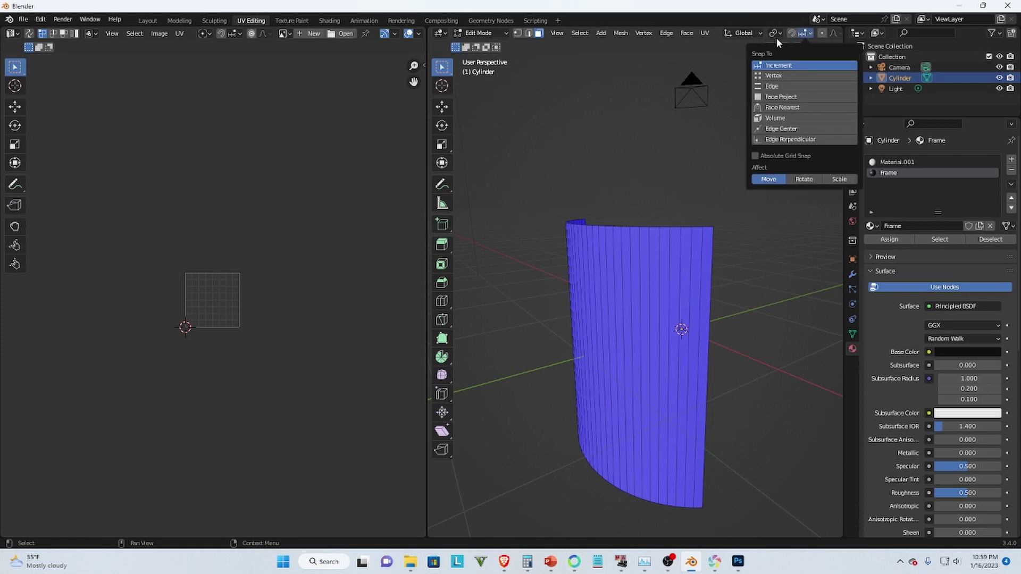
pyautogui.moveTo(764, 34)
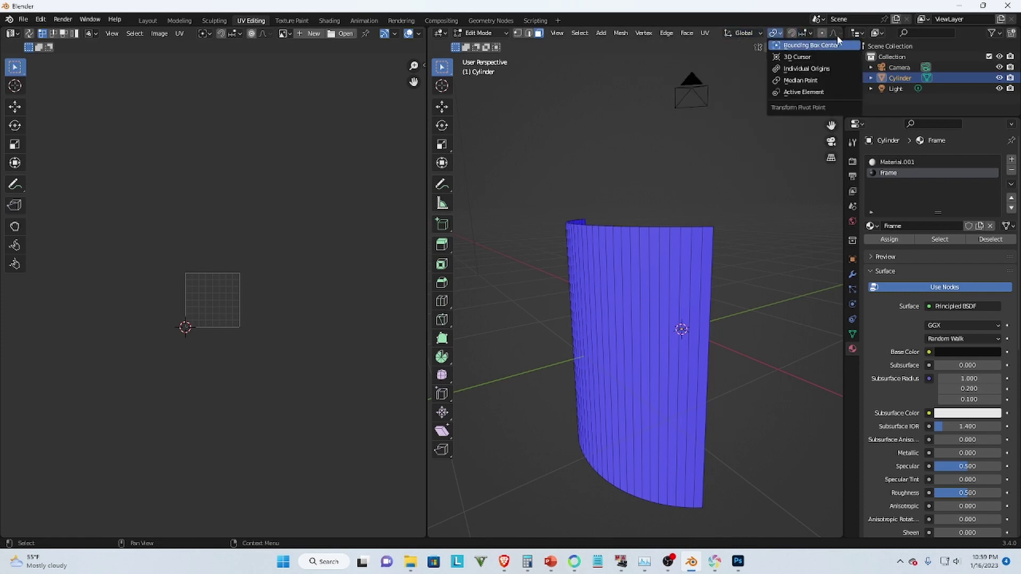
pyautogui.press('Tab')
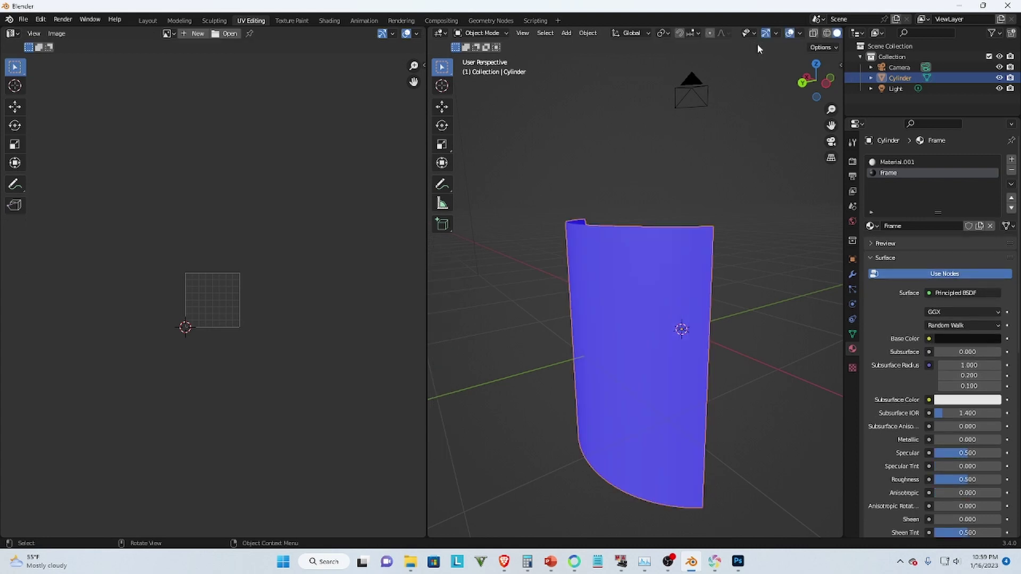
pyautogui.click(799, 34)
pyautogui.click(735, 238)
pyautogui.moveTo(723, 320)
pyautogui.mouseDown(button='middle')
pyautogui.moveTo(608, 325)
pyautogui.moveTo(609, 250)
pyautogui.moveTo(593, 240)
pyautogui.mouseUp(button='middle')
pyautogui.press('z')
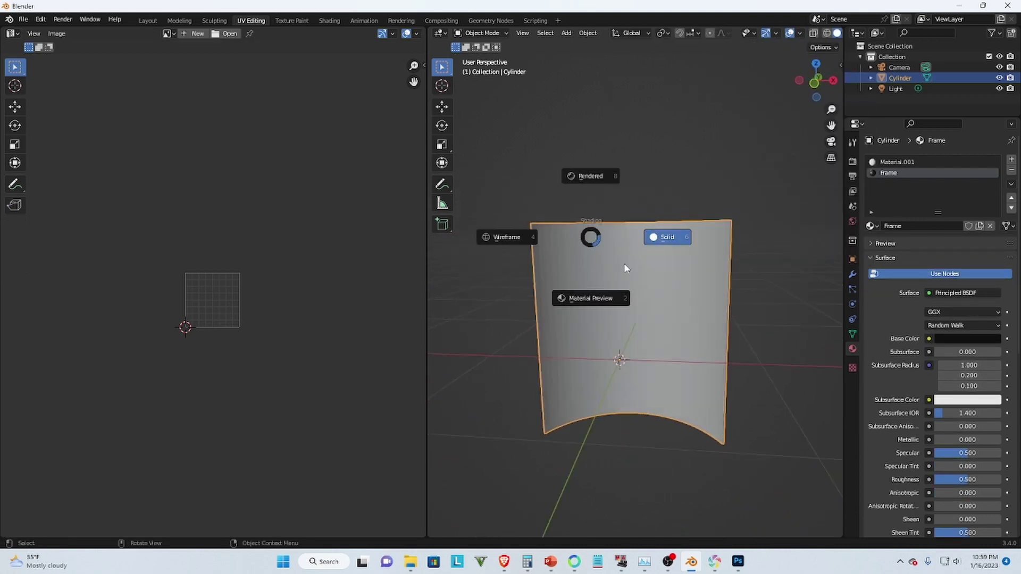
pyautogui.click(600, 296)
pyautogui.moveTo(550, 289); pyautogui.dragTo(694, 301, button='middle')
# Step: Assign the Frame material to all faces except the inner ones in the face map, and clear the selection
pyautogui.press('Tab')
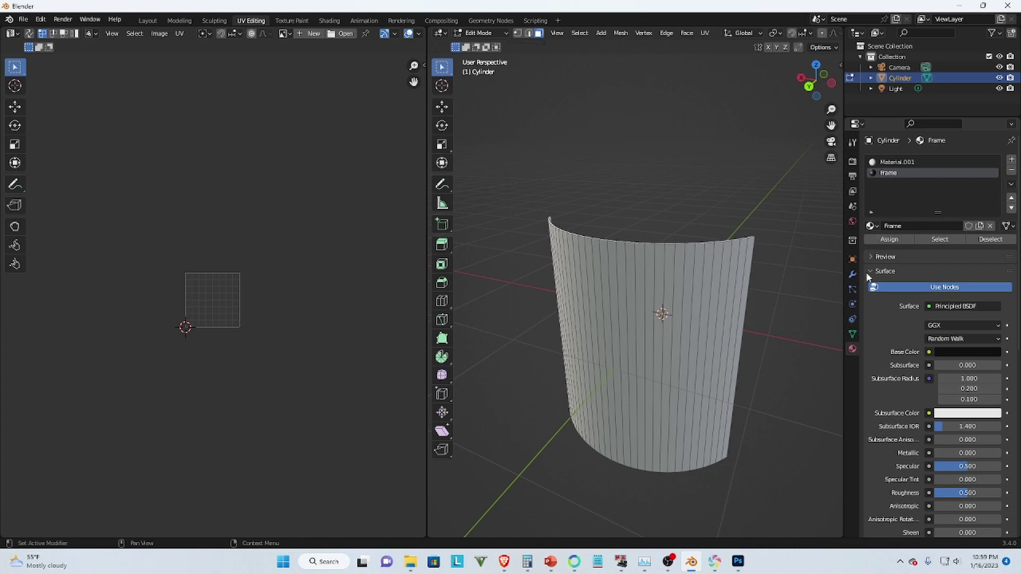
pyautogui.click(852, 334)
pyautogui.click(889, 349)
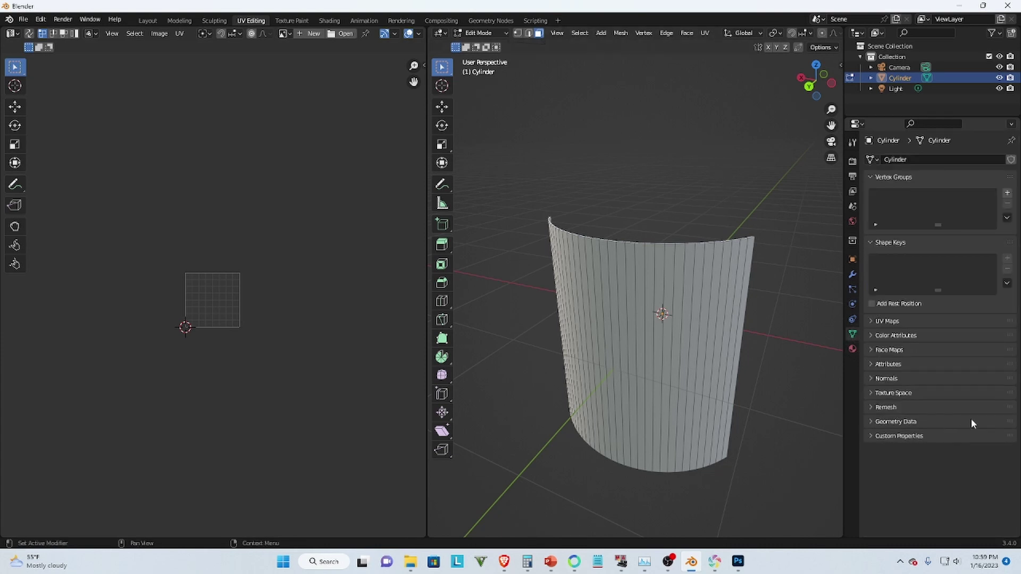
pyautogui.press('a')
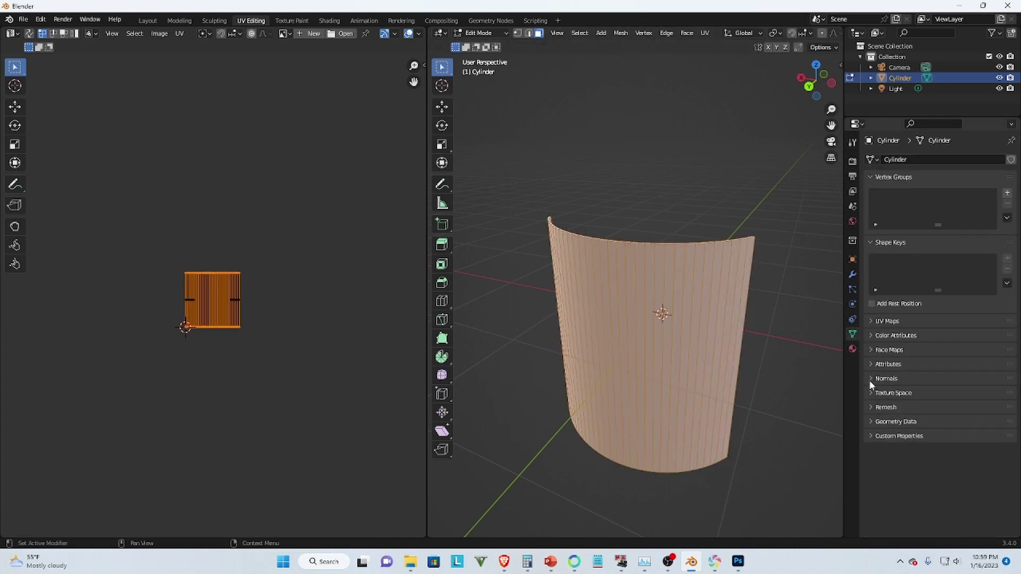
pyautogui.click(889, 349)
pyautogui.click(993, 421)
pyautogui.moveTo(754, 305); pyautogui.dragTo(660, 308, button='middle')
pyautogui.click(853, 349)
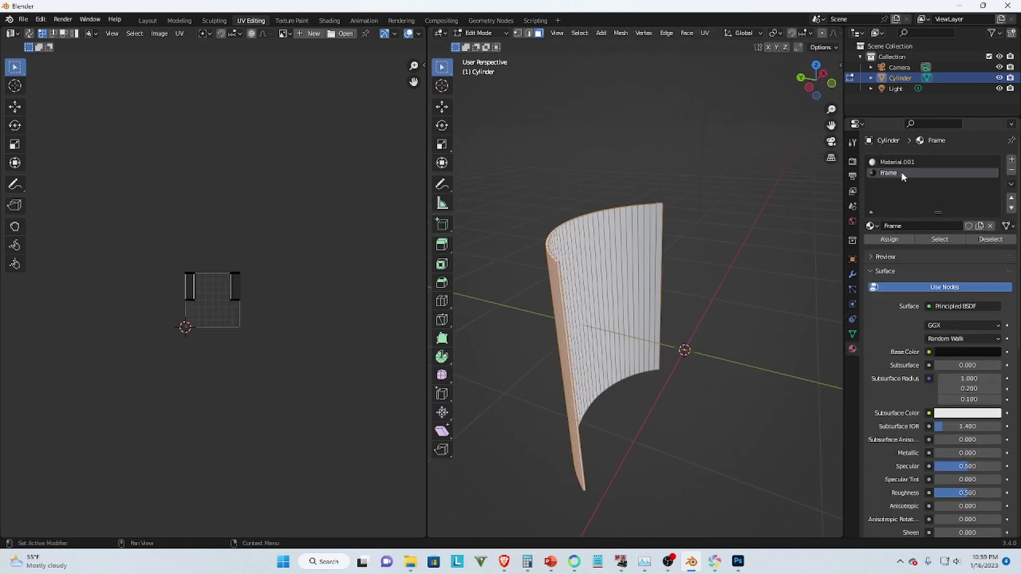
pyautogui.click(889, 240)
pyautogui.moveTo(638, 255); pyautogui.dragTo(668, 270, button='middle')
pyautogui.hotkey('alt', 'a')
# Step: Select the faces that use Material.001 and hide them
pyautogui.click(897, 161)
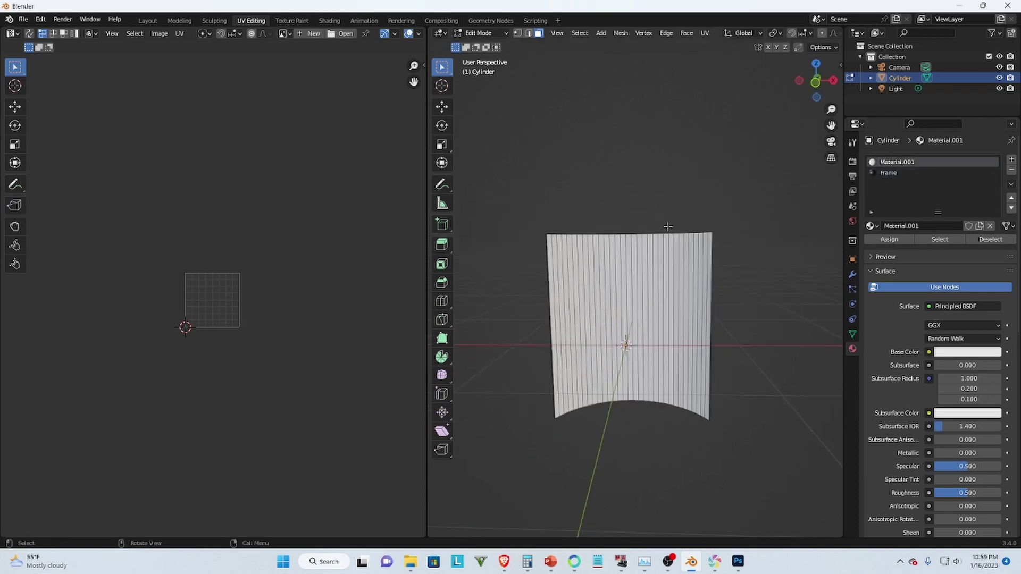
pyautogui.moveTo(734, 178); pyautogui.dragTo(618, 275, button='middle')
pyautogui.moveTo(697, 280); pyautogui.dragTo(676, 284, button='middle')
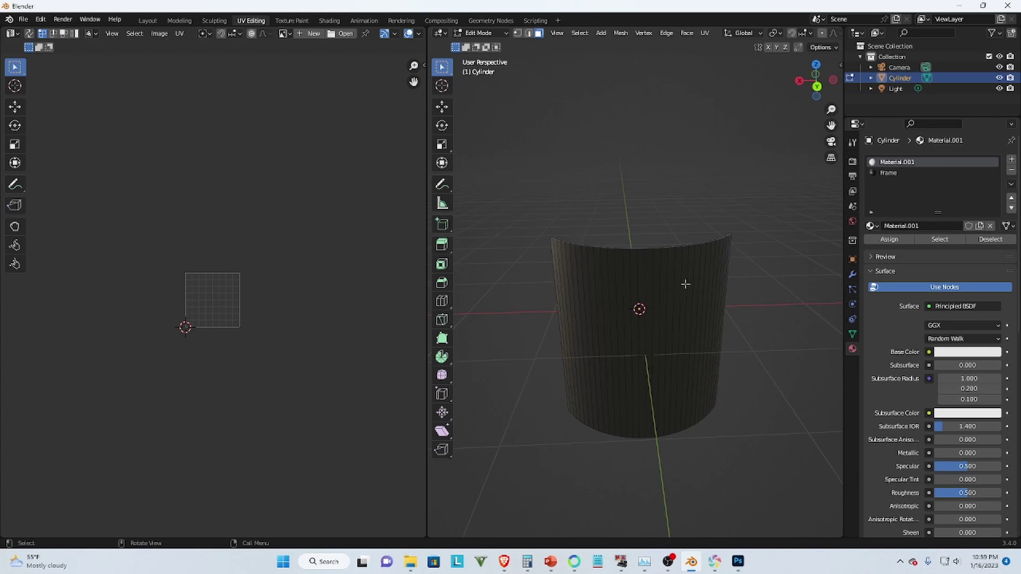
pyautogui.moveTo(686, 285); pyautogui.dragTo(606, 255, button='middle')
pyautogui.moveTo(574, 225); pyautogui.dragTo(627, 234, button='middle')
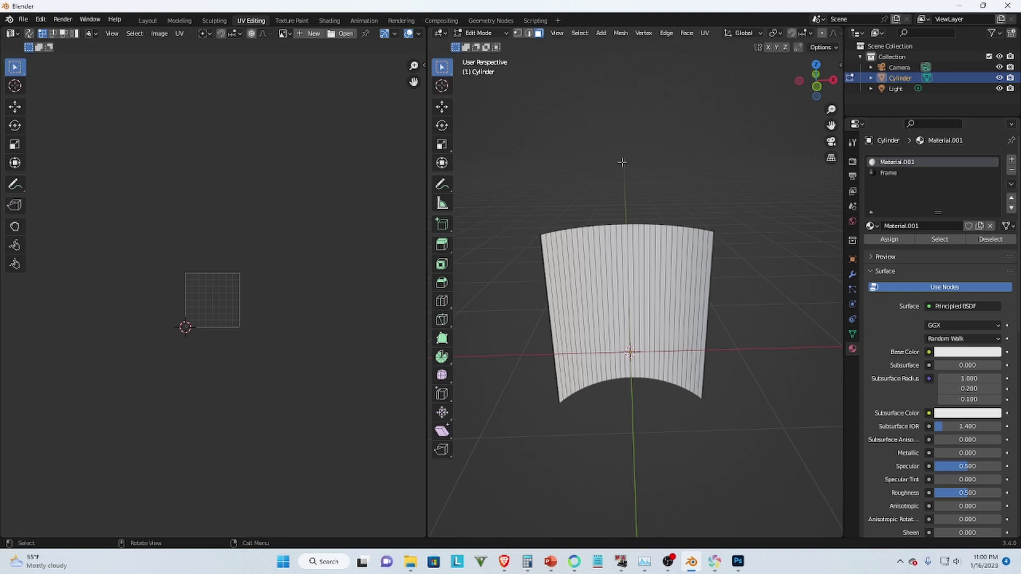
pyautogui.click(939, 240)
pyautogui.moveTo(537, 240); pyautogui.dragTo(508, 240, button='middle')
pyautogui.press('h')
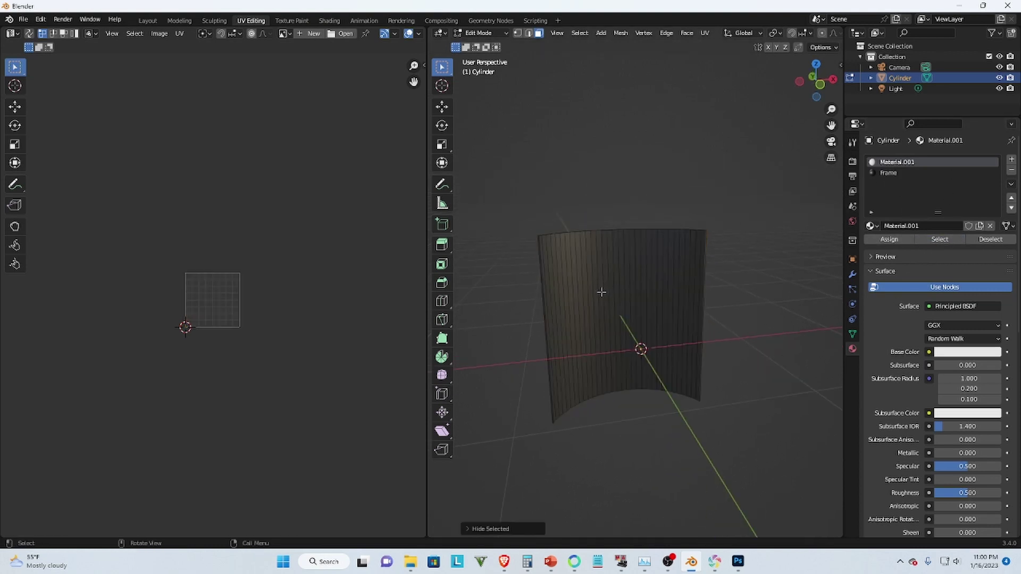
# Step: In edge select mode, mark the short thickness edge at the top corner of one panel end as a seam
pyautogui.moveTo(599, 278); pyautogui.dragTo(615, 285, button='middle')
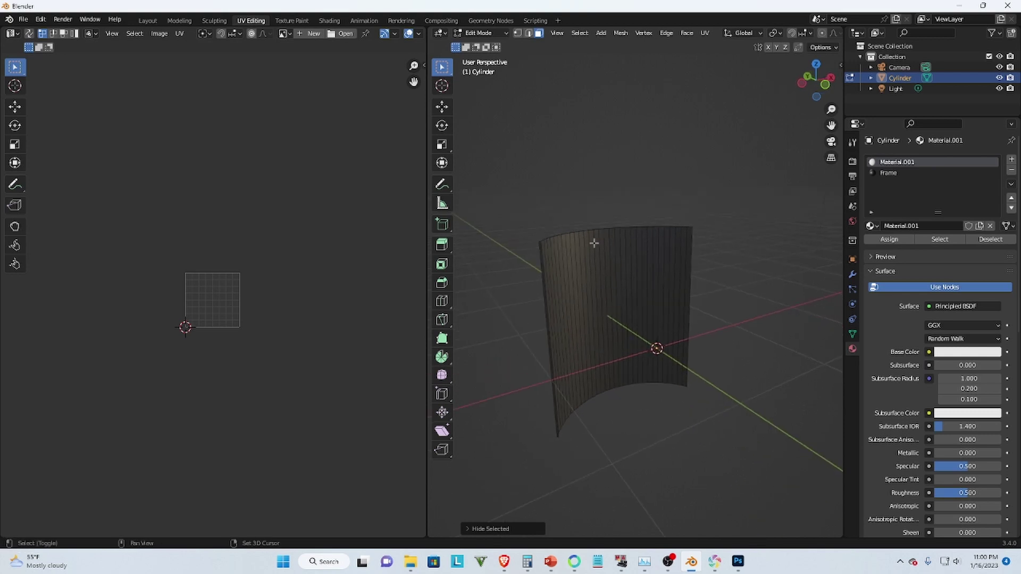
pyautogui.keyDown('shift'); pyautogui.moveTo(588, 237); pyautogui.dragTo(674, 273, button='middle'); pyautogui.keyUp('shift')
pyautogui.scroll(5, 673, 273)
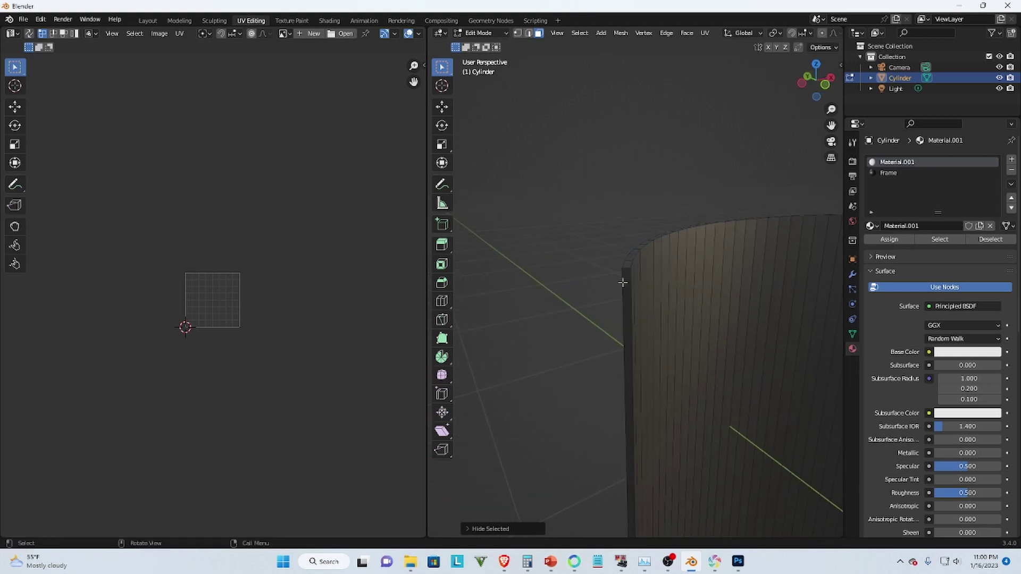
pyautogui.click(529, 33)
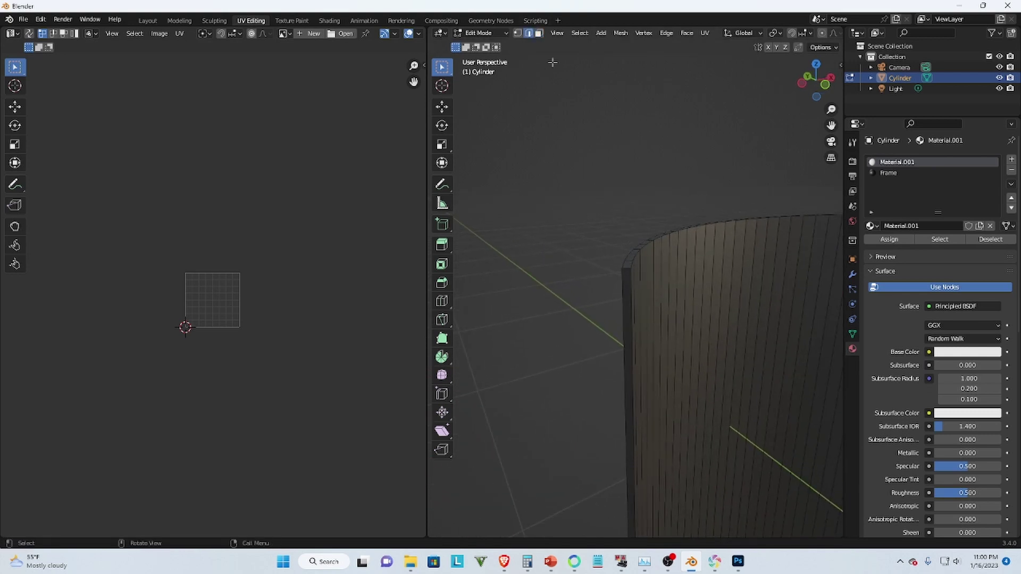
pyautogui.rightClick(629, 270)
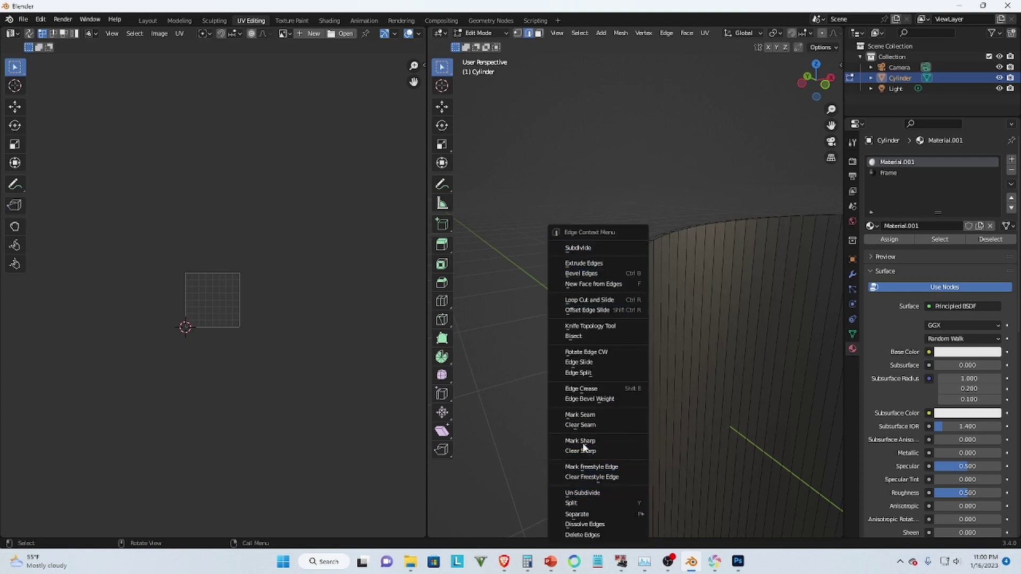
pyautogui.click(590, 415)
# Step: Mark the matching short top edge at the opposite end of the panel as a seam
pyautogui.moveTo(736, 303); pyautogui.dragTo(707, 408, button='middle')
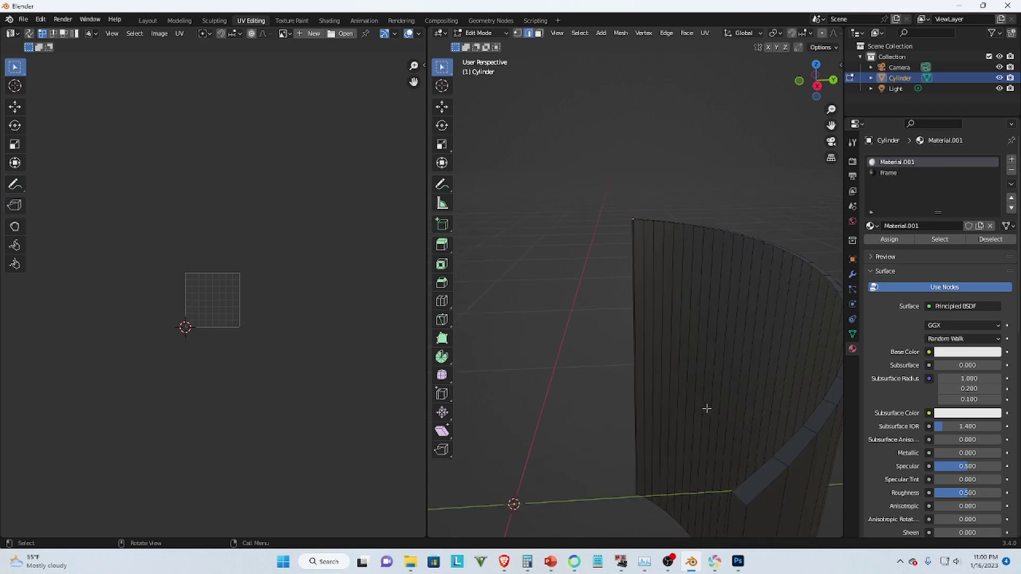
pyautogui.click(739, 498)
pyautogui.rightClick(739, 498)
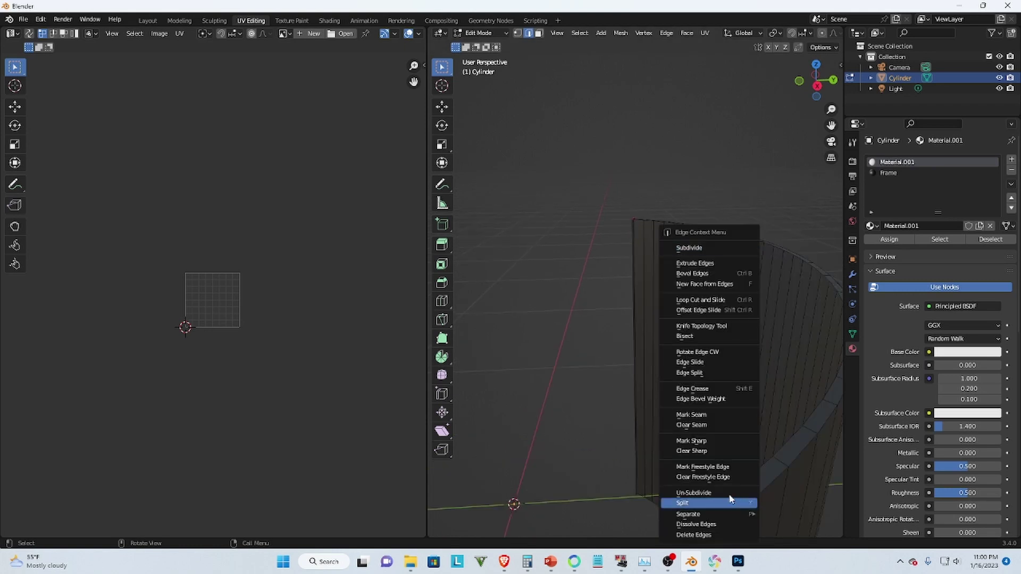
pyautogui.click(686, 417)
pyautogui.moveTo(684, 443); pyautogui.dragTo(671, 342, button='middle')
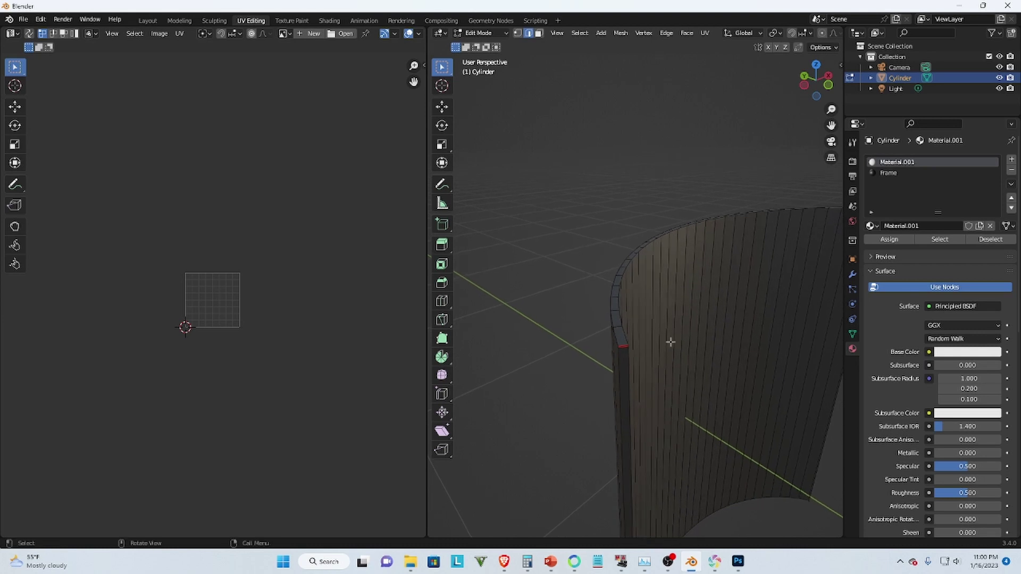
# Step: In face select mode, select all visible frame faces of the panel and unwrap them
pyautogui.moveTo(608, 255); pyautogui.dragTo(476, 96, button='middle')
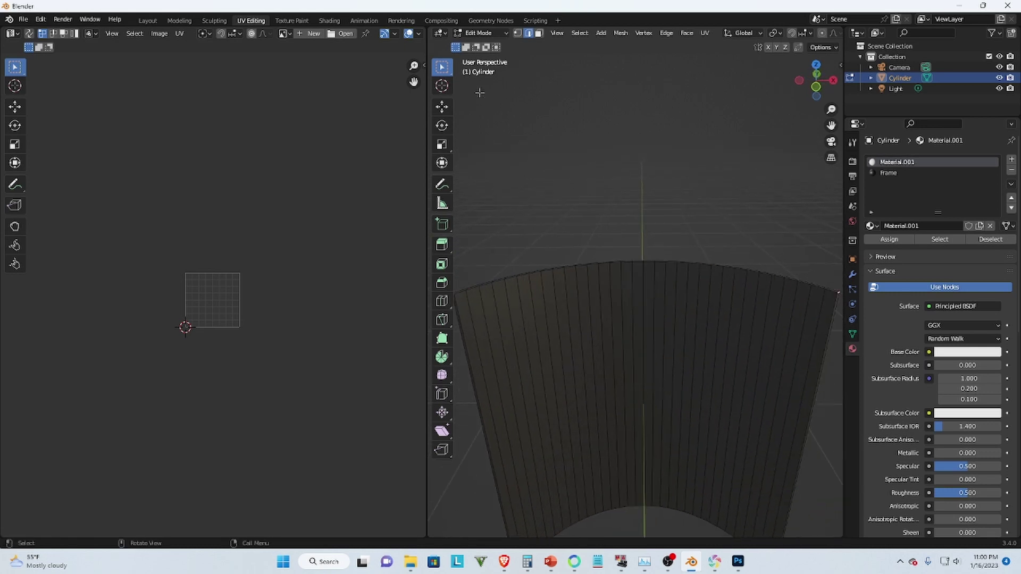
pyautogui.click(539, 33)
pyautogui.press('a')
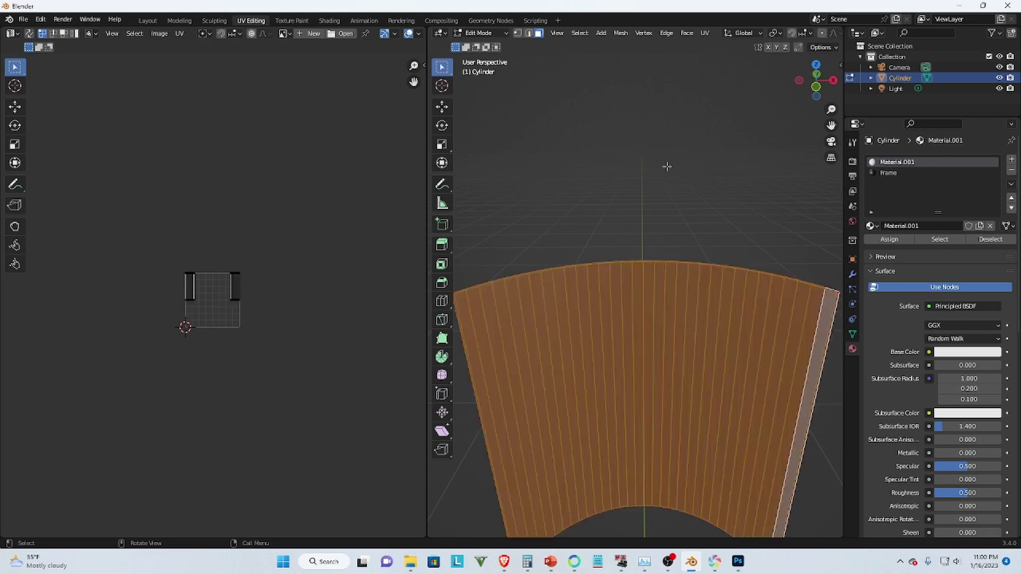
pyautogui.click(704, 33)
pyautogui.click(716, 45)
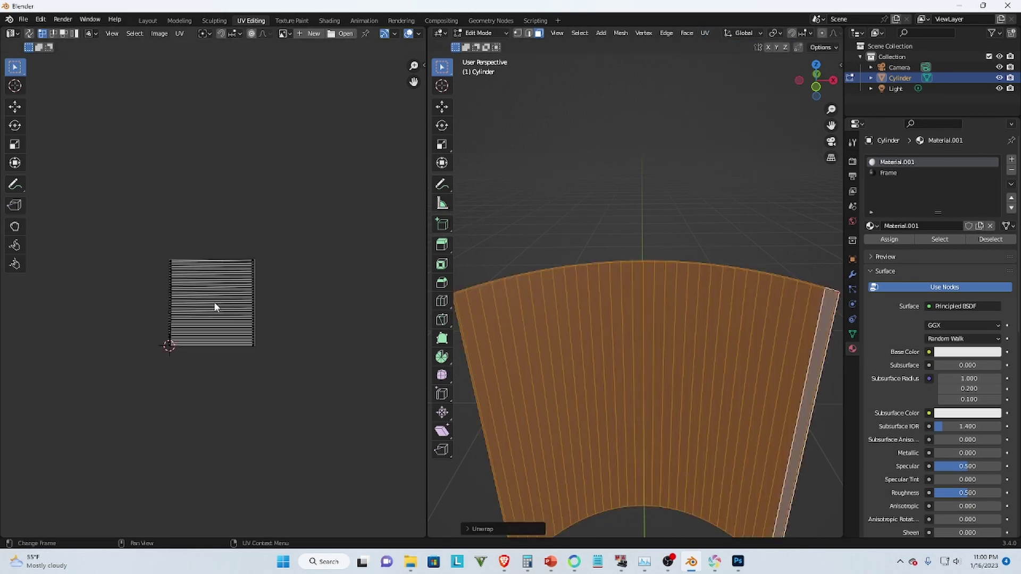
pyautogui.scroll(7, 237, 297)
pyautogui.scroll(-1, 237, 297)
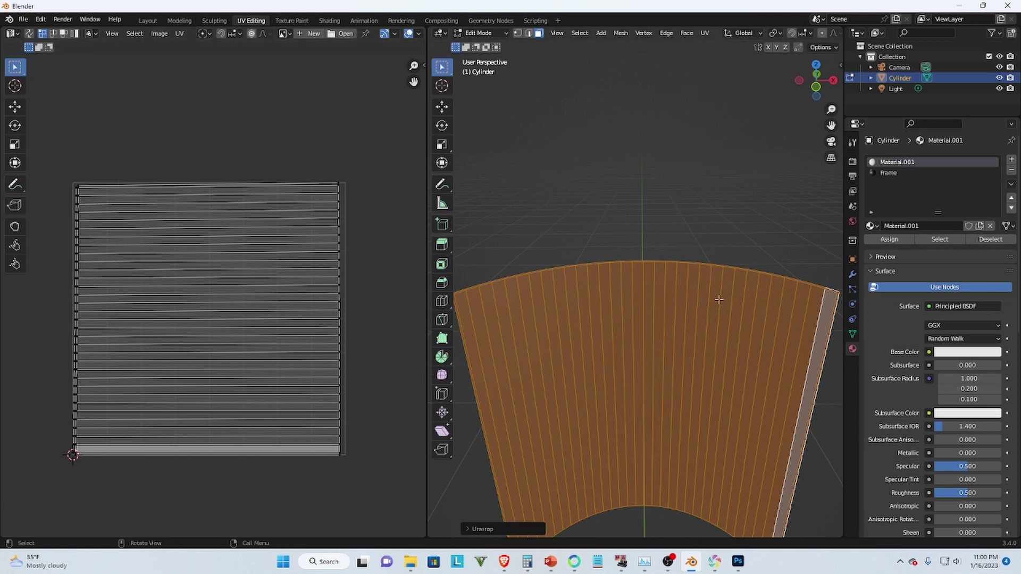
pyautogui.scroll(-3, 237, 120)
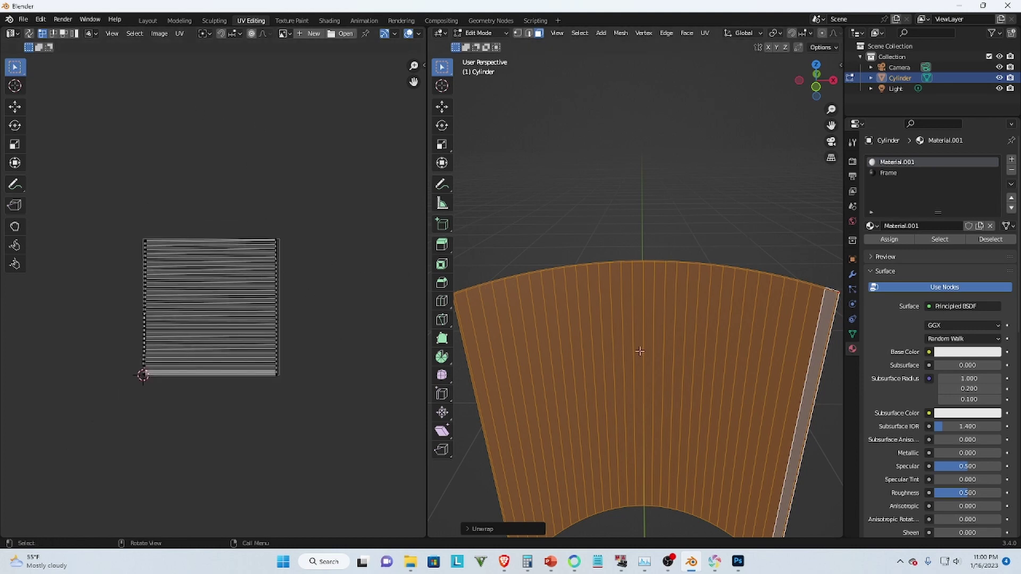
pyautogui.scroll(-4, 692, 260)
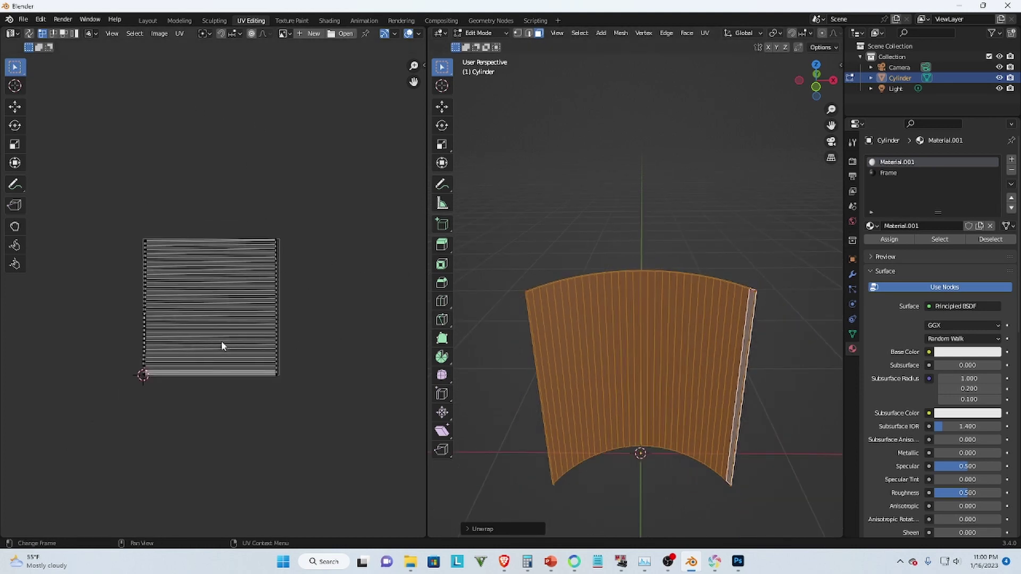
# Step: Select all the frame UVs, scale them down to about 0.0087, and move them to the upper-left corner of the UV square
pyautogui.scroll(8, 280, 228)
pyautogui.scroll(-7, 258, 260)
pyautogui.moveTo(296, 426); pyautogui.dragTo(75, 276)
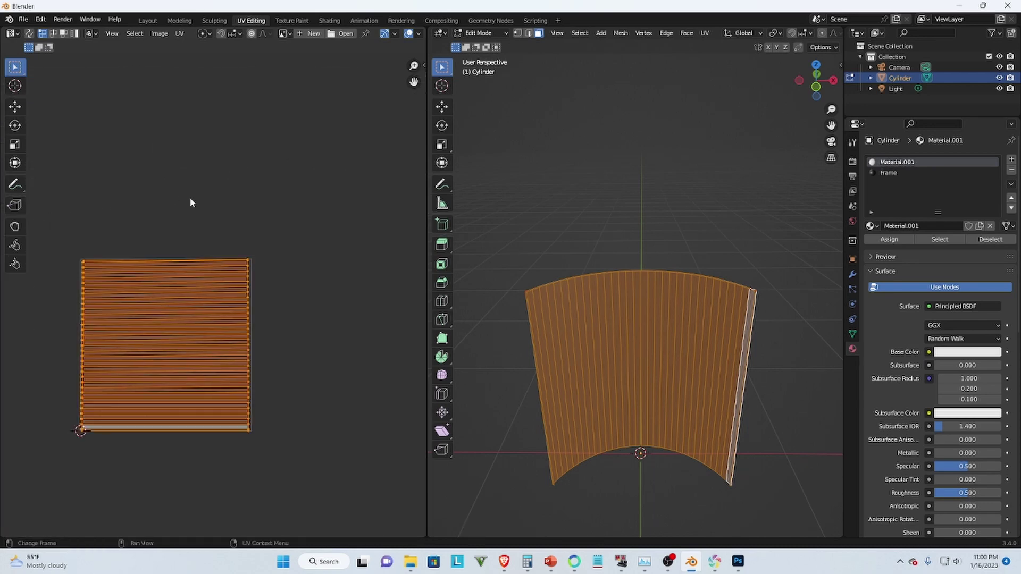
pyautogui.scroll(2, 218, 220)
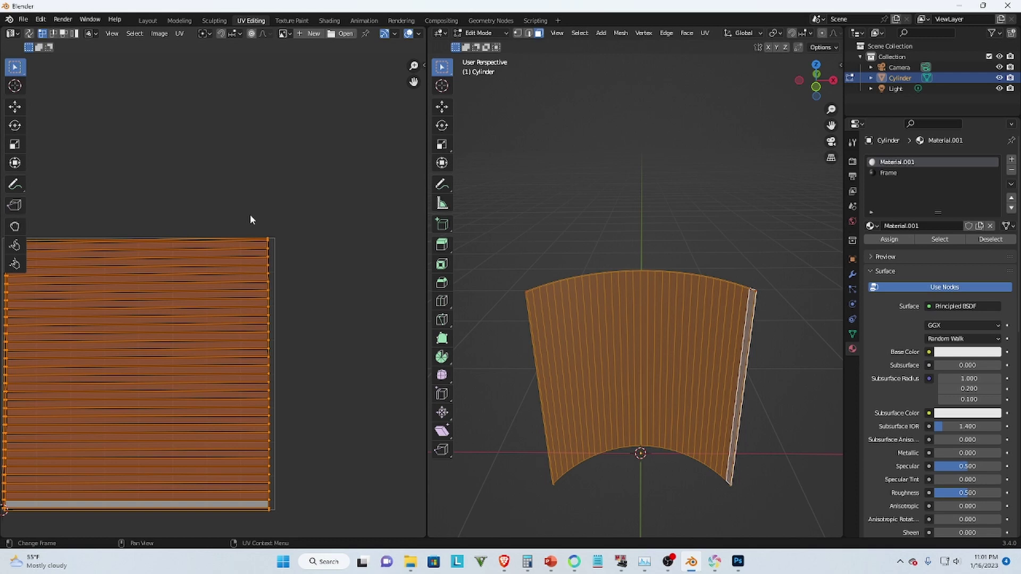
pyautogui.scroll(-3, 354, 192)
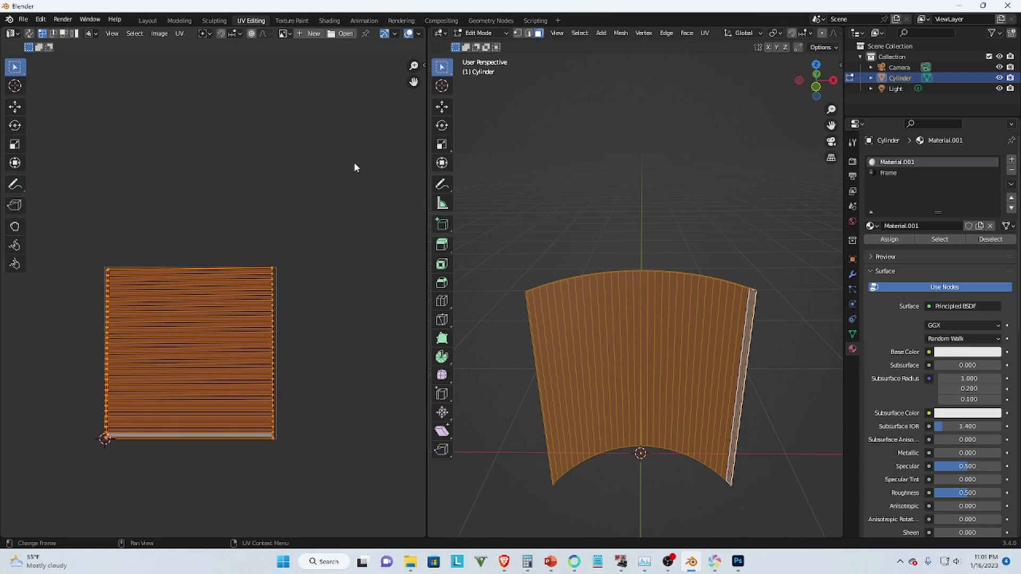
pyautogui.press('s')
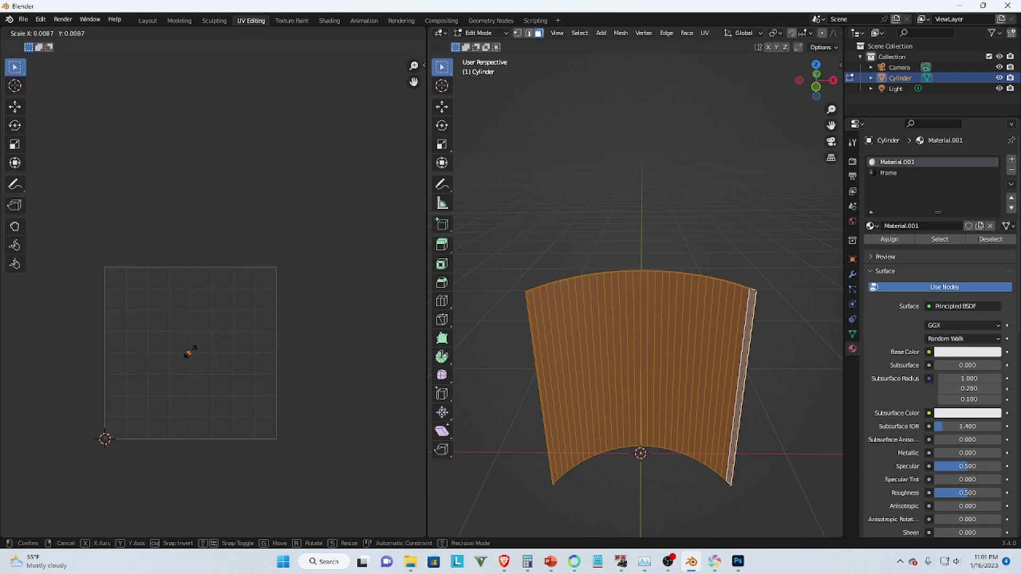
pyautogui.click(190, 350)
pyautogui.press('g')
pyautogui.click(97, 265)
# Step: Nudge the shrunken frame UVs so they sit just inside the upper-left corner of the UV square
pyautogui.scroll(5, 106, 274)
pyautogui.moveTo(109, 278); pyautogui.dragTo(385, 360, button='middle')
pyautogui.scroll(4, 205, 337)
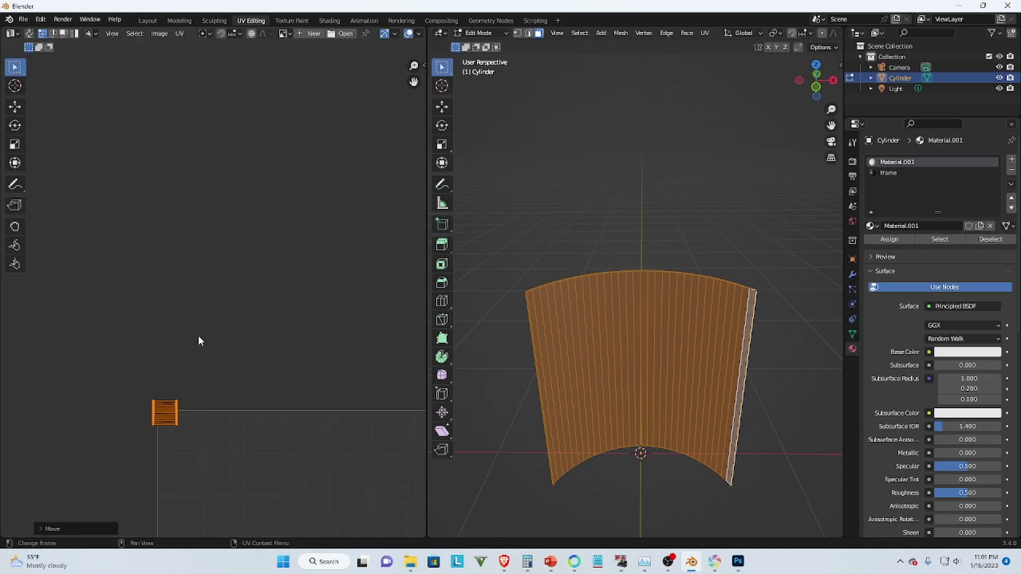
pyautogui.moveTo(205, 337); pyautogui.dragTo(234, 296, button='middle')
pyautogui.press('g')
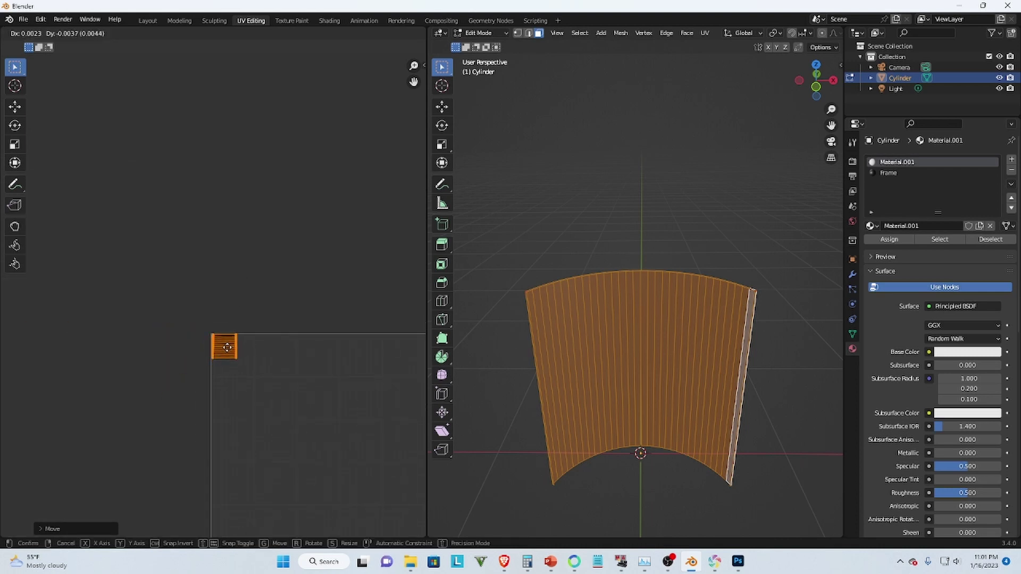
pyautogui.click(226, 347)
pyautogui.scroll(-4, 160, 274)
pyautogui.scroll(-4, 117, 241)
pyautogui.moveTo(221, 292)
pyautogui.mouseDown(button='middle')
pyautogui.moveTo(239, 315)
pyautogui.moveTo(206, 303)
pyautogui.mouseUp(button='middle')
pyautogui.scroll(3, 194, 312)
# Step: Undo the scaling and repositioning of the frame UVs
pyautogui.press('ctrl')
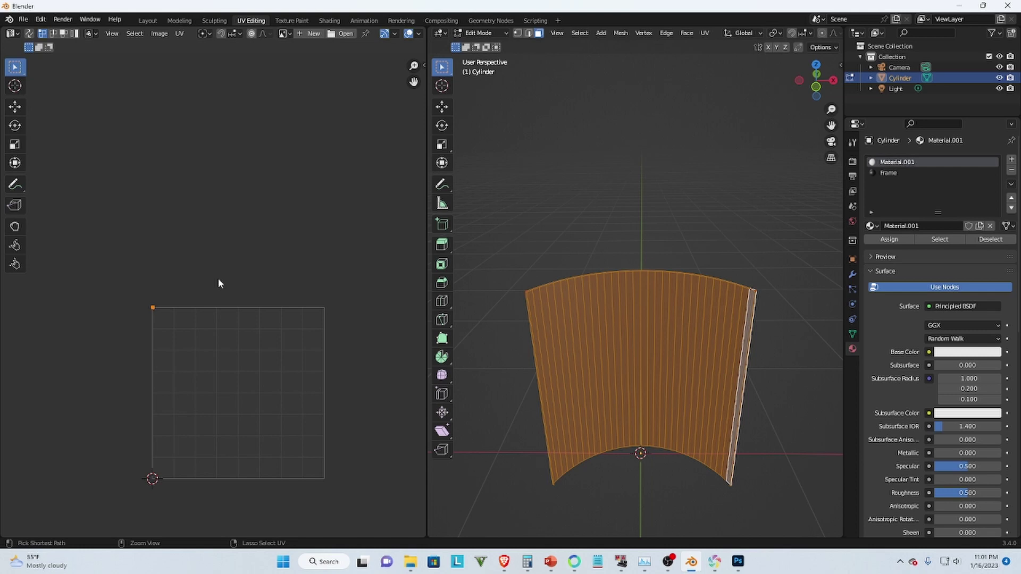
pyautogui.hotkey('ctrl', 'z')
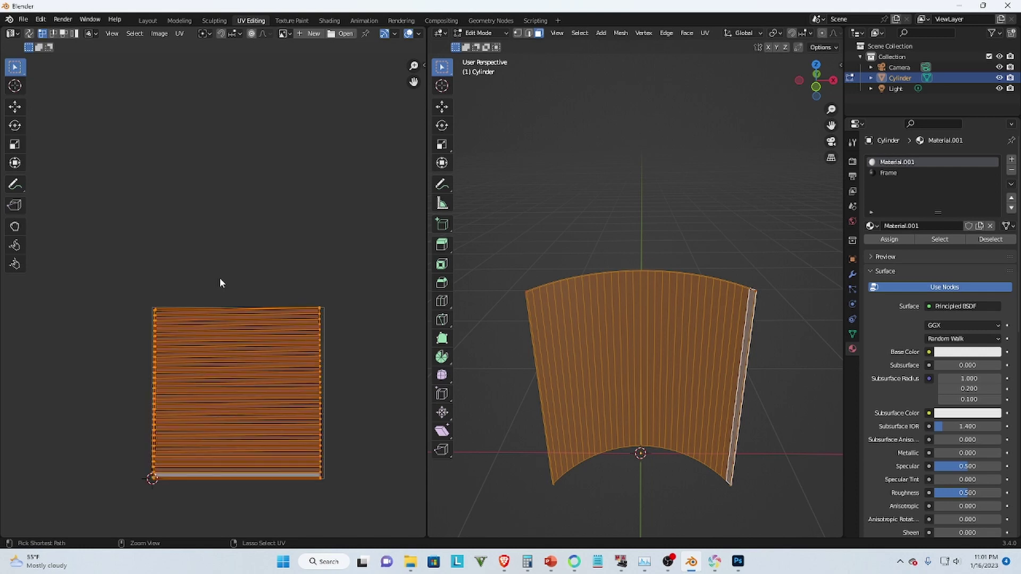
# Step: Clear the face selection and reveal the hidden inner faces of the panel
pyautogui.click(889, 172)
pyautogui.click(894, 162)
pyautogui.click(621, 238)
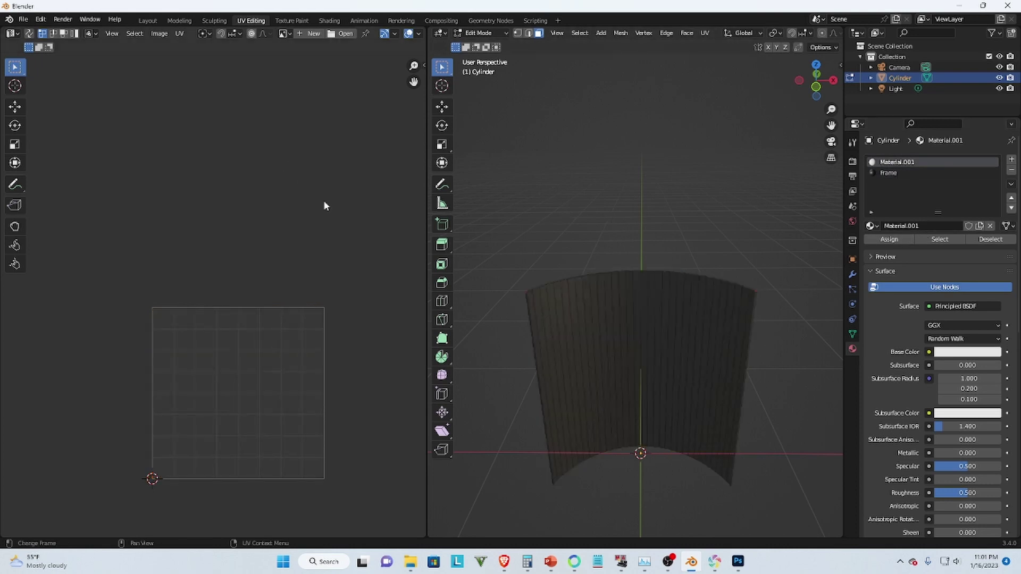
pyautogui.moveTo(656, 353); pyautogui.dragTo(749, 364, button='middle')
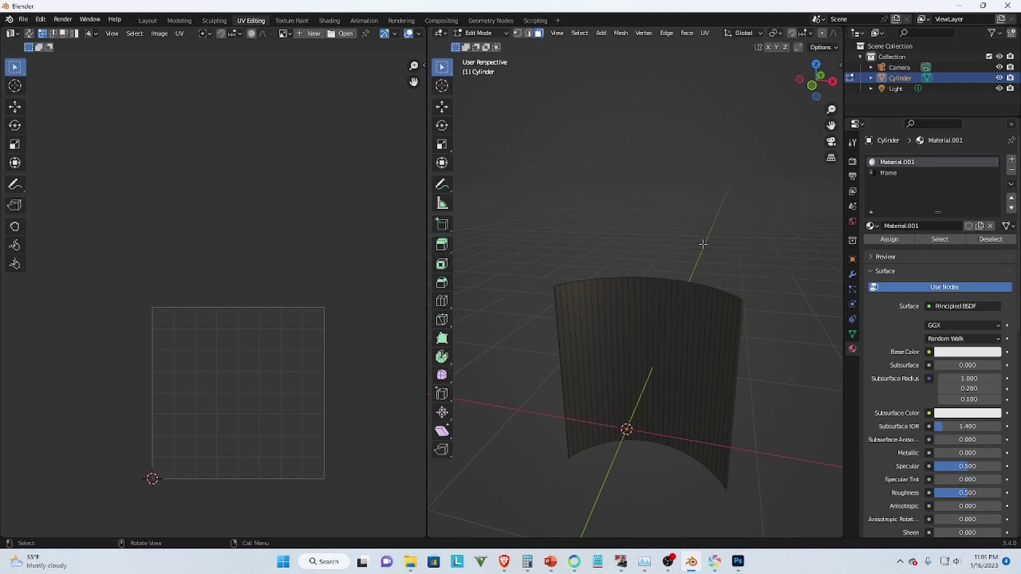
pyautogui.hotkey('alt', 'h')
pyautogui.moveTo(691, 263); pyautogui.dragTo(606, 277, button='middle')
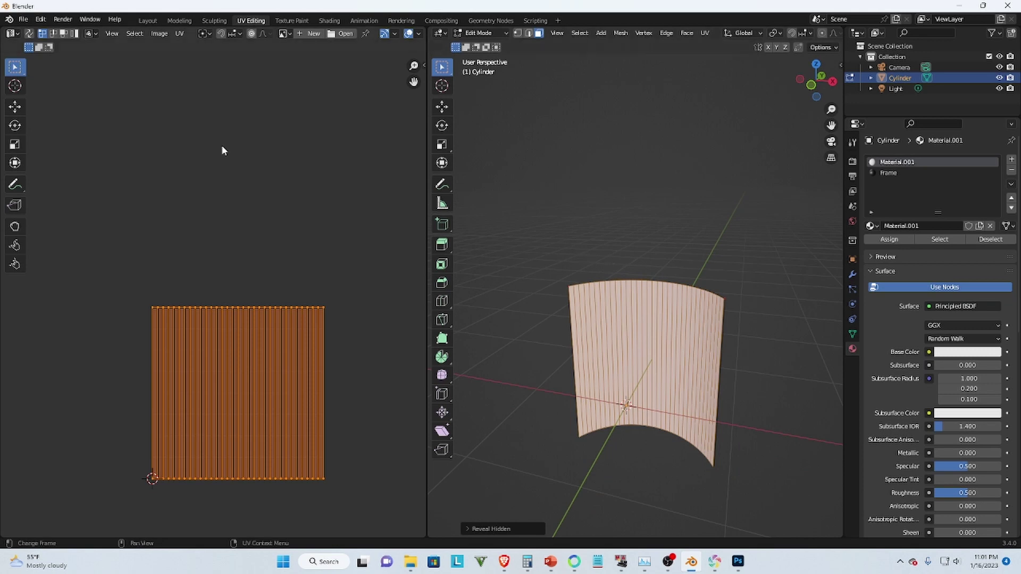
# Step: Save the project in the Documents folder as curvewallvid104.blend
pyautogui.click(23, 19)
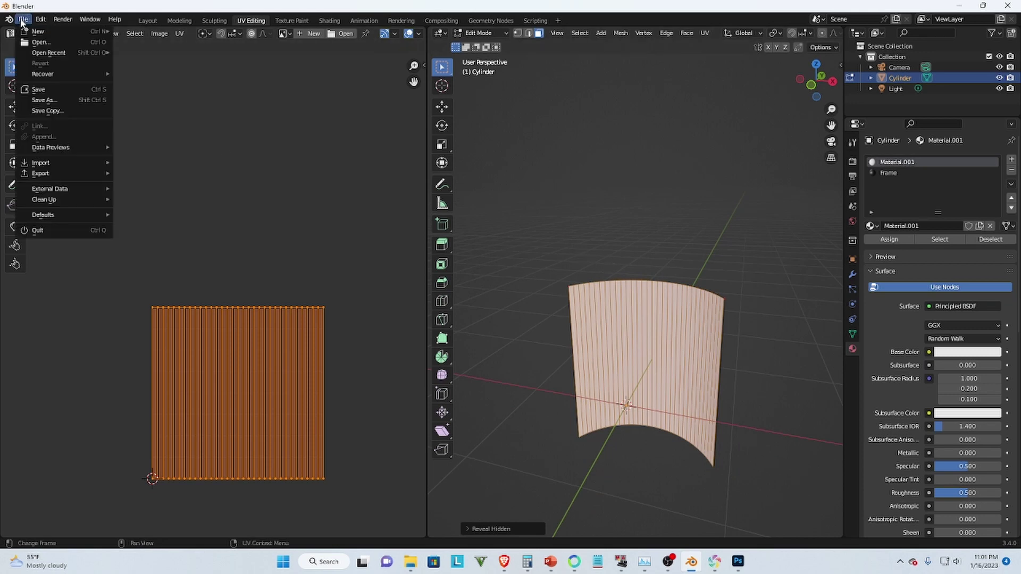
pyautogui.click(47, 99)
pyautogui.click(403, 469)
pyautogui.write('c')
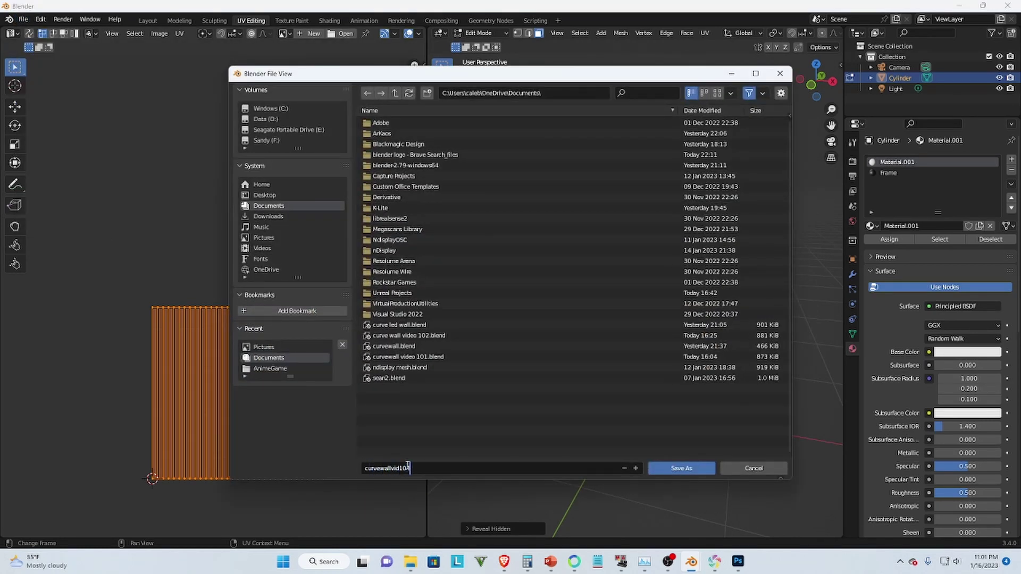
pyautogui.write('urvewallvid104')
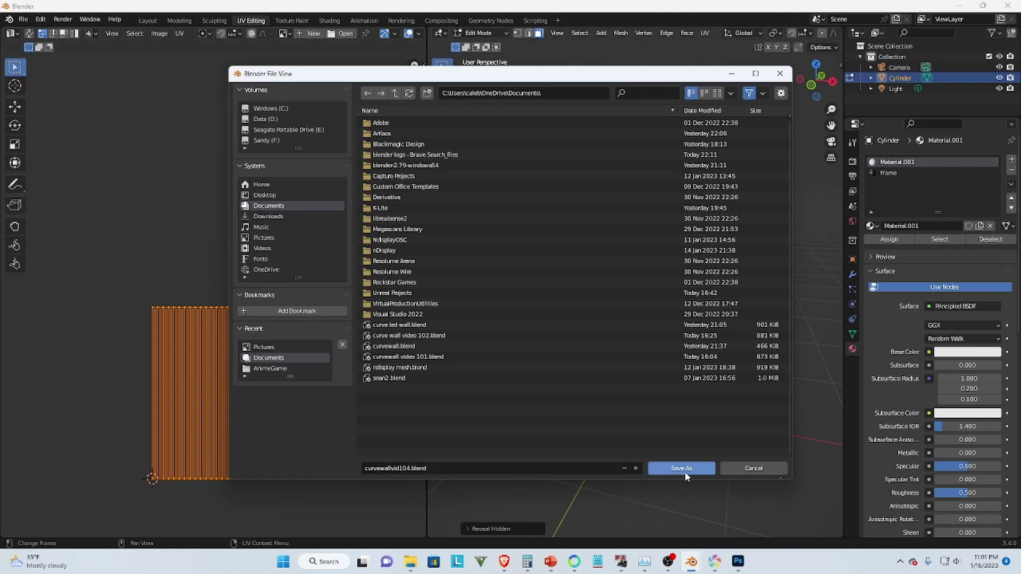
pyautogui.click(683, 469)
# Step: Export the scene to the Documents folder in FBX format as curvewallvid104.fbx
pyautogui.click(24, 20)
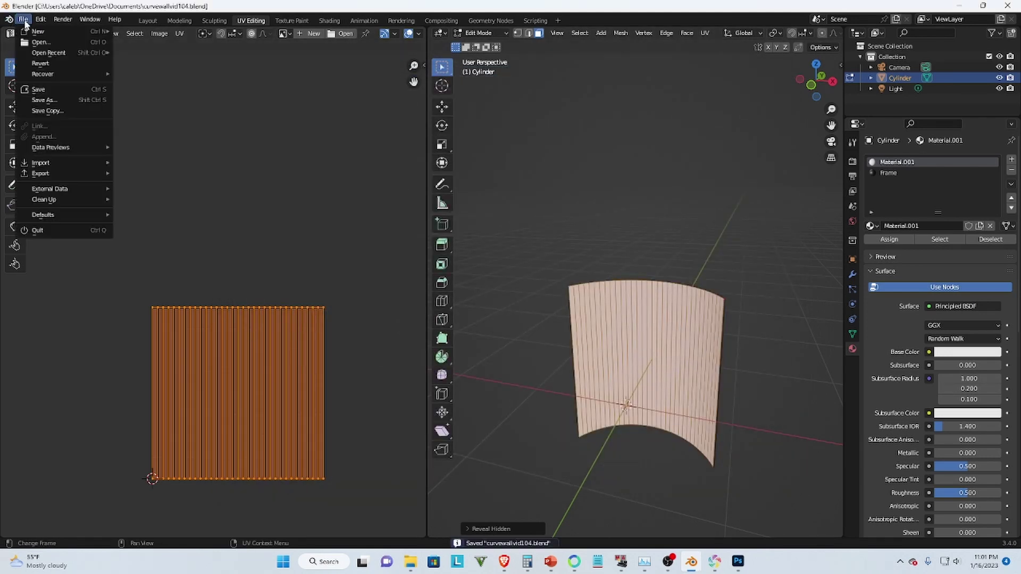
pyautogui.moveTo(53, 174)
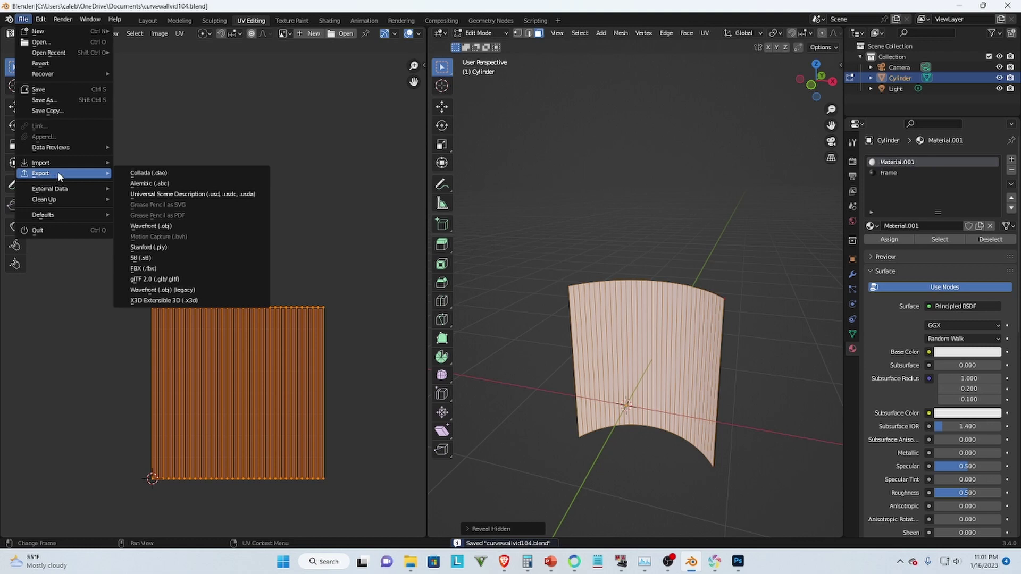
pyautogui.click(156, 269)
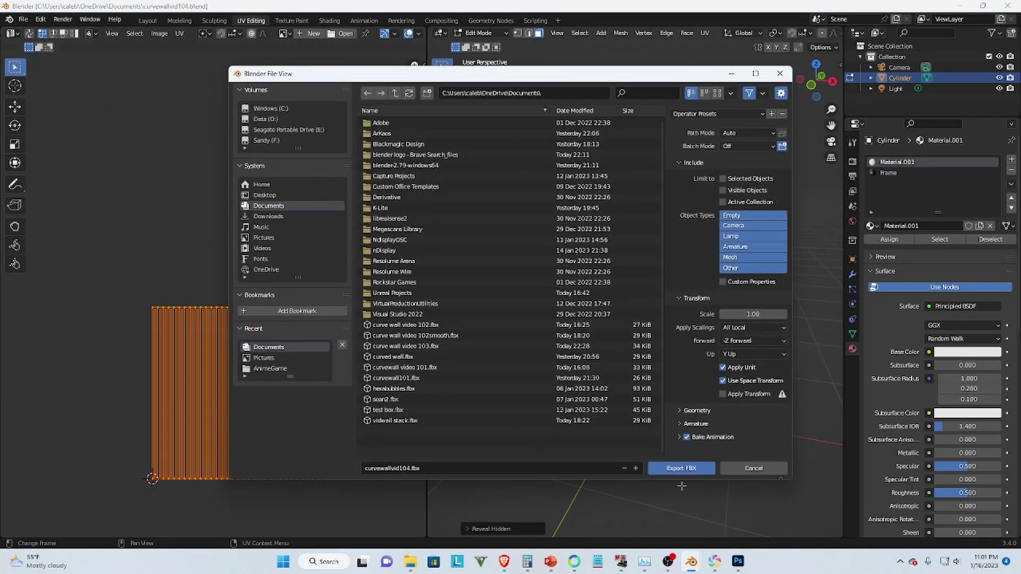
pyautogui.click(676, 470)
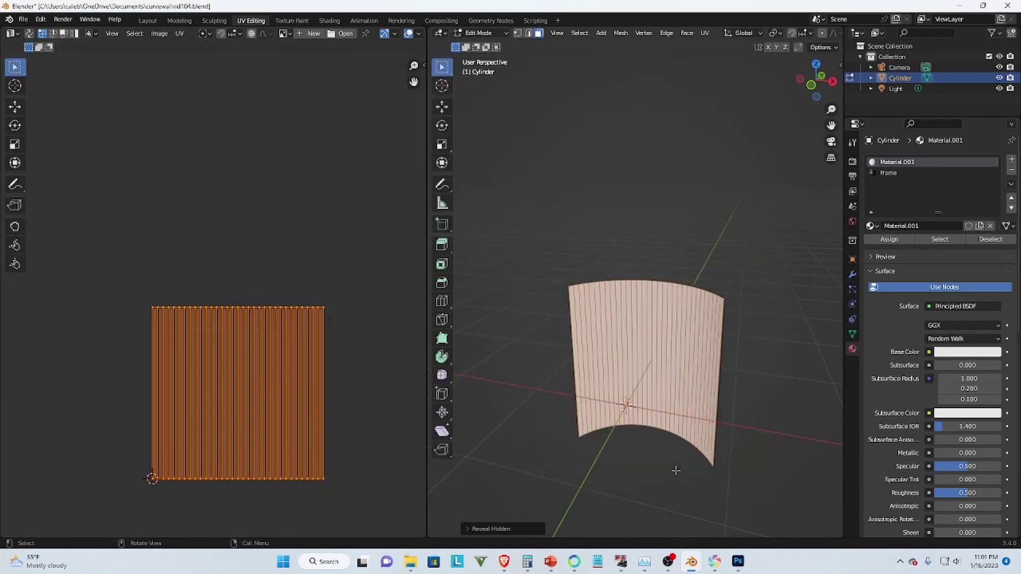
# Step: Launch Blender 2.79 from the blender-2.79-windows64 folder in Documents and dismiss its splash screen
pyautogui.click(407, 565)
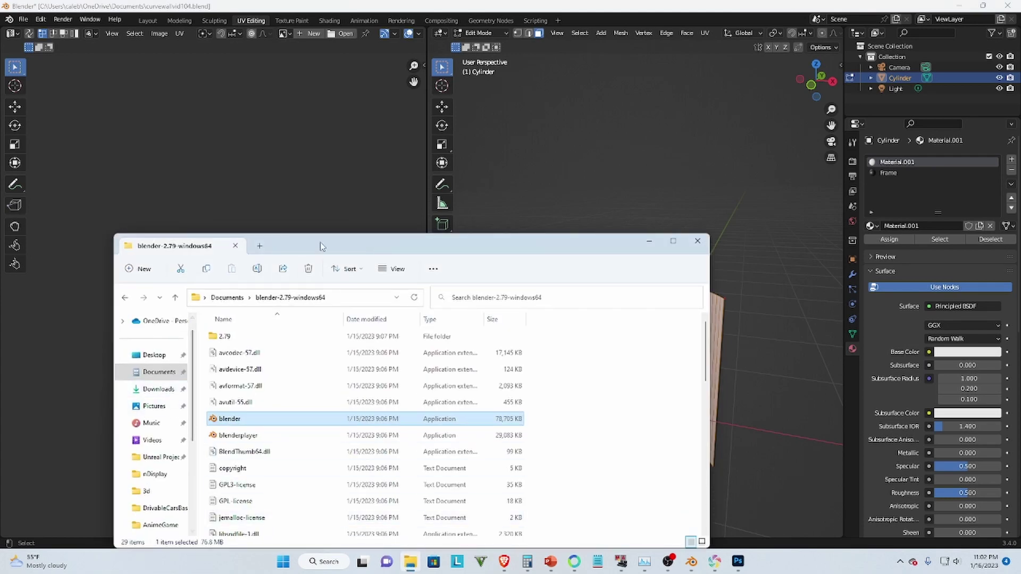
pyautogui.moveTo(320, 247); pyautogui.dragTo(347, 194)
pyautogui.click(254, 246)
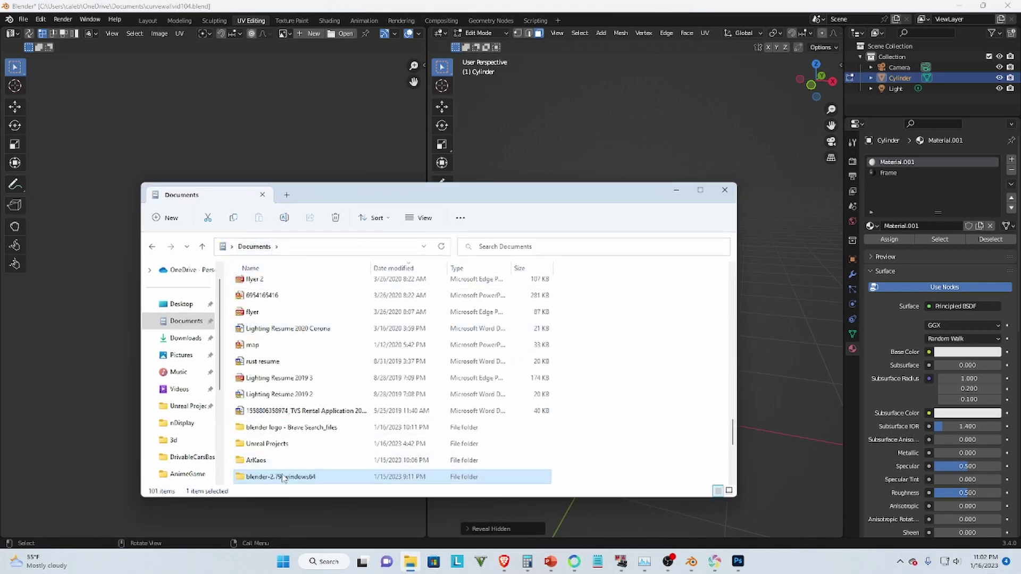
pyautogui.scroll(-2, 282, 479)
pyautogui.doubleClick(281, 378)
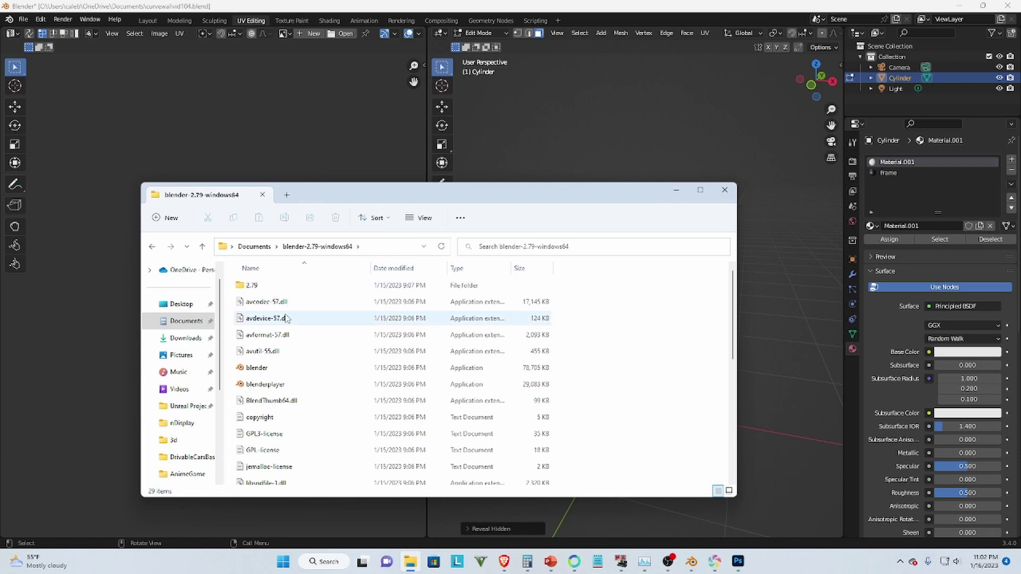
pyautogui.doubleClick(292, 368)
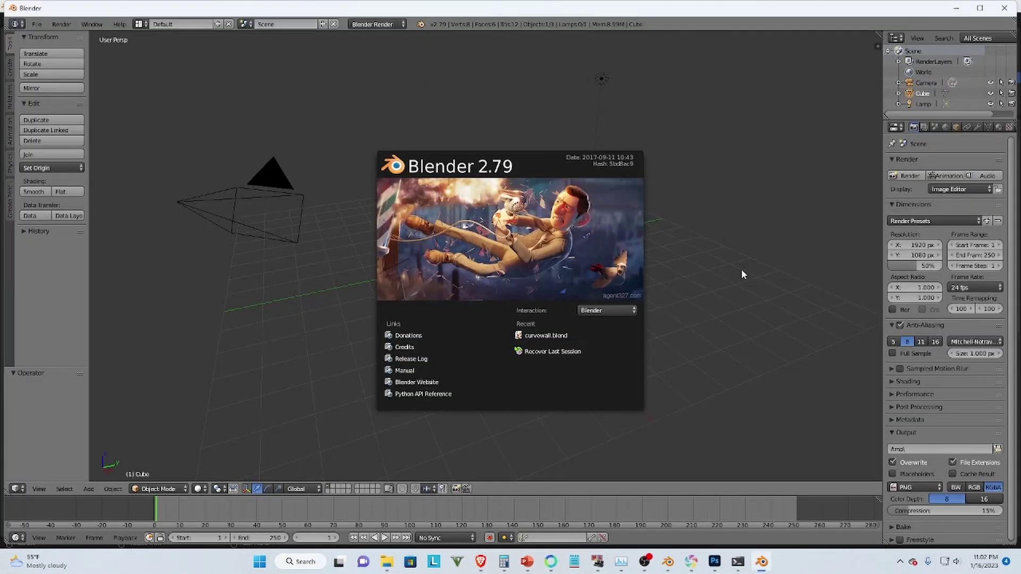
pyautogui.click(705, 299)
# Step: Delete the default cube from the new scene
pyautogui.click(507, 234)
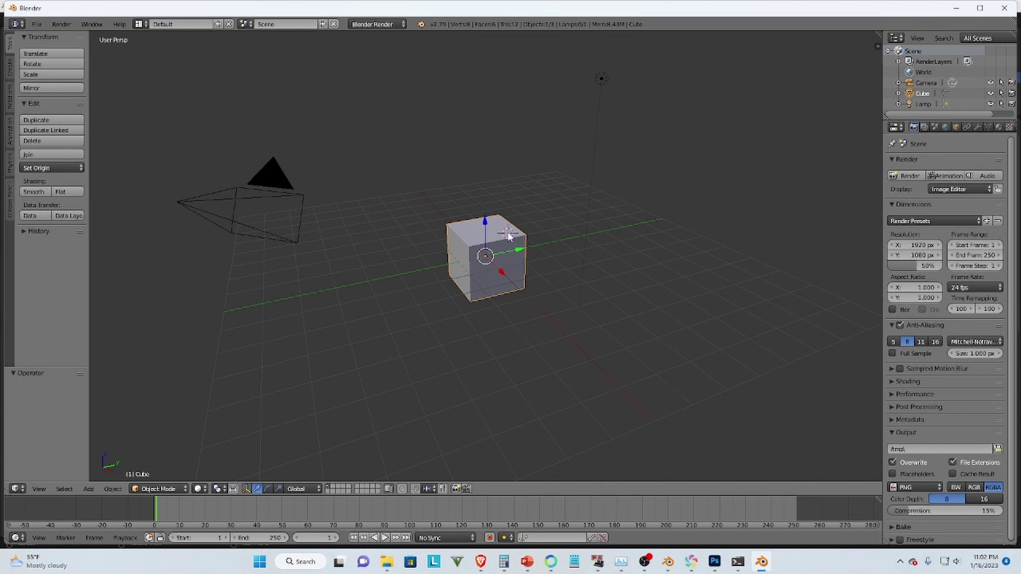
pyautogui.press('x')
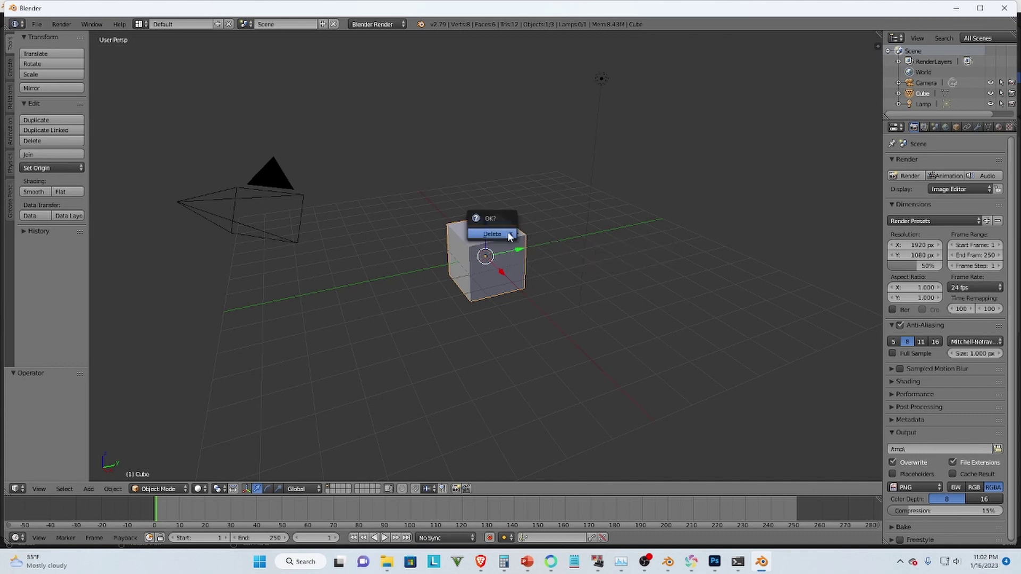
pyautogui.click(508, 236)
pyautogui.scroll(3, 478, 213)
# Step: Import the FBX file curvewallvid104.fbx from the Documents folder into the empty scene
pyautogui.click(36, 25)
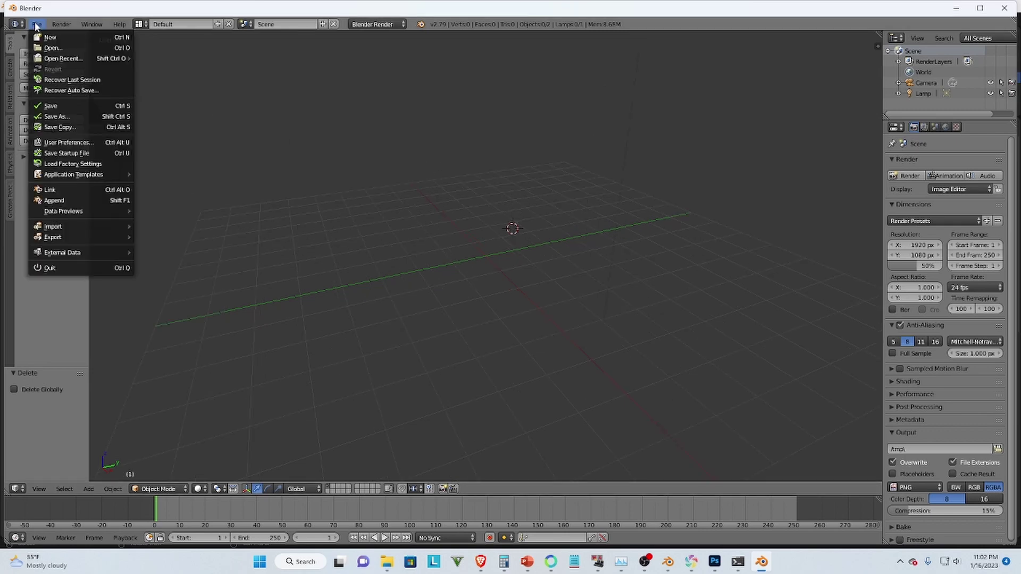
pyautogui.moveTo(63, 229)
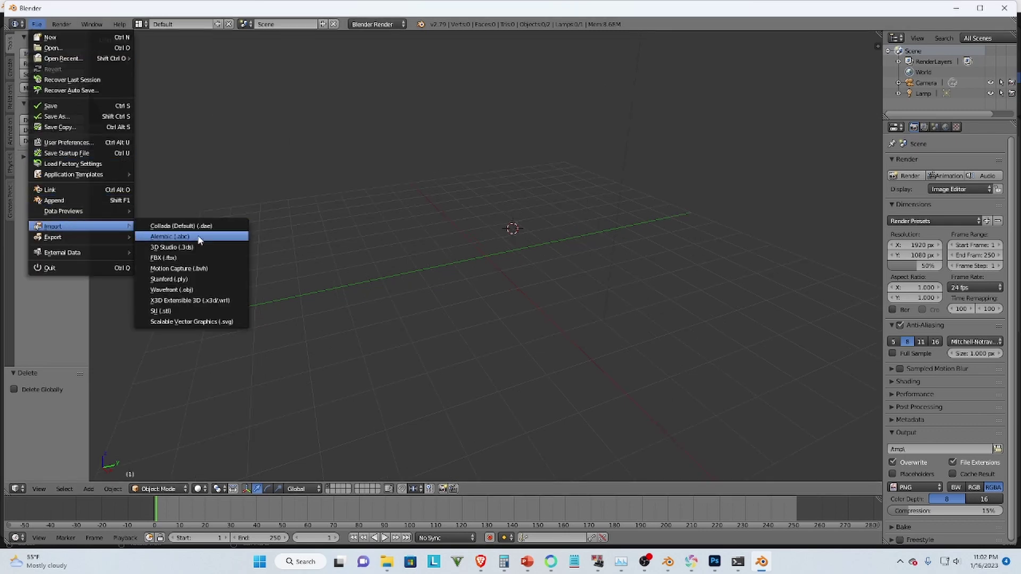
pyautogui.click(176, 259)
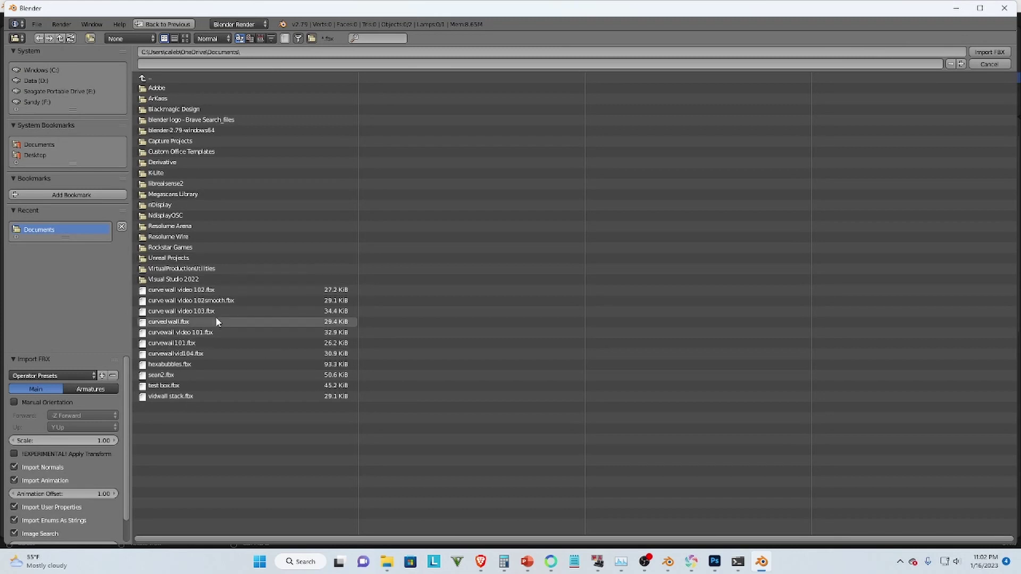
pyautogui.click(209, 354)
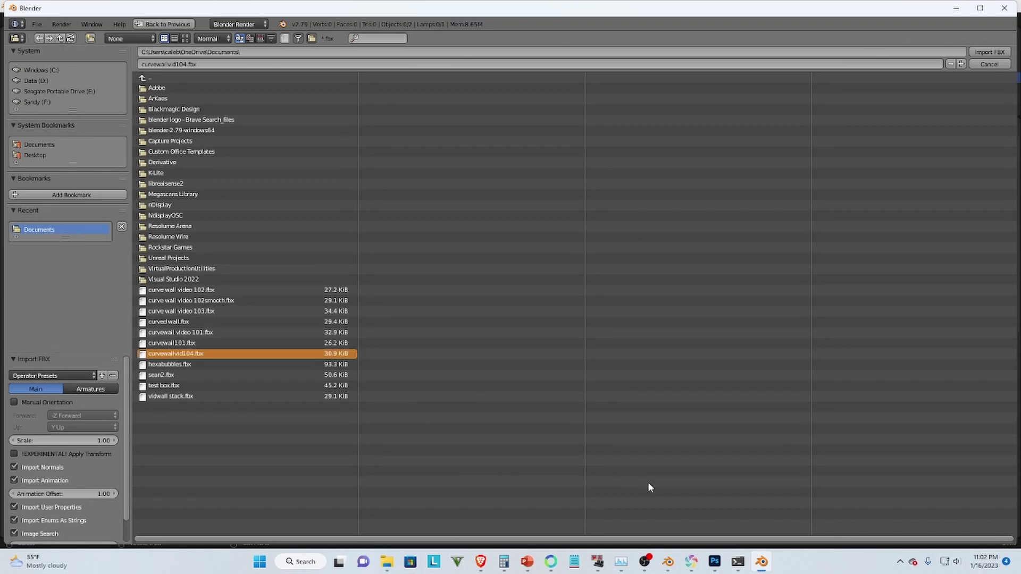
pyautogui.click(990, 52)
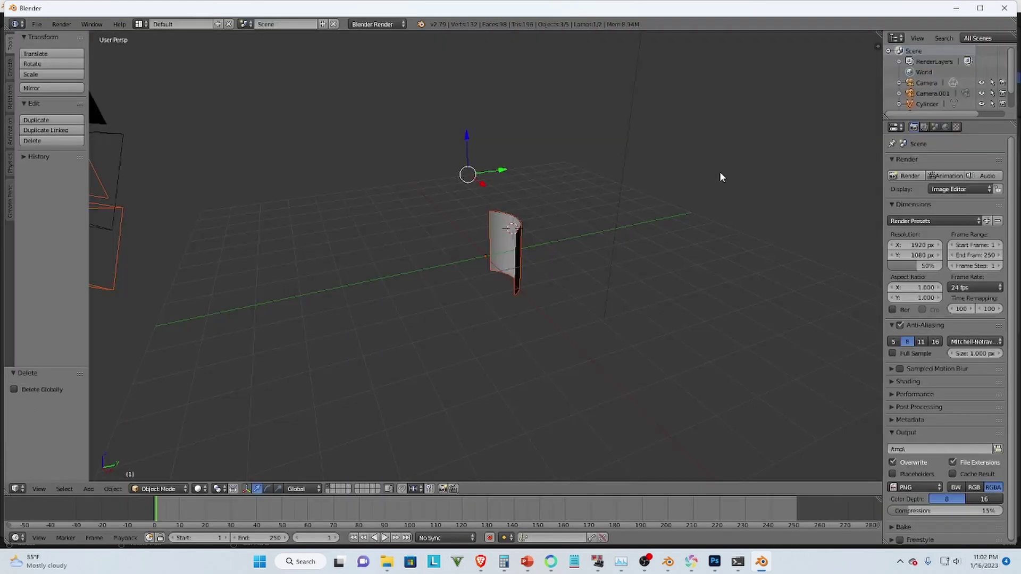
# Step: Scale the imported curved panel along the global Z axis by a factor of 0.434
pyautogui.rightClick(514, 266)
pyautogui.moveTo(496, 267); pyautogui.dragTo(534, 273, button='middle')
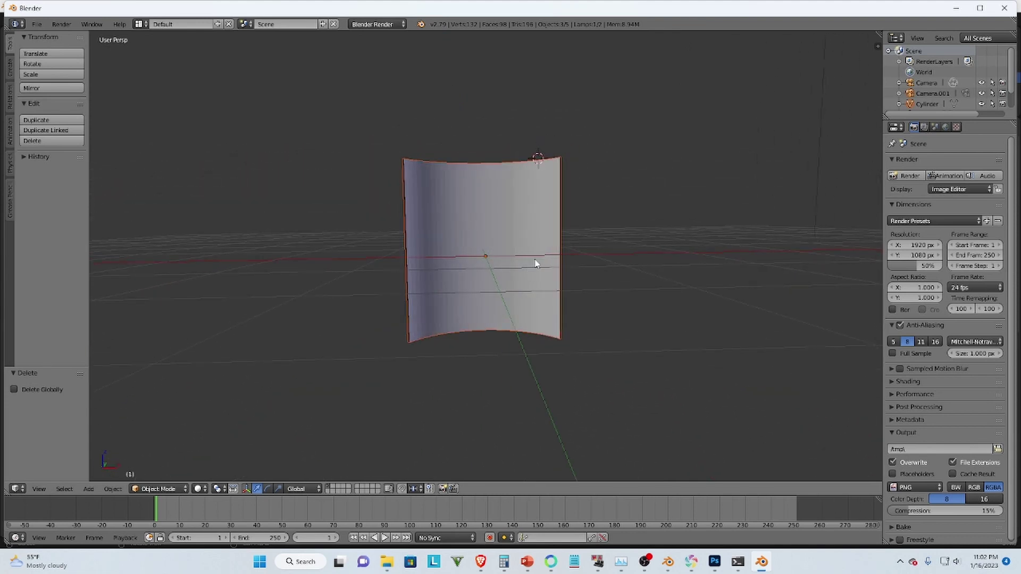
pyautogui.keyDown('shift'); pyautogui.moveTo(531, 206); pyautogui.dragTo(503, 248, button='middle'); pyautogui.keyUp('shift')
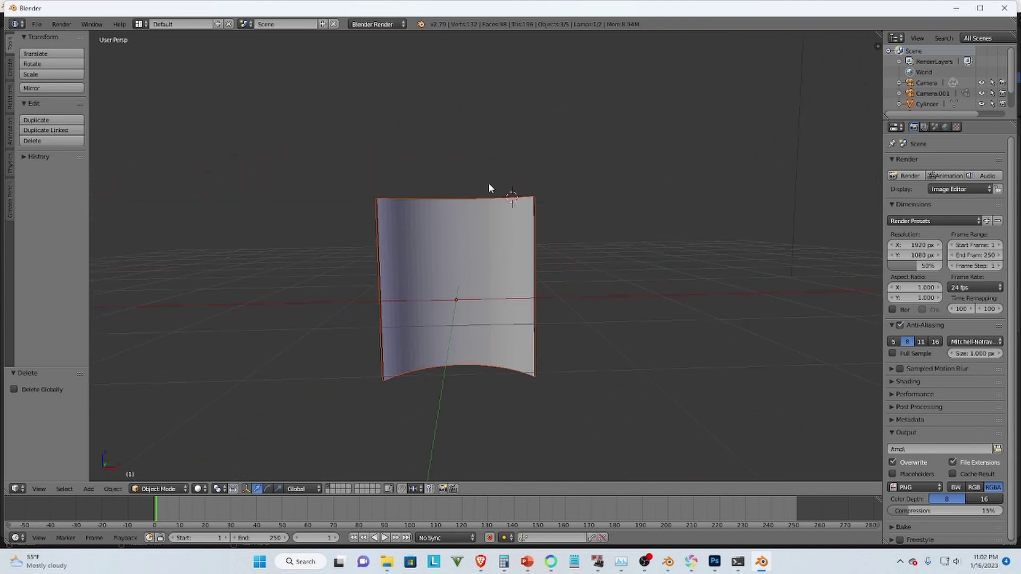
pyautogui.scroll(2, 478, 154)
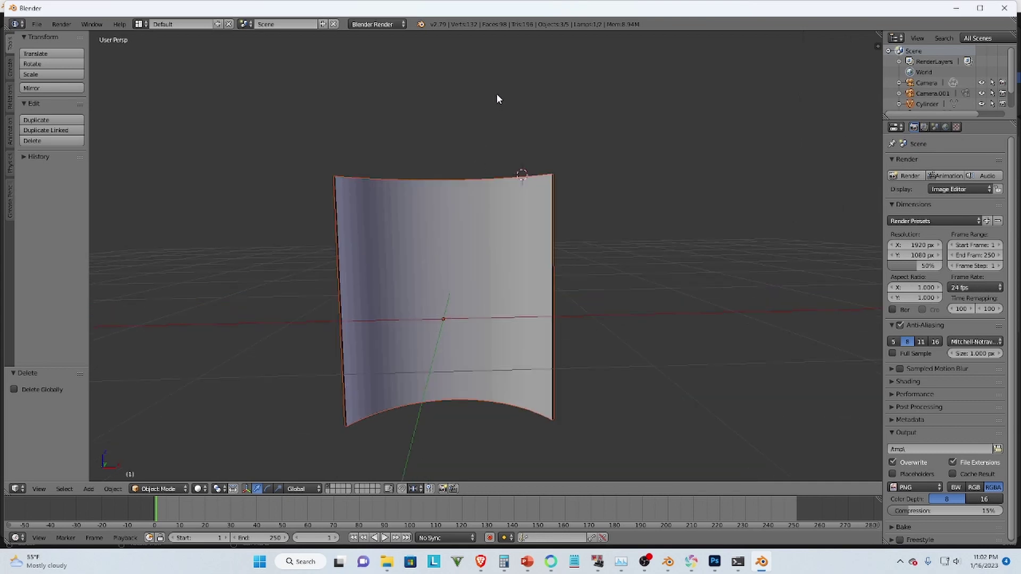
pyautogui.press('s')
pyautogui.press('z')
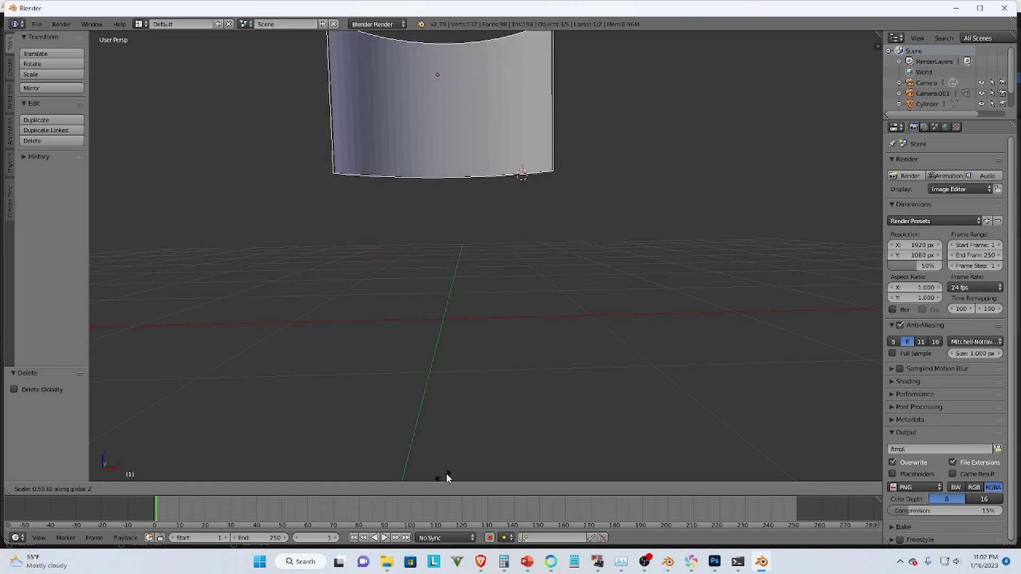
pyautogui.click(726, 348)
pyautogui.scroll(-2, 531, 356)
pyautogui.scroll(-6, 502, 362)
pyautogui.scroll(3, 497, 229)
pyautogui.keyDown('shift'); pyautogui.moveTo(481, 166); pyautogui.dragTo(471, 246, button='middle'); pyautogui.keyUp('shift')
pyautogui.scroll(2, 455, 250)
pyautogui.scroll(4, 425, 234)
pyautogui.scroll(-1, 447, 230)
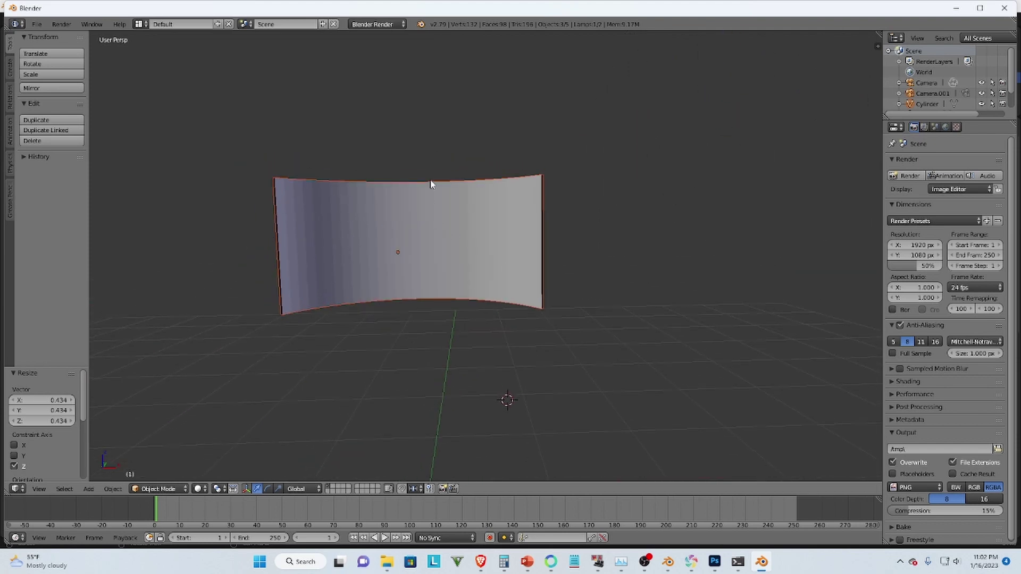
pyautogui.moveTo(447, 223); pyautogui.dragTo(454, 283, button='middle')
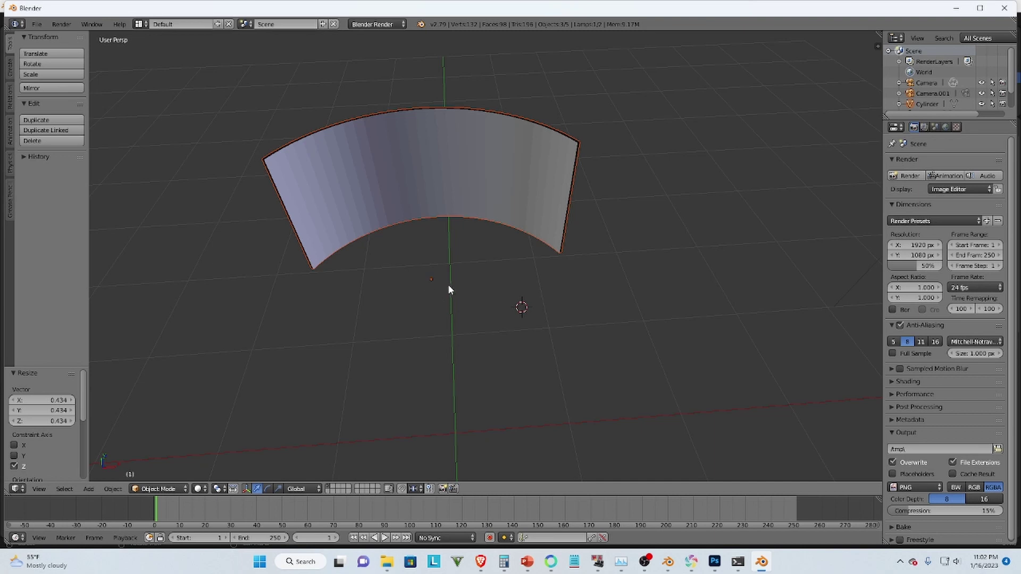
pyautogui.moveTo(528, 284); pyautogui.dragTo(420, 251, button='middle')
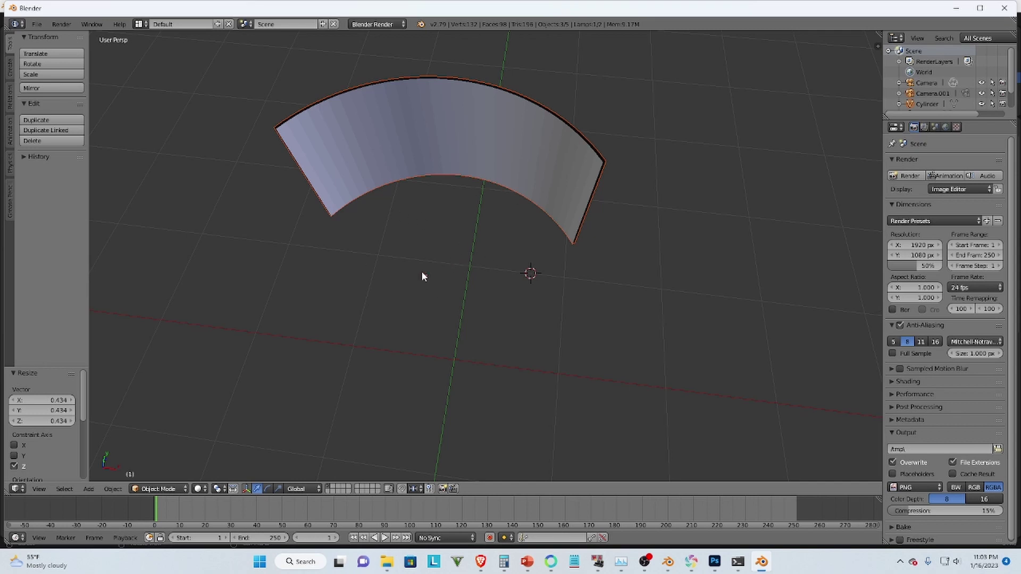
pyautogui.moveTo(419, 249); pyautogui.dragTo(477, 210, button='middle')
pyautogui.press('7')
pyautogui.scroll(-8, 474, 212)
pyautogui.scroll(2, 503, 244)
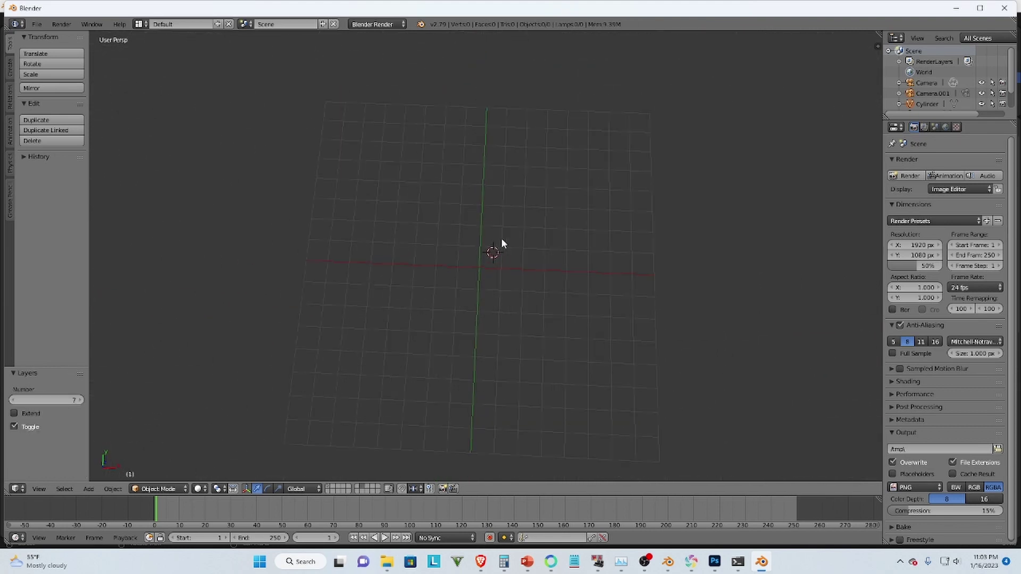
pyautogui.hotkey('ctrl', 'z')
pyautogui.scroll(5, 528, 248)
pyautogui.keyDown('ctrl'); pyautogui.moveTo(526, 248); pyautogui.dragTo(472, 284, button='middle'); pyautogui.keyUp('ctrl')
pyautogui.click(448, 186)
pyautogui.scroll(-3, 439, 193)
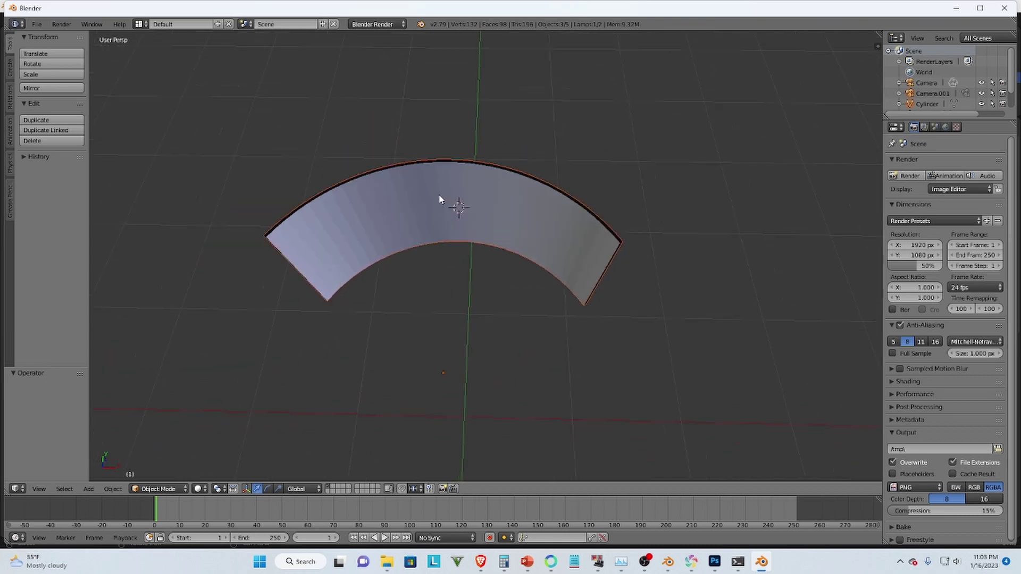
pyautogui.scroll(2, 463, 266)
pyautogui.scroll(2, 477, 227)
pyautogui.scroll(-2, 475, 227)
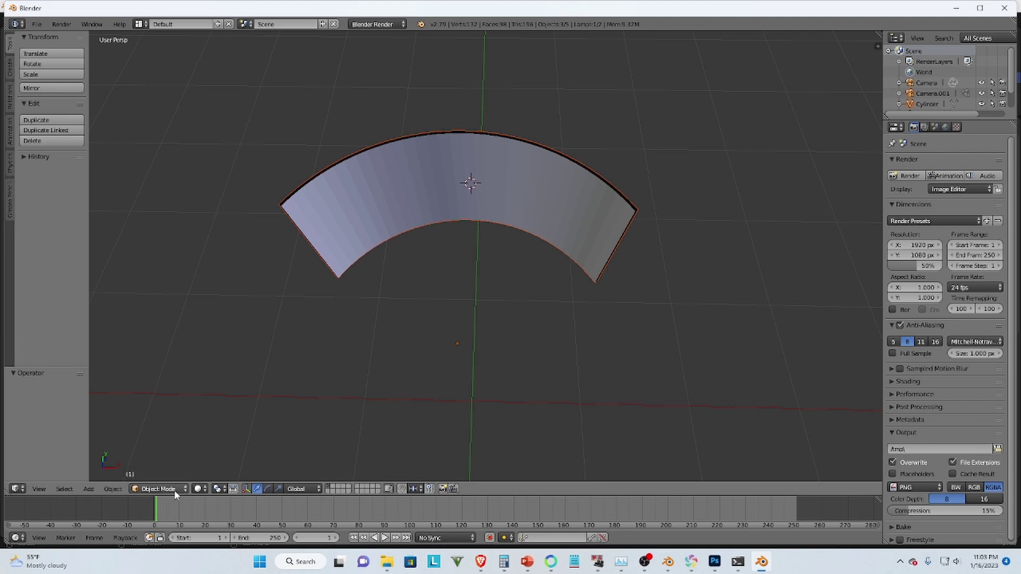
pyautogui.click(391, 197)
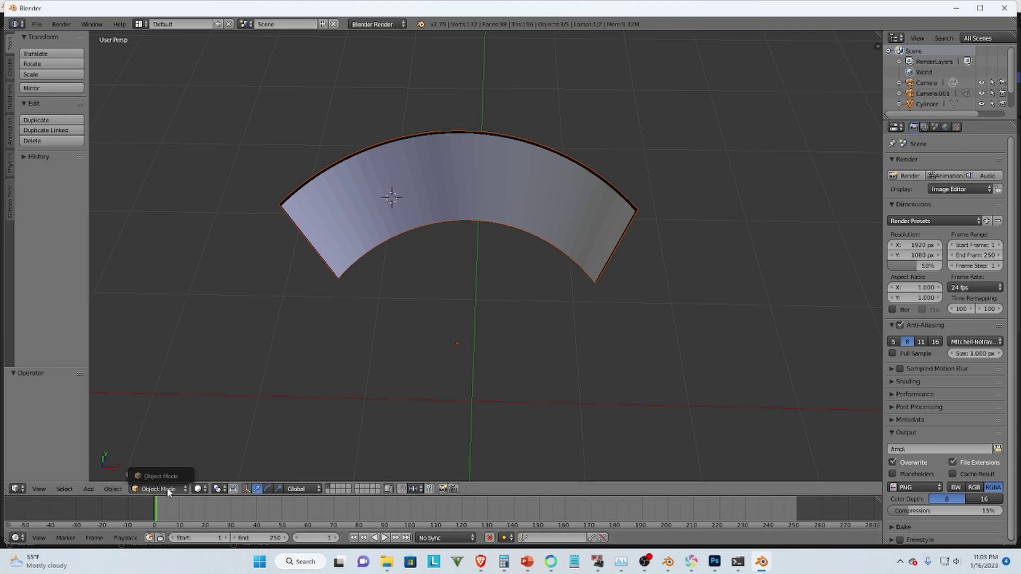
pyautogui.click(483, 307)
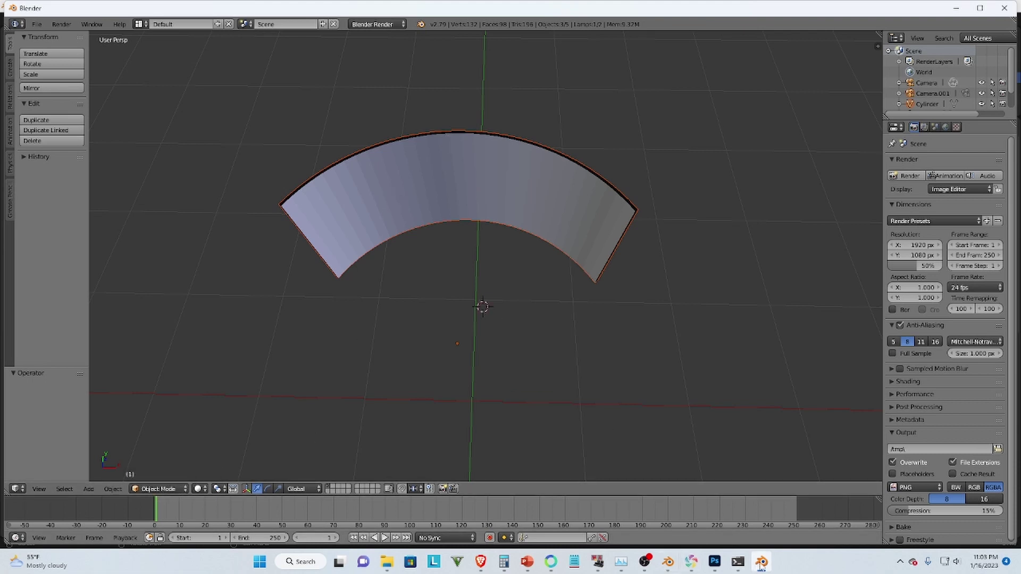
# Step: Switch to Blender 3.4 and, from the top view, try to move the whole panel mesh along X in Edit Mode
pyautogui.click(762, 565)
pyautogui.click(667, 564)
pyautogui.moveTo(609, 257); pyautogui.dragTo(636, 314, button='middle')
pyautogui.press('KP_7')
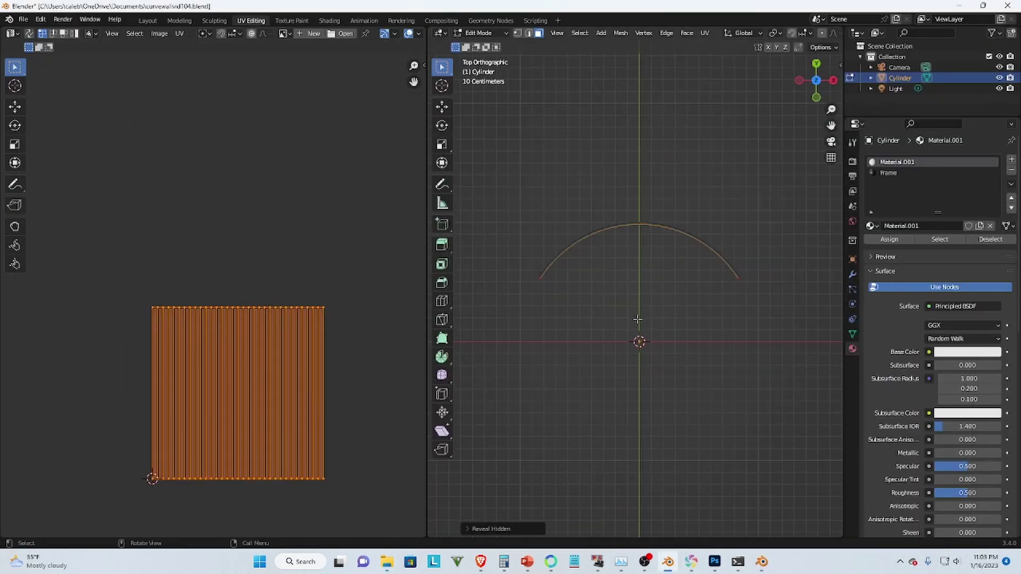
pyautogui.click(627, 287)
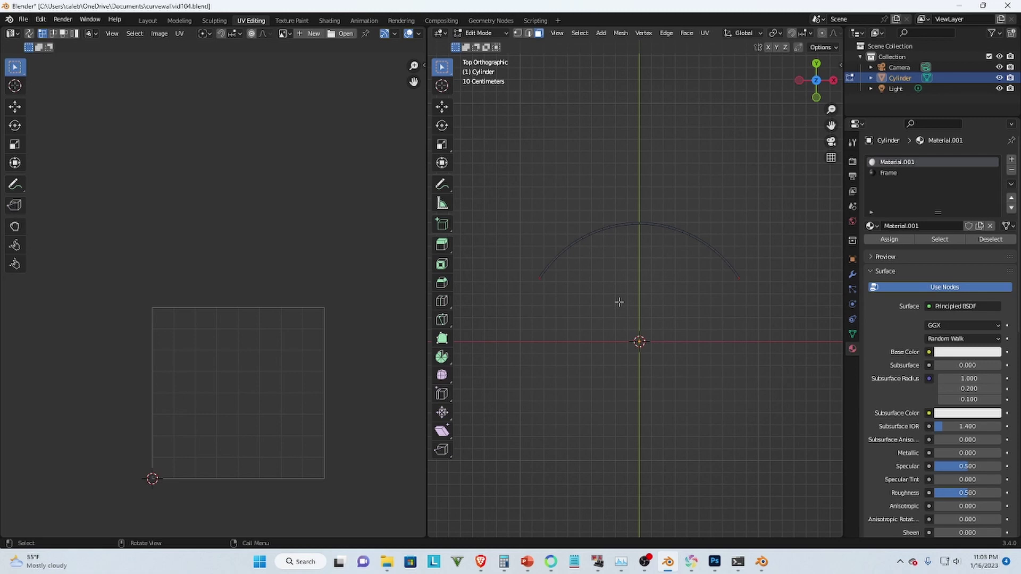
pyautogui.press('a')
pyautogui.press('g')
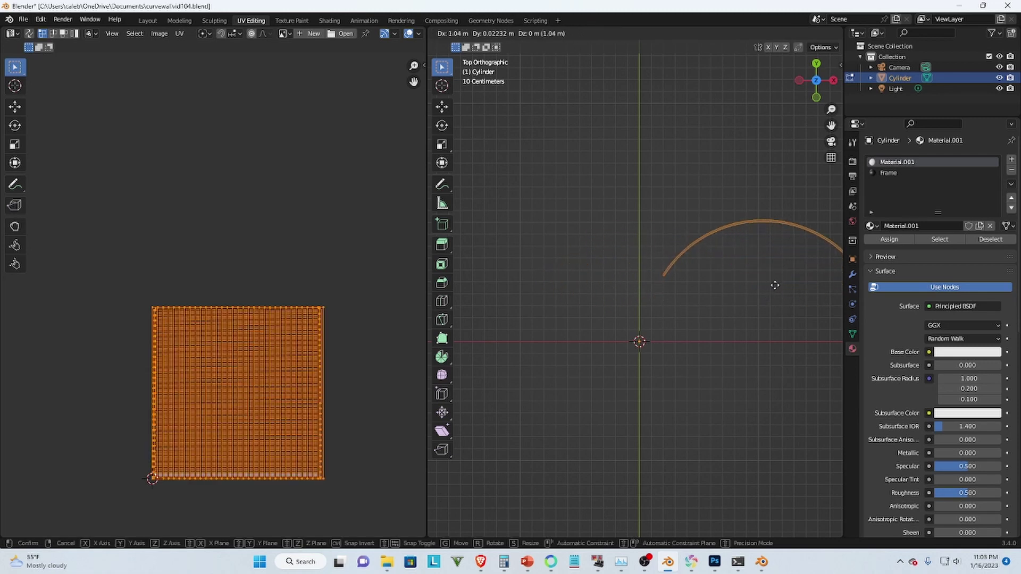
pyautogui.press('Escape')
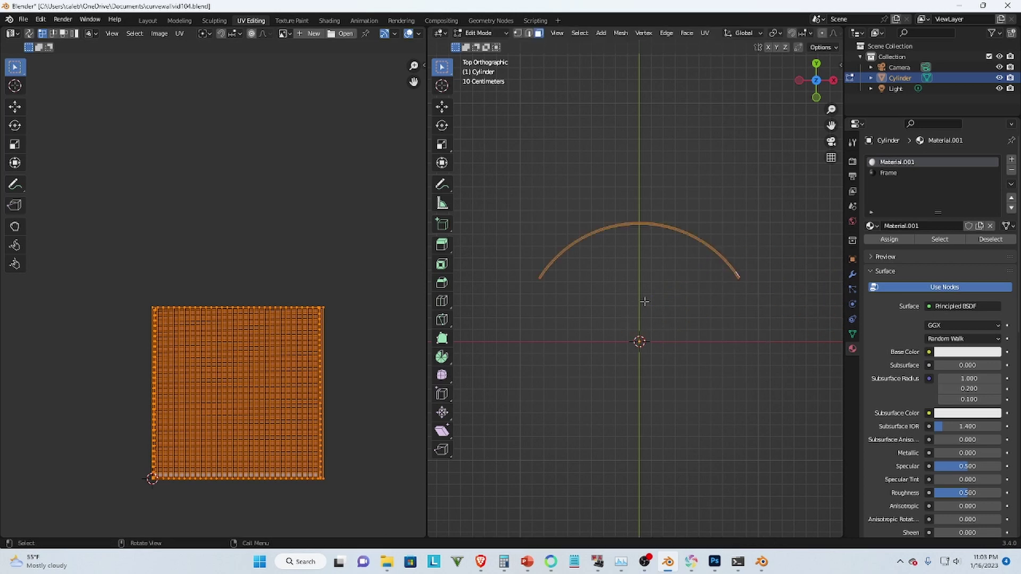
# Step: Move the panel object away from the world origin in Object Mode, and deselect it
pyautogui.press('Tab')
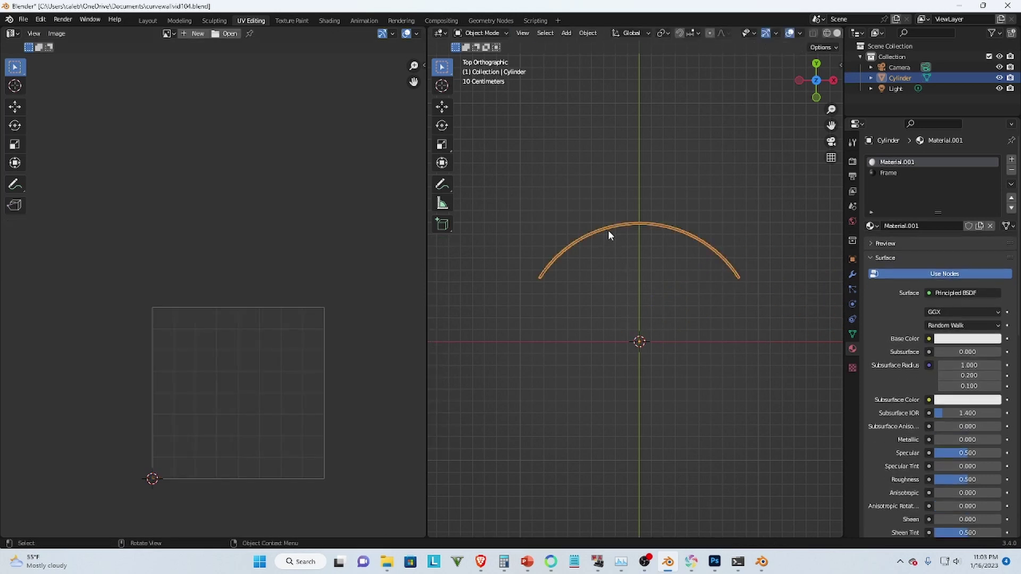
pyautogui.press('g')
pyautogui.click(753, 281)
pyautogui.click(676, 211)
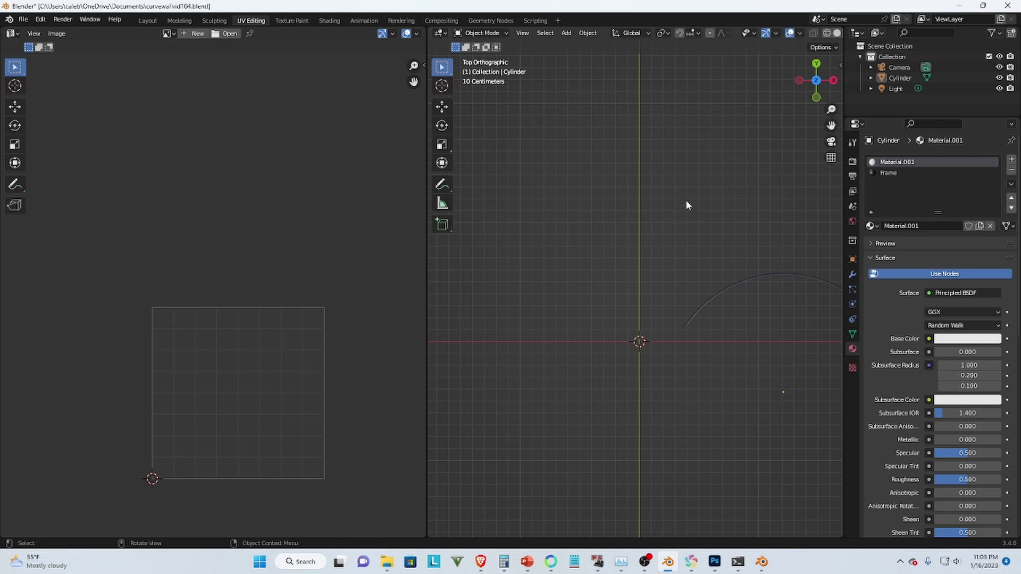
# Step: Switch back to Blender 2.79 and export the scene to the Documents folder in 3D Studio format as curvewall104.3ds
pyautogui.click(766, 564)
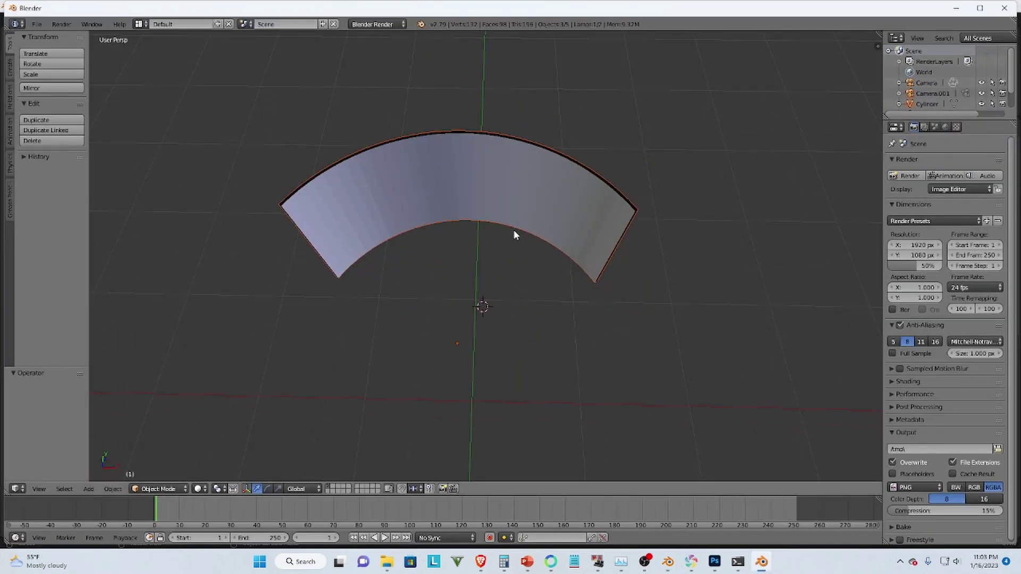
pyautogui.click(37, 24)
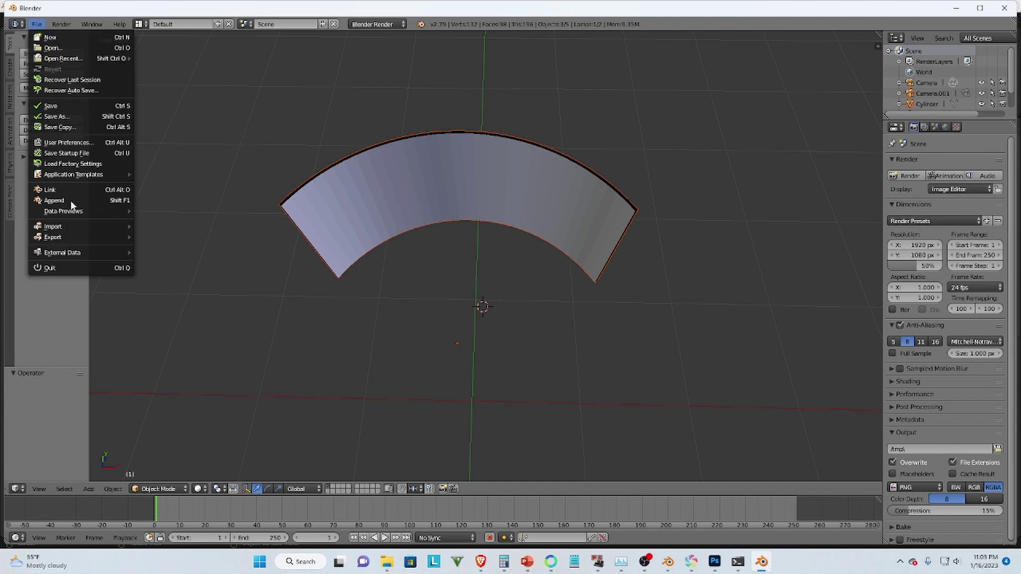
pyautogui.moveTo(64, 237)
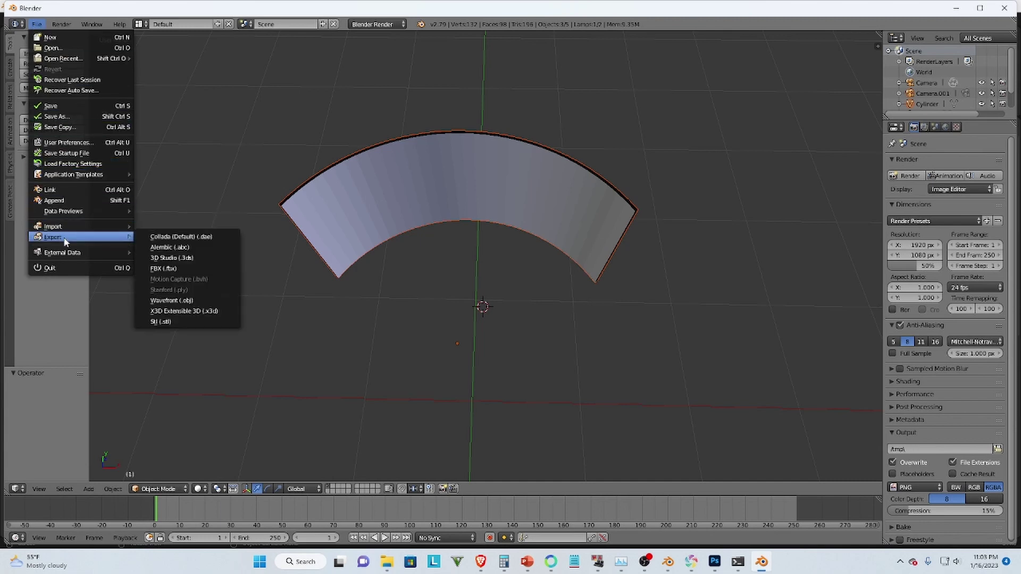
pyautogui.click(171, 259)
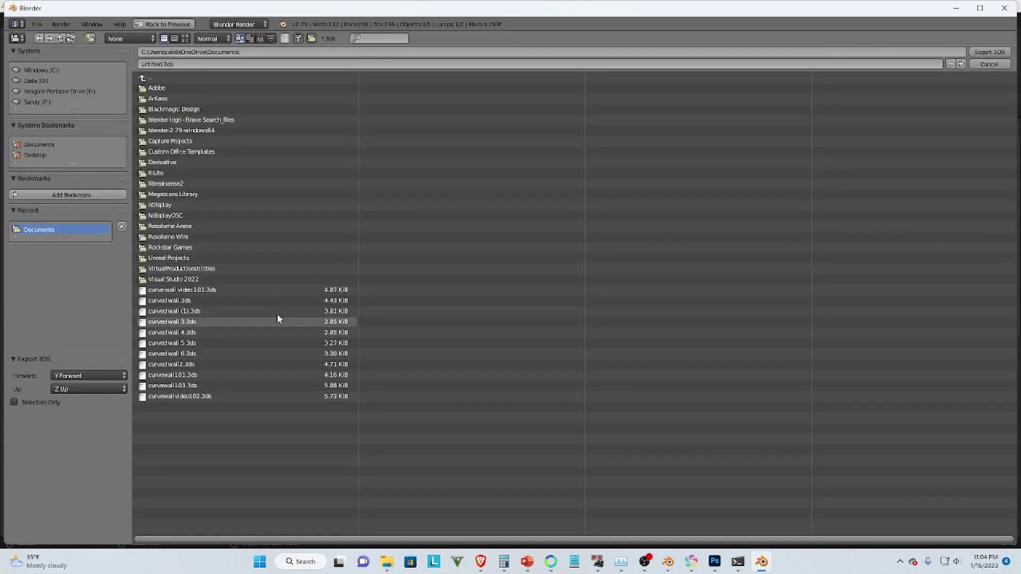
pyautogui.click(182, 65)
pyautogui.press('BackSpace')
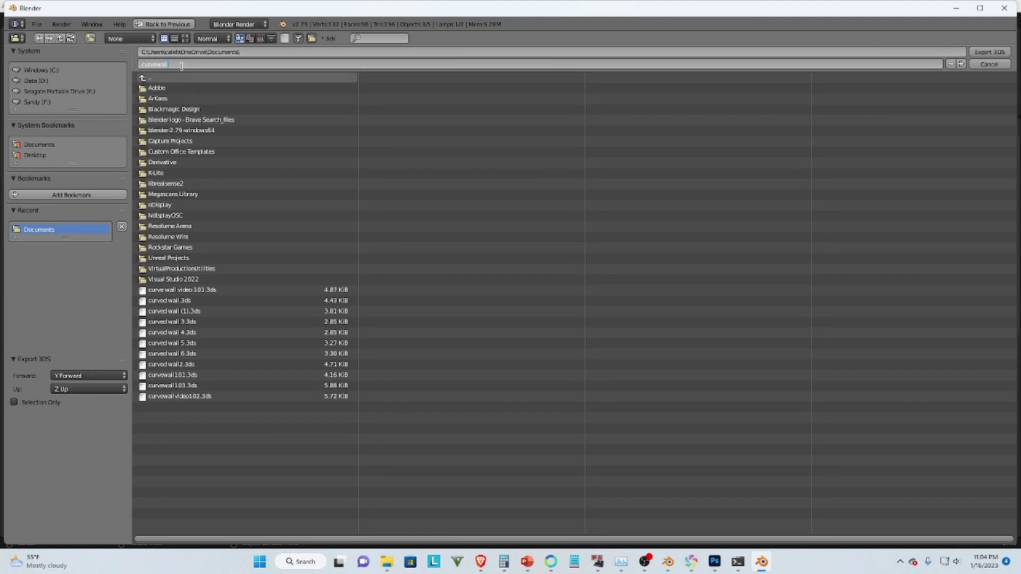
pyautogui.write('curvewall104')
pyautogui.press('Return')
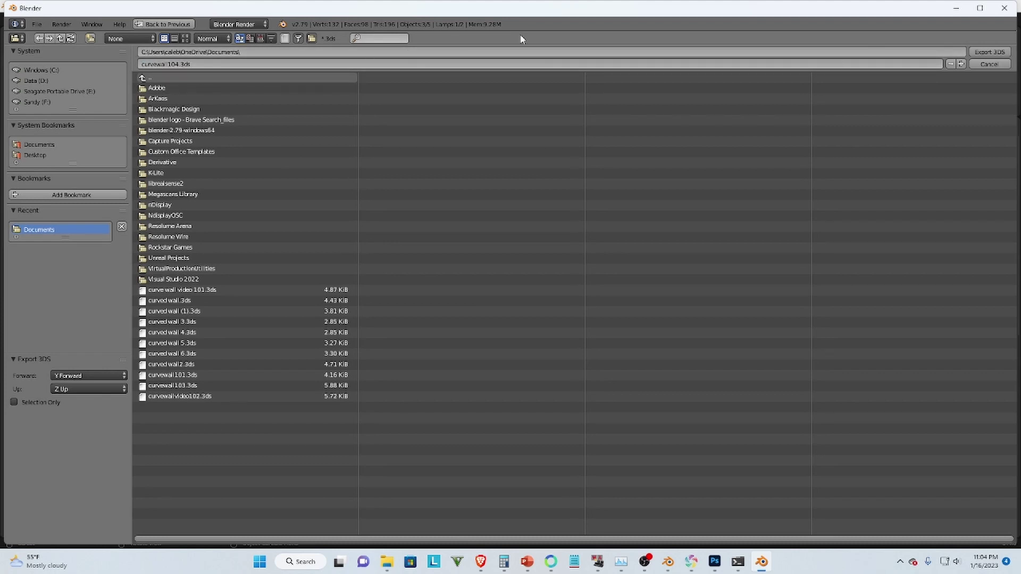
pyautogui.click(993, 53)
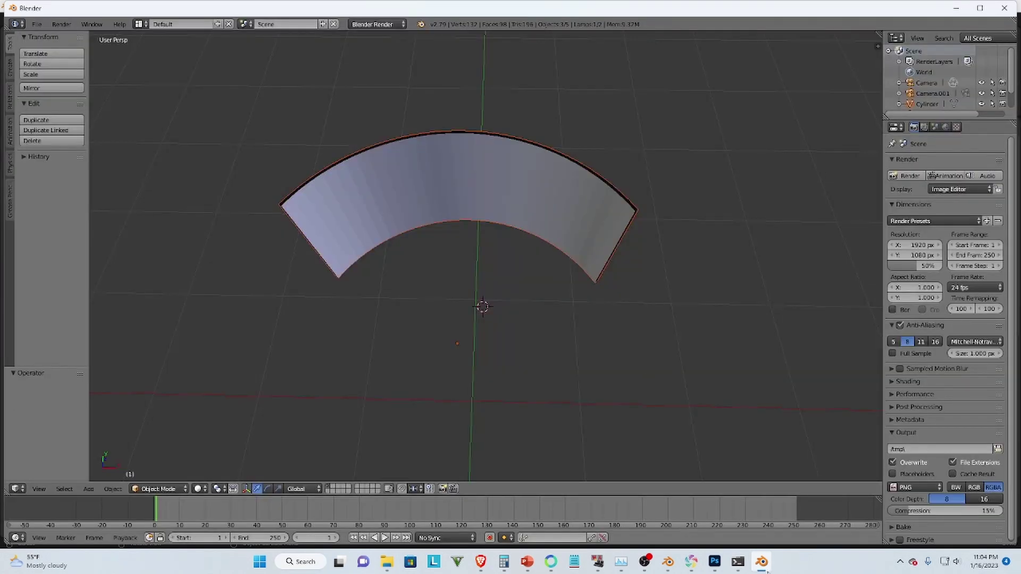
# Step: Launch MA 3D v3.9.60.50 and maximize its window
pyautogui.click(306, 562)
pyautogui.write('ma3')
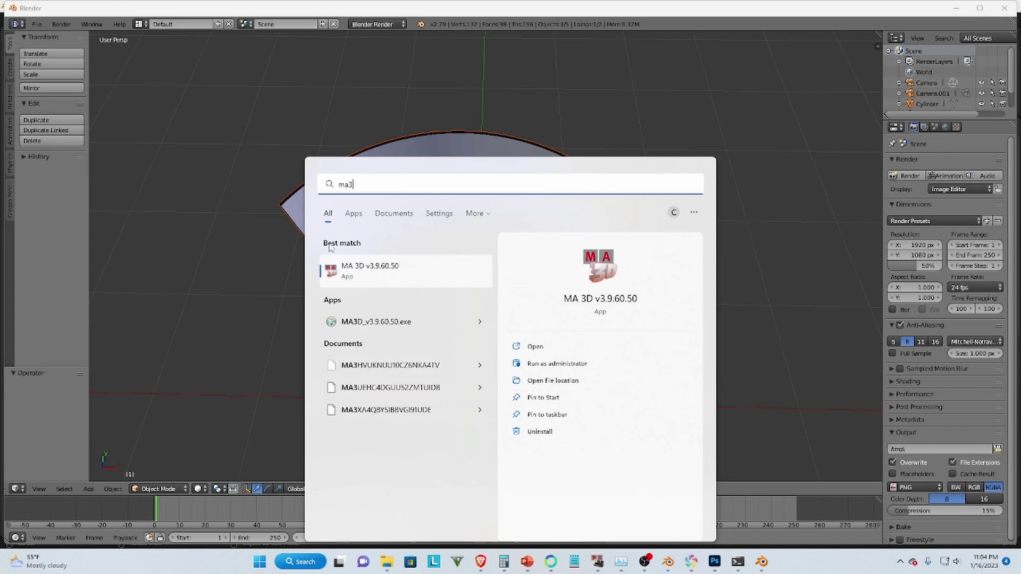
pyautogui.click(351, 269)
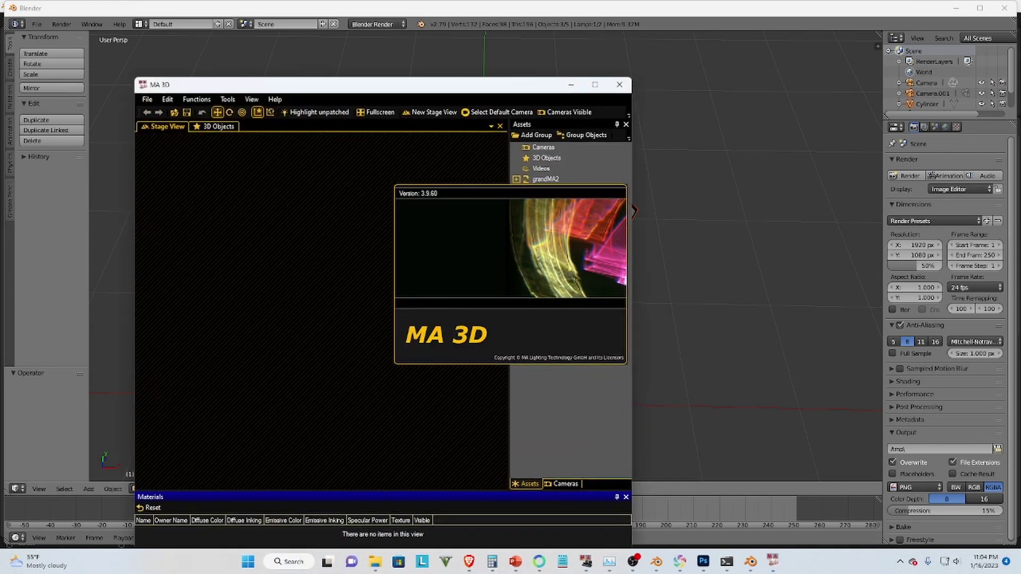
pyautogui.click(596, 85)
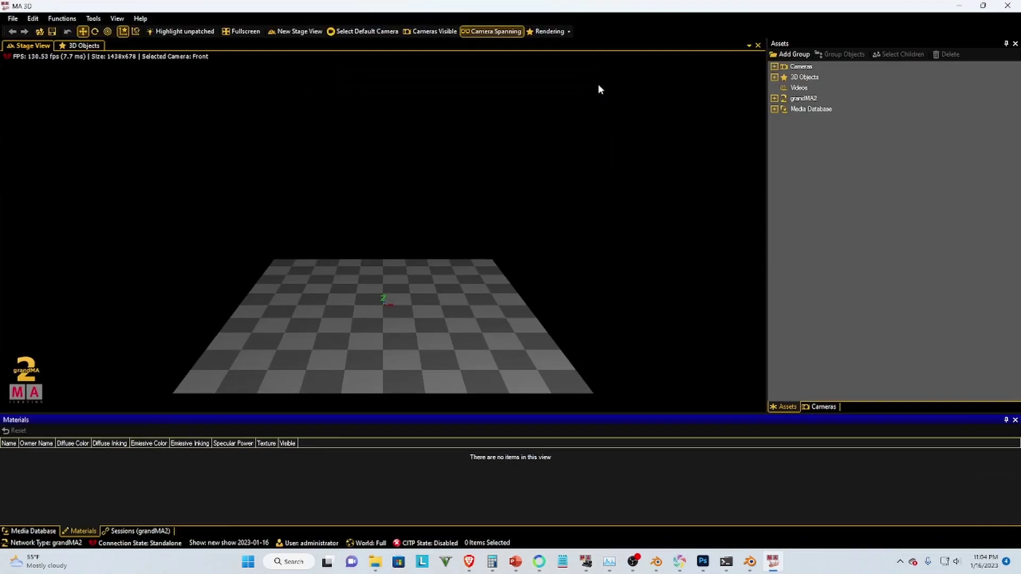
# Step: Import the 3D model curvewall104.3ds from the Documents folder into the media database file, and select its Cylinder entry
pyautogui.click(13, 18)
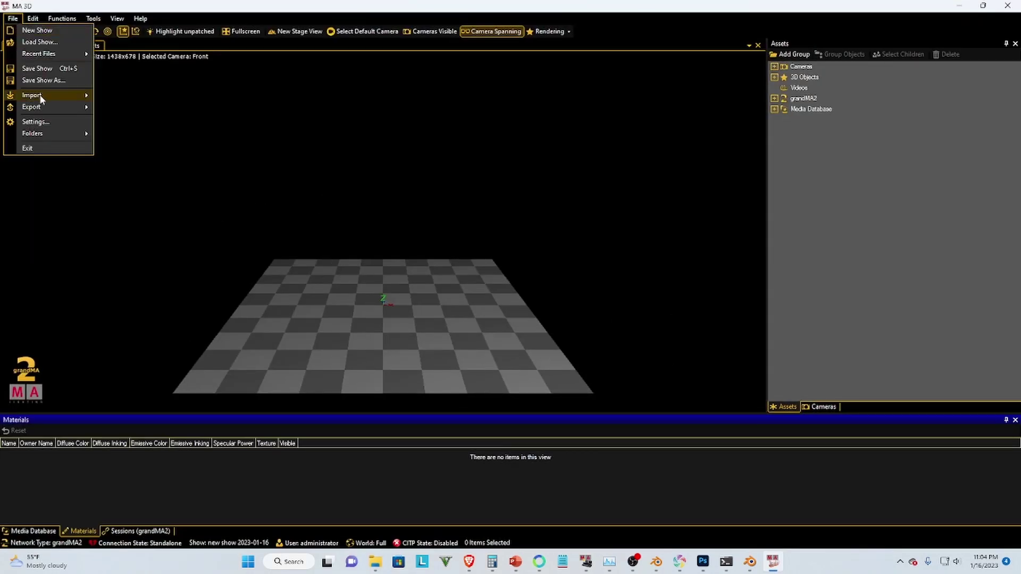
pyautogui.moveTo(41, 99)
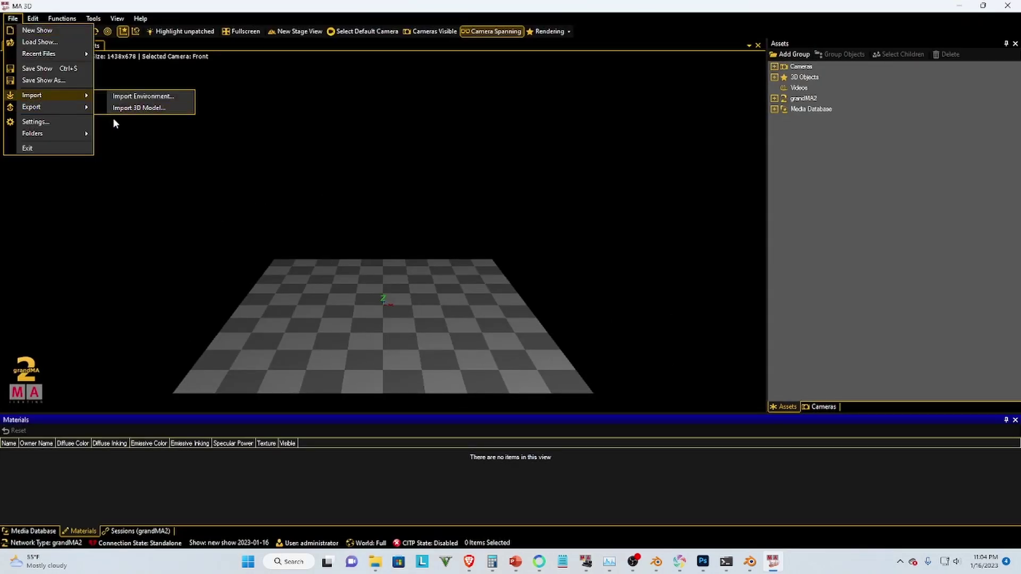
pyautogui.click(133, 108)
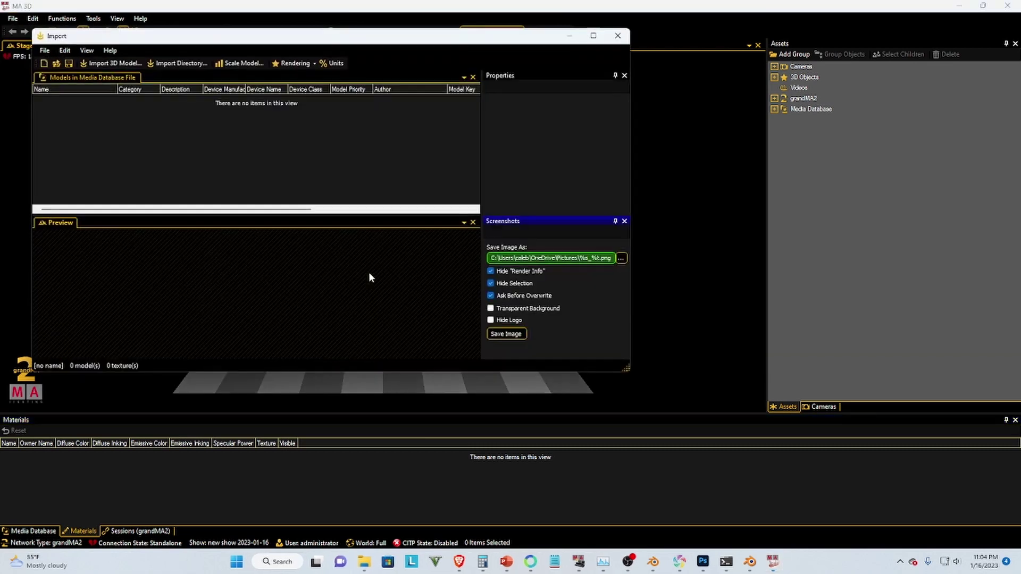
pyautogui.click(113, 63)
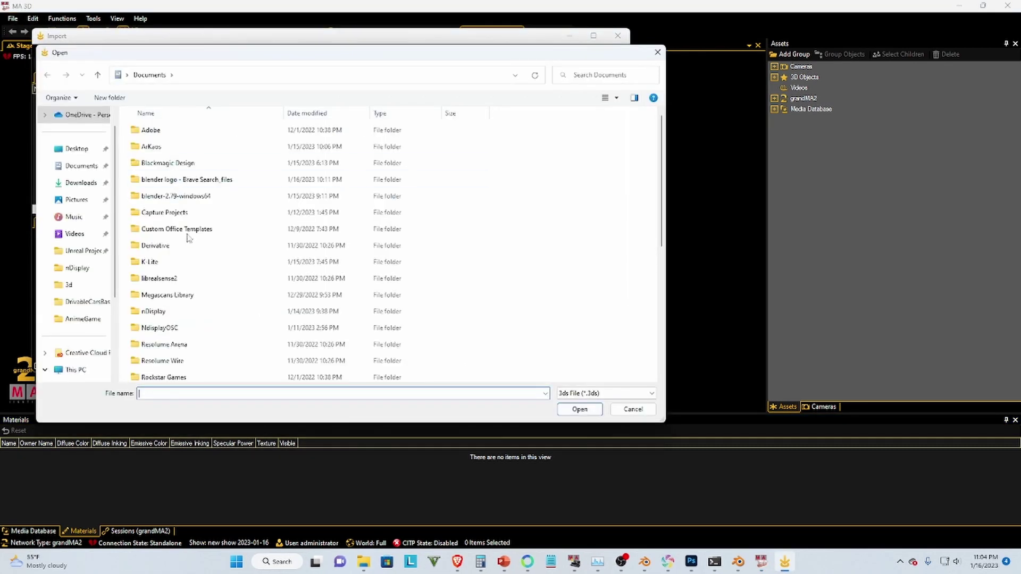
pyautogui.scroll(-5, 217, 268)
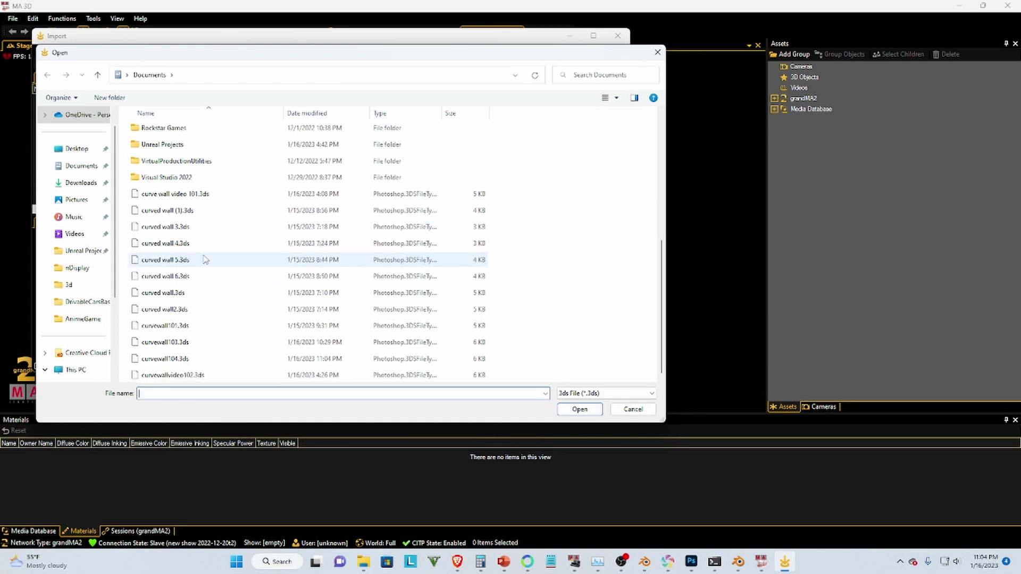
pyautogui.click(191, 361)
pyautogui.click(585, 410)
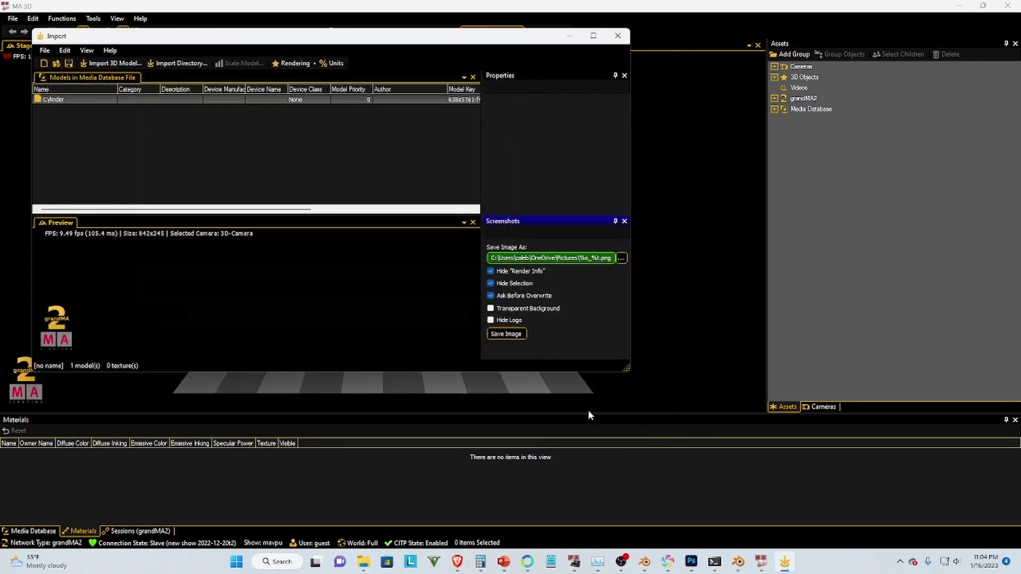
pyautogui.click(65, 100)
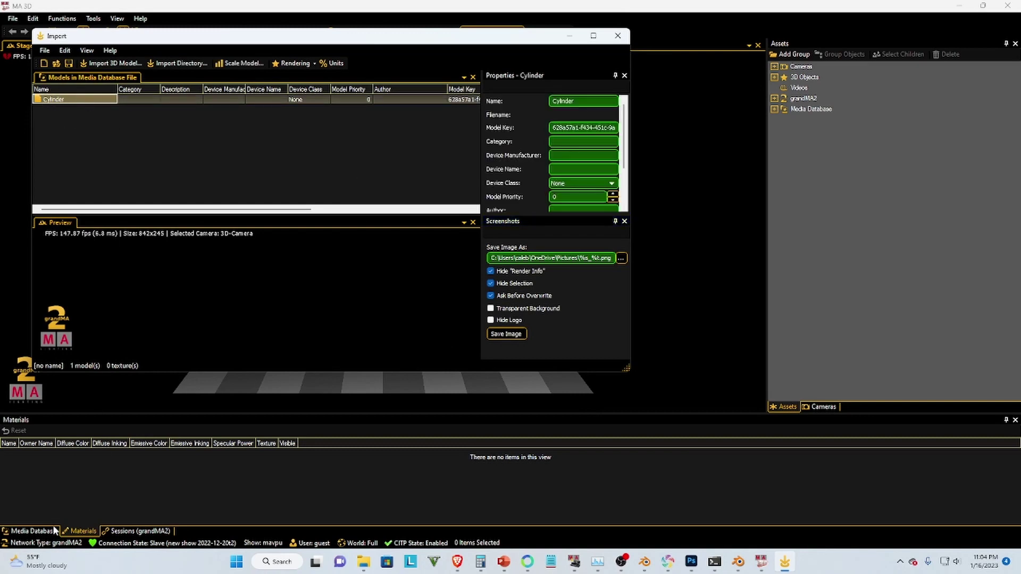
# Step: Show the media database and delete the old textured curved wall from the stage
pyautogui.click(30, 531)
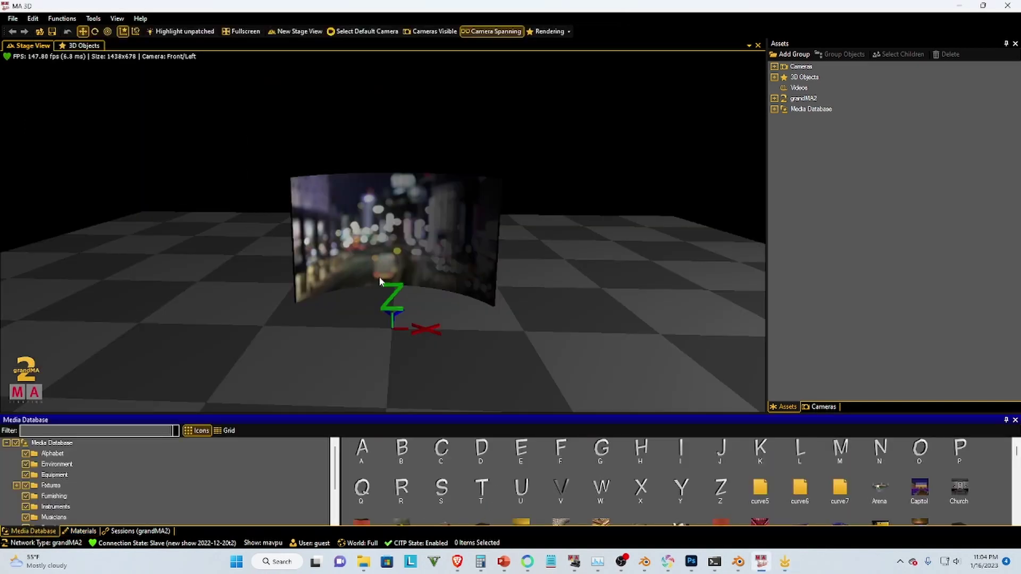
pyautogui.scroll(-10, 379, 271)
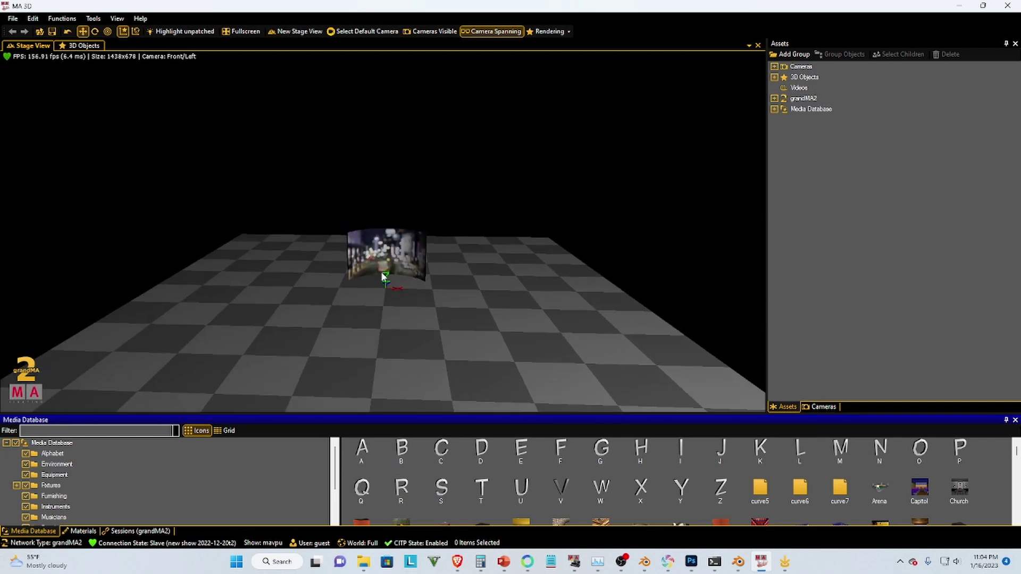
pyautogui.scroll(3, 461, 271)
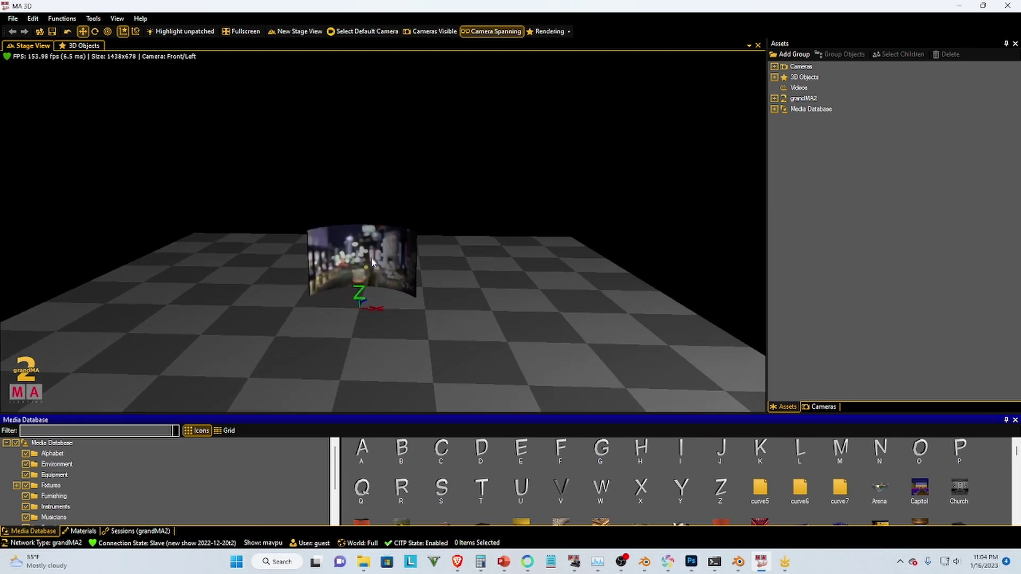
pyautogui.scroll(5, 371, 287)
pyautogui.click(386, 231)
pyautogui.press('Delete')
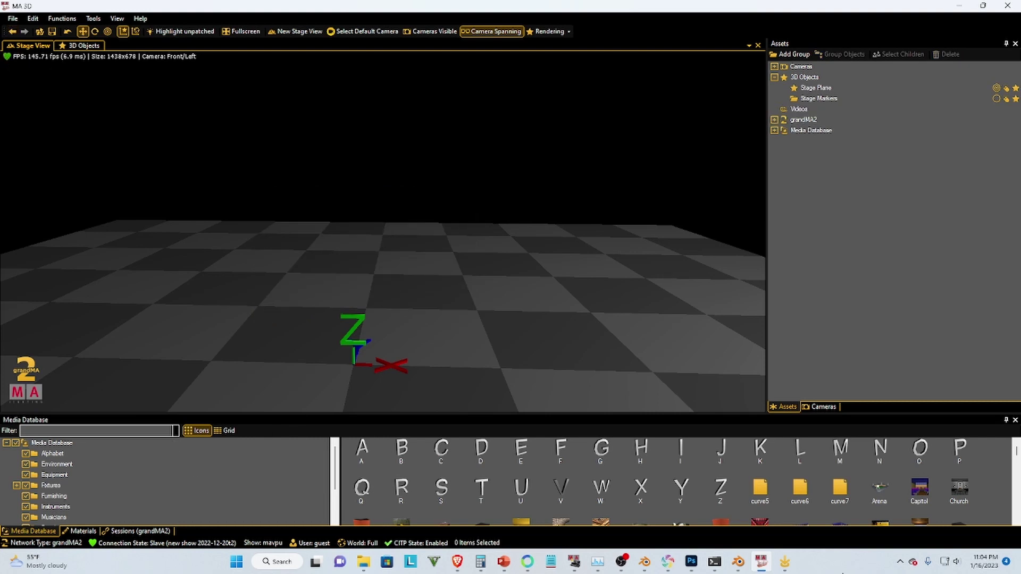
# Step: Close the open import window and discard its unsaved media database file
pyautogui.click(785, 562)
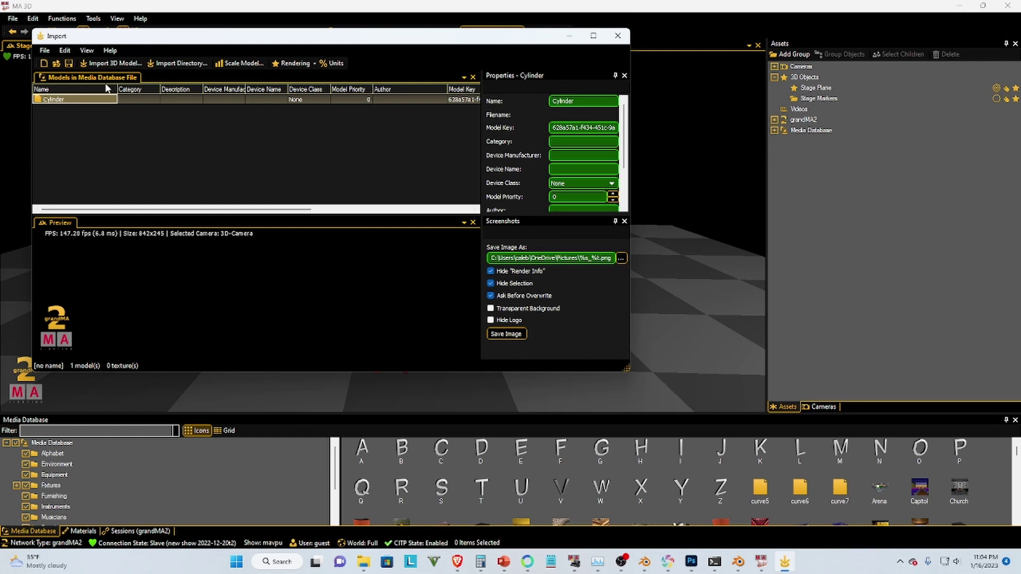
pyautogui.click(618, 36)
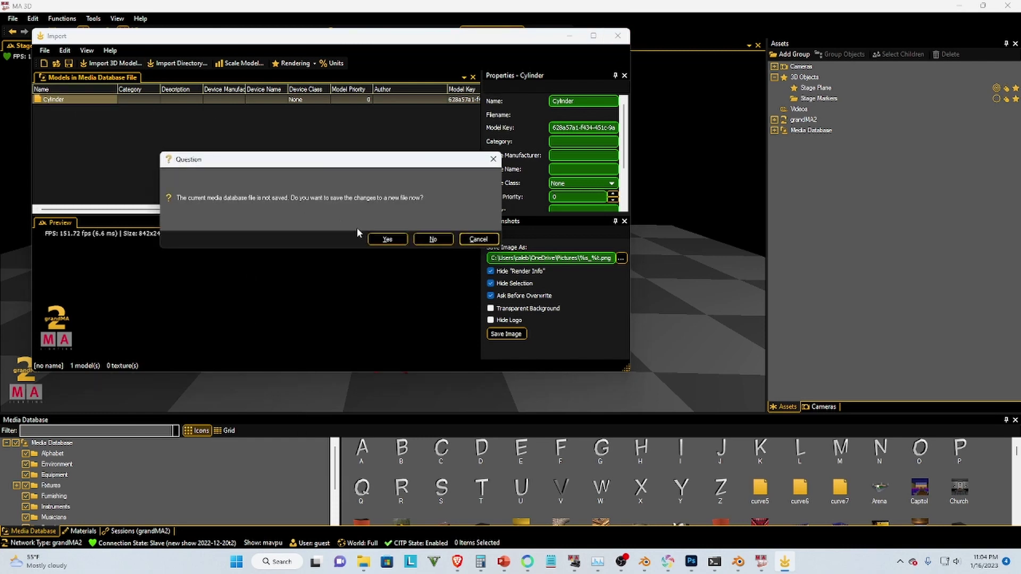
pyautogui.click(432, 239)
# Step: Import the 3D model curvewall104.3ds into a new media database file and select its Cylinder entry
pyautogui.click(12, 18)
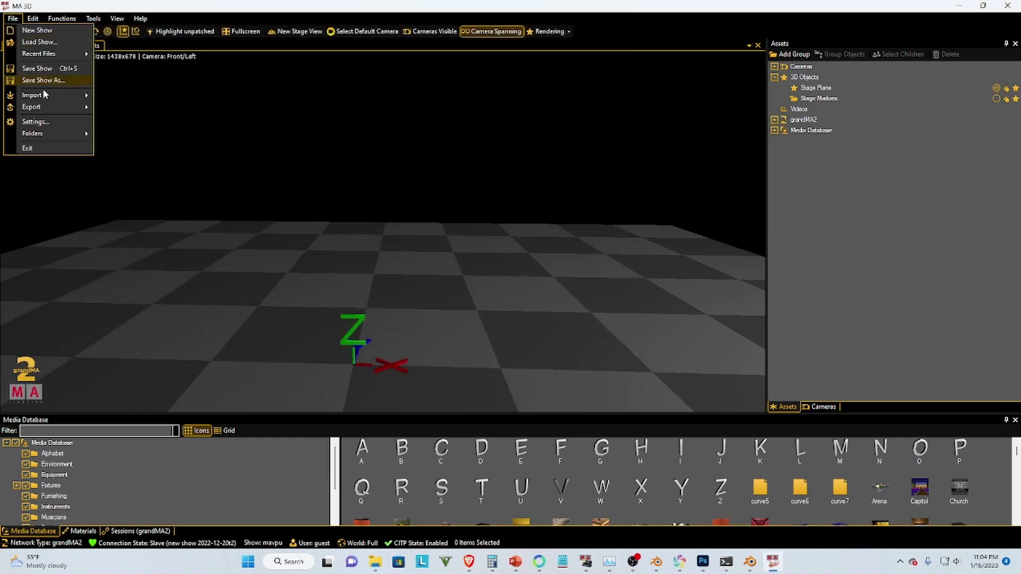
pyautogui.moveTo(44, 97)
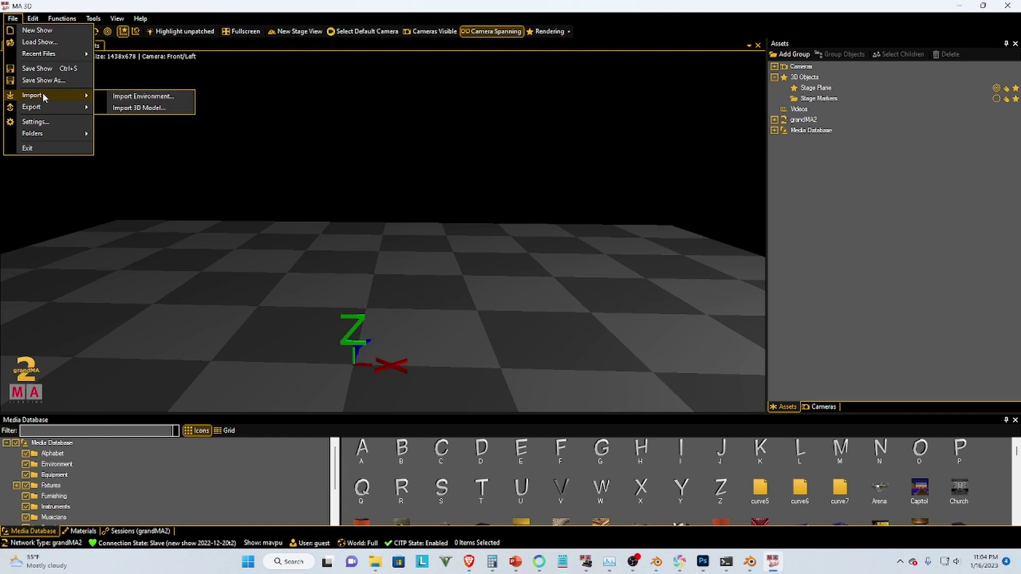
pyautogui.click(151, 108)
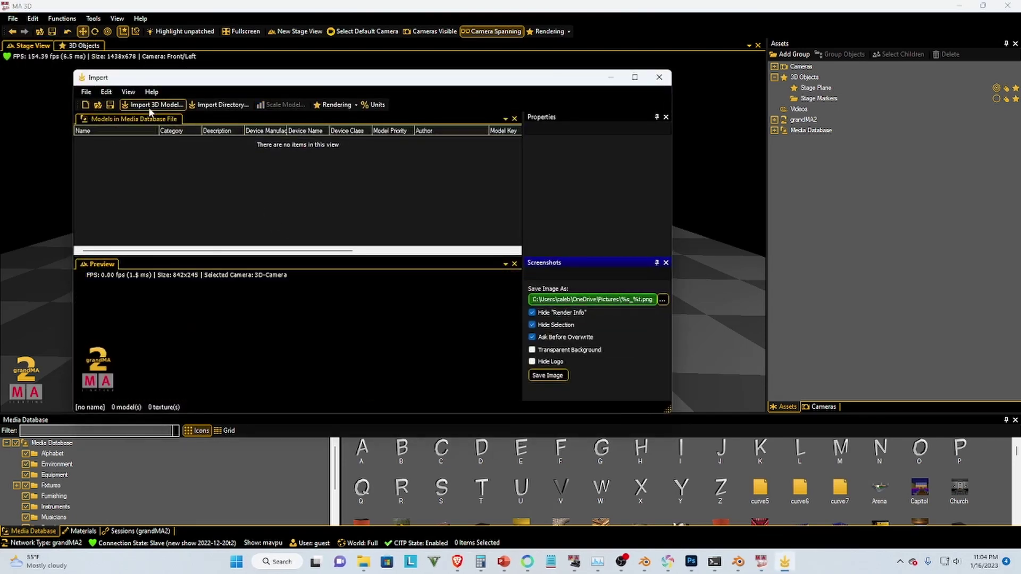
pyautogui.click(152, 107)
pyautogui.click(245, 400)
pyautogui.click(640, 455)
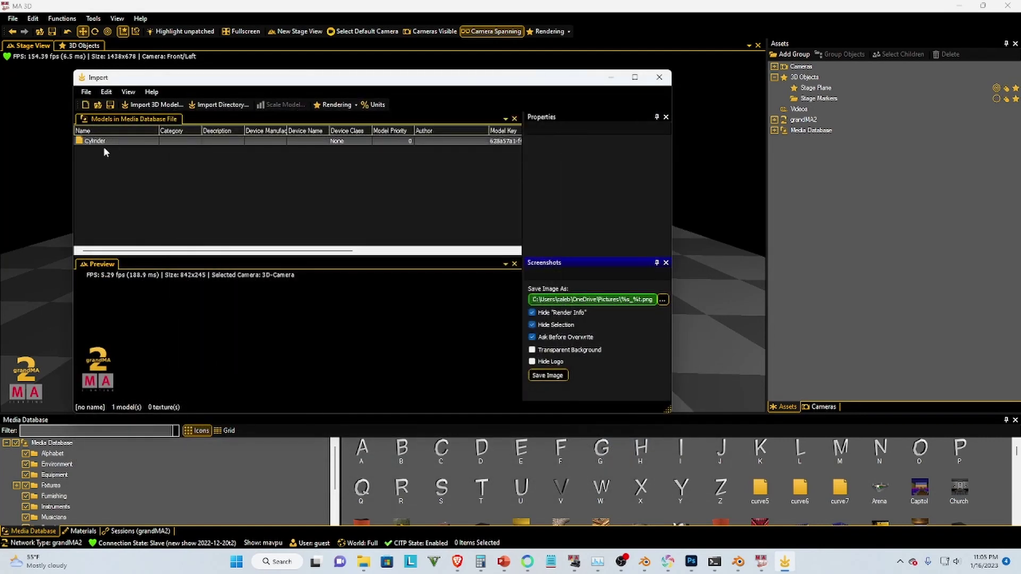
pyautogui.click(97, 142)
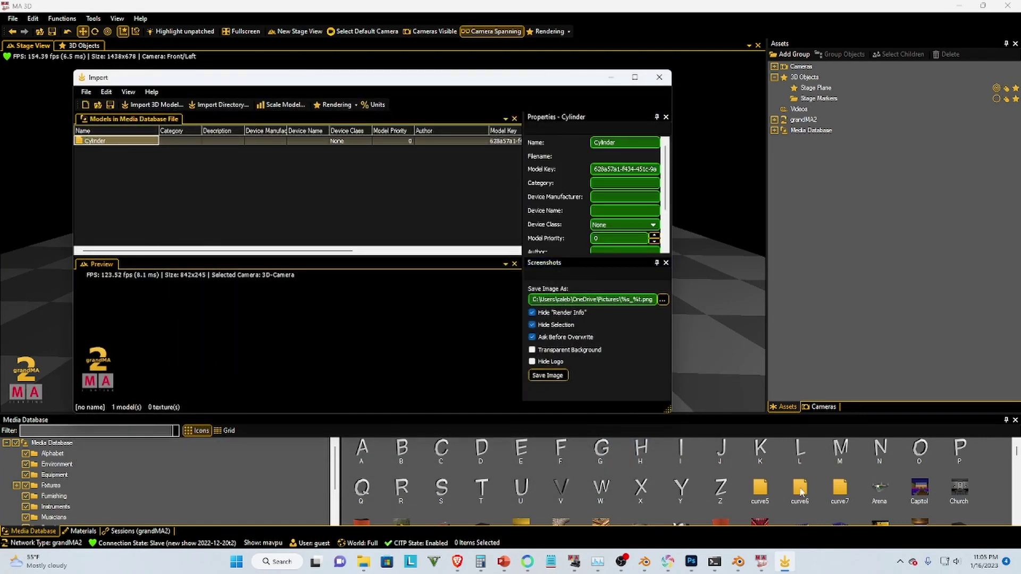
# Step: Rename the imported Cylinder model to curvewall104
pyautogui.click(112, 141)
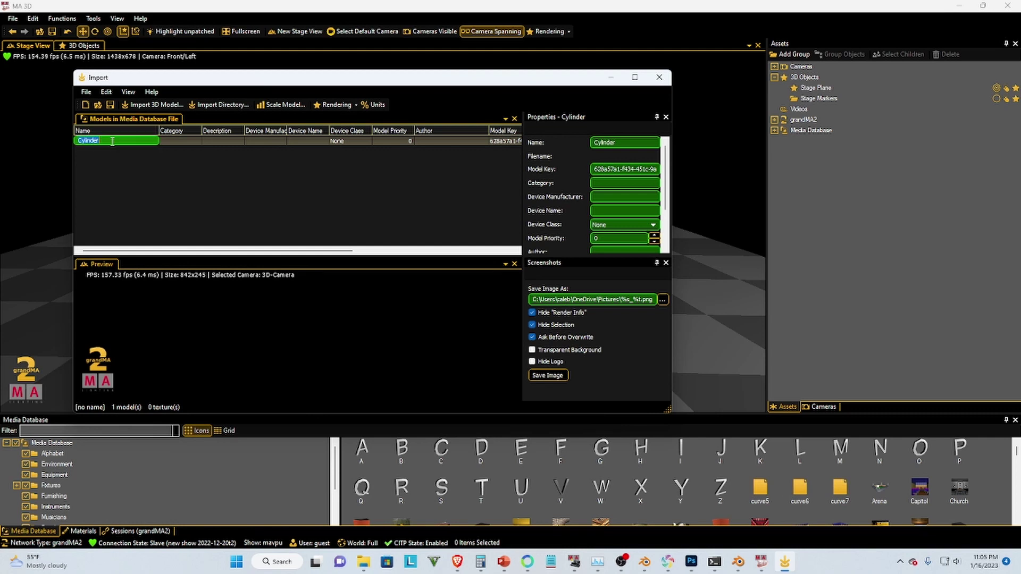
pyautogui.write('curvewall104')
pyautogui.press('Return')
# Step: Save the media database file as curvewall104 in the 3d folder and close the import window
pyautogui.click(86, 92)
pyautogui.click(112, 142)
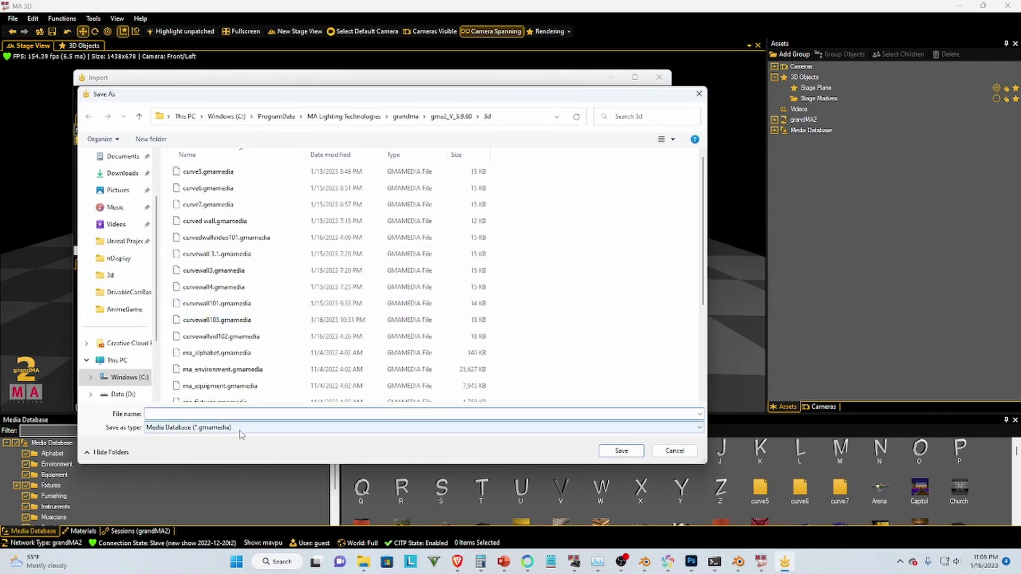
pyautogui.write('curvewall104')
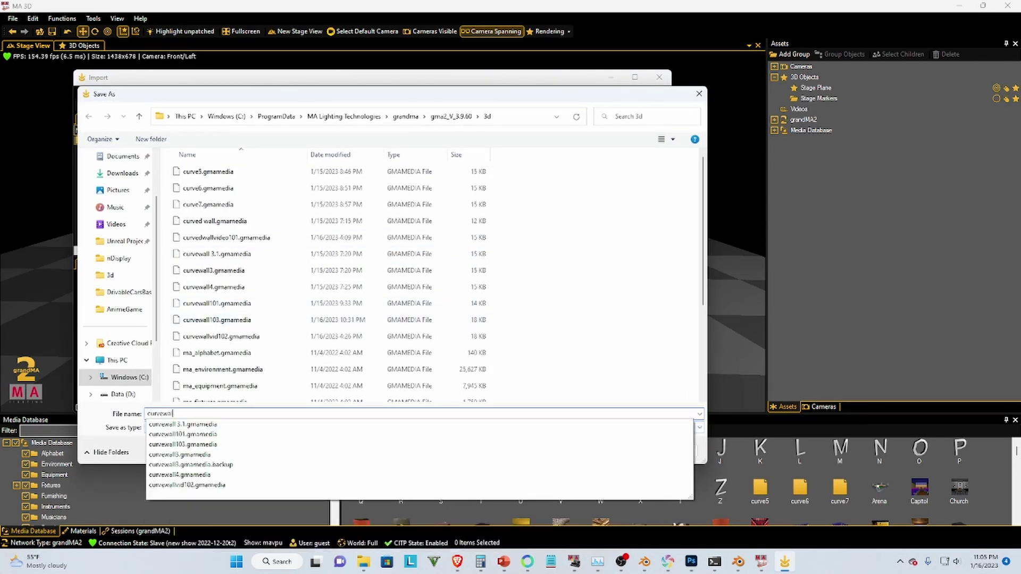
pyautogui.press('Return')
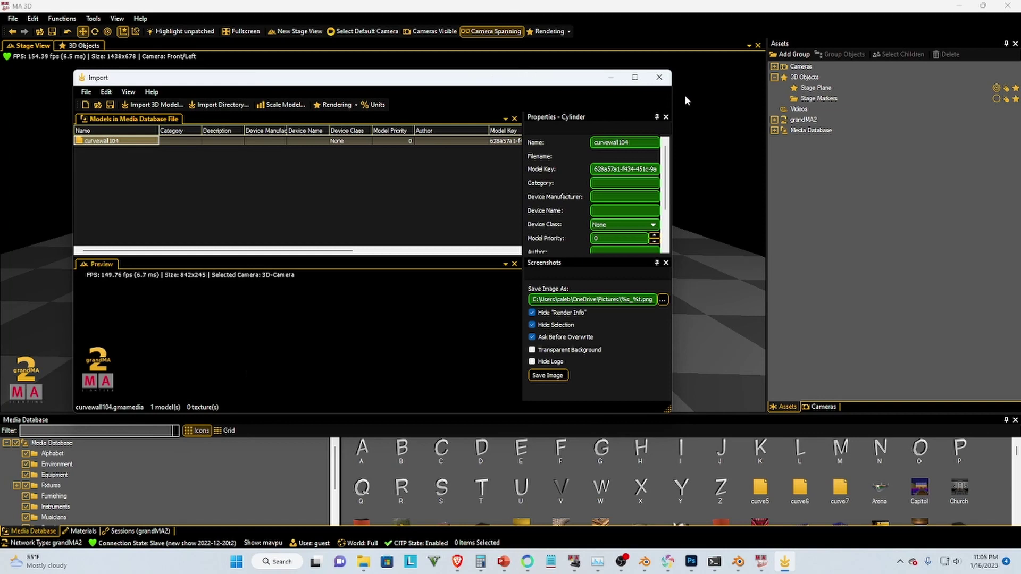
pyautogui.click(661, 79)
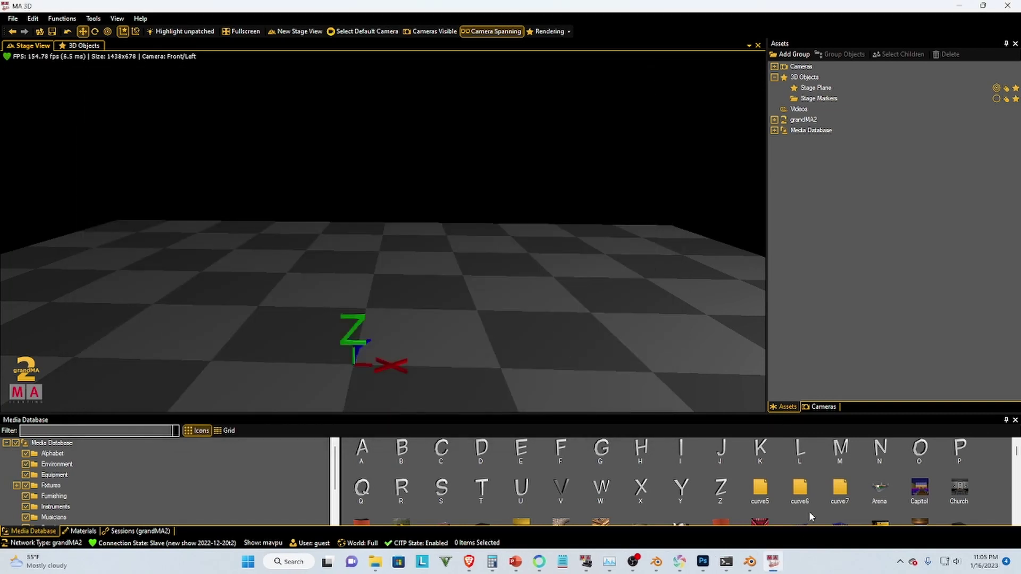
# Step: Filter the media database for curvewall104 and place that model on the stage
pyautogui.click(71, 428)
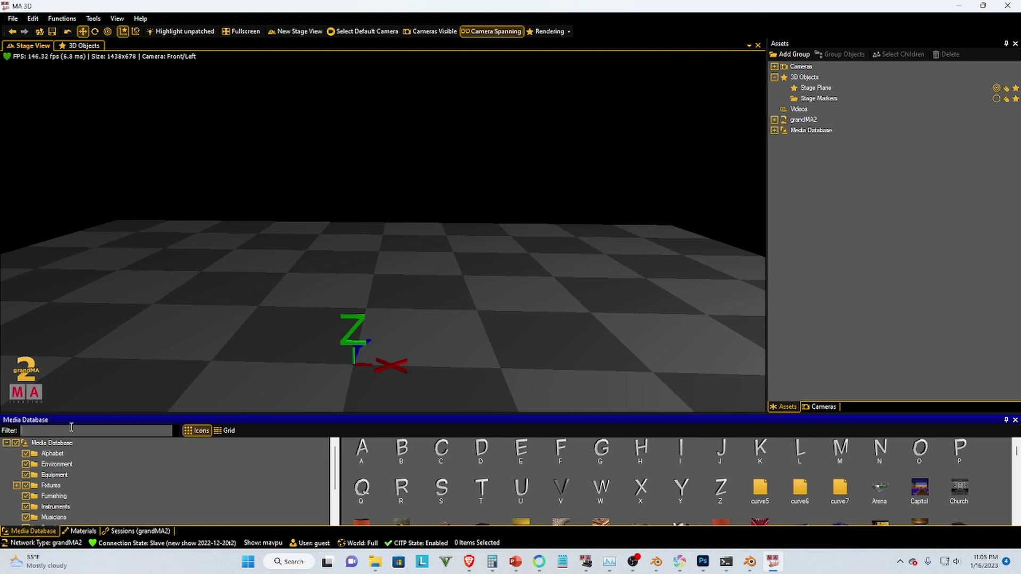
pyautogui.write('curvewall104')
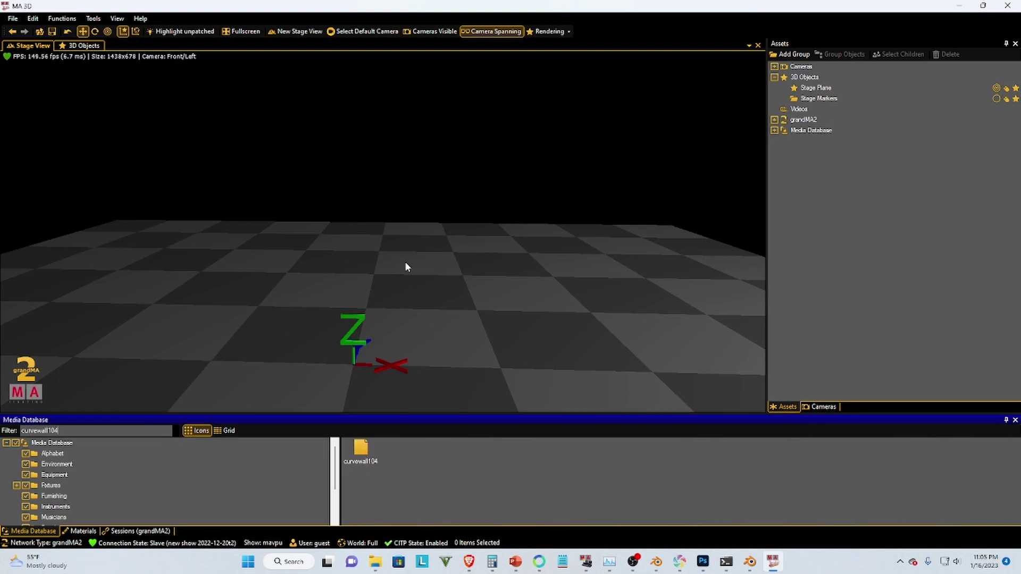
pyautogui.scroll(-5, 407, 290)
pyautogui.moveTo(433, 238); pyautogui.dragTo(459, 242, button='middle')
pyautogui.moveTo(359, 462); pyautogui.dragTo(406, 261)
# Step: Examine the placed curved wall's shape and faces from the left and front/left sides
pyautogui.moveTo(367, 113); pyautogui.dragTo(377, 200)
pyautogui.scroll(6, 413, 235)
pyautogui.moveTo(428, 249); pyautogui.dragTo(277, 269, button='right')
pyautogui.click(392, 256)
pyautogui.scroll(1, 367, 274)
pyautogui.scroll(-2, 320, 292)
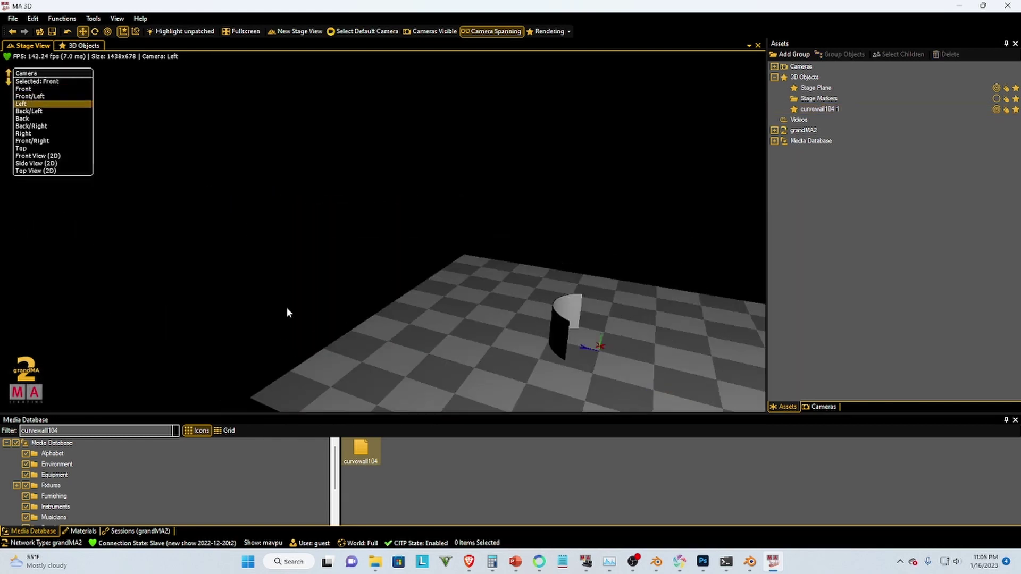
pyautogui.scroll(1, 340, 263)
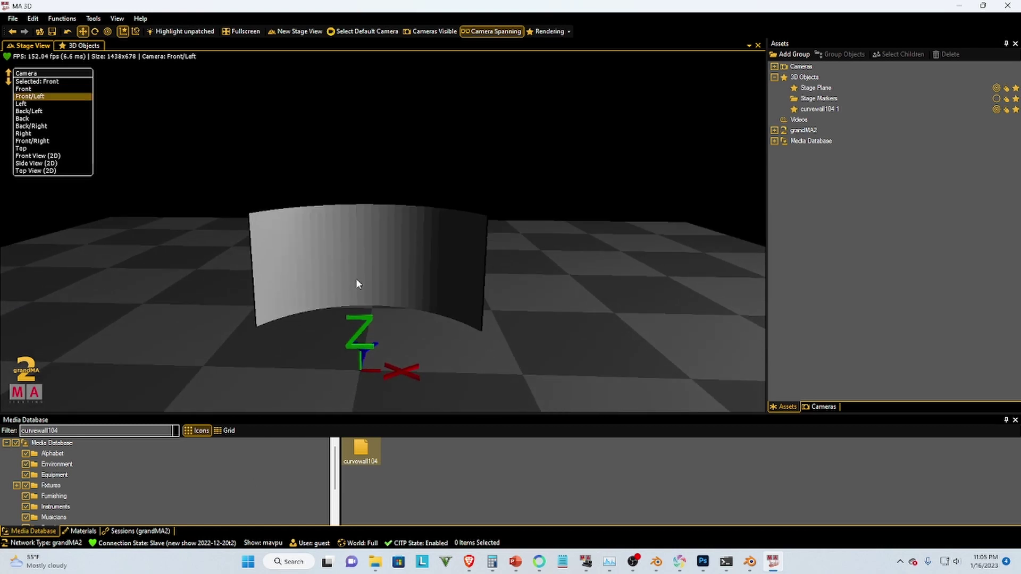
# Step: Select the curved wall, list its materials, and widen the Name column to show the full material names
pyautogui.click(351, 291)
pyautogui.click(84, 531)
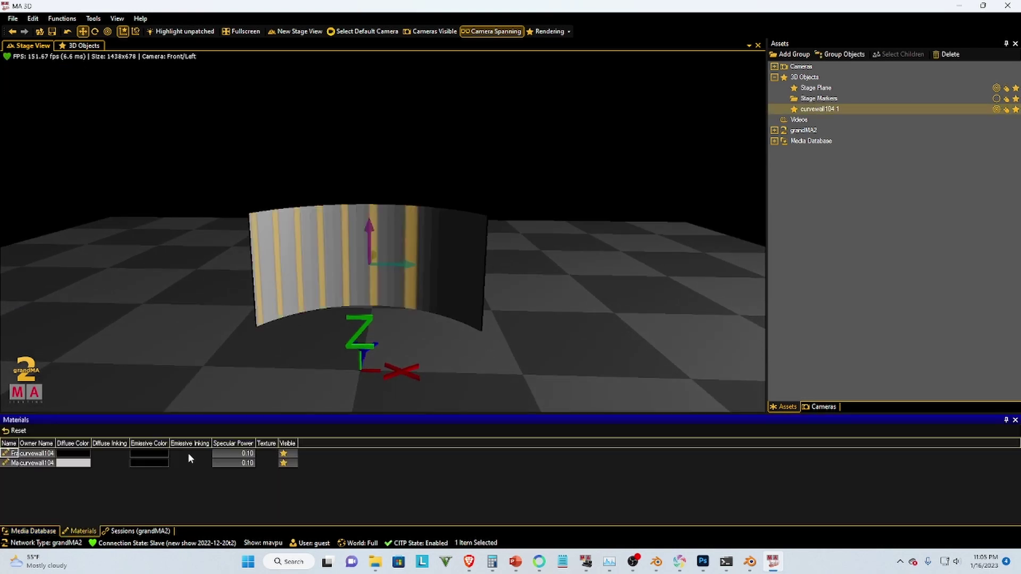
pyautogui.moveTo(20, 444); pyautogui.dragTo(52, 444)
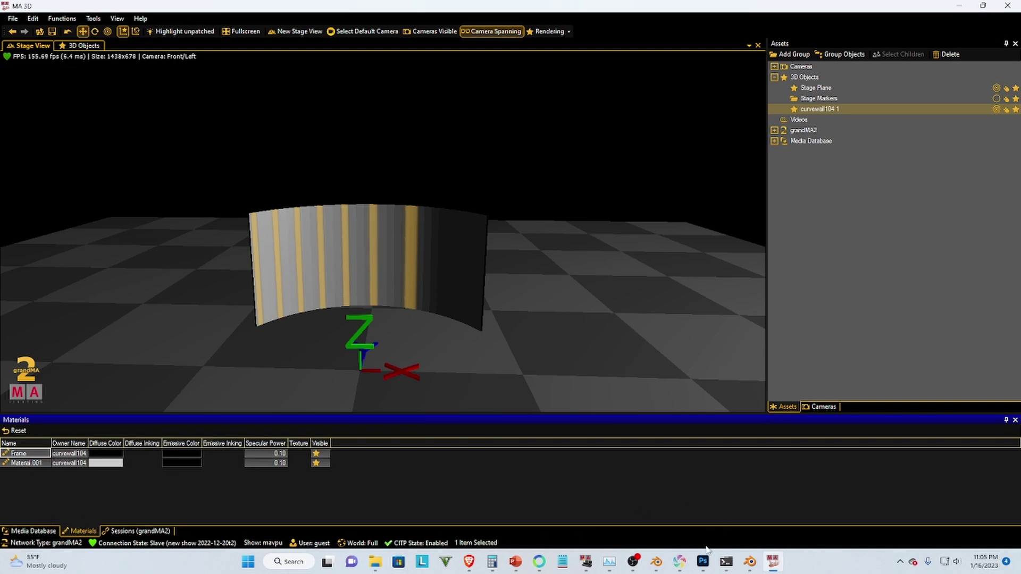
# Step: Switch to Blender, open the name of Material.001 for editing without renaming it, and return to MA 3D
pyautogui.click(656, 562)
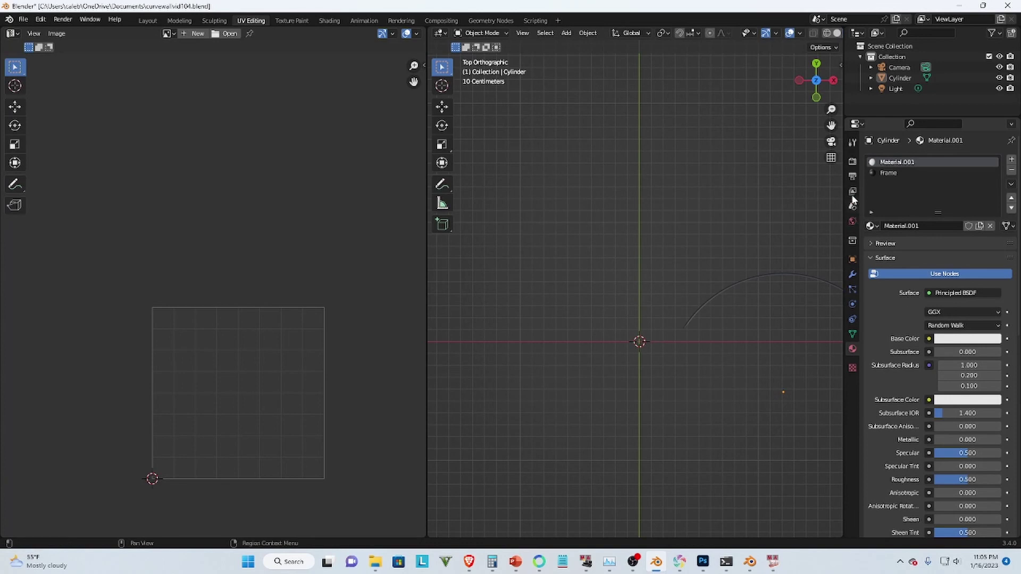
pyautogui.doubleClick(928, 163)
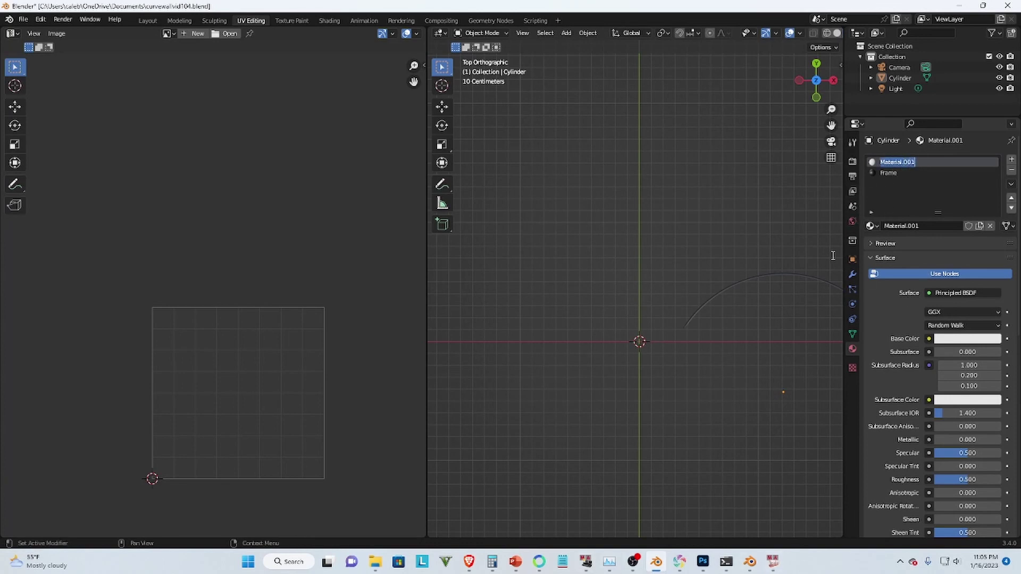
pyautogui.click(657, 563)
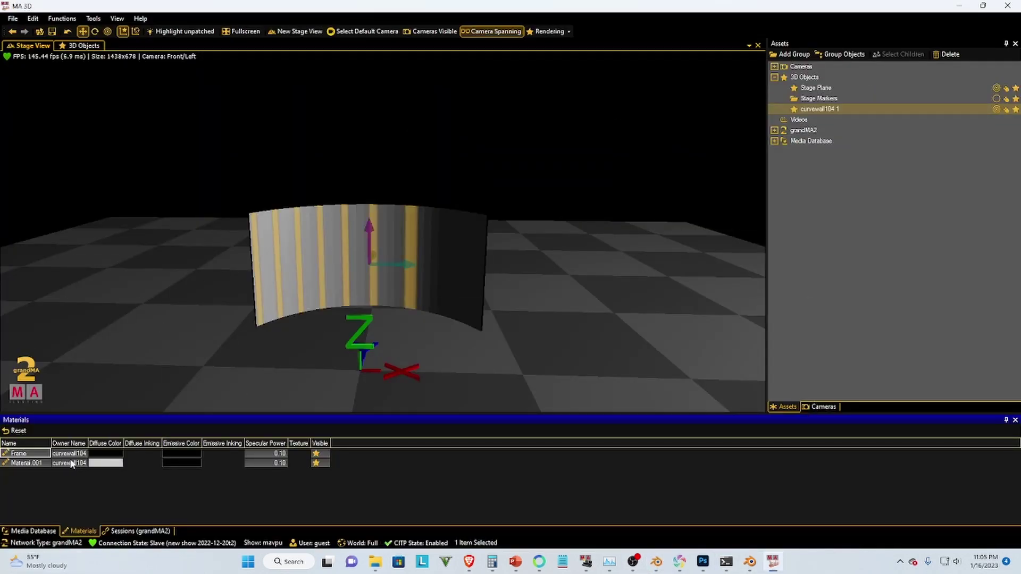
pyautogui.click(301, 454)
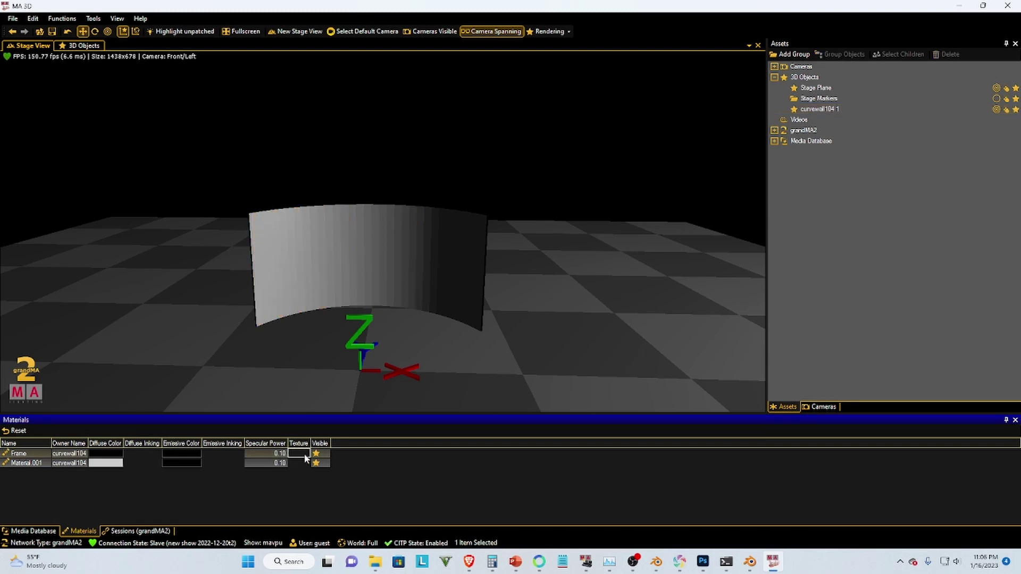
pyautogui.click(303, 453)
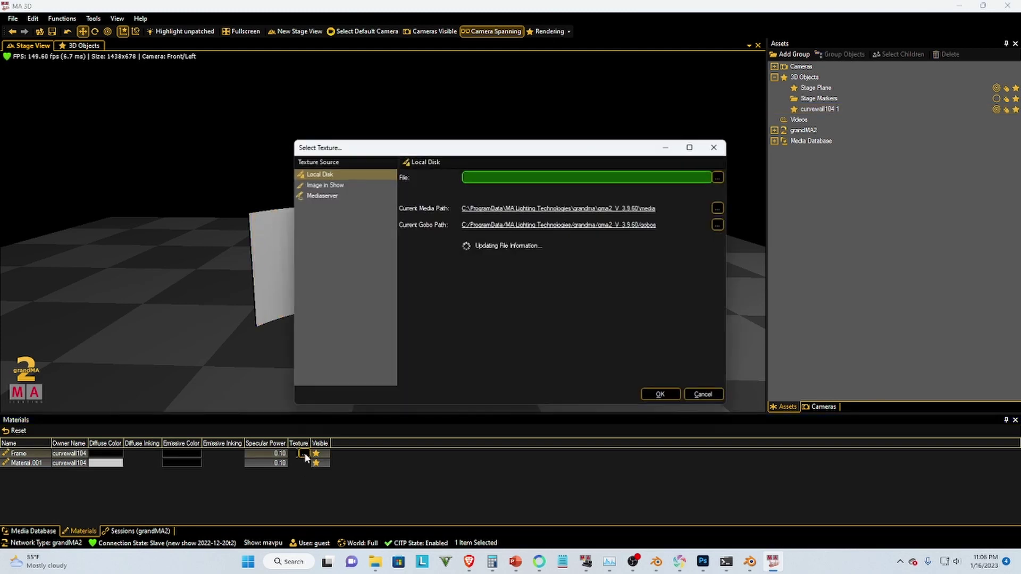
pyautogui.press('Escape')
# Step: Assign the image backdrop.png from the Pictures folder as the texture of Material.001, copying it into the show file
pyautogui.click(304, 463)
pyautogui.click(304, 463)
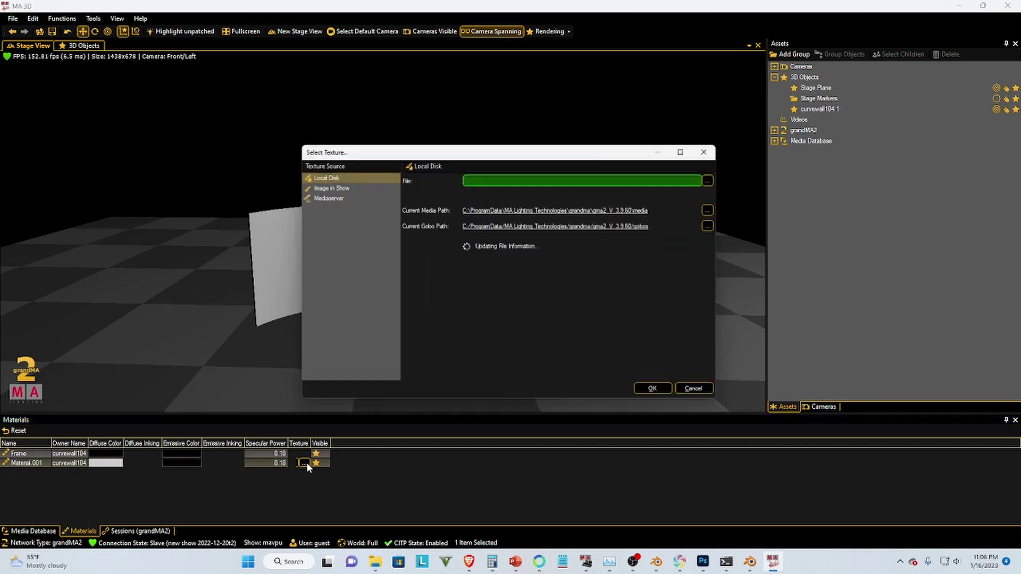
pyautogui.click(718, 177)
pyautogui.click(419, 315)
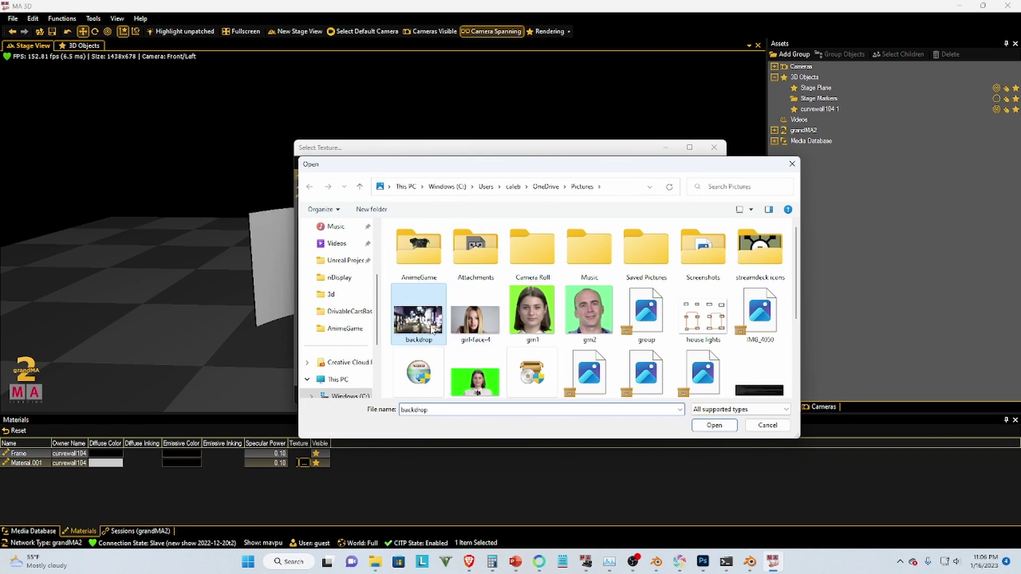
pyautogui.click(715, 426)
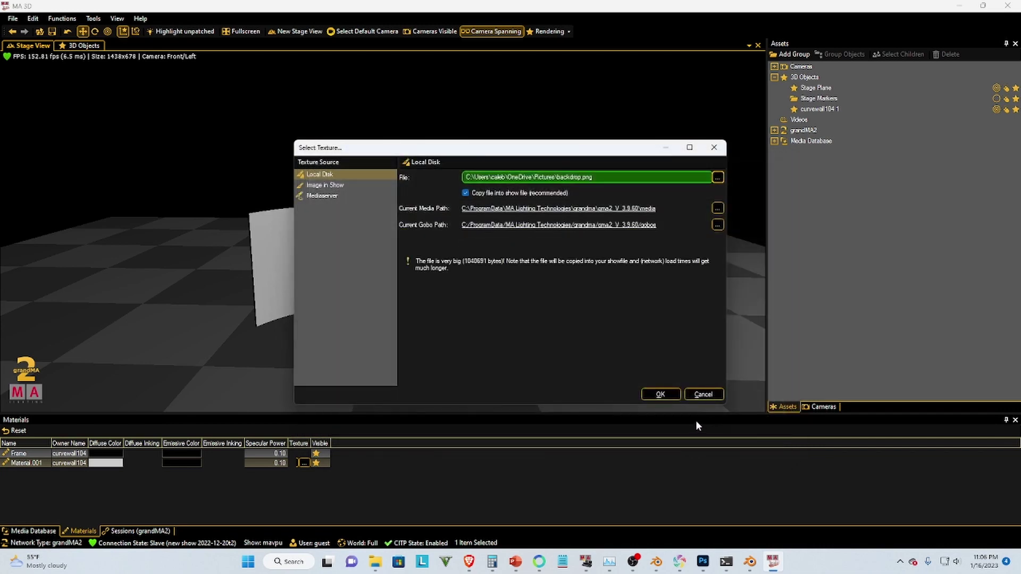
pyautogui.click(660, 394)
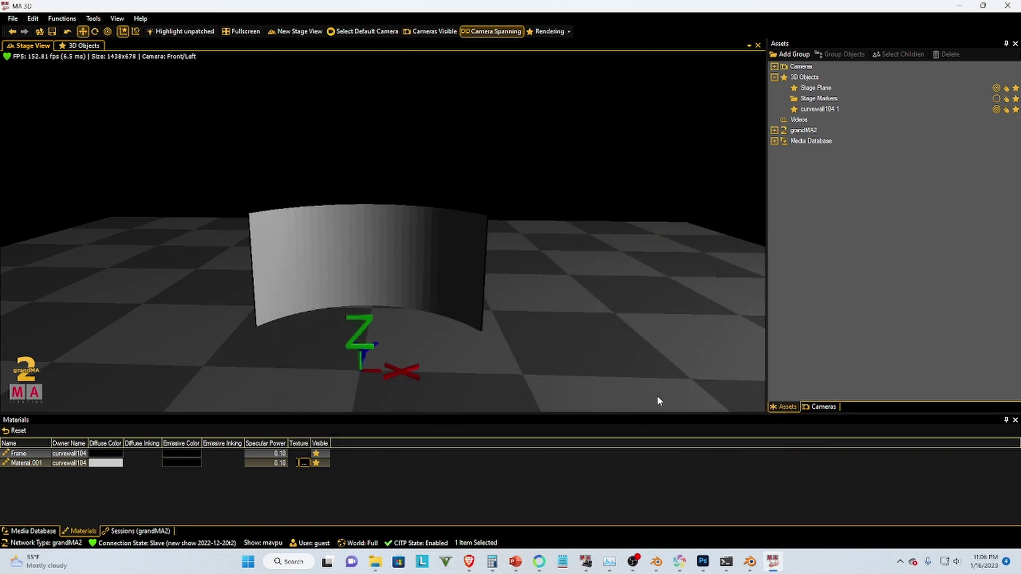
pyautogui.click(439, 420)
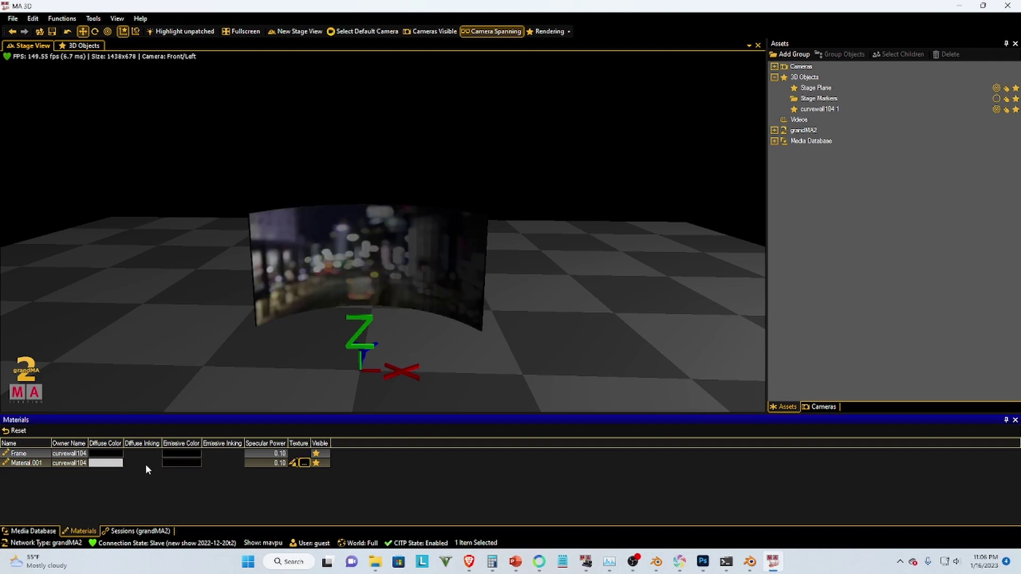
# Step: Set the emissive color of Material.001 to white
pyautogui.click(172, 463)
pyautogui.click(176, 463)
pyautogui.click(558, 215)
pyautogui.click(469, 291)
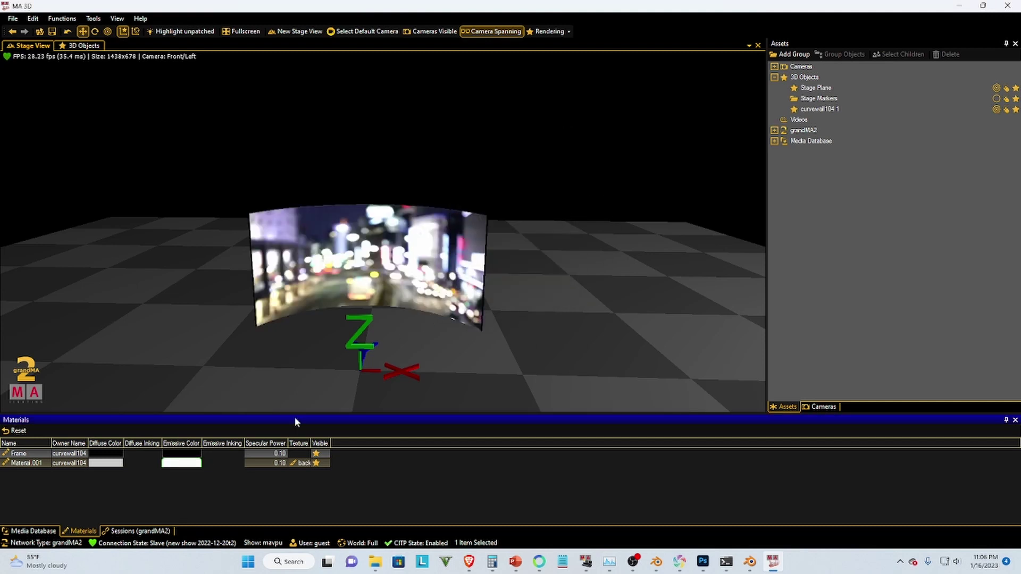
# Step: Change the emissive color of Material.001 to light grey
pyautogui.click(181, 463)
pyautogui.click(530, 215)
pyautogui.click(471, 288)
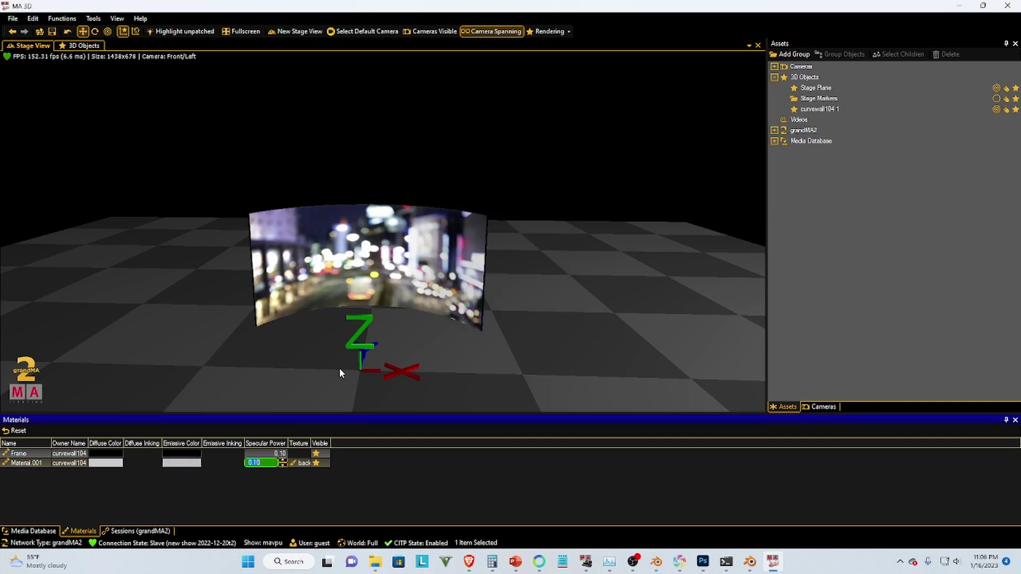
# Step: Set the specular power of Material.001 to 0.05
pyautogui.click(374, 295)
pyautogui.click(279, 463)
pyautogui.press('BackSpace')
pyautogui.write('.05')
pyautogui.press('Return')
pyautogui.scroll(5, 393, 298)
pyautogui.scroll(-3, 388, 253)
pyautogui.click(460, 261)
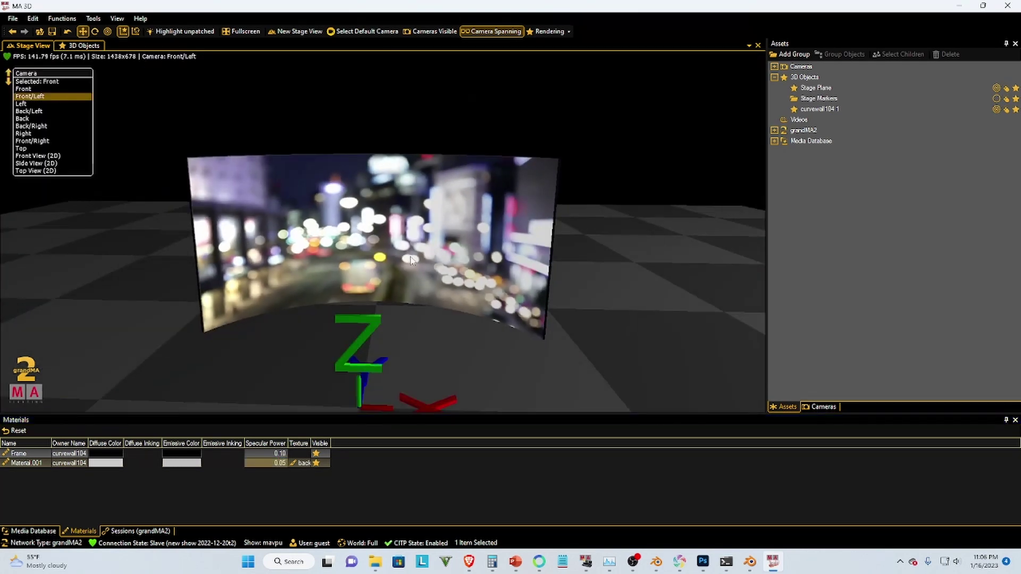
pyautogui.press('Down')
pyautogui.press('Down')
pyautogui.press('Up')
pyautogui.press('Up')
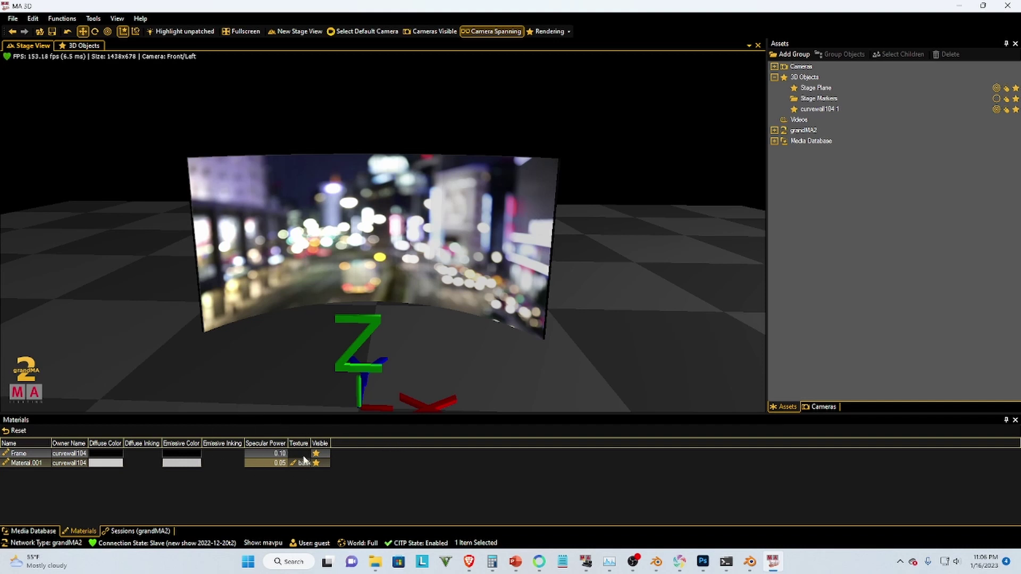
pyautogui.moveTo(664, 568)
pyautogui.scroll(-5, 409, 205)
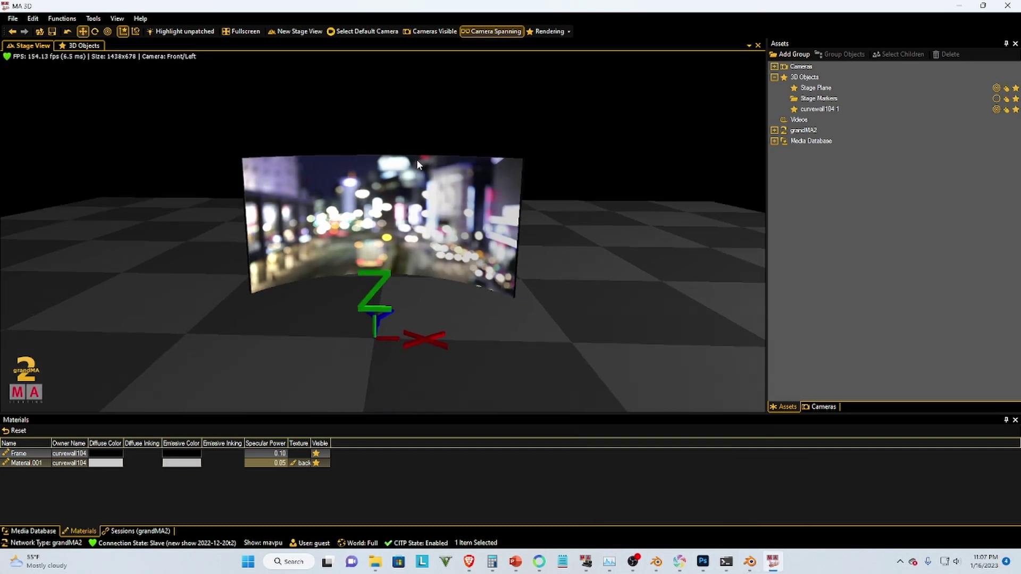
pyautogui.scroll(2, 405, 125)
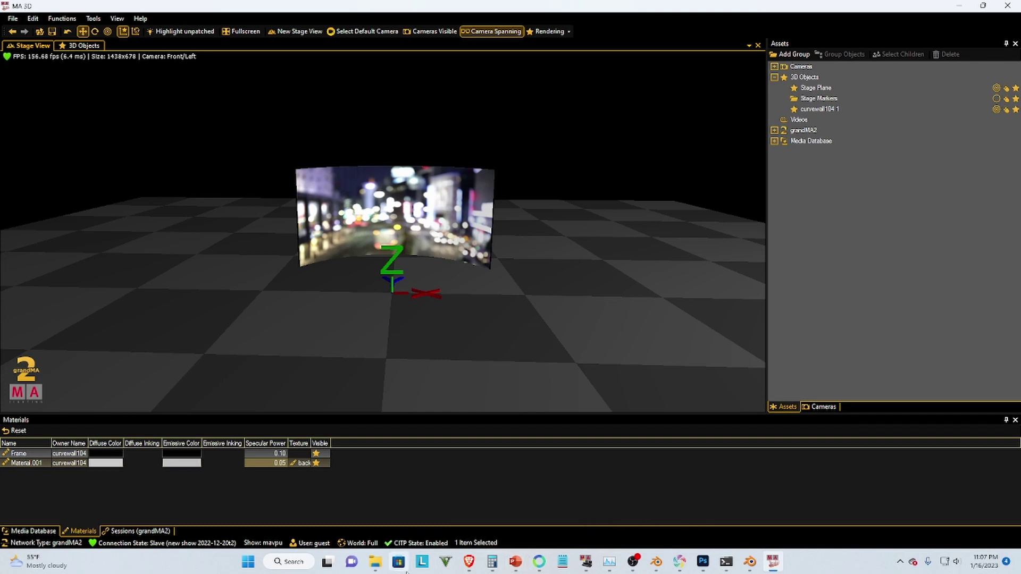
# Step: Switch to Capture and delete the selected curved screen with its surrounding geometry, plus the material New material
pyautogui.click(680, 564)
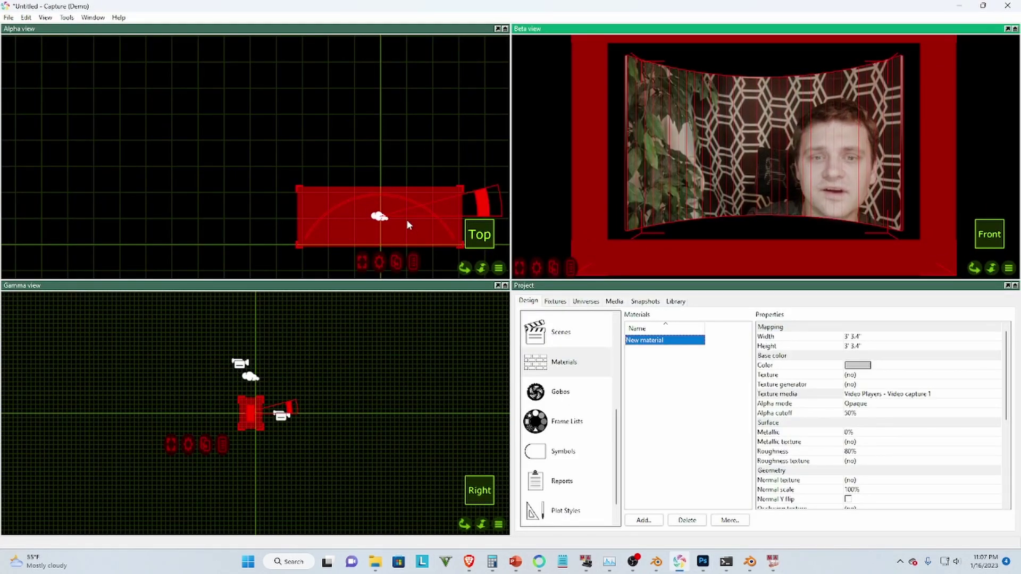
pyautogui.scroll(-1, 656, 184)
pyautogui.scroll(-1, 478, 114)
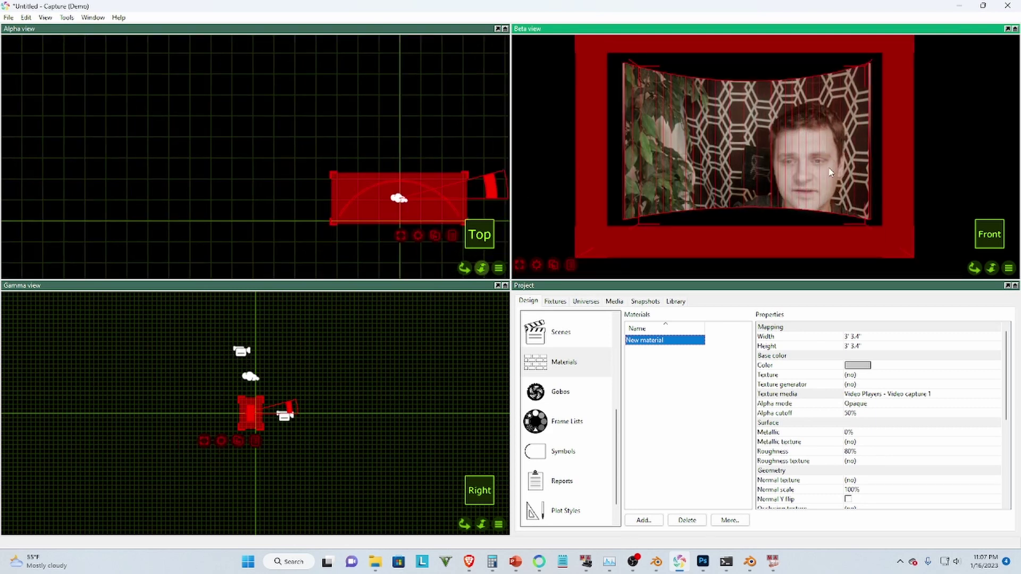
pyautogui.press('Delete')
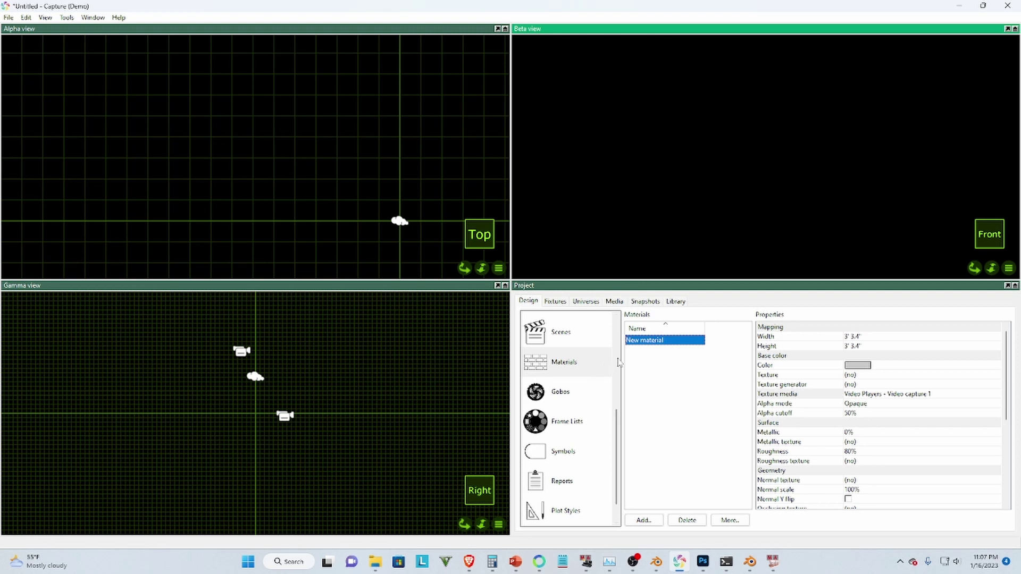
pyautogui.click(687, 520)
# Step: Start importing a model into the emptied Capture project
pyautogui.click(9, 17)
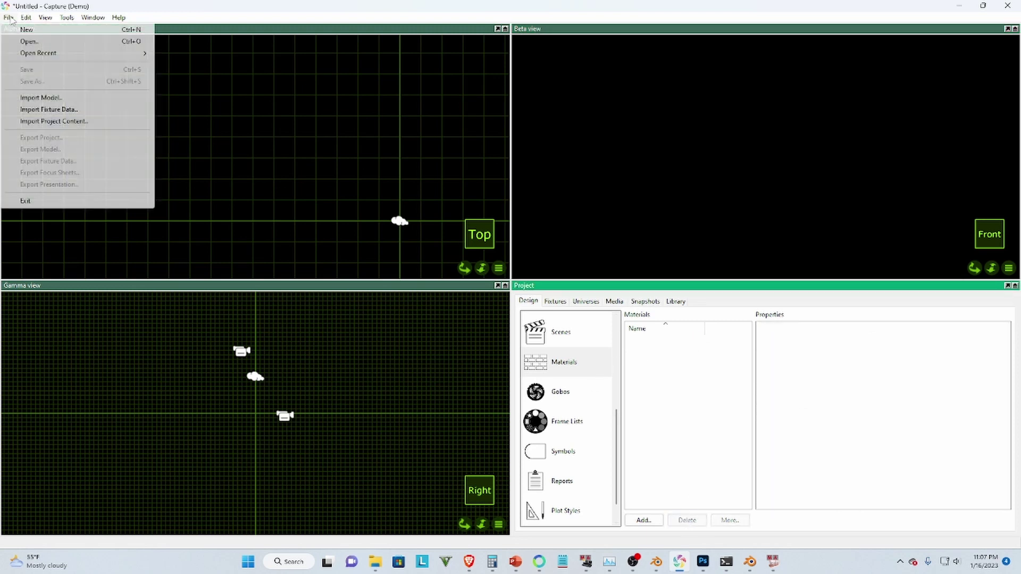
# Step: Start a model import and browse the Documents folder for the curved wall file
pyautogui.click(37, 101)
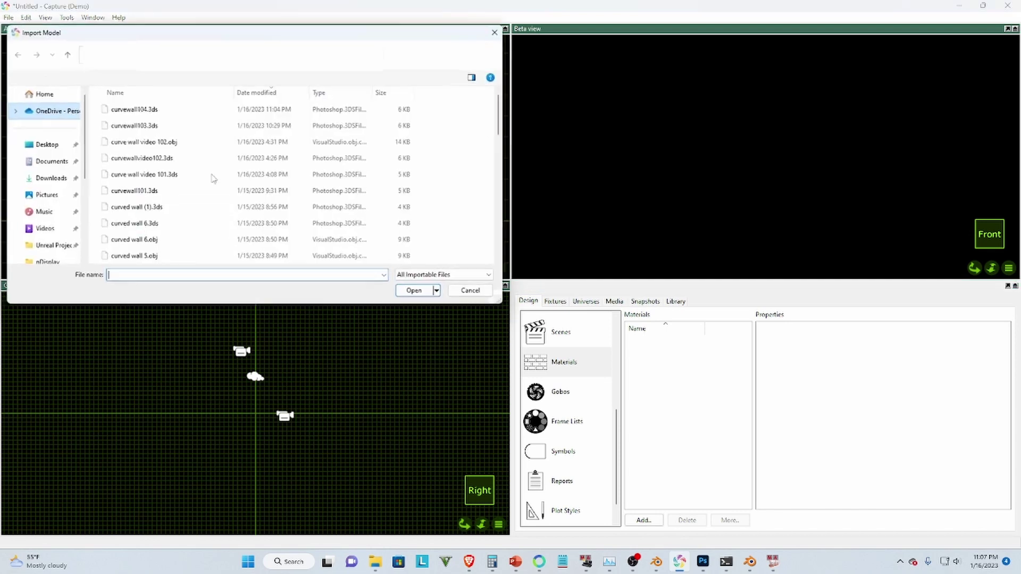
pyautogui.scroll(-2, 193, 195)
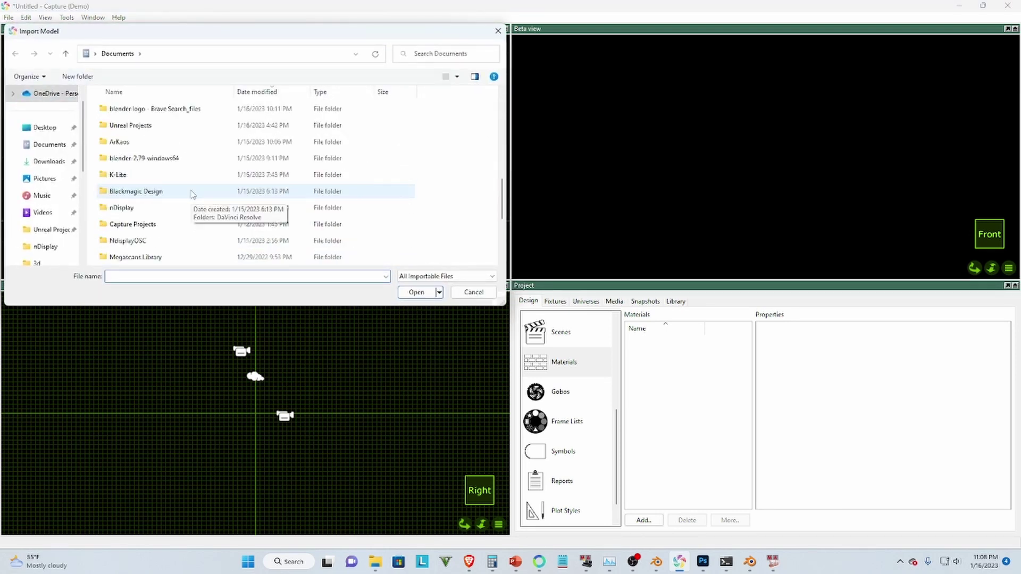
pyautogui.scroll(4, 192, 197)
pyautogui.scroll(1, 178, 211)
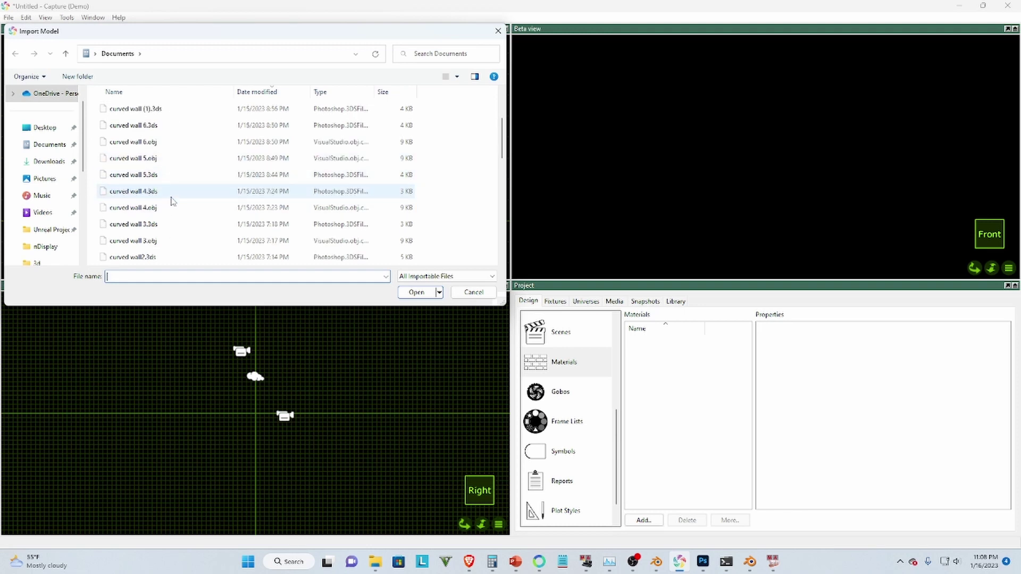
pyautogui.scroll(-2, 173, 215)
pyautogui.scroll(-1, 173, 216)
pyautogui.scroll(2, 177, 212)
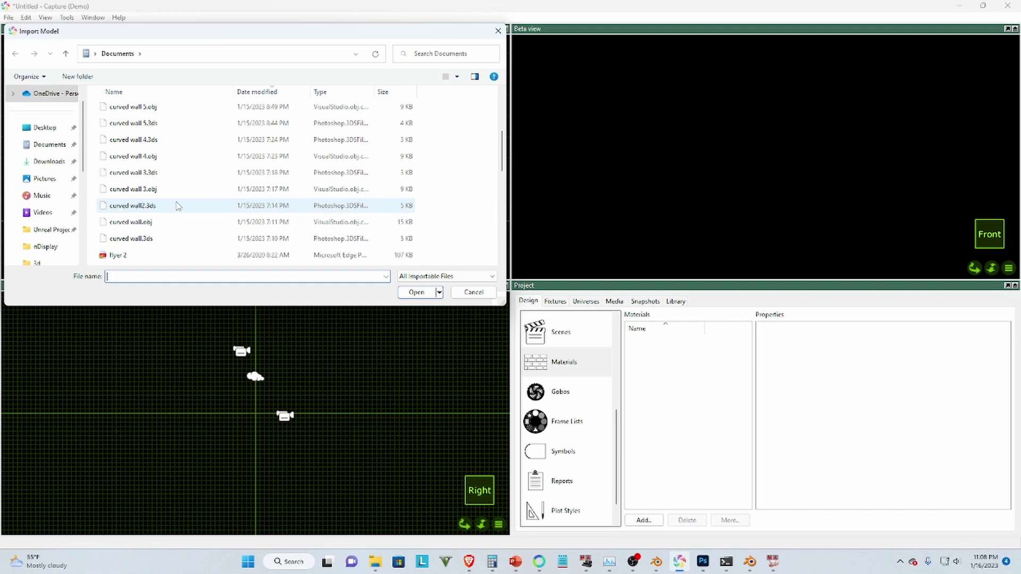
pyautogui.scroll(3, 177, 206)
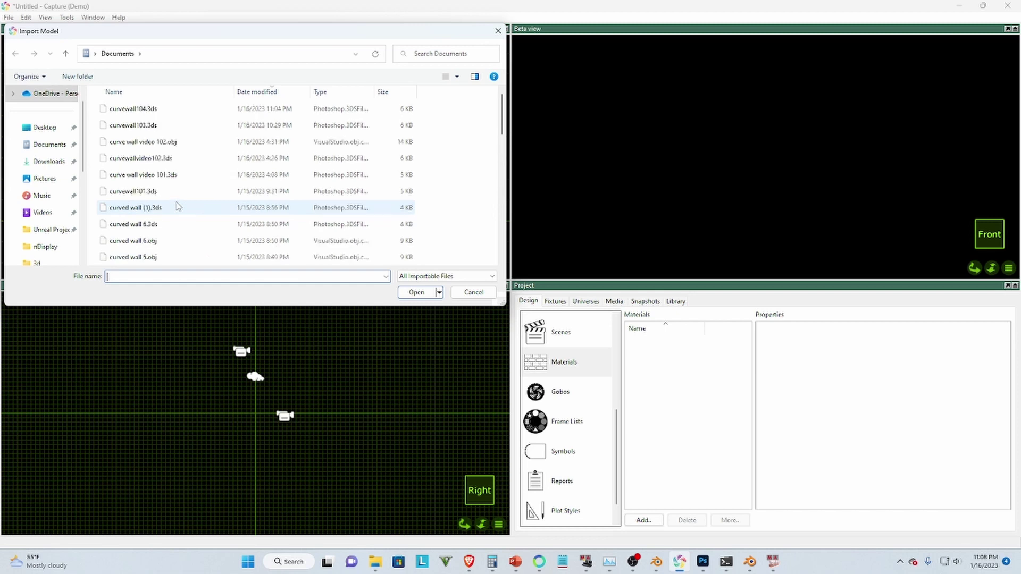
pyautogui.click(141, 109)
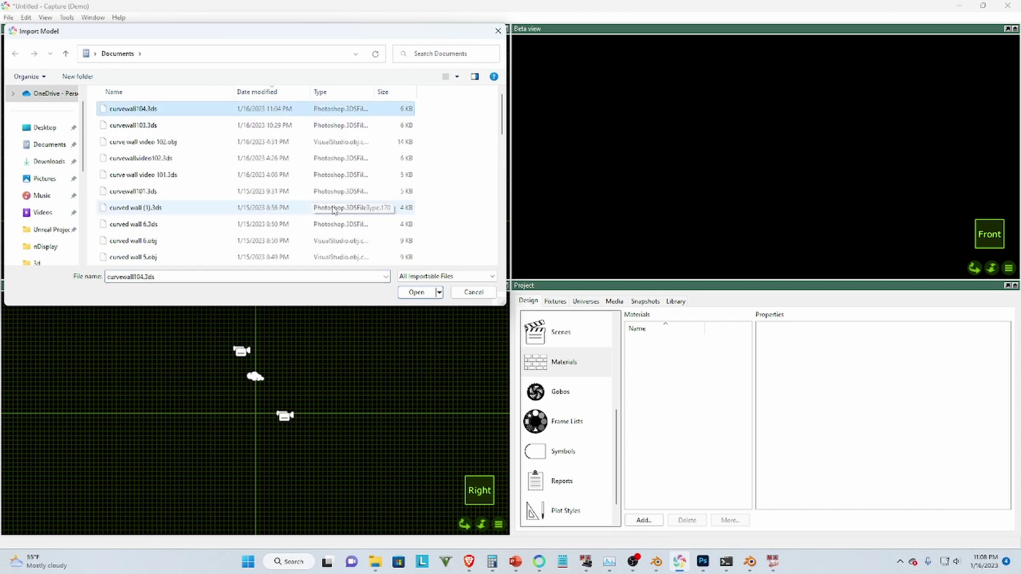
# Step: Switch to Blender and reduce the curved wall's height by scaling it along the Z axis
pyautogui.click(750, 561)
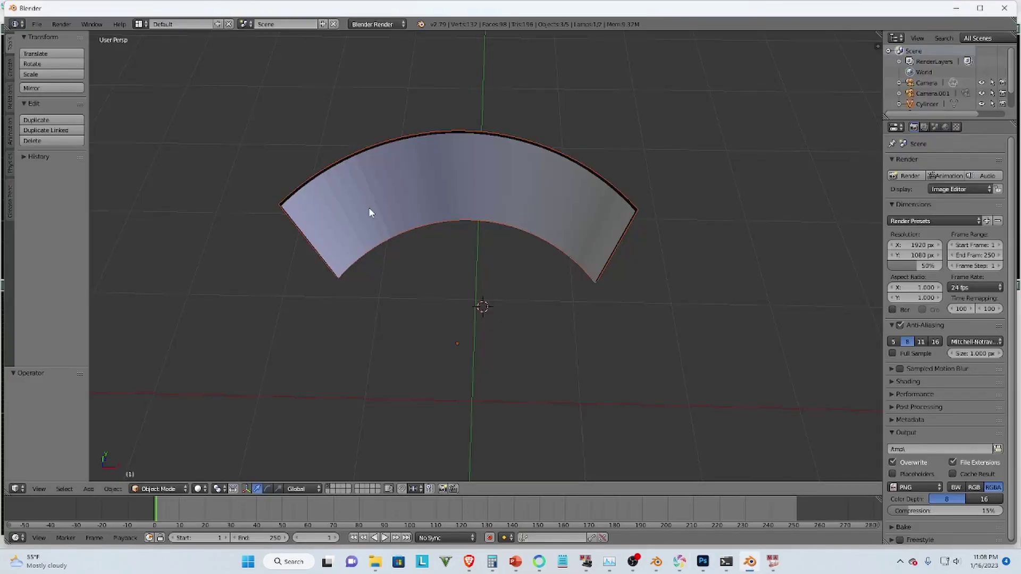
pyautogui.click(656, 562)
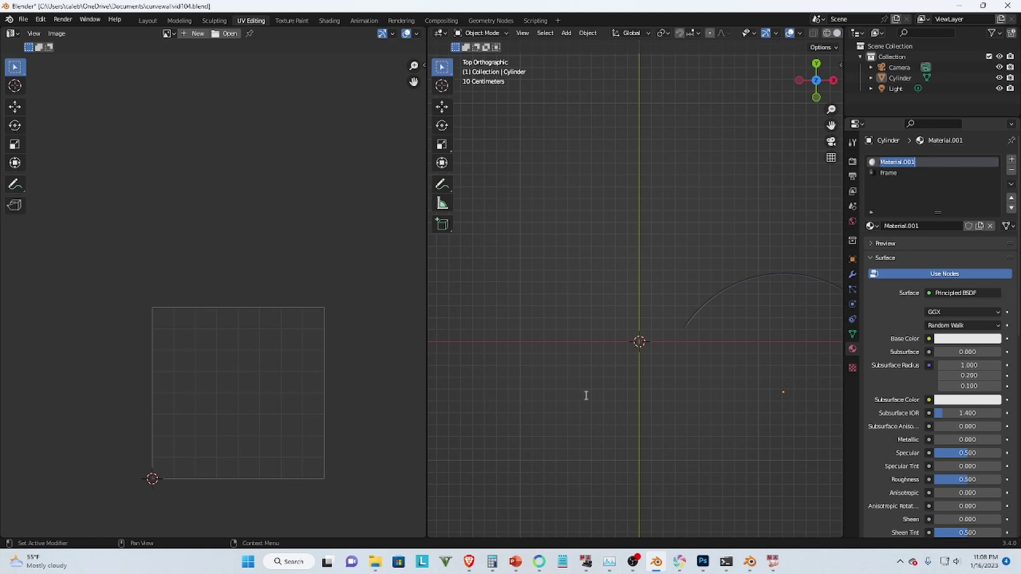
pyautogui.click(725, 373)
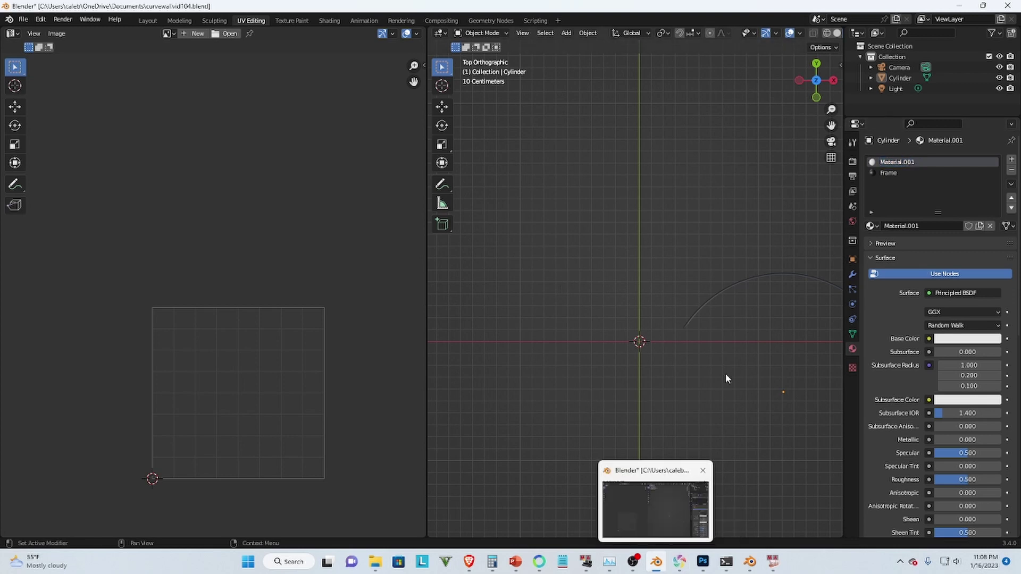
pyautogui.scroll(-1, 617, 337)
pyautogui.moveTo(547, 318); pyautogui.dragTo(656, 340, button='middle')
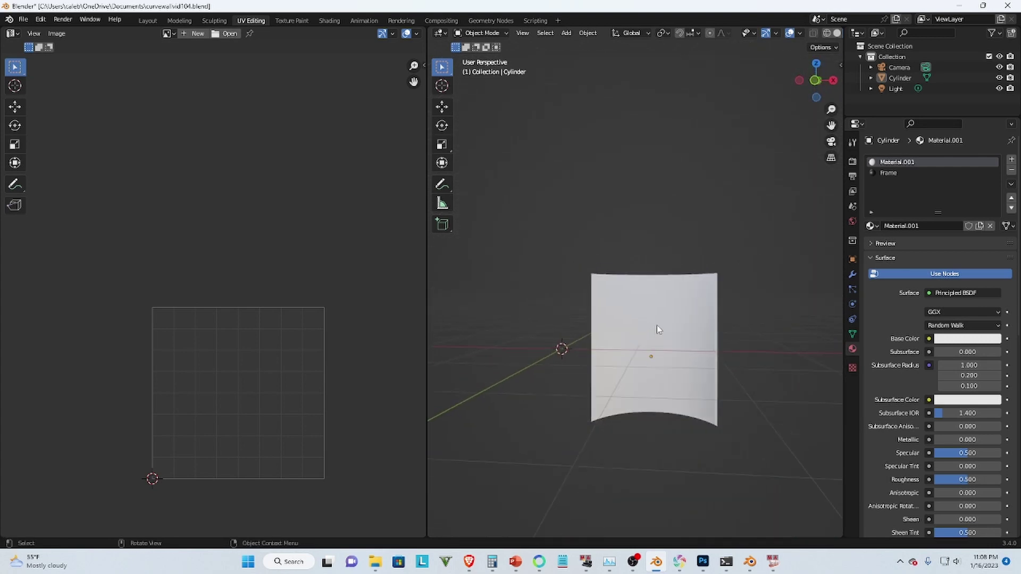
pyautogui.click(656, 324)
pyautogui.press('s')
pyautogui.press('z')
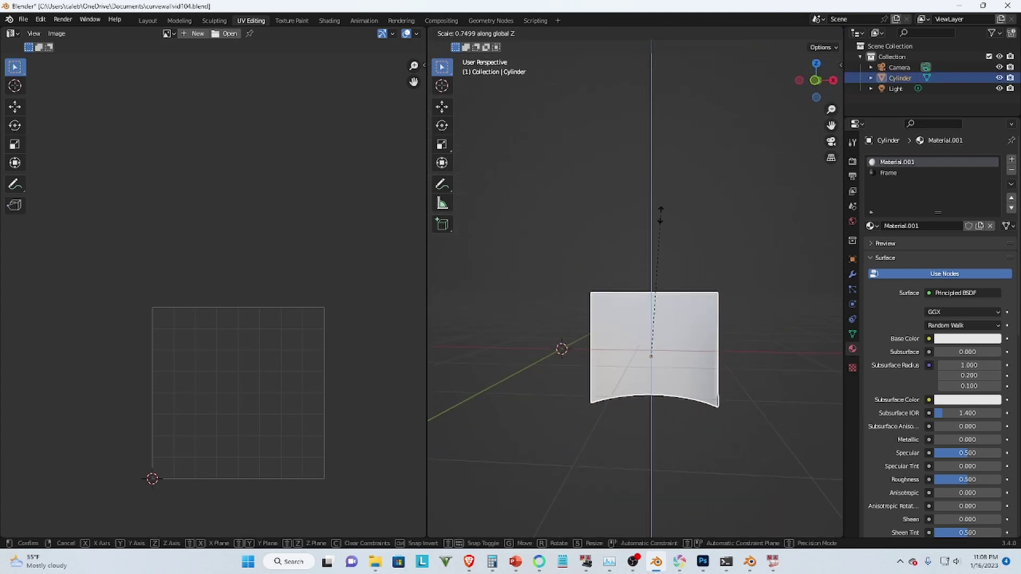
pyautogui.click(660, 257)
pyautogui.scroll(4, 678, 351)
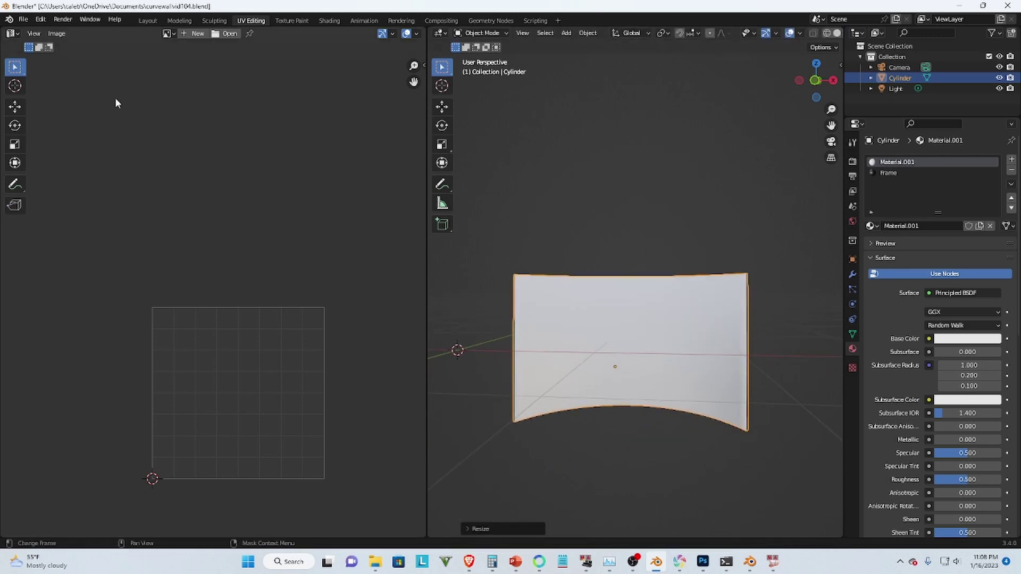
# Step: Export the model to the Documents folder as curvewallvid104.obj in the legacy Wavefront format
pyautogui.click(25, 20)
pyautogui.moveTo(66, 176)
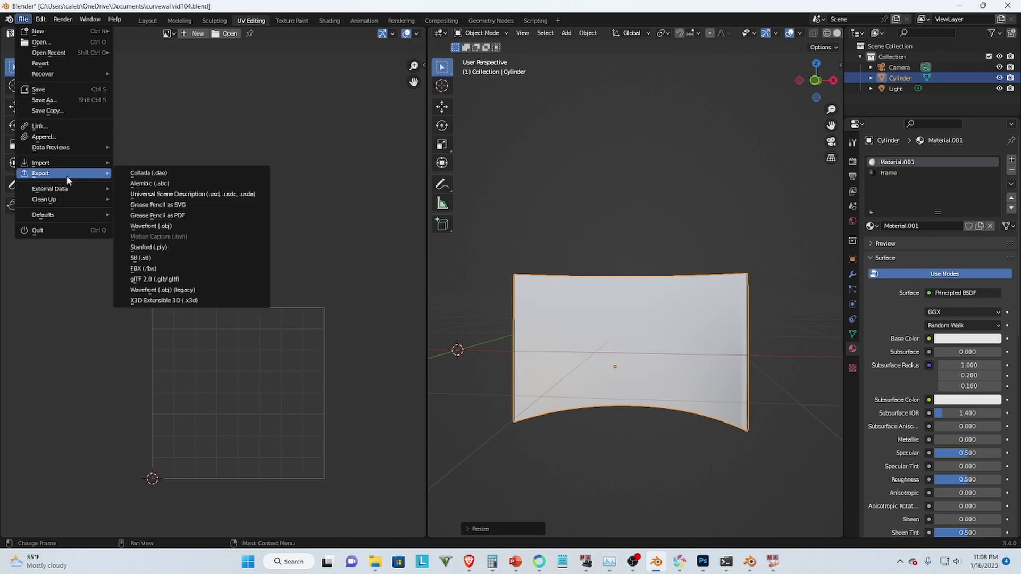
pyautogui.click(169, 291)
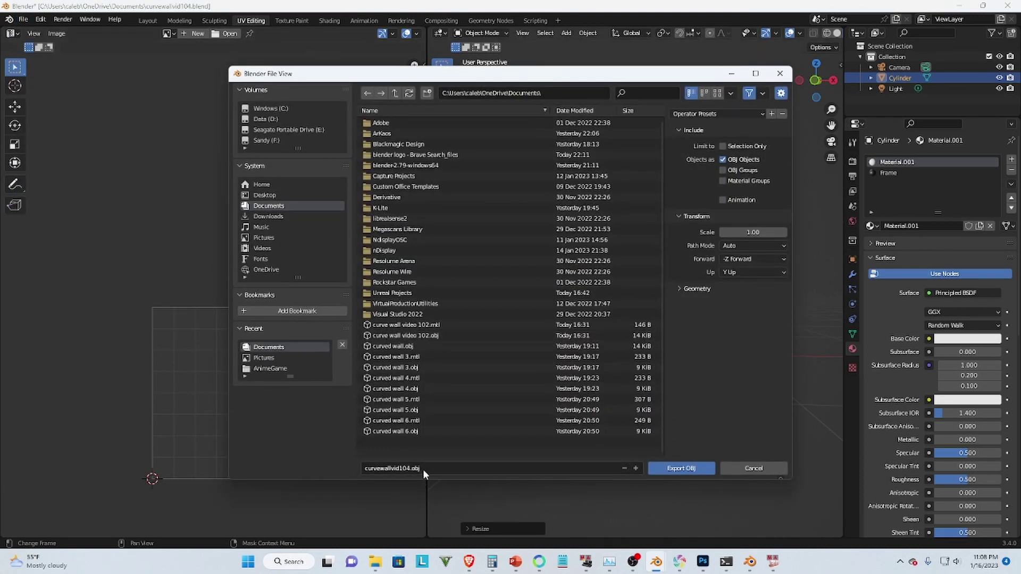
pyautogui.click(681, 469)
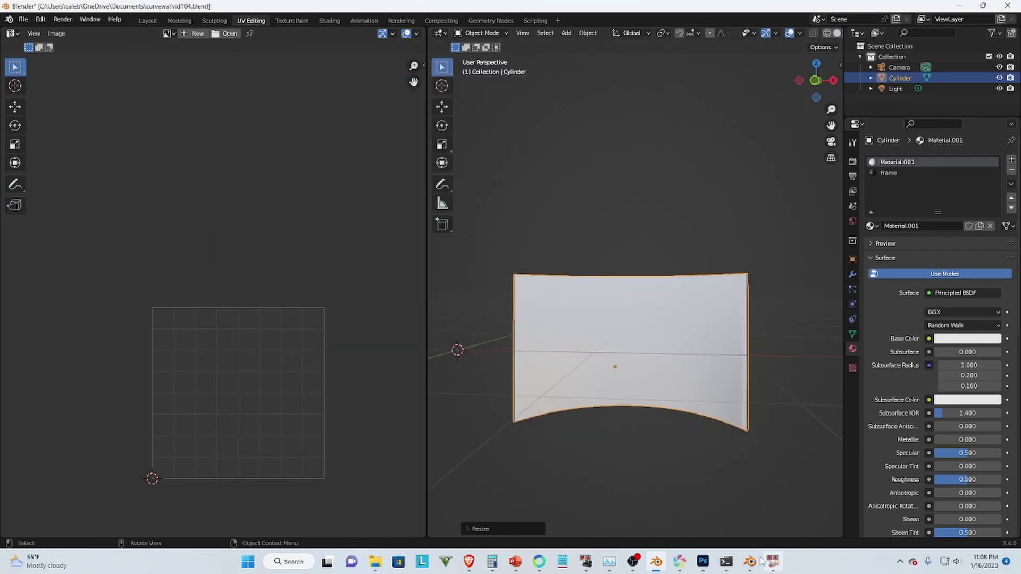
# Step: Switch back to Capture, refresh the Documents file listing and import curvewallvid104.obj
pyautogui.click(677, 564)
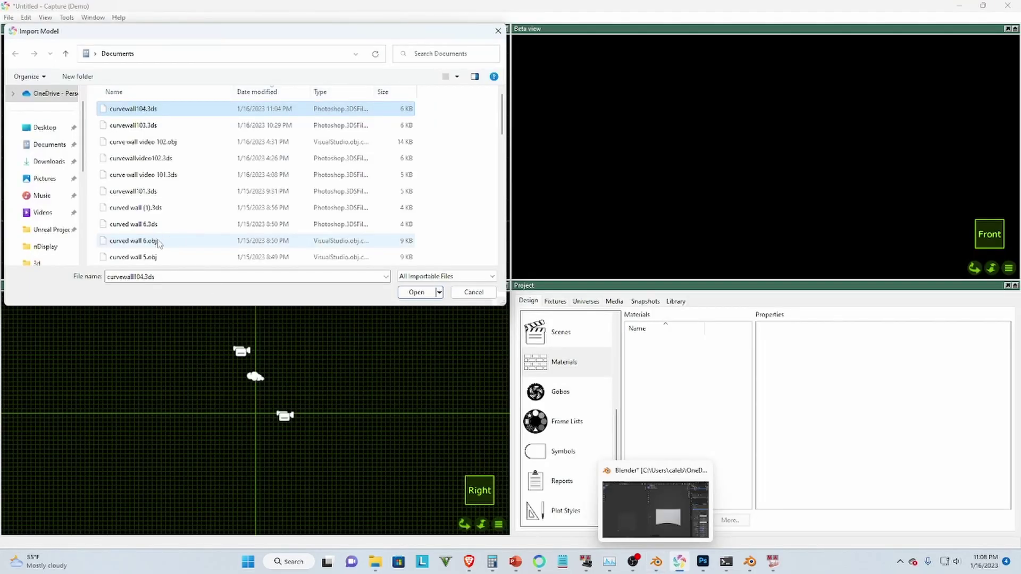
pyautogui.click(47, 146)
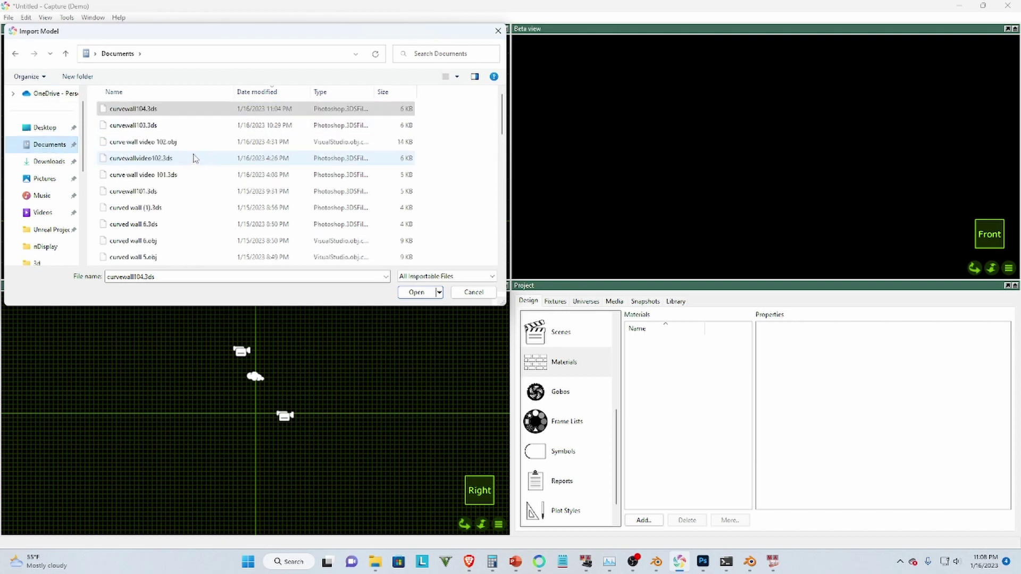
pyautogui.scroll(-10, 228, 192)
pyautogui.scroll(8, 228, 192)
pyautogui.scroll(2, 227, 192)
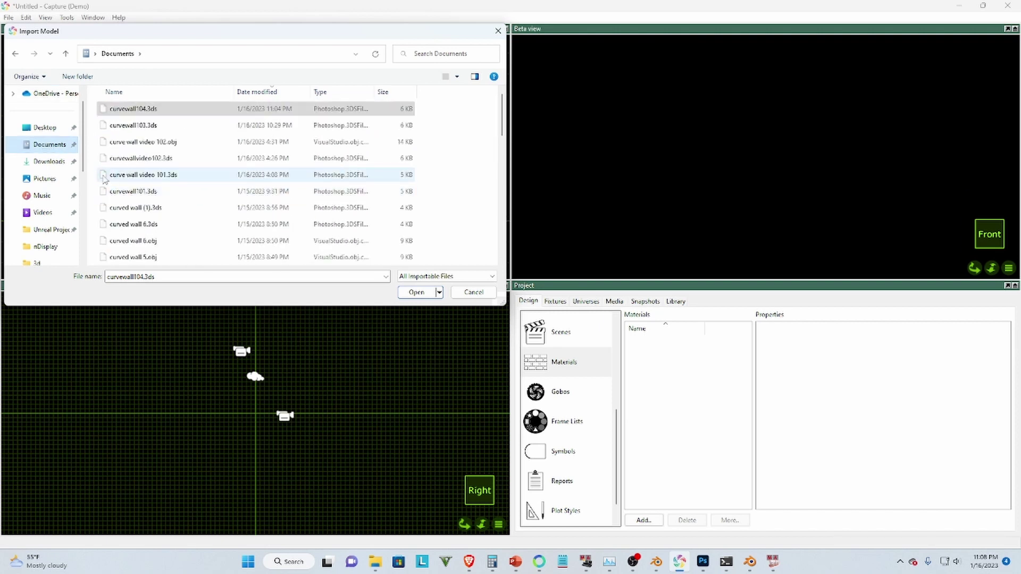
pyautogui.click(60, 162)
pyautogui.click(50, 145)
pyautogui.click(151, 109)
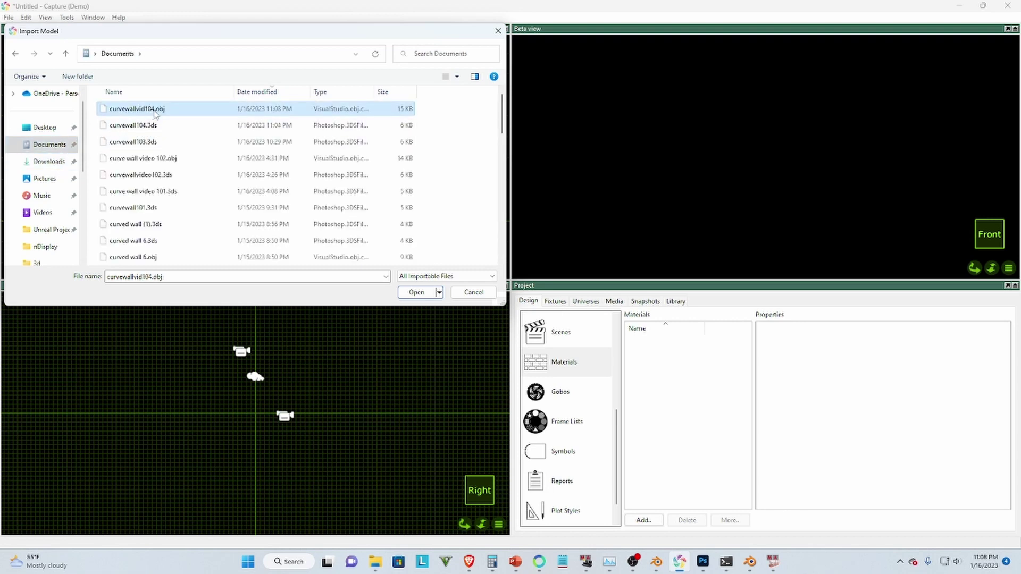
pyautogui.click(408, 291)
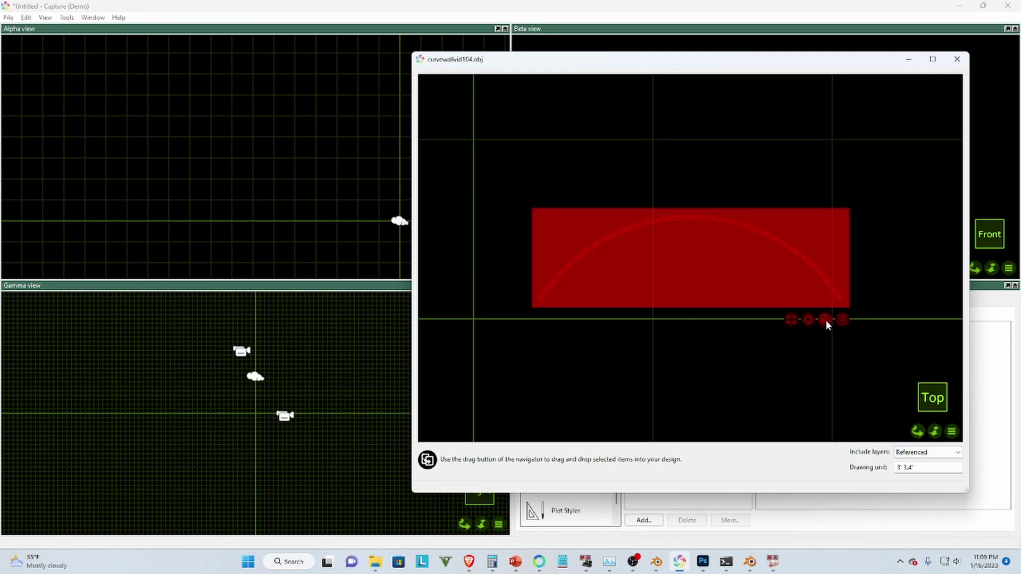
# Step: Place the imported wall in the Alpha top view, shift it about 2' 2.4" along X and close the model preview
pyautogui.moveTo(825, 320); pyautogui.dragTo(351, 197)
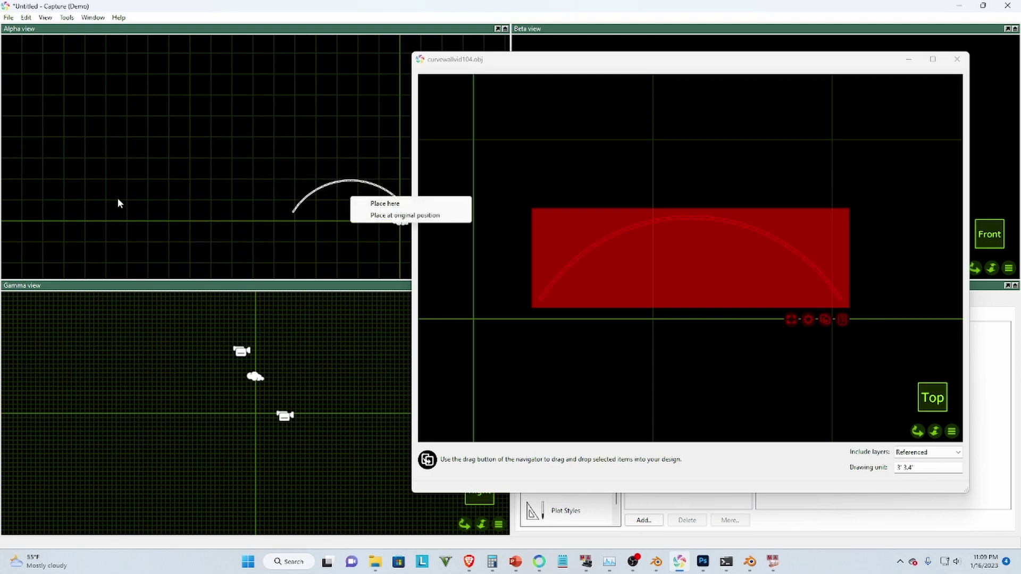
pyautogui.click(360, 205)
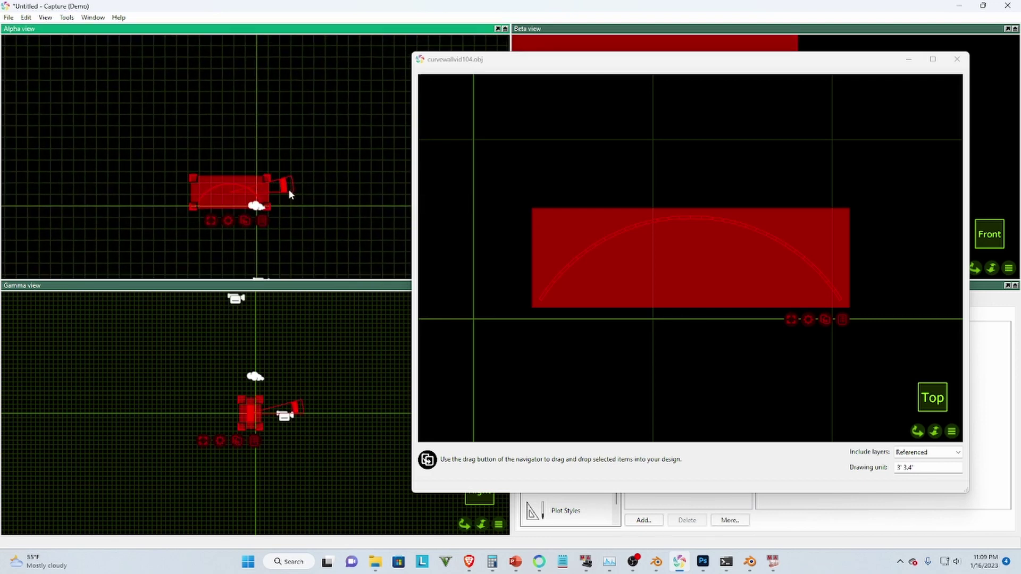
pyautogui.moveTo(201, 170); pyautogui.dragTo(260, 174)
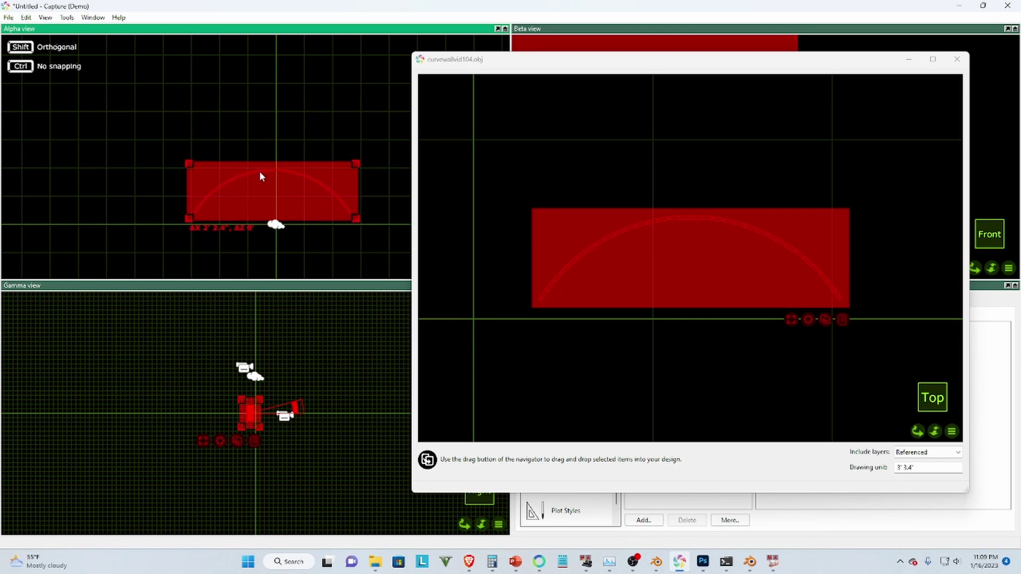
pyautogui.click(957, 60)
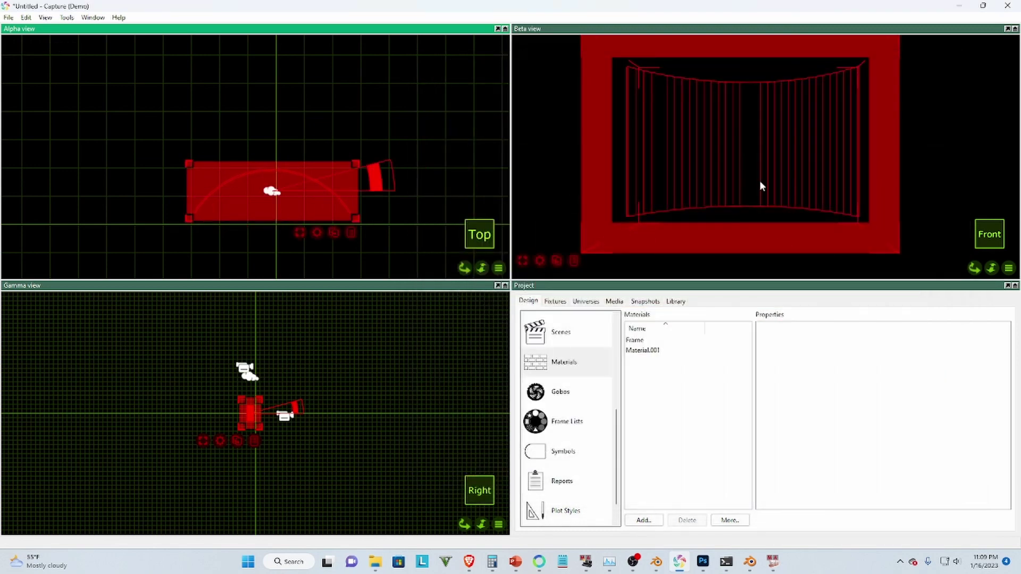
# Step: Choose Live rendering for the Beta view and bring up the project's list of materials
pyautogui.click(1009, 268)
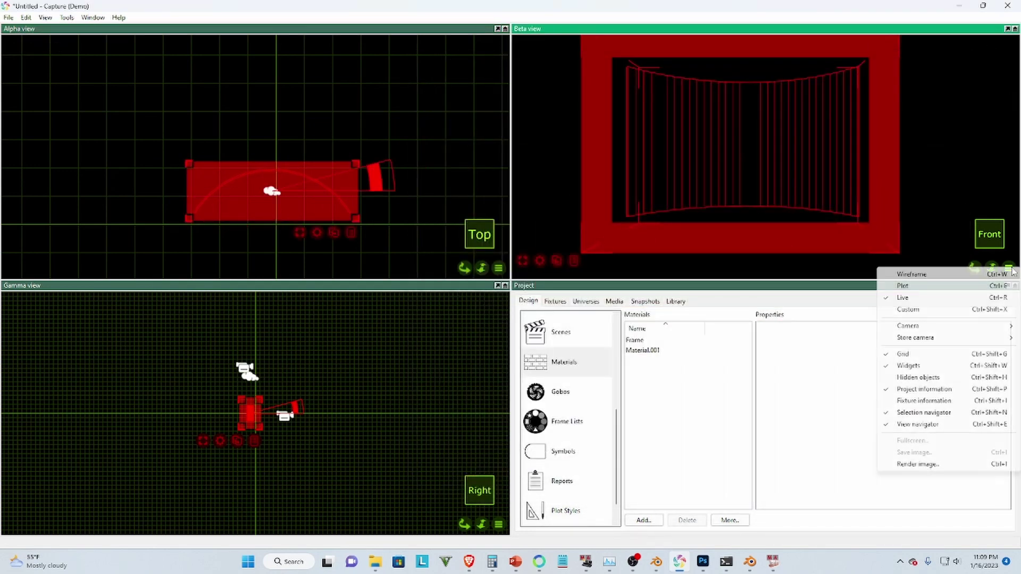
pyautogui.click(905, 300)
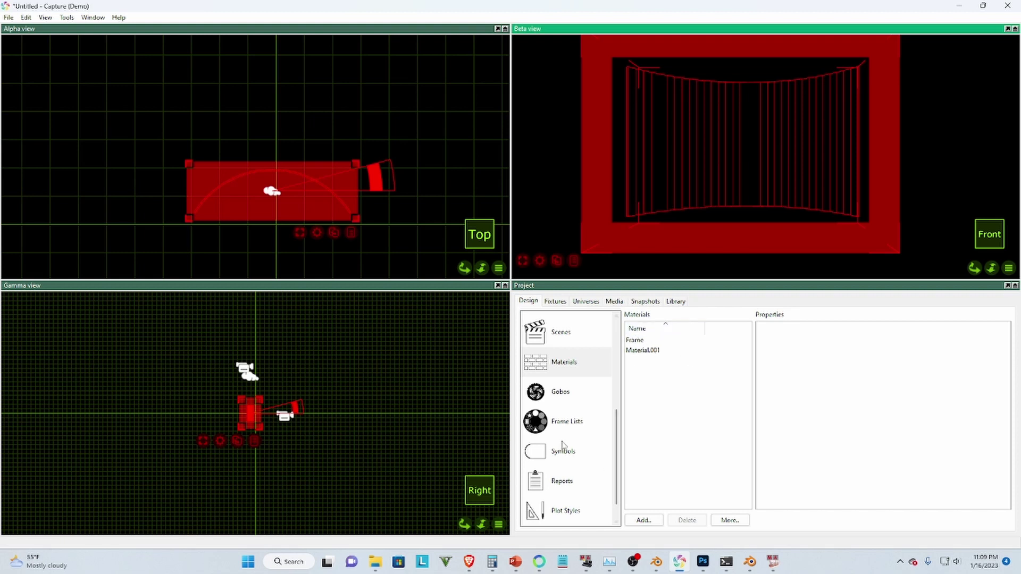
pyautogui.scroll(3, 563, 444)
pyautogui.click(561, 396)
pyautogui.scroll(5, 562, 397)
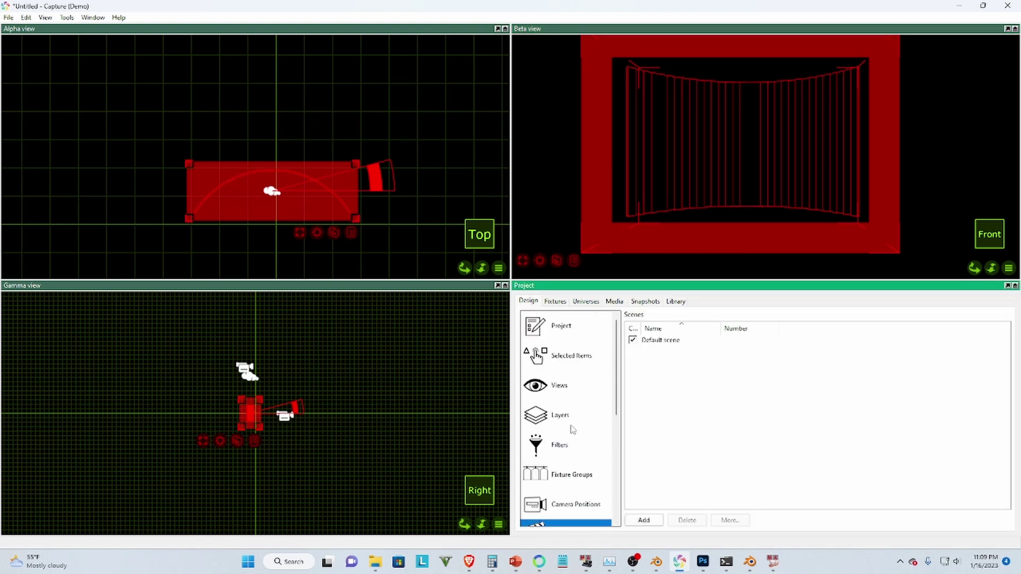
pyautogui.scroll(-3, 571, 440)
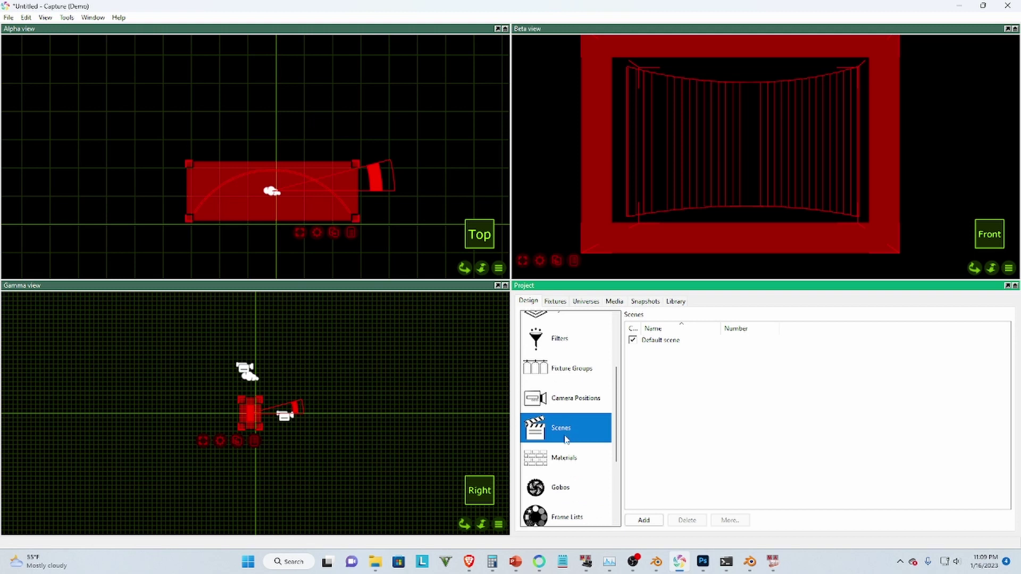
pyautogui.click(575, 458)
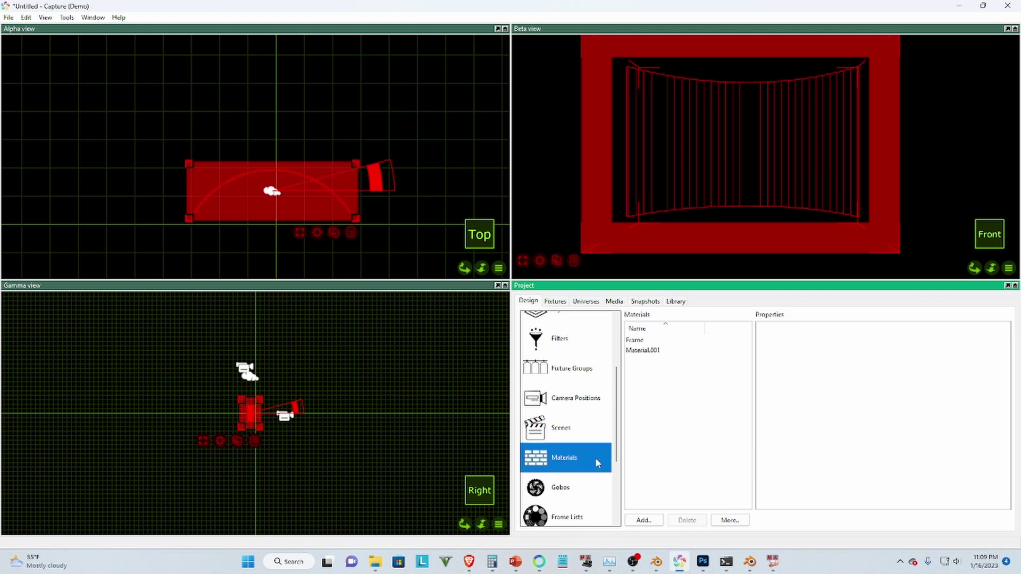
# Step: Set the luminance of Material.001 to 100 nit
pyautogui.click(645, 342)
pyautogui.click(648, 350)
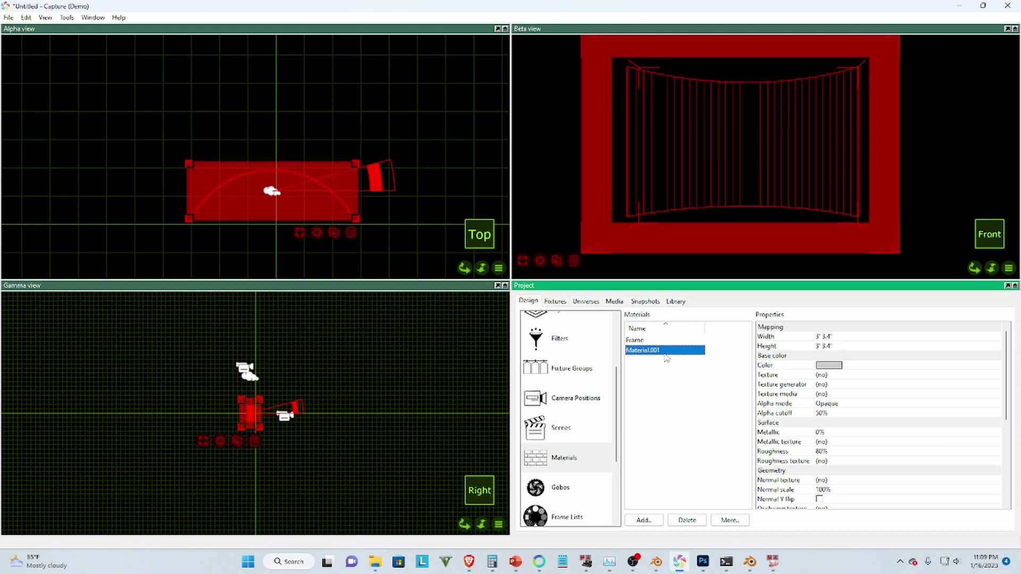
pyautogui.scroll(-5, 837, 396)
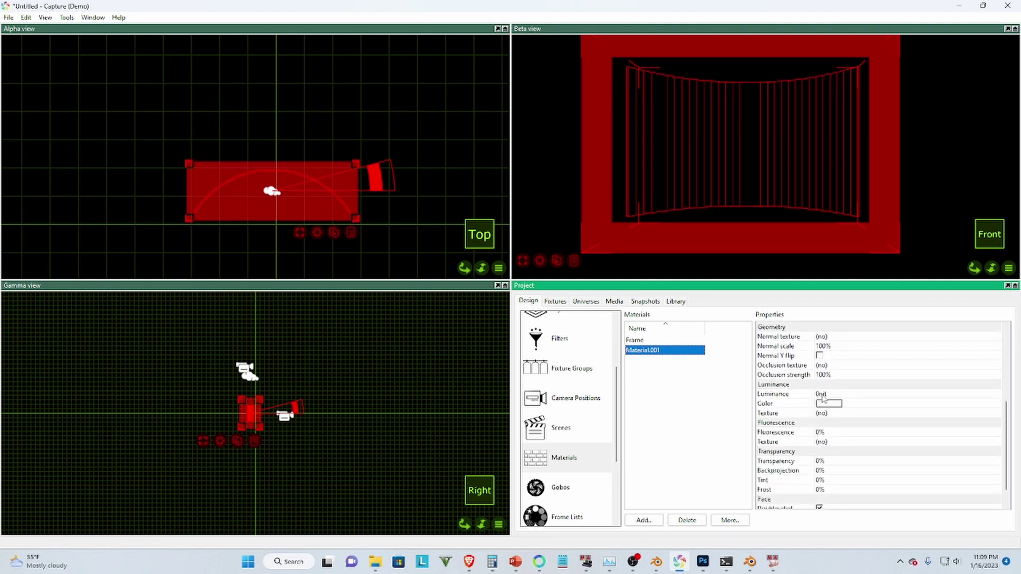
pyautogui.click(823, 396)
pyautogui.write('100')
pyautogui.press('Return')
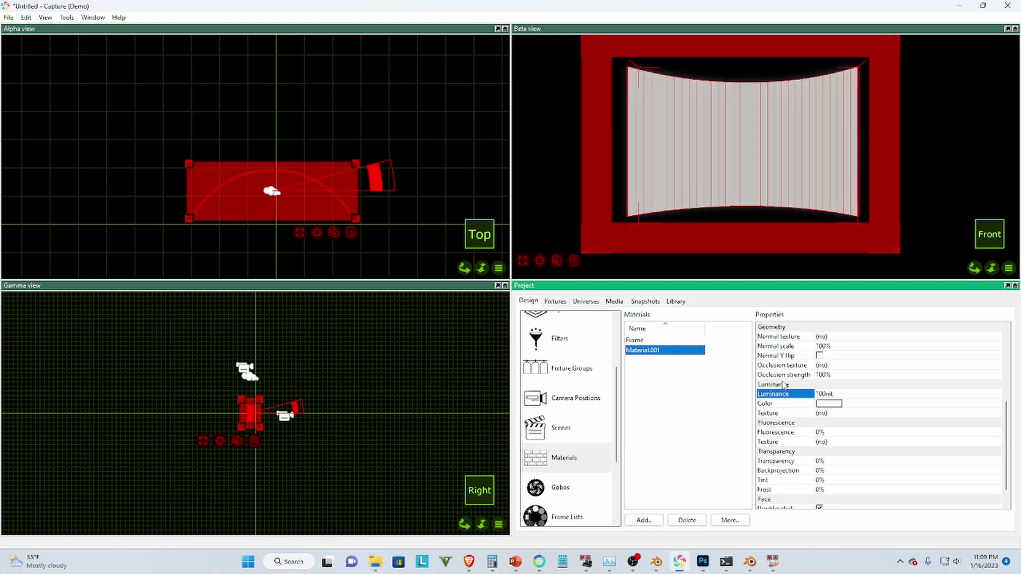
pyautogui.scroll(5, 819, 393)
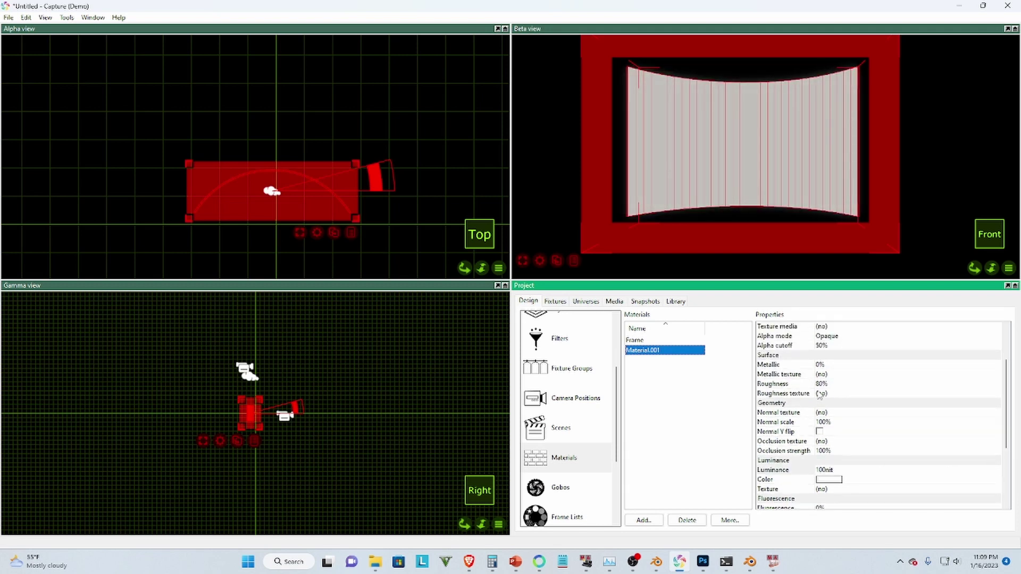
# Step: Delete Video capture 1 from the project's media
pyautogui.click(614, 302)
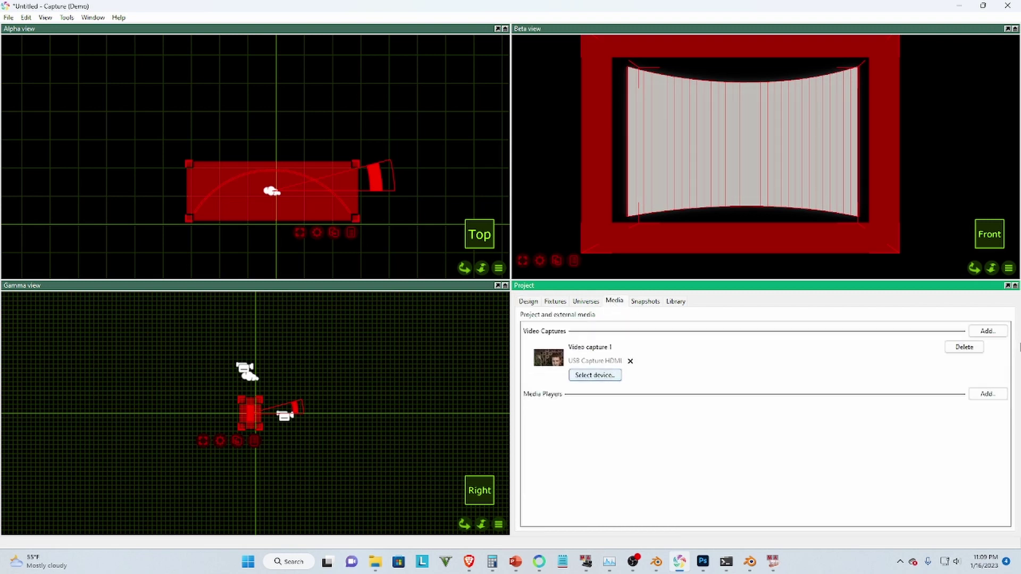
pyautogui.click(957, 349)
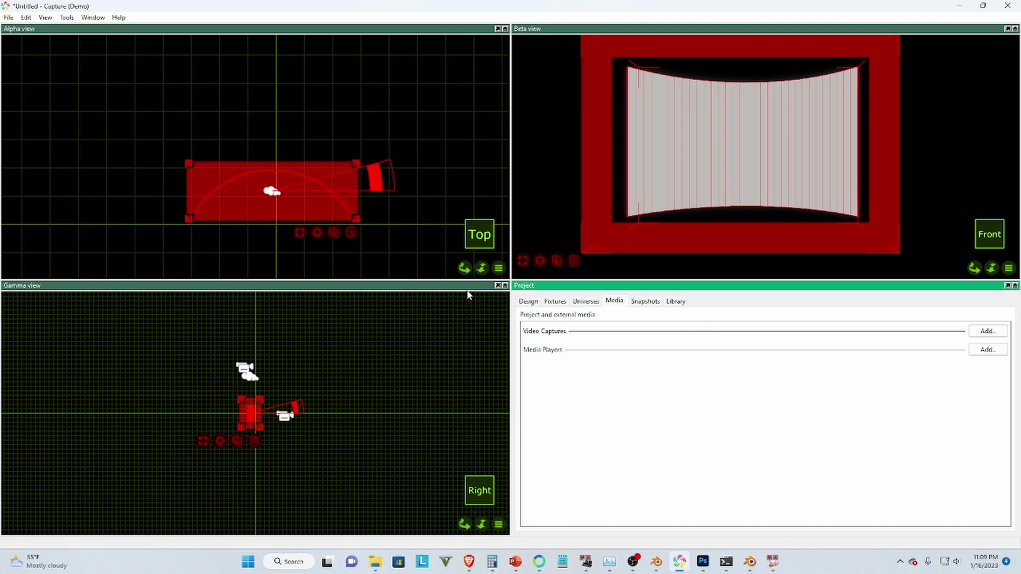
# Step: Add a new video capture to the project's media and assign USB Capture HDMI as its device
pyautogui.click(987, 331)
pyautogui.click(618, 380)
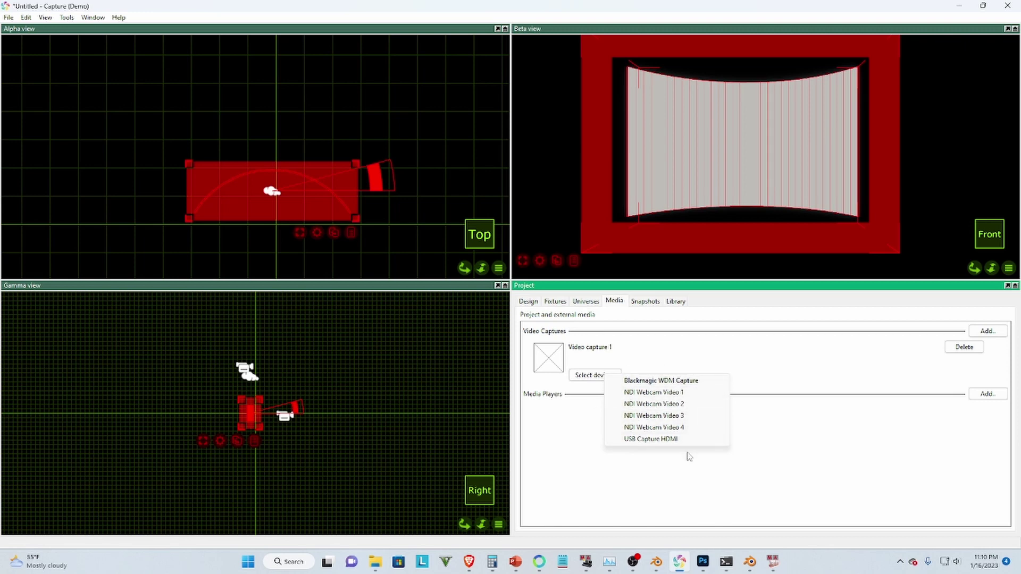
pyautogui.click(648, 440)
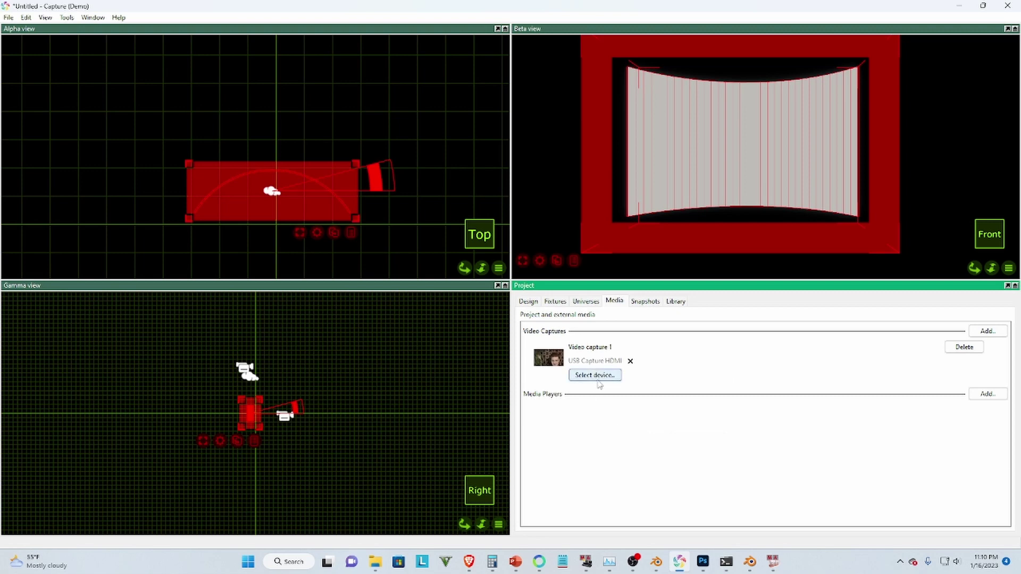
# Step: Return to the design materials and assign the video capture as the texture media of Material.001
pyautogui.click(554, 302)
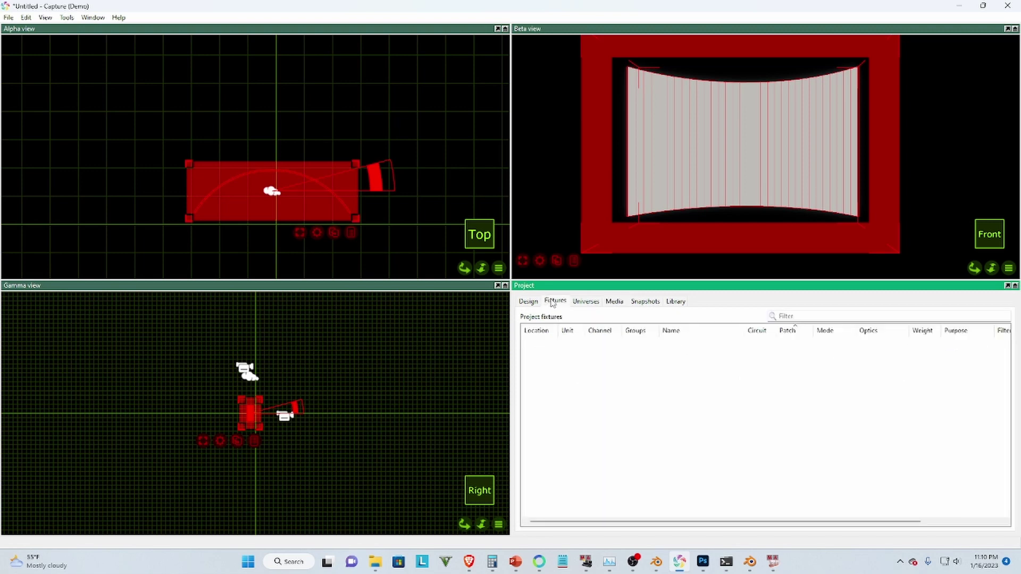
pyautogui.click(584, 302)
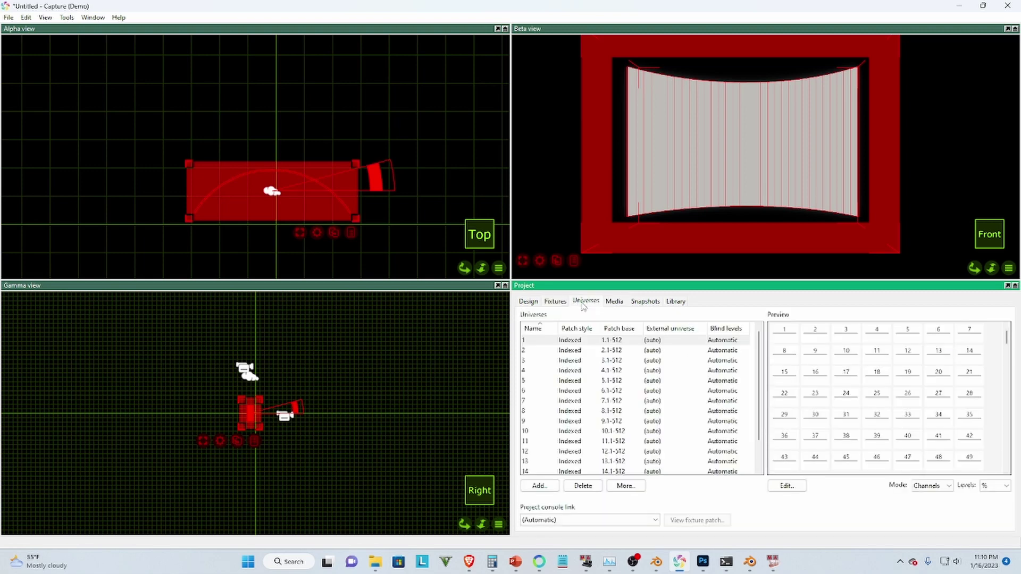
pyautogui.click(529, 302)
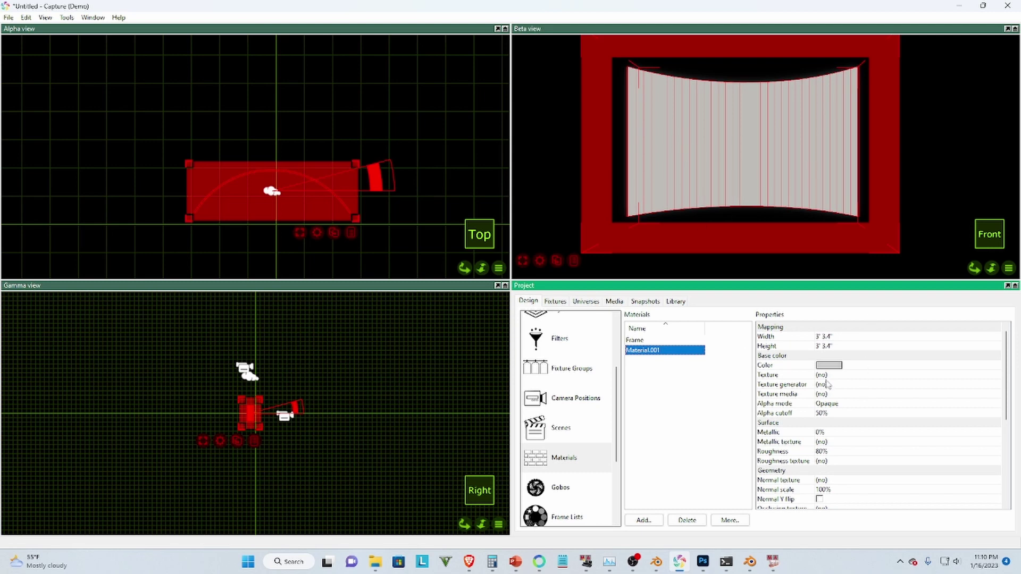
pyautogui.click(829, 394)
pyautogui.click(829, 394)
pyautogui.click(830, 394)
pyautogui.click(829, 394)
pyautogui.click(843, 414)
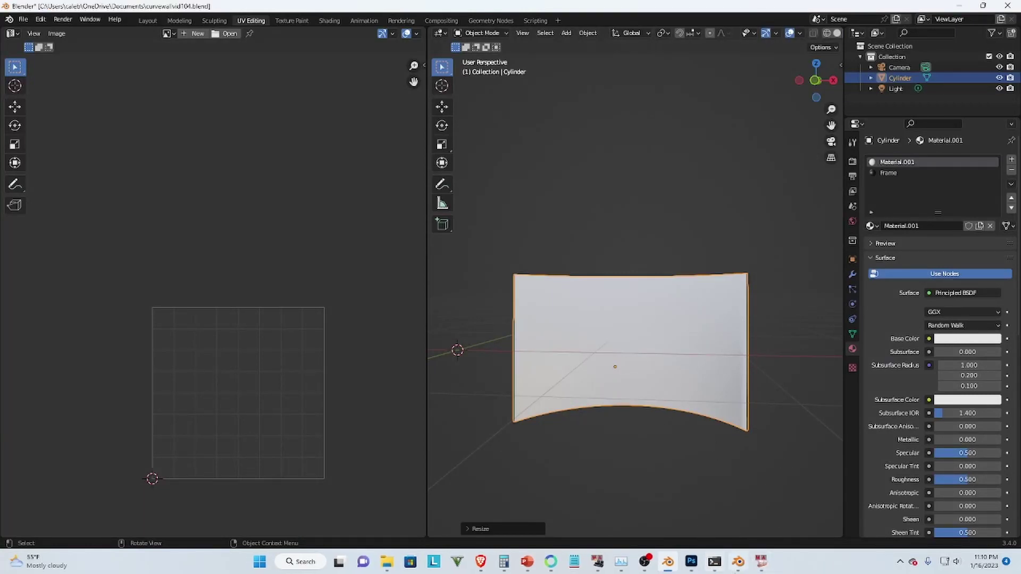
# Step: Switch to Unreal Engine and create a blank Games project named curvewallvid104
pyautogui.moveTo(699, 566)
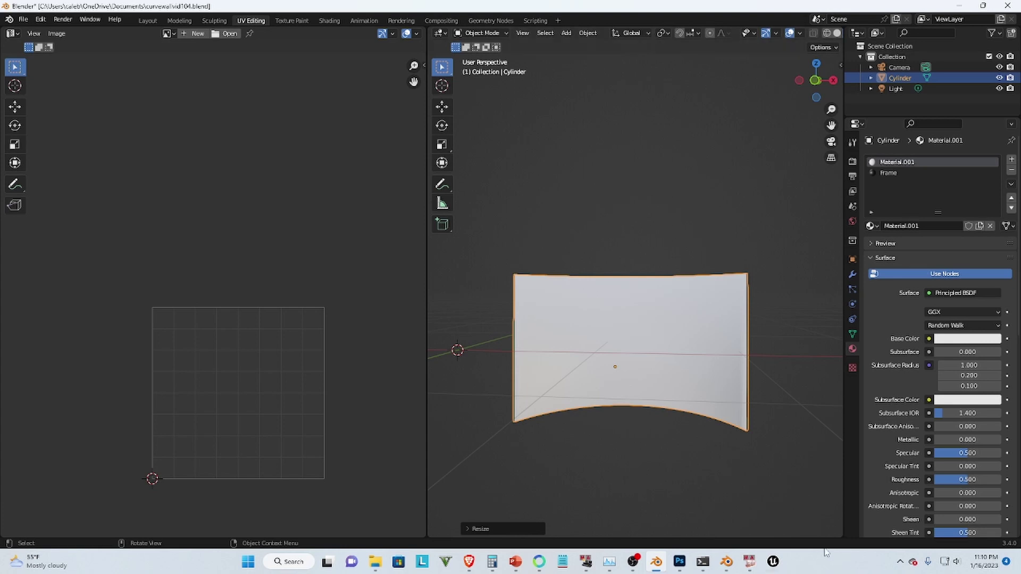
pyautogui.click(773, 563)
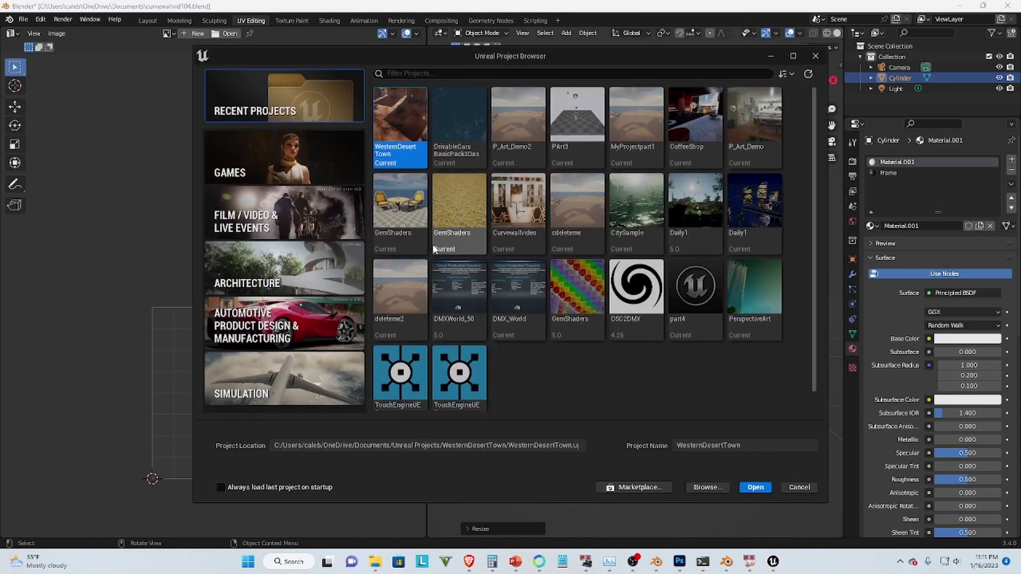
pyautogui.click(269, 167)
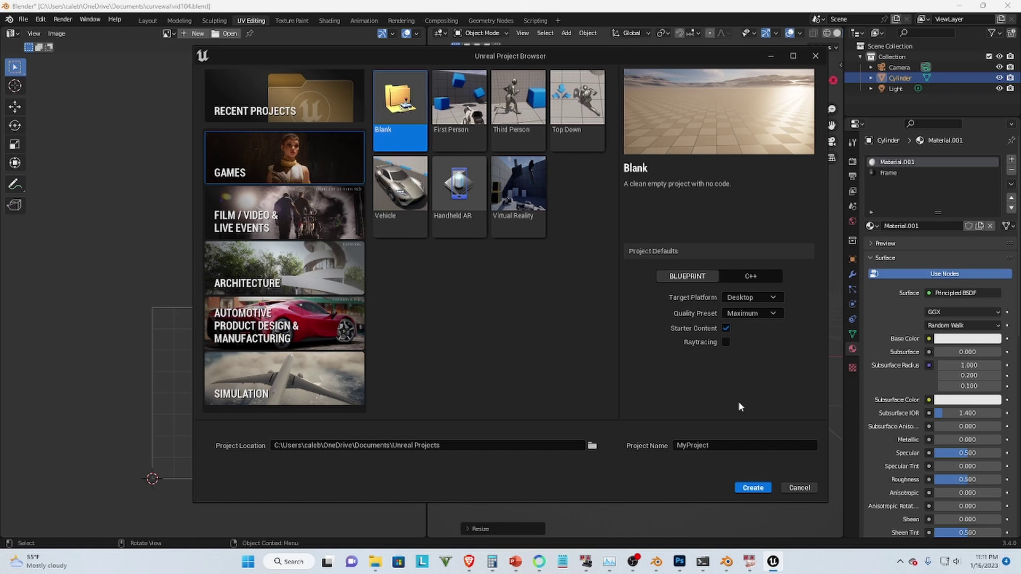
pyautogui.click(718, 446)
pyautogui.write('curvewall')
pyautogui.write('vid1')
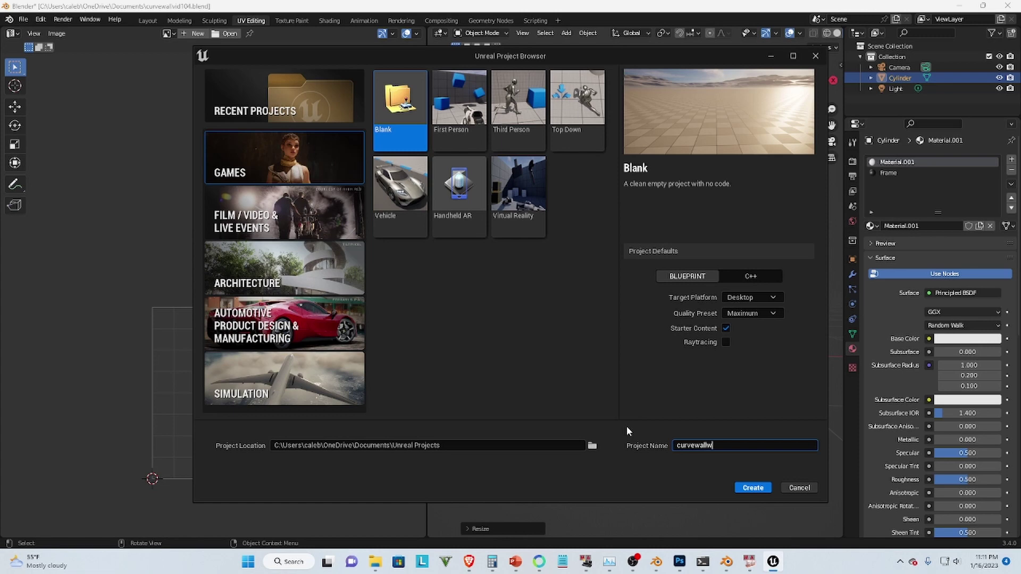
pyautogui.write('04')
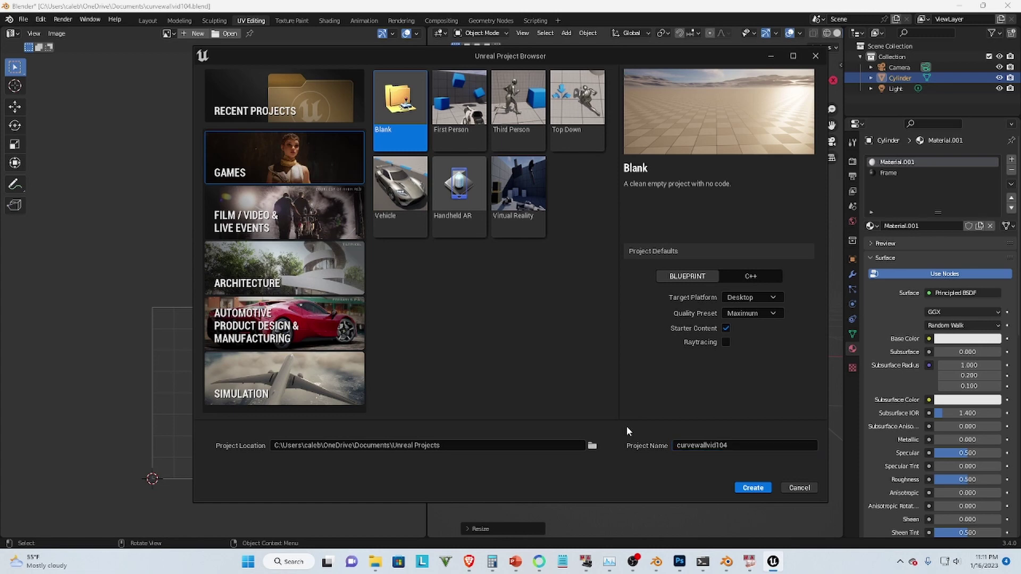
pyautogui.click(744, 489)
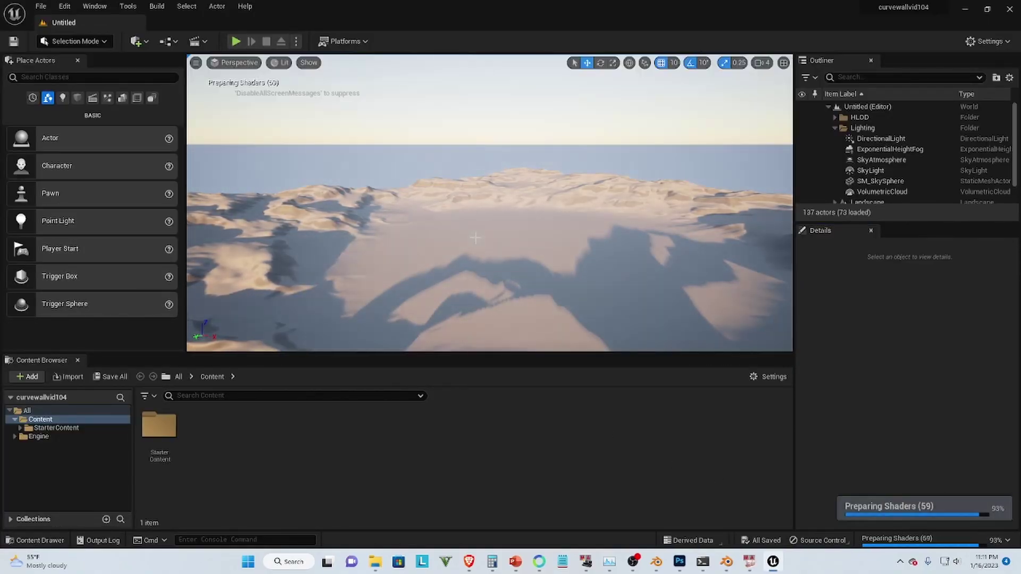
# Step: Show the Documents folder in File Explorer, with its window placed clear of Unreal's Content Browser
pyautogui.moveTo(489, 203); pyautogui.dragTo(499, 196, button='right')
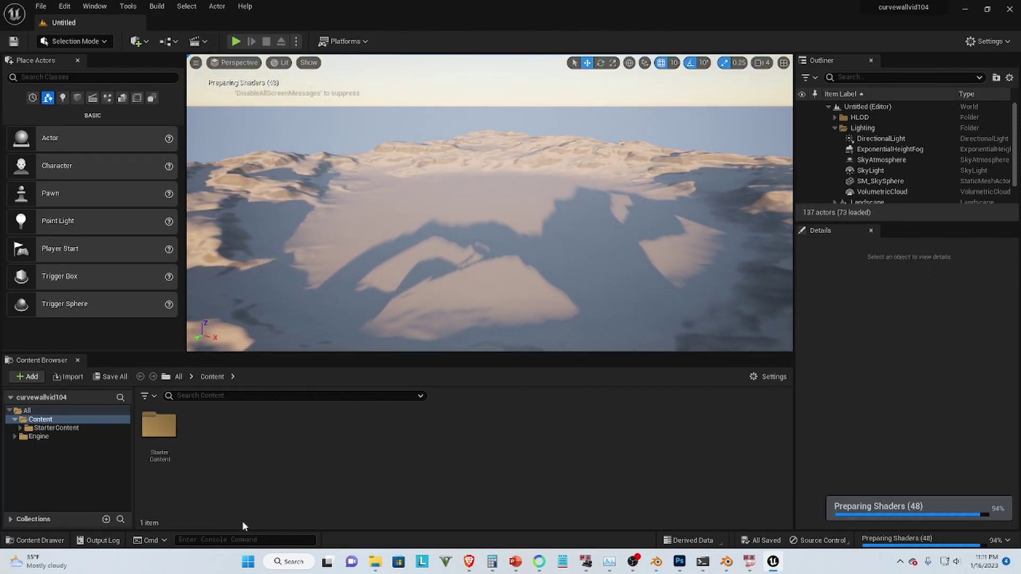
pyautogui.click(375, 562)
pyautogui.moveTo(330, 197); pyautogui.dragTo(575, 130)
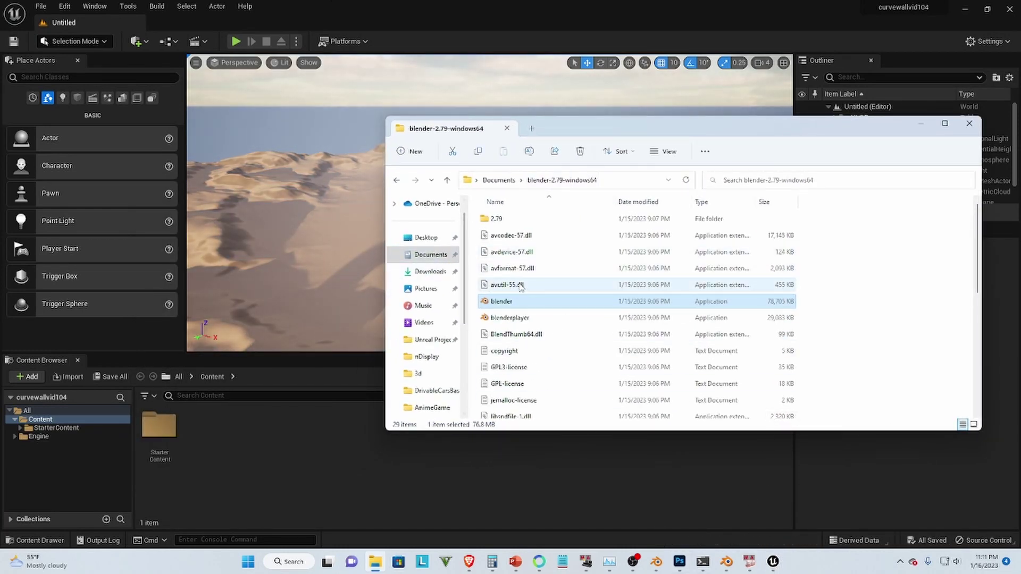
pyautogui.click(426, 255)
pyautogui.scroll(-10, 611, 292)
pyautogui.scroll(20, 594, 328)
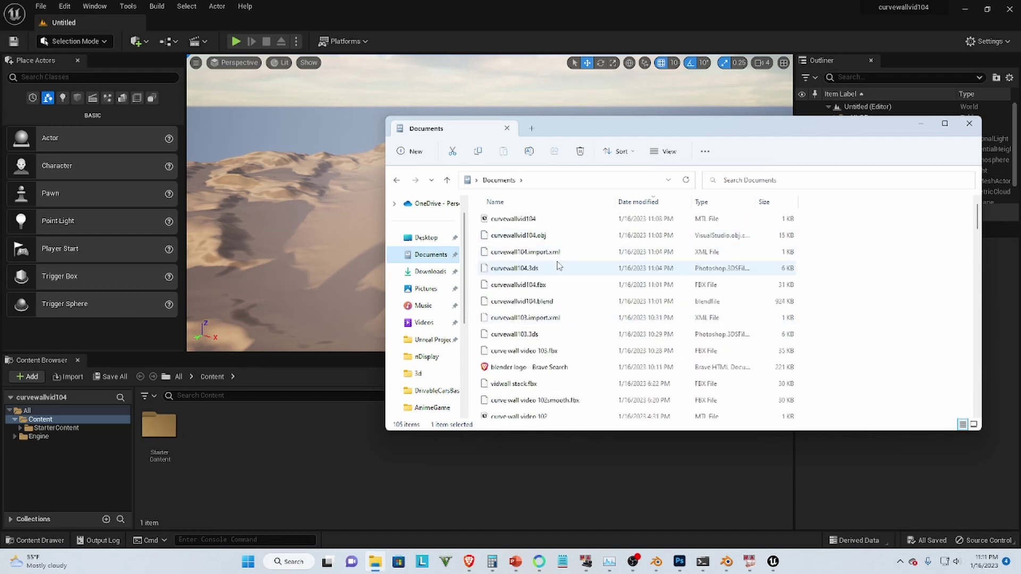
# Step: Import curvewallvid104.fbx from Documents into the project's Content folder with the default FBX options and close the message log
pyautogui.rightClick(549, 291)
pyautogui.click(504, 291)
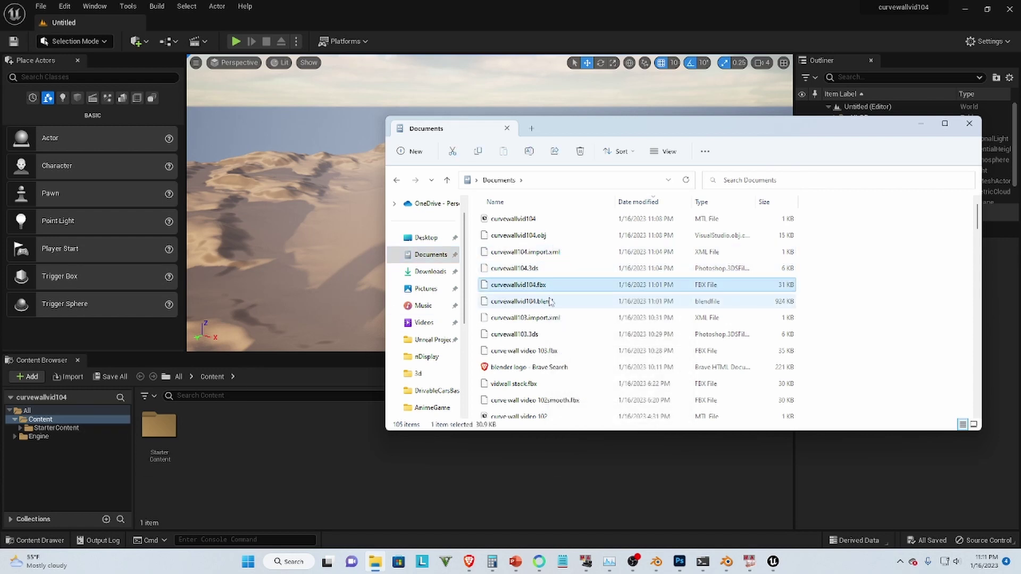
pyautogui.moveTo(524, 292); pyautogui.dragTo(340, 395)
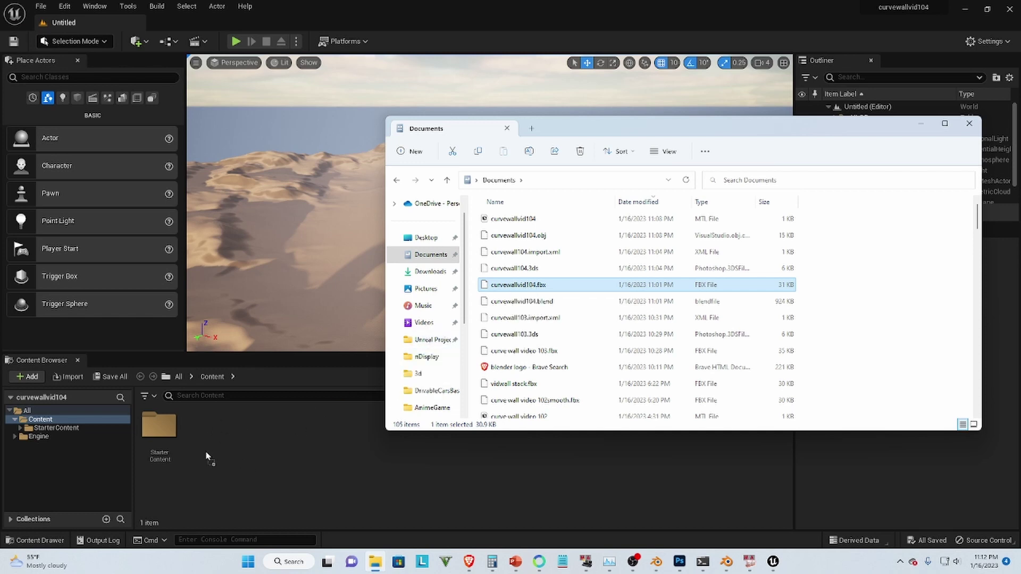
pyautogui.moveTo(215, 431); pyautogui.dragTo(222, 436)
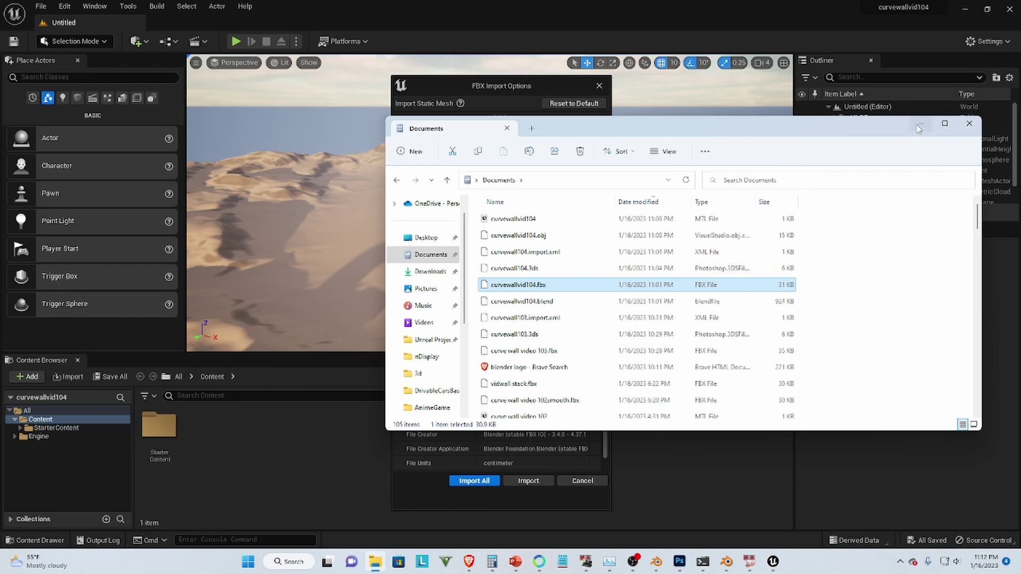
pyautogui.click(478, 502)
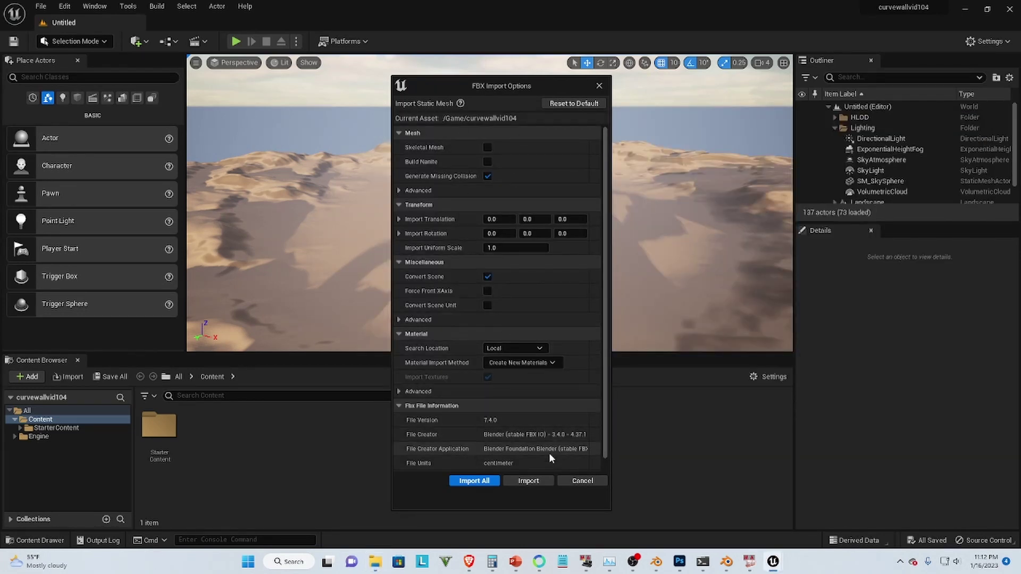
pyautogui.click(536, 481)
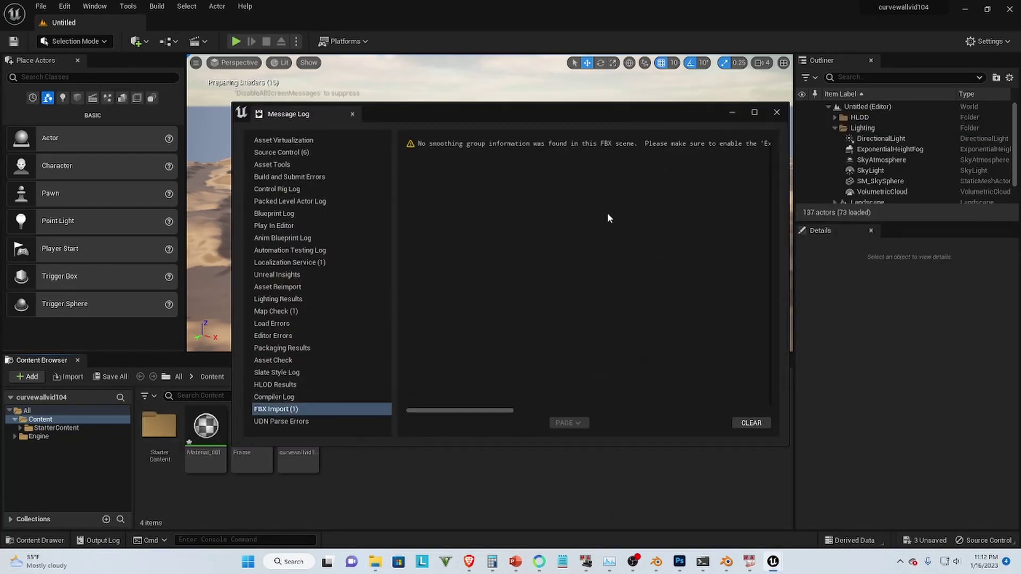
pyautogui.click(777, 113)
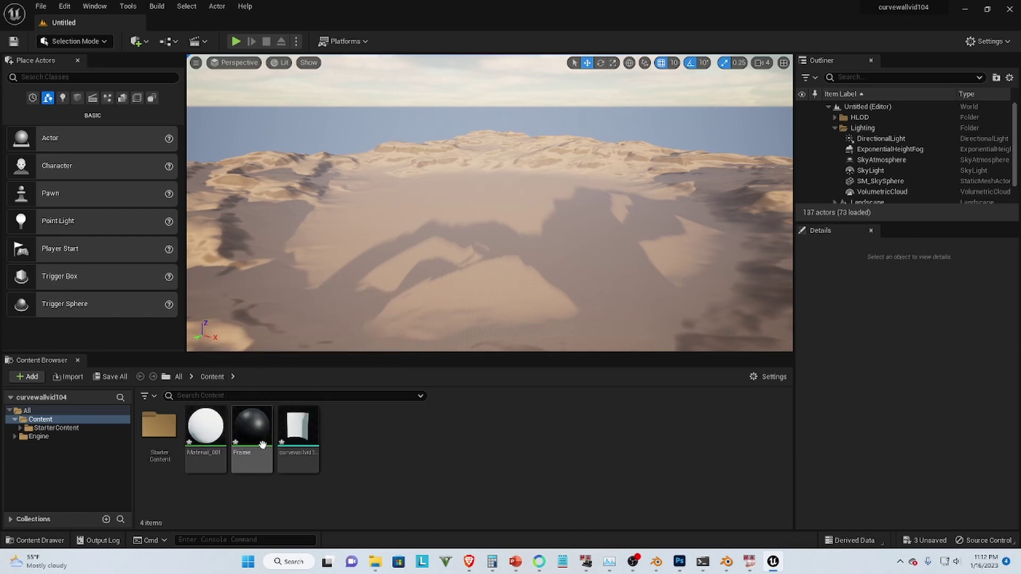
# Step: Place the imported curvewallvid104 mesh in the level and locate its actor in the Outliner
pyautogui.click(205, 428)
pyautogui.moveTo(301, 432); pyautogui.dragTo(365, 342)
pyautogui.click(298, 432)
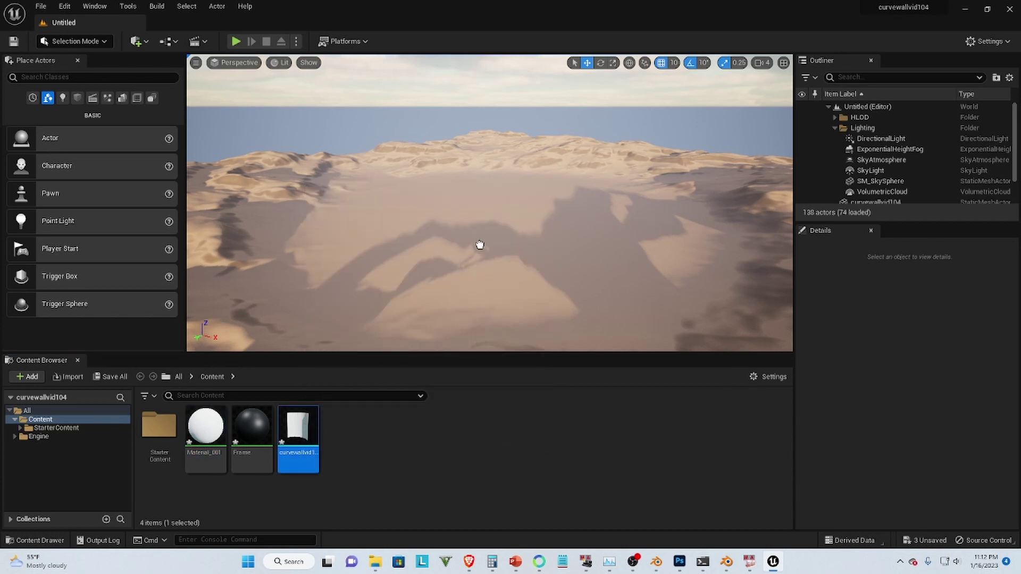
pyautogui.moveTo(480, 245); pyautogui.dragTo(480, 246)
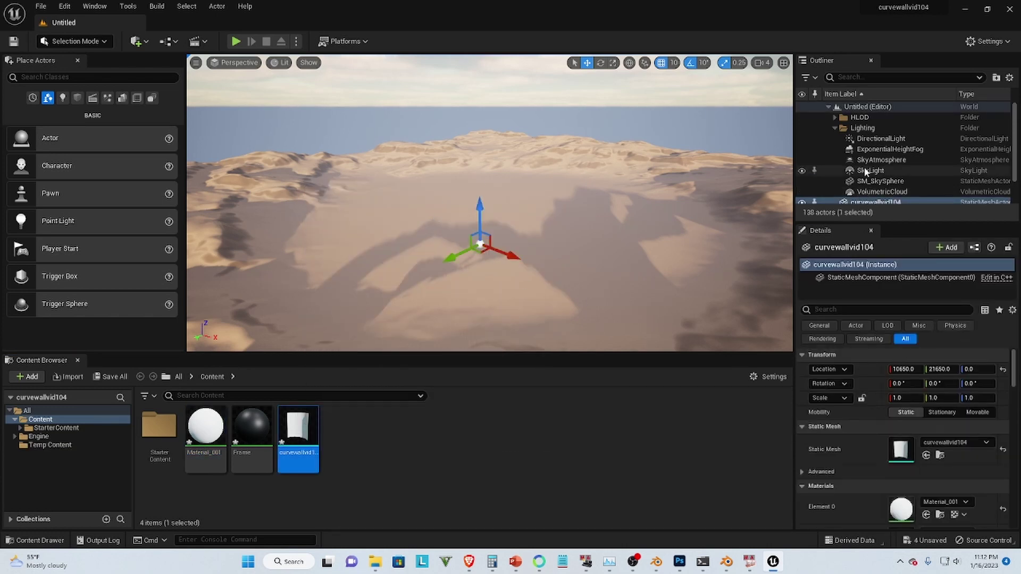
pyautogui.scroll(-3, 883, 175)
pyautogui.scroll(2, 878, 160)
pyautogui.scroll(-2, 873, 151)
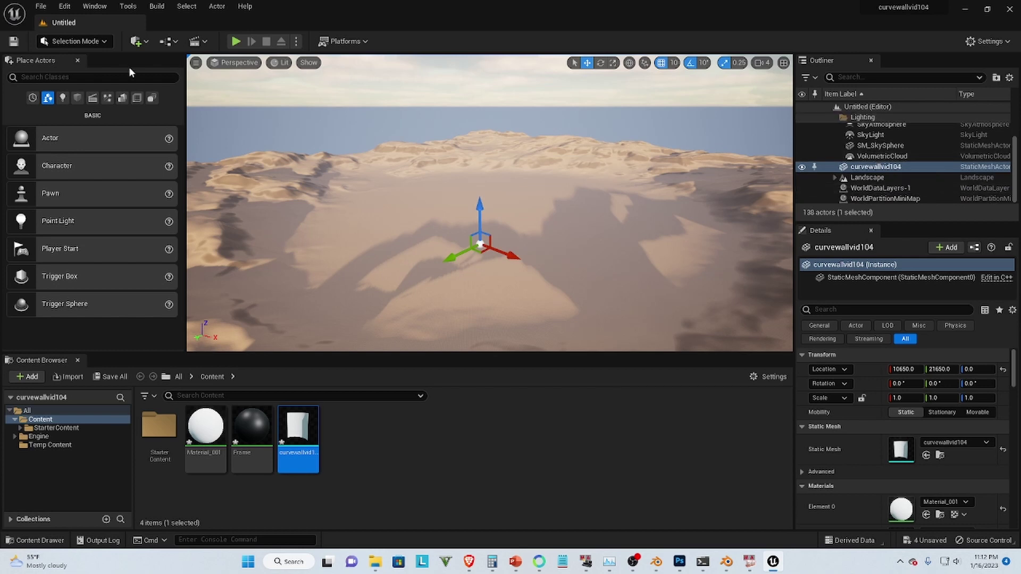
pyautogui.click(95, 6)
pyautogui.moveTo(131, 63)
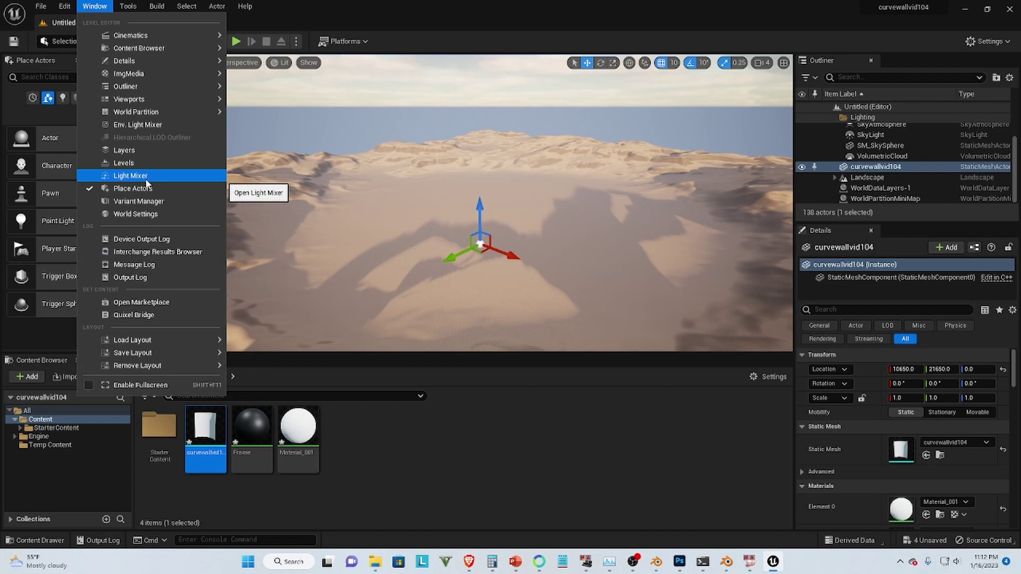
pyautogui.moveTo(151, 88)
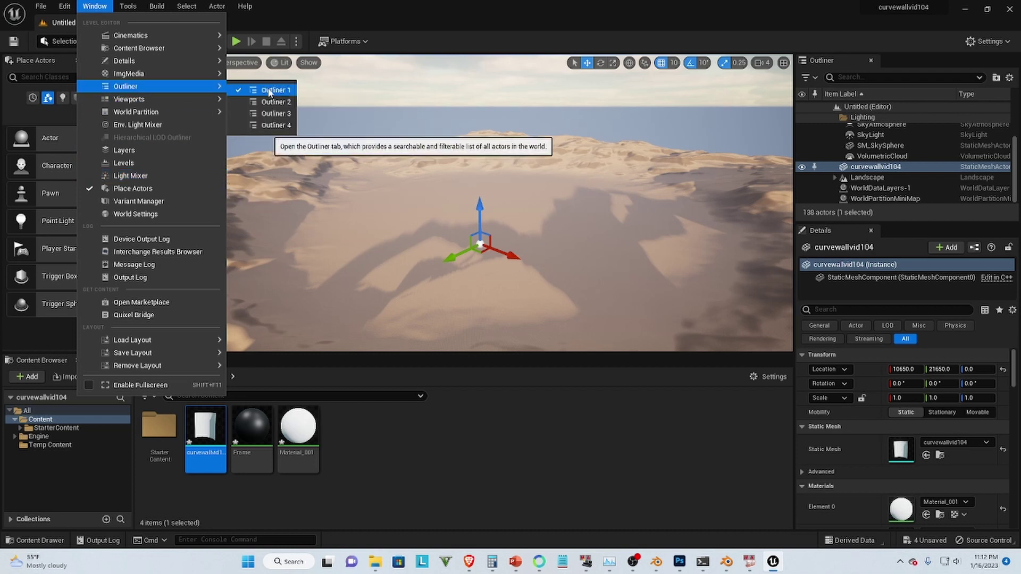
pyautogui.moveTo(133, 353)
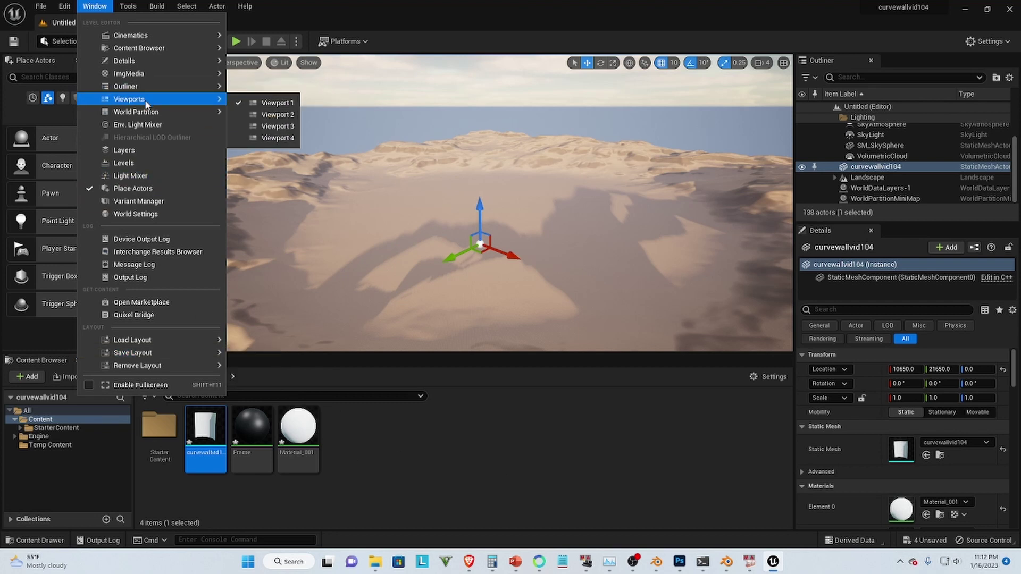
pyautogui.moveTo(181, 48)
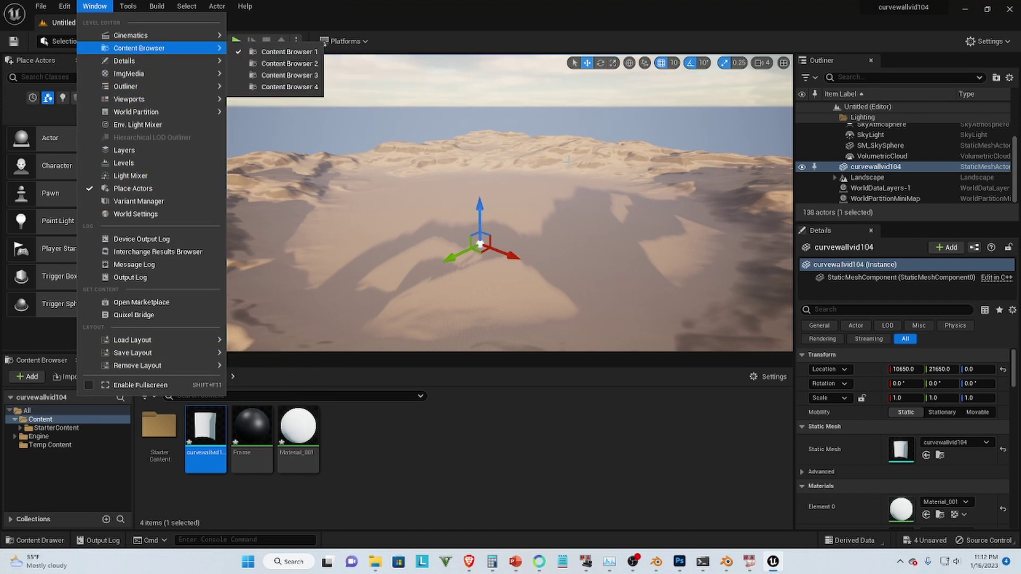
# Step: Focus the viewport on the curvewallvid104 actor and raise the wall to a Z location of 100
pyautogui.click(875, 168)
pyautogui.click(883, 158)
pyautogui.doubleClick(884, 169)
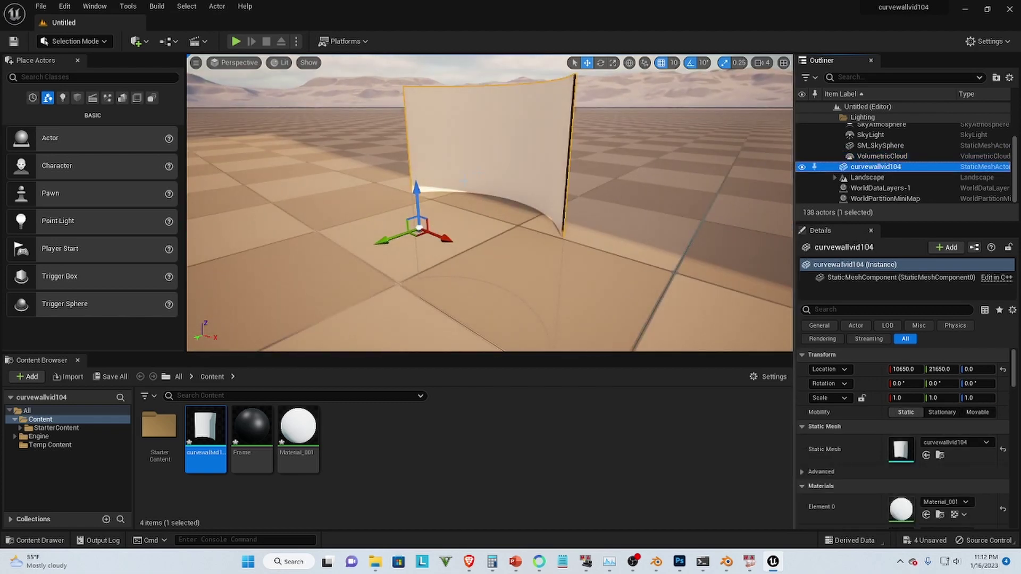
pyautogui.scroll(-4, 420, 213)
pyautogui.moveTo(425, 182); pyautogui.dragTo(438, 83)
pyautogui.scroll(-5, 437, 82)
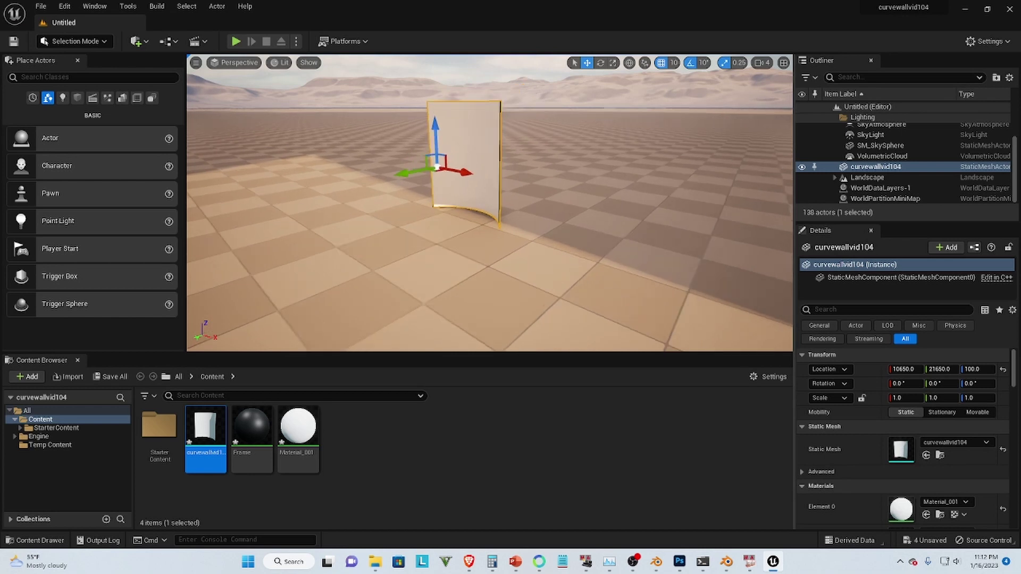
pyautogui.scroll(-1, 438, 83)
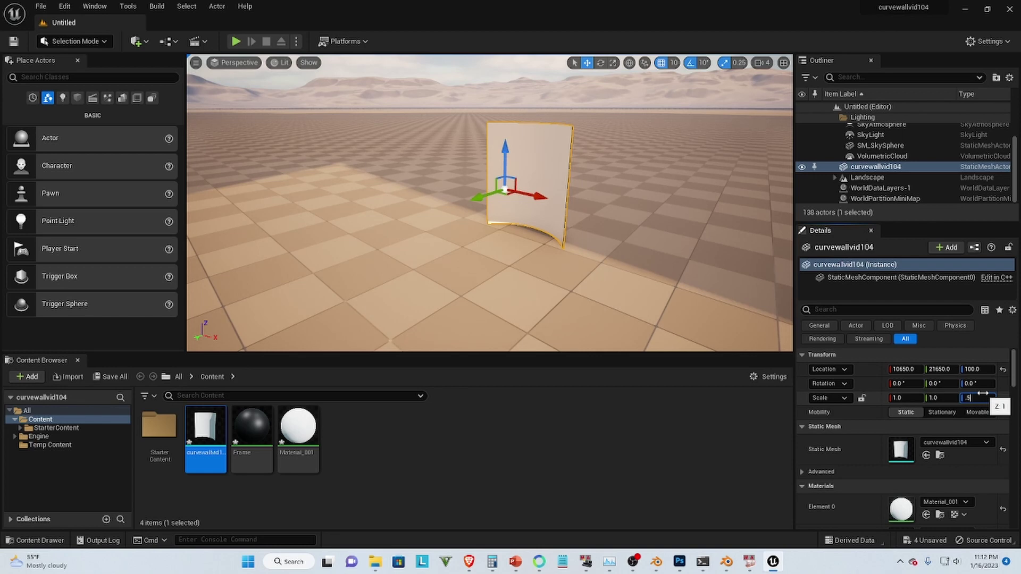
# Step: Set the wall's Z scale to 0.5 and lower it to a Z location of 80
pyautogui.click(978, 398)
pyautogui.write('.5')
pyautogui.press('Return')
pyautogui.moveTo(505, 155); pyautogui.dragTo(508, 165)
pyautogui.scroll(5, 549, 161)
pyautogui.moveTo(503, 208)
pyautogui.mouseDown(button='middle')
pyautogui.moveTo(425, 209)
pyautogui.moveTo(503, 208)
pyautogui.mouseUp(button='middle')
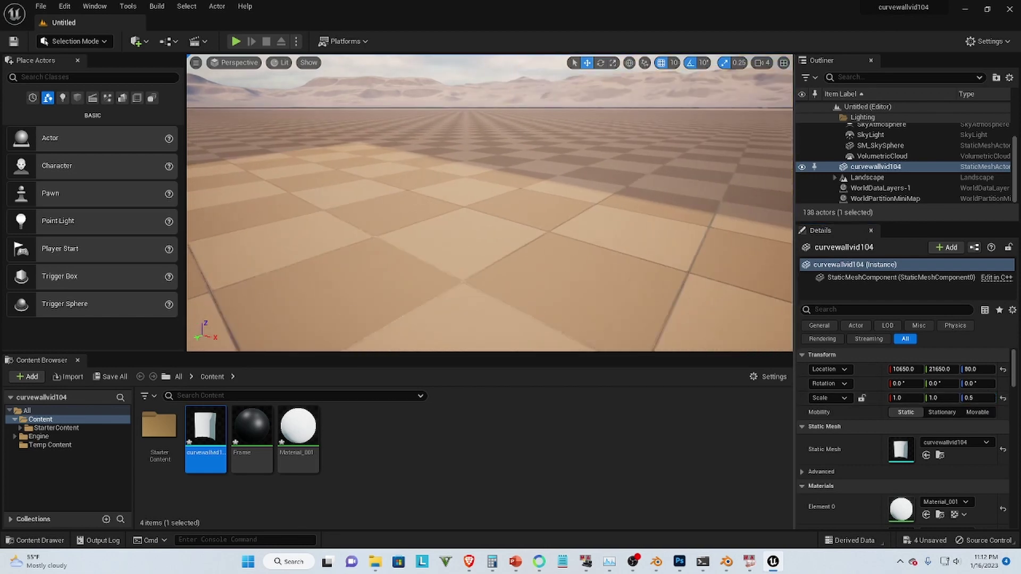
pyautogui.scroll(-5, 503, 208)
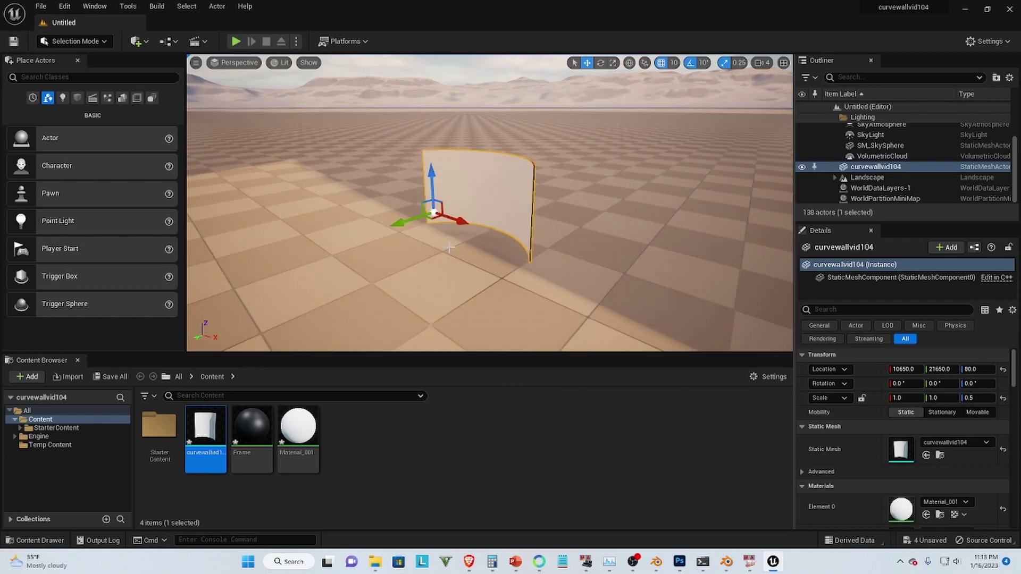
# Step: Create a Media Player asset in the Content folder with a linked video output MediaTexture, keeping the default name
pyautogui.click(346, 442)
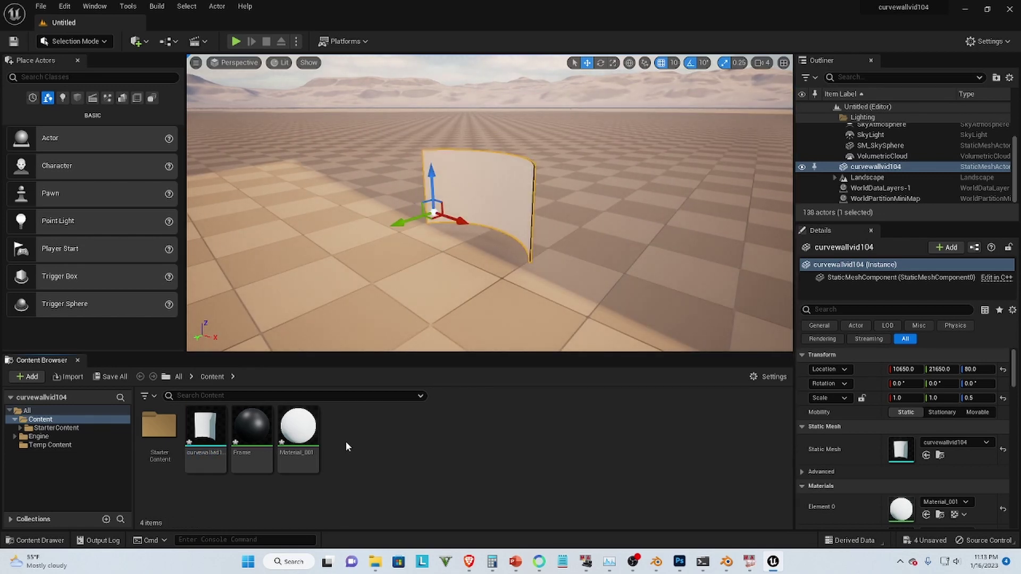
pyautogui.rightClick(346, 439)
pyautogui.moveTo(367, 429)
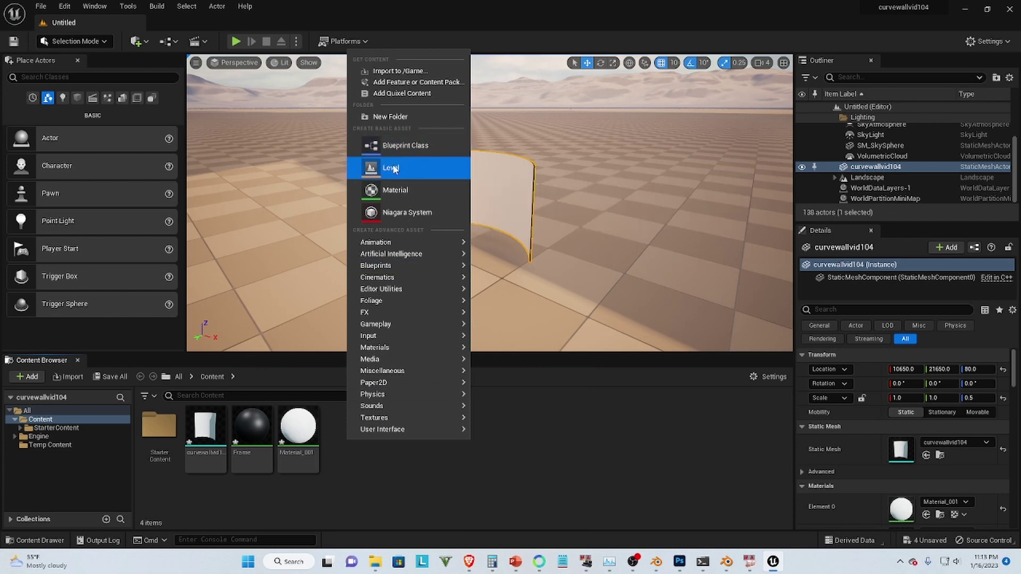
pyautogui.moveTo(392, 362)
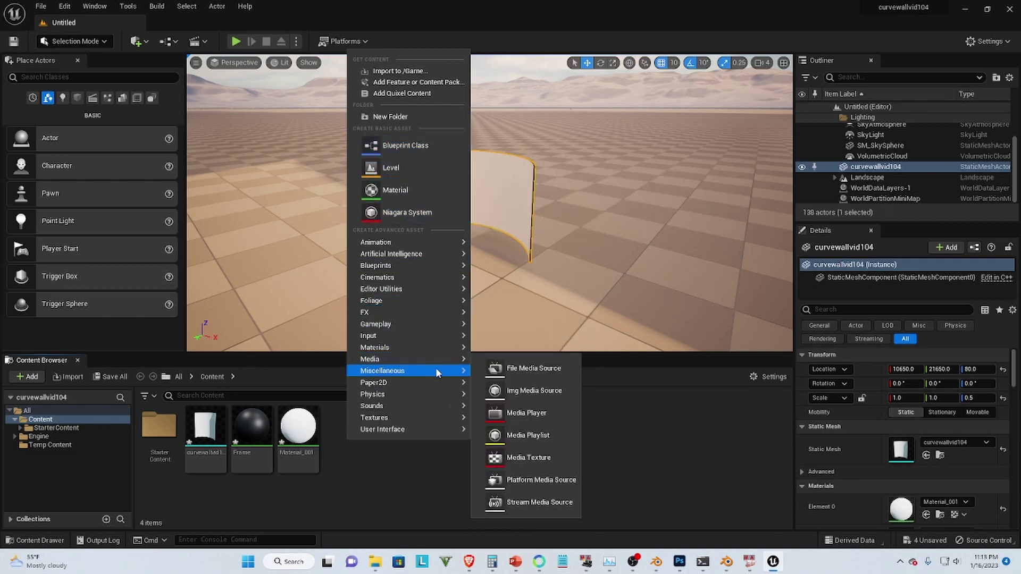
pyautogui.click(533, 415)
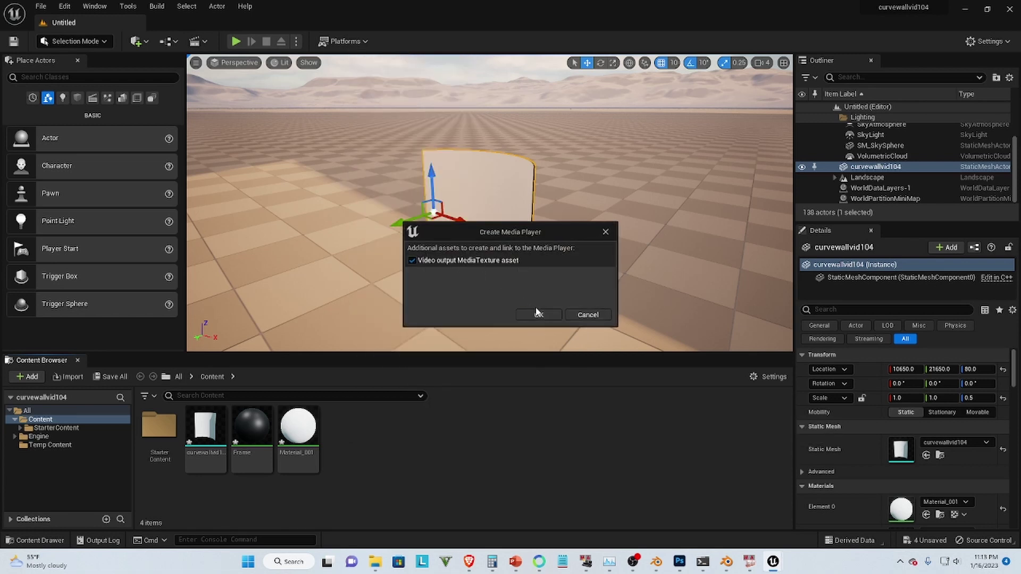
pyautogui.click(544, 314)
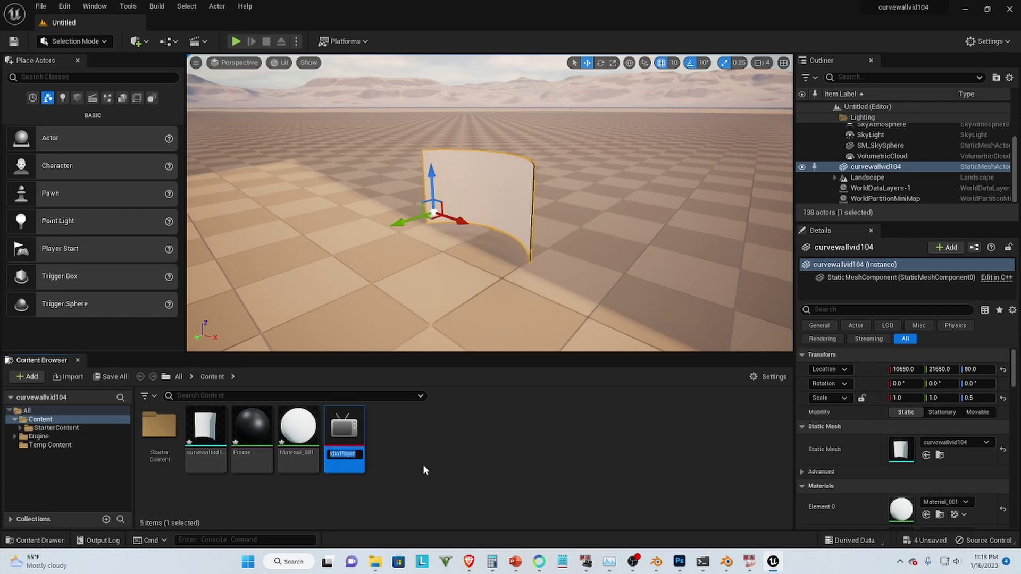
pyautogui.press('Return')
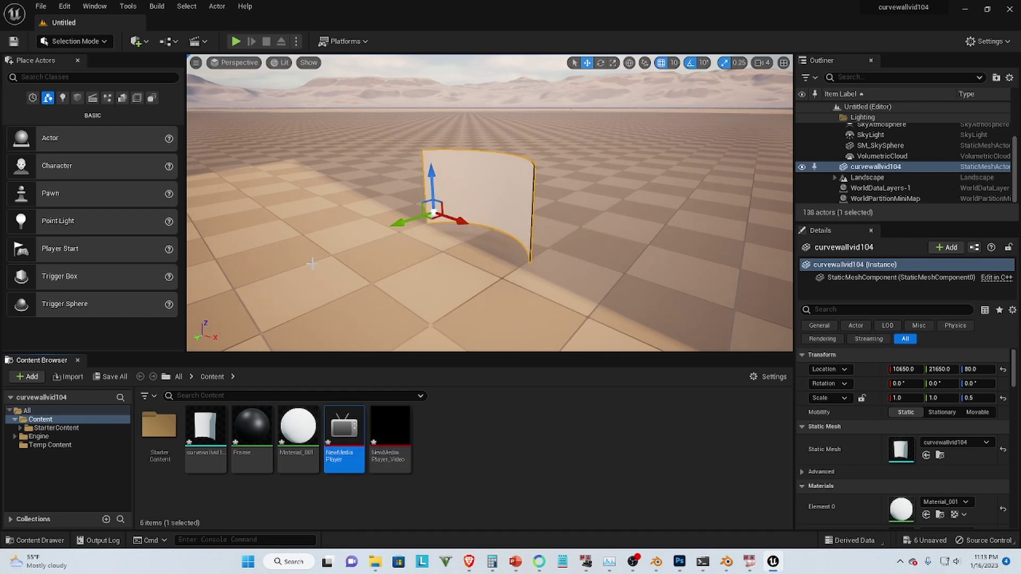
# Step: Search the plugins for "black" to check for the Blackmagic Media Player plugin, and close the plugins window
pyautogui.click(65, 5)
pyautogui.click(105, 169)
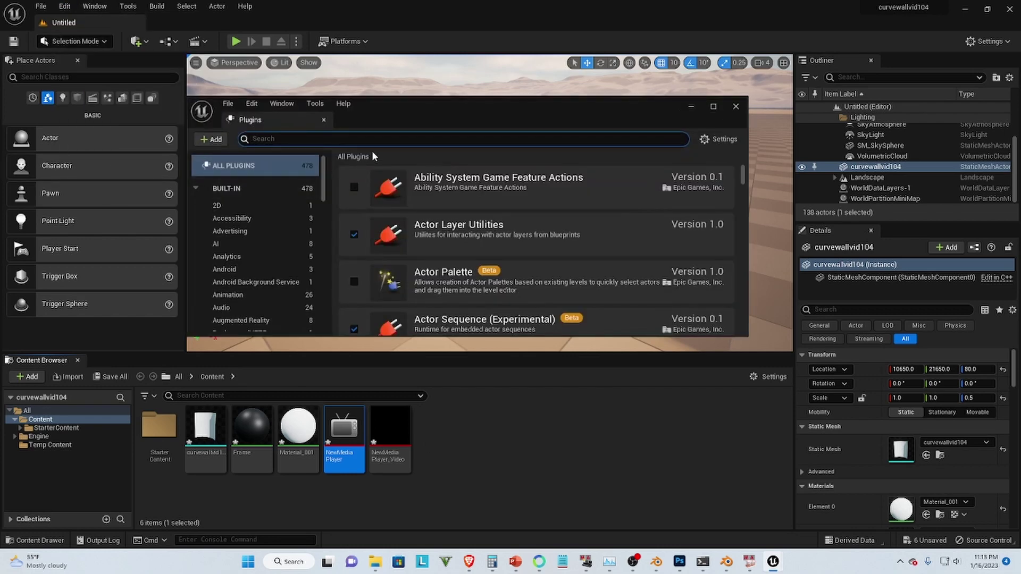
pyautogui.write('black')
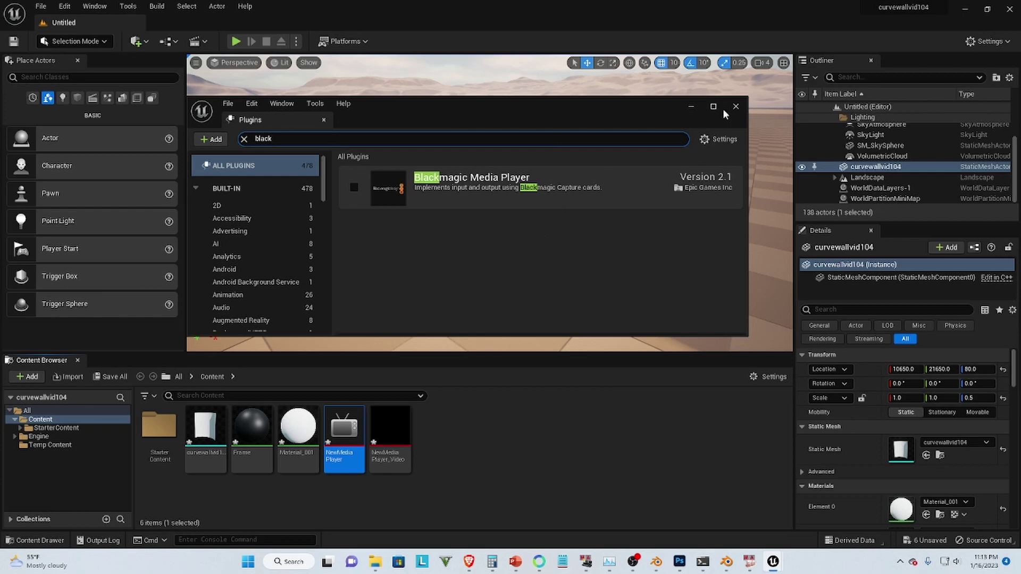
pyautogui.click(460, 477)
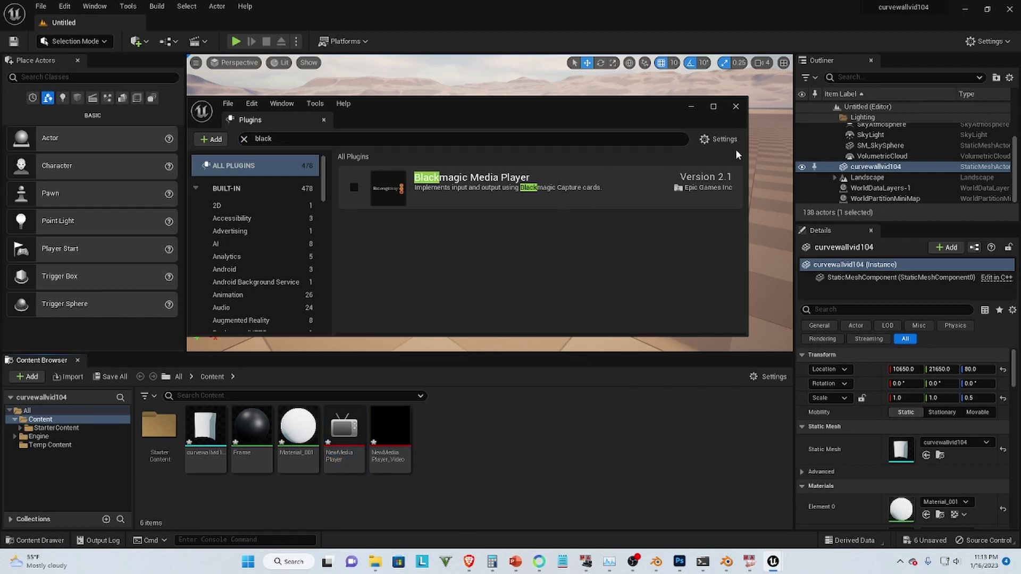
pyautogui.click(736, 107)
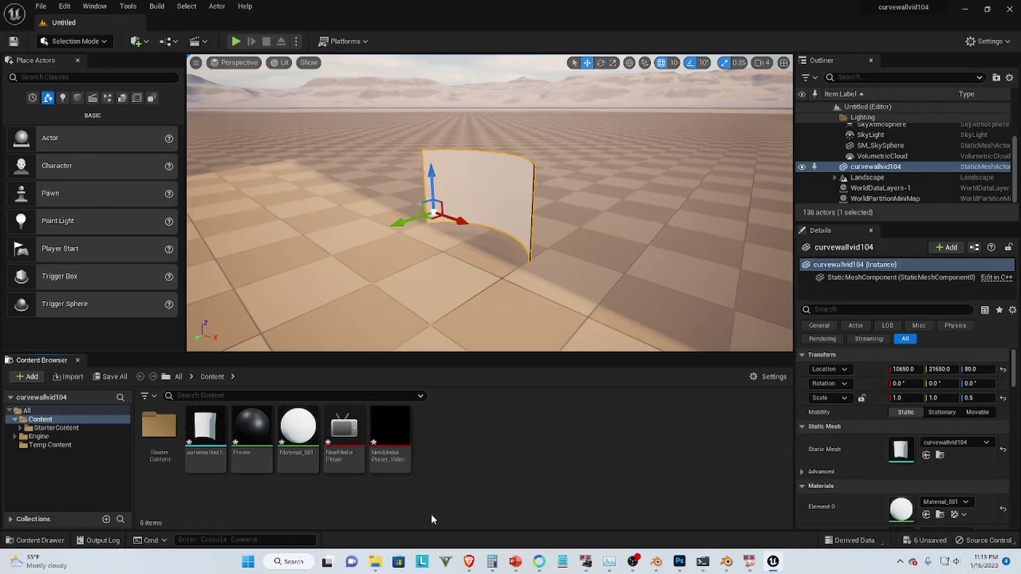
# Step: Open the NewMediaPlayer asset and play the USB Capture HDMI video capture device in it
pyautogui.doubleClick(345, 430)
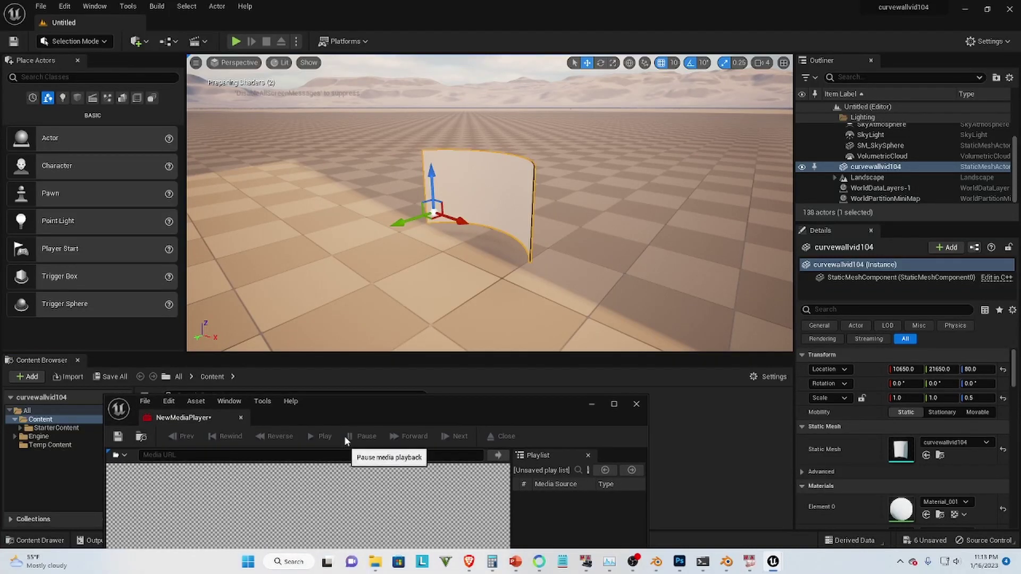
pyautogui.moveTo(337, 410); pyautogui.dragTo(352, 303)
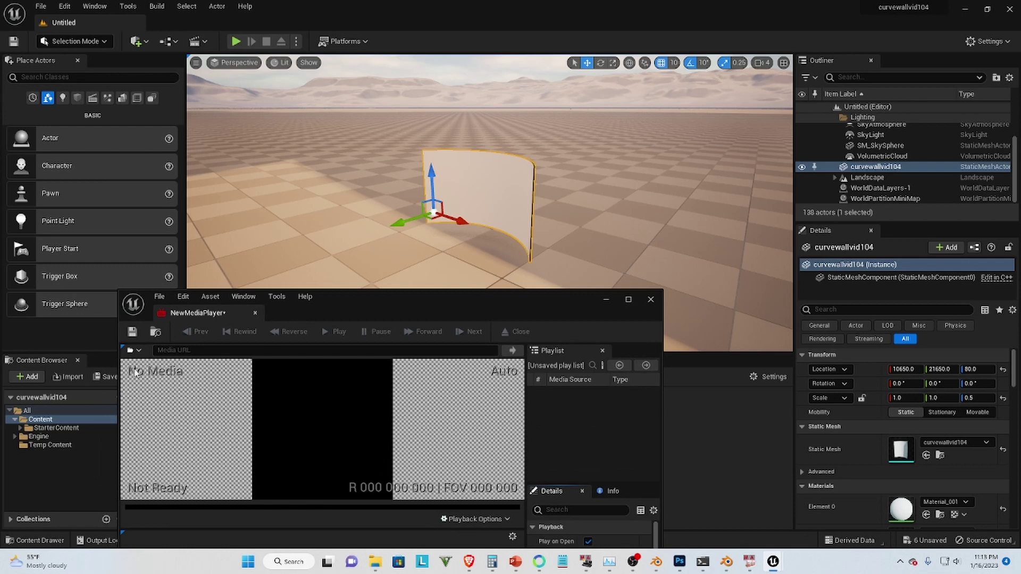
pyautogui.click(140, 352)
pyautogui.moveTo(134, 392)
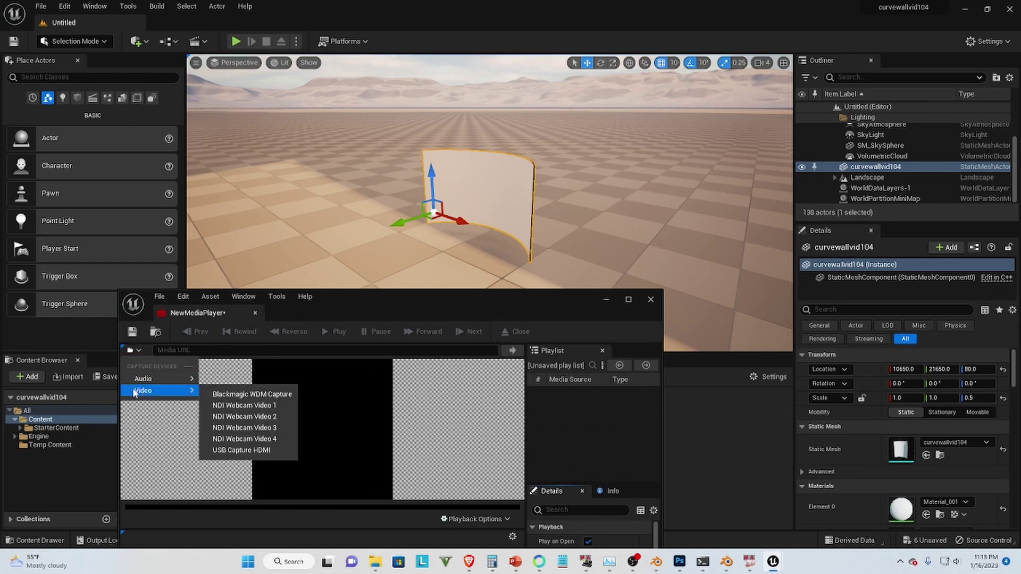
pyautogui.click(238, 449)
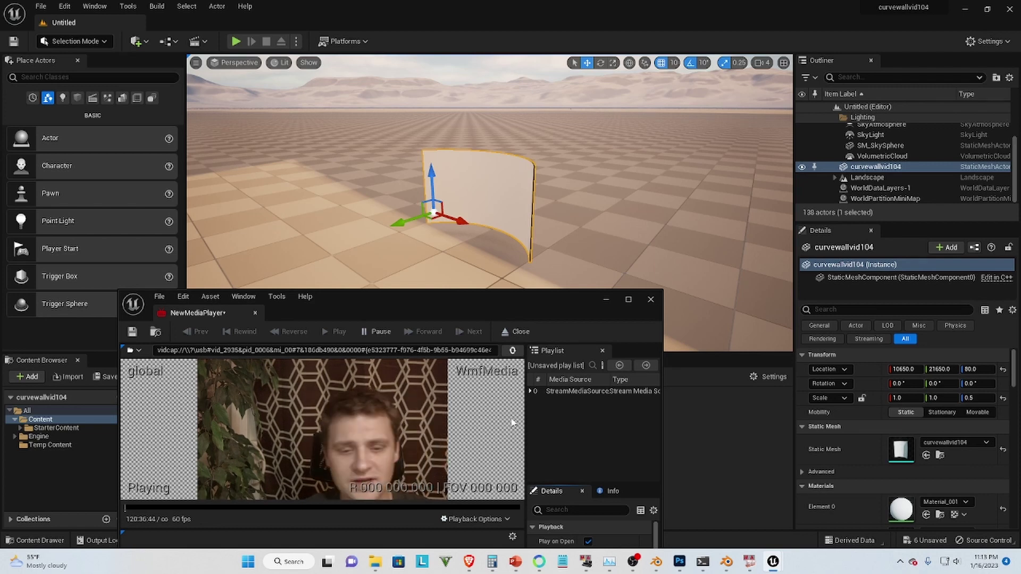
# Step: Save the NewMediaPlayer asset and minimize its editor window
pyautogui.moveTo(542, 300); pyautogui.dragTo(854, 252)
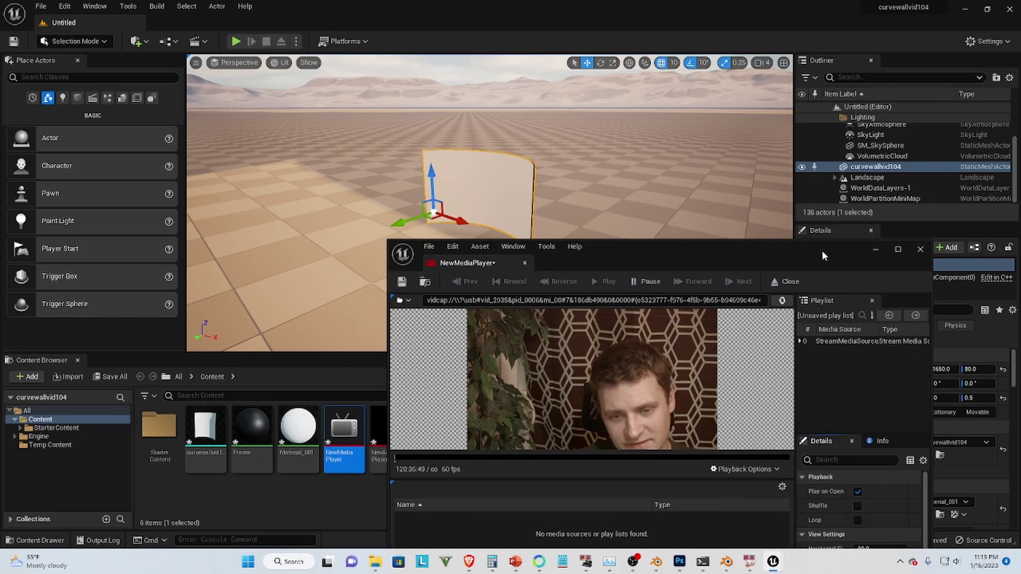
pyautogui.click(402, 282)
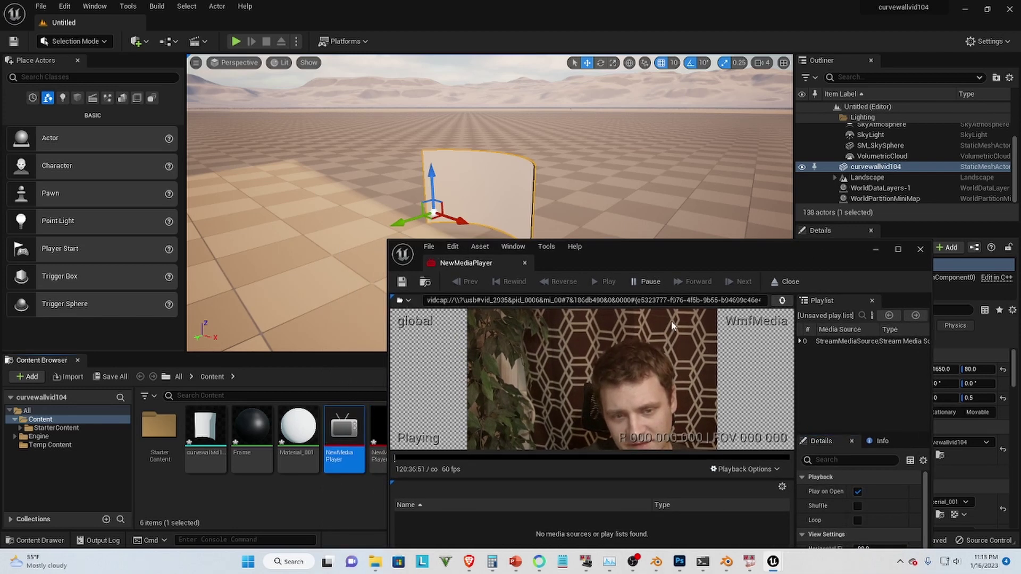
pyautogui.click(877, 250)
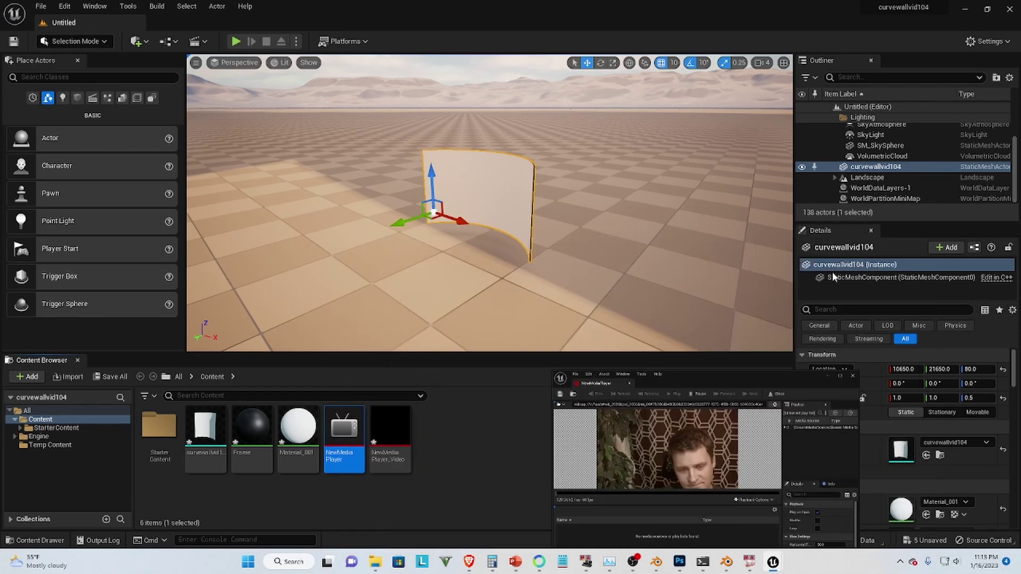
# Step: Create a material from the NewMediaPlayer_Video media texture, keeping the default name
pyautogui.click(396, 439)
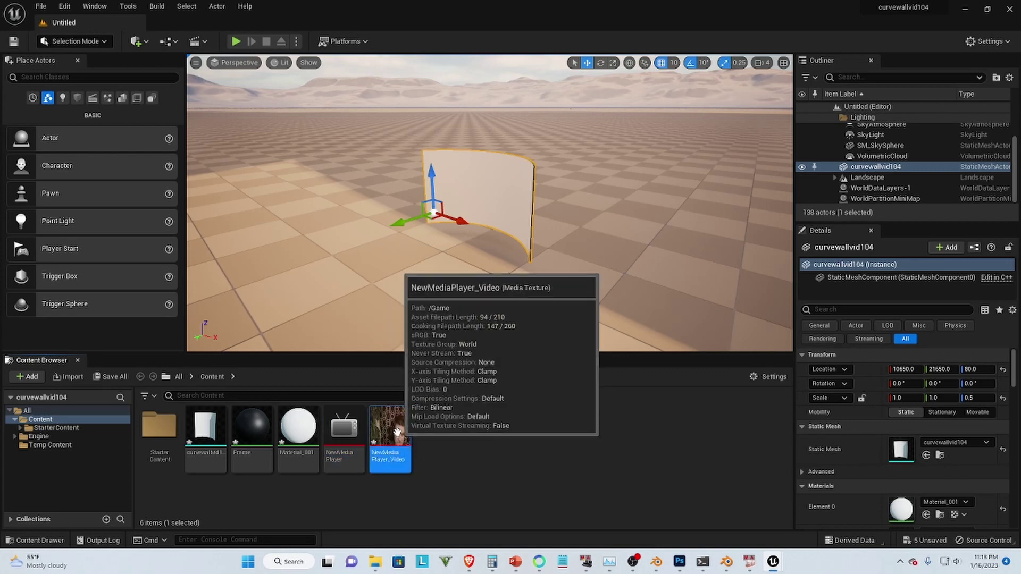
pyautogui.rightClick(397, 432)
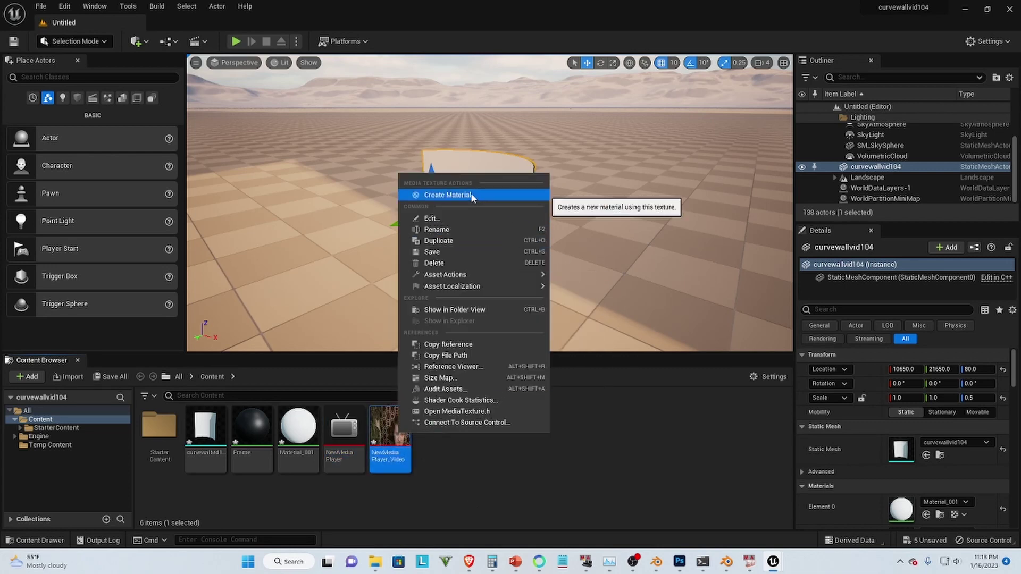
pyautogui.click(448, 195)
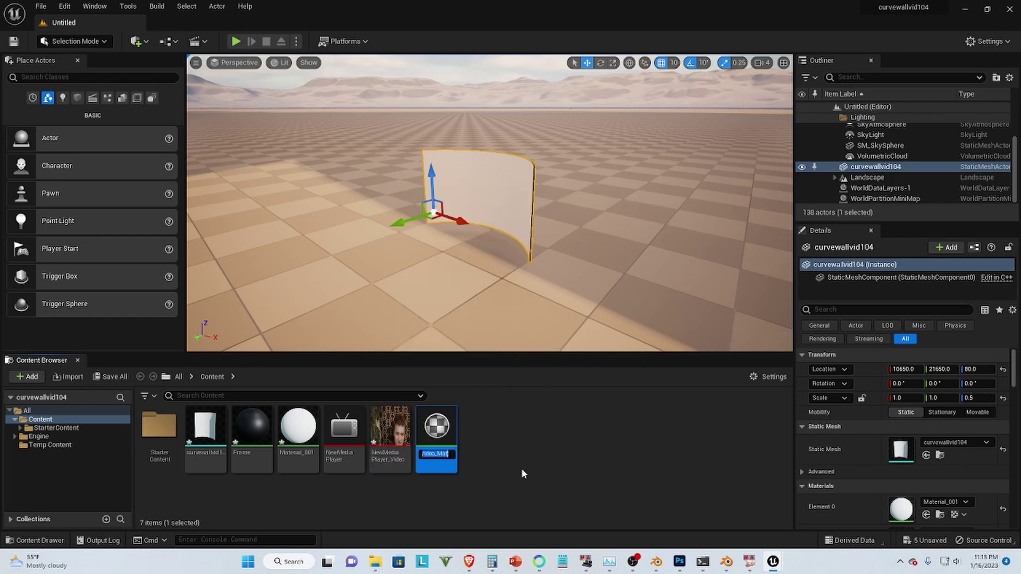
pyautogui.press('Return')
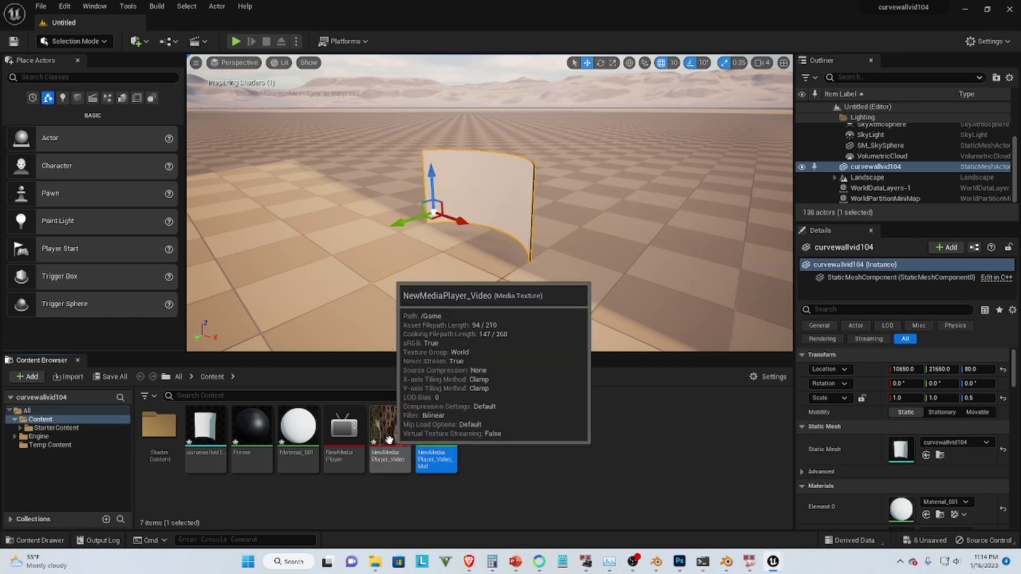
# Step: Assign the NewMediaPlayer_Video_Mat material to Element 0 of the curvewallvid104 actor
pyautogui.click(478, 443)
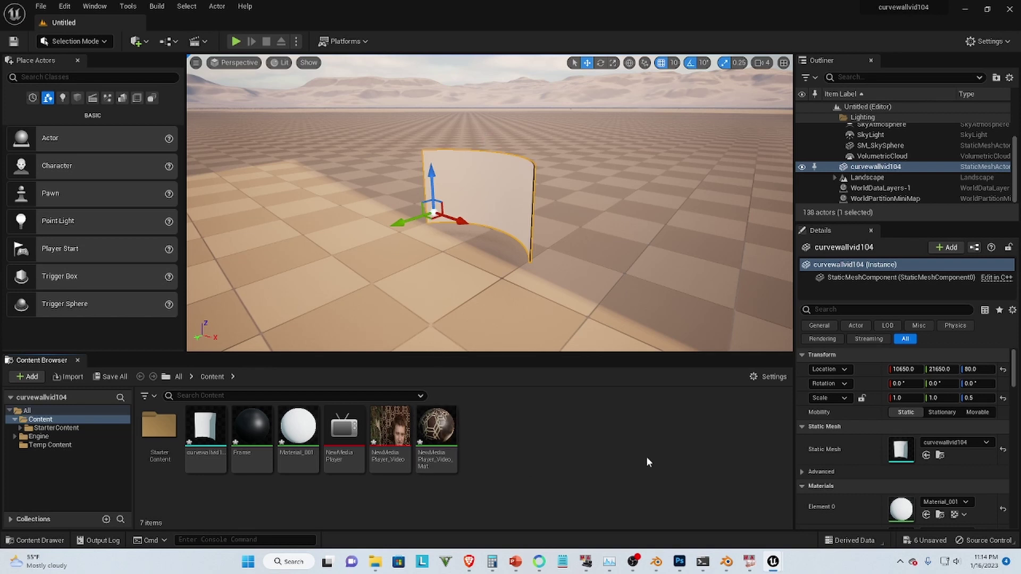
pyautogui.scroll(-3, 927, 482)
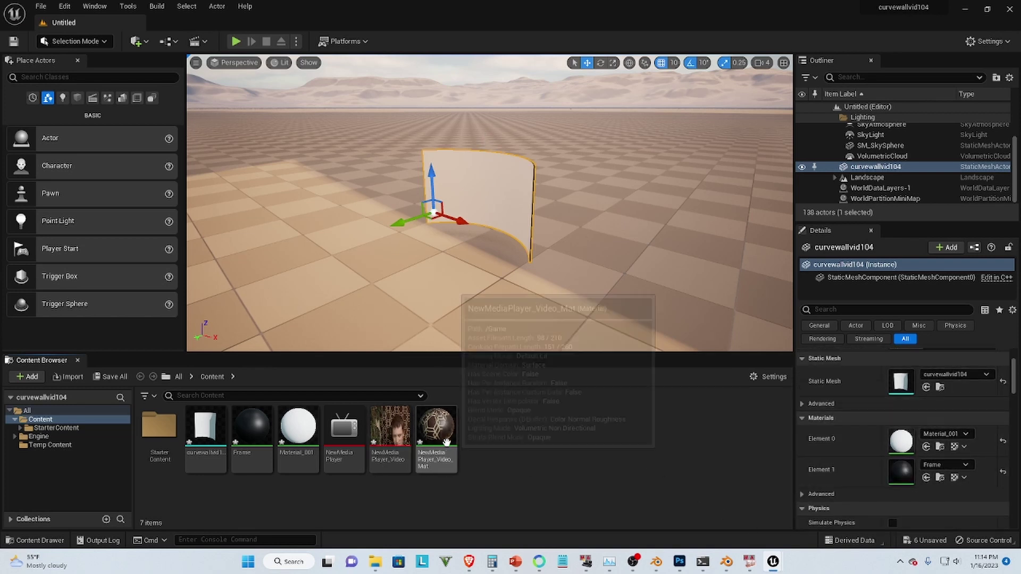
pyautogui.moveTo(434, 430); pyautogui.dragTo(904, 444)
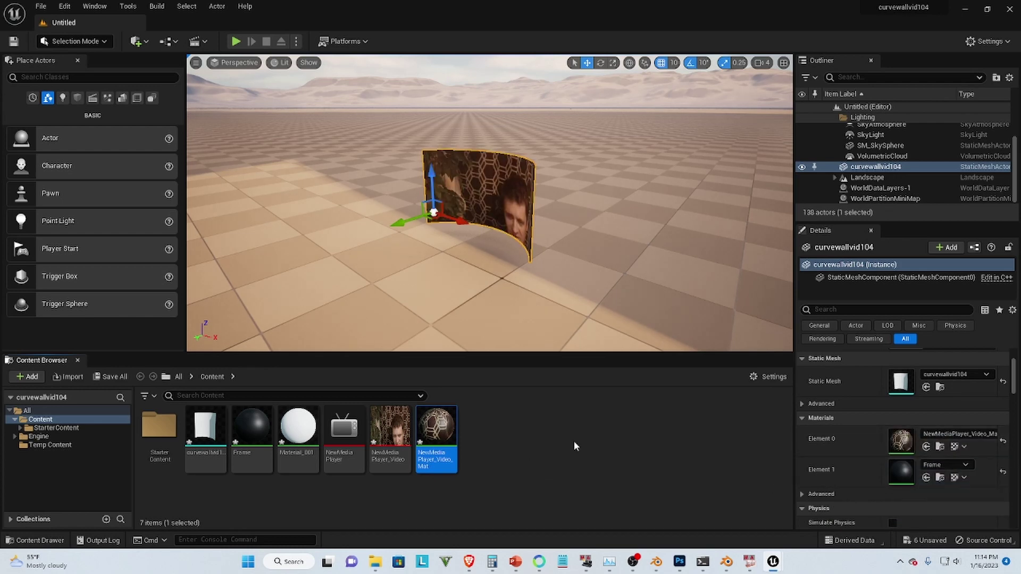
# Step: Examine the live video on the curved wall from the front in the viewport
pyautogui.scroll(2, 471, 223)
pyautogui.moveTo(471, 224); pyautogui.dragTo(399, 218, button='middle')
pyautogui.scroll(-4, 490, 203)
pyautogui.moveTo(490, 204); pyautogui.dragTo(559, 269, button='right')
pyautogui.press('w')
pyautogui.press('s')
pyautogui.press('d')
pyautogui.press('a')
pyautogui.press('d')
pyautogui.press('a')
pyautogui.click(533, 445)
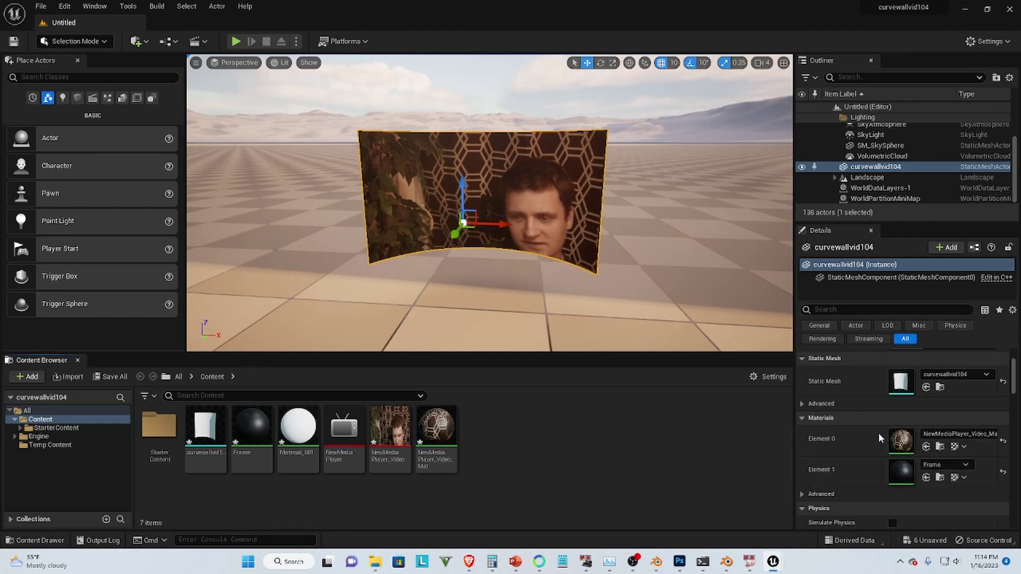
# Step: Open the NewMediaPlayer_Video_Mat material, space out its nodes and connect the Texture Sample's RGB output to Emissive Color
pyautogui.doubleClick(902, 441)
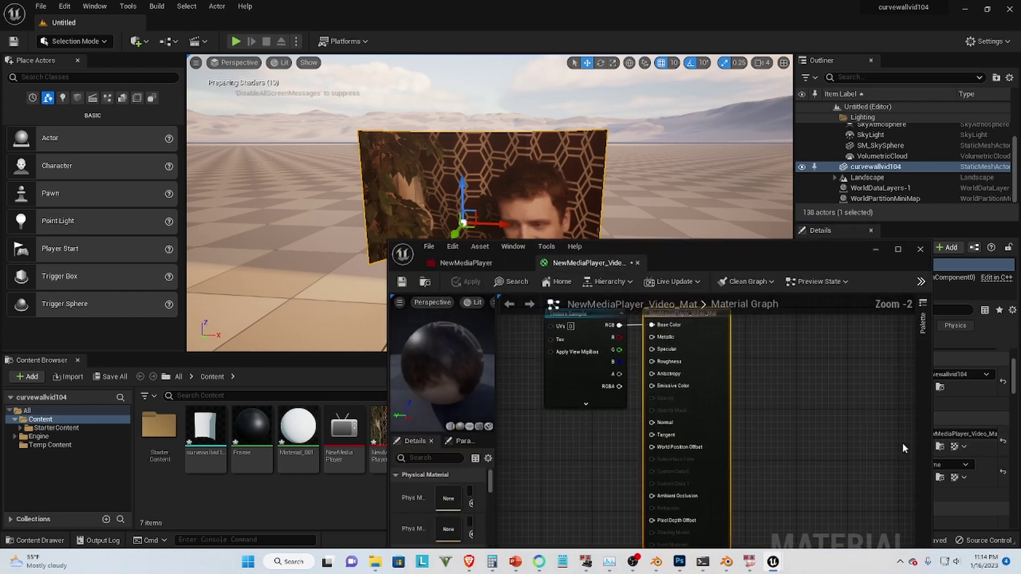
pyautogui.moveTo(733, 356); pyautogui.dragTo(859, 374)
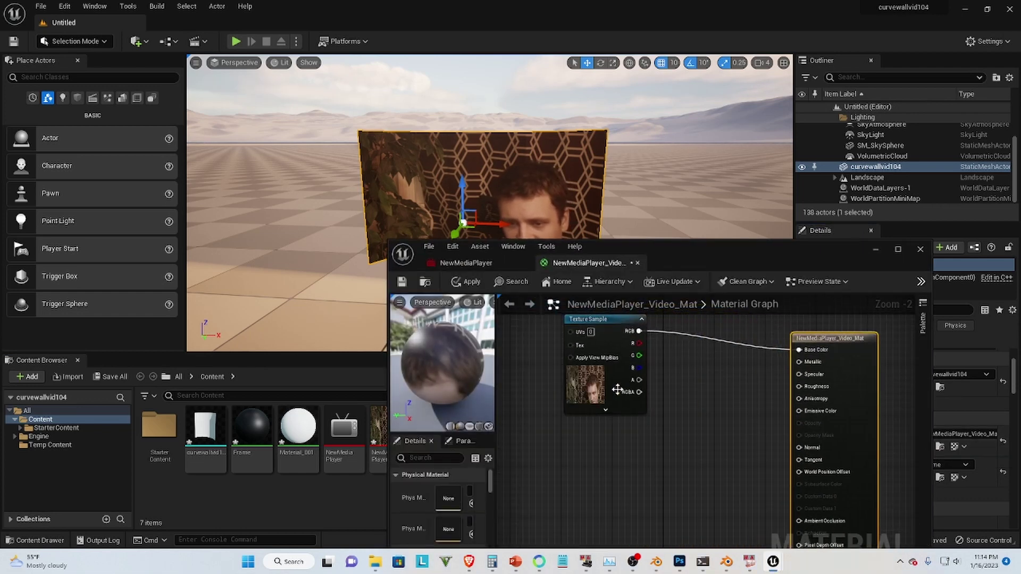
pyautogui.moveTo(620, 401); pyautogui.dragTo(592, 458)
pyautogui.moveTo(612, 390); pyautogui.dragTo(804, 417)
pyautogui.moveTo(574, 440); pyautogui.dragTo(542, 421)
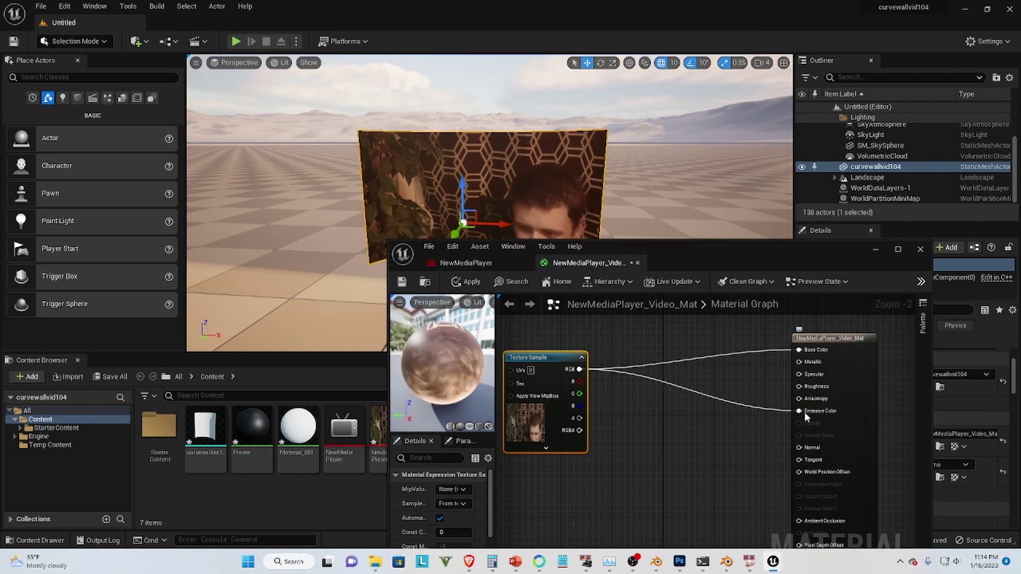
# Step: Insert a Multiply node between the Texture Sample's RGB output and the material's Emissive Color input
pyautogui.keyDown('ctrl'); pyautogui.moveTo(801, 409); pyautogui.dragTo(663, 414); pyautogui.keyUp('ctrl')
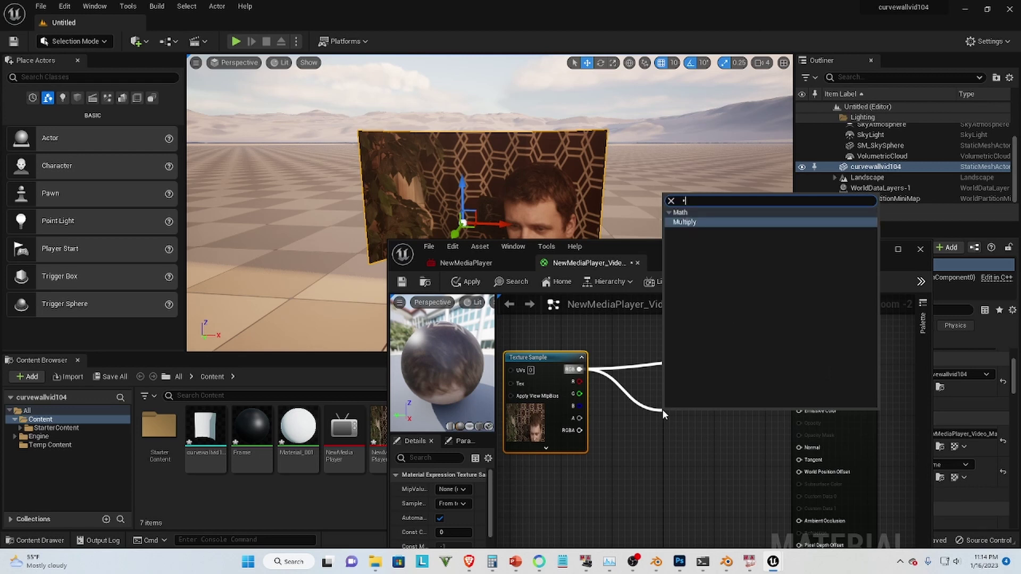
pyautogui.press('BackSpace')
pyautogui.write('mult')
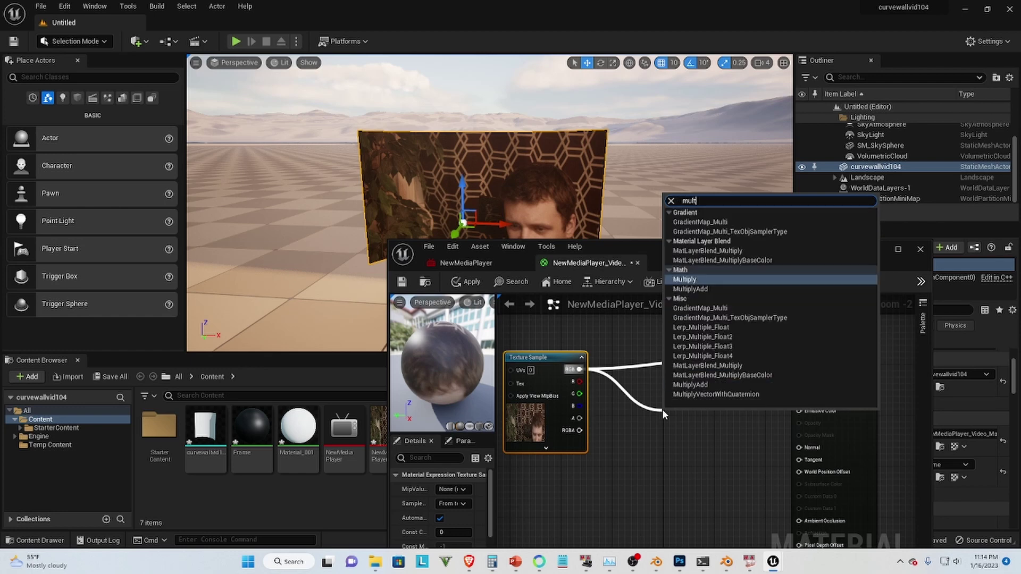
pyautogui.press('Return')
pyautogui.moveTo(692, 393); pyautogui.dragTo(803, 415)
pyautogui.moveTo(663, 419); pyautogui.dragTo(682, 419)
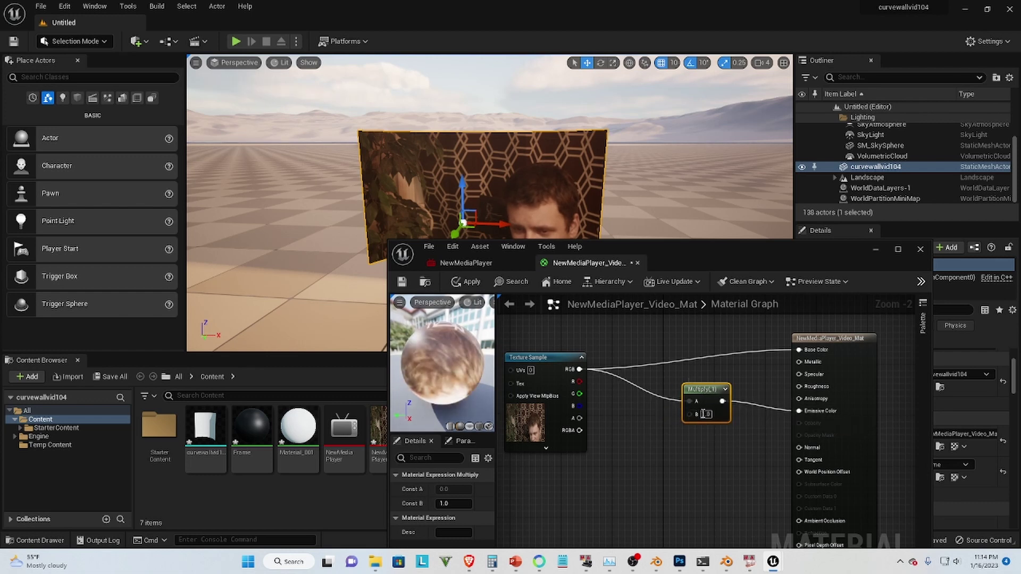
# Step: Promote the Multiply node's B input to a parameter named Brightness and place its node beside the Texture Sample
pyautogui.rightClick(690, 415)
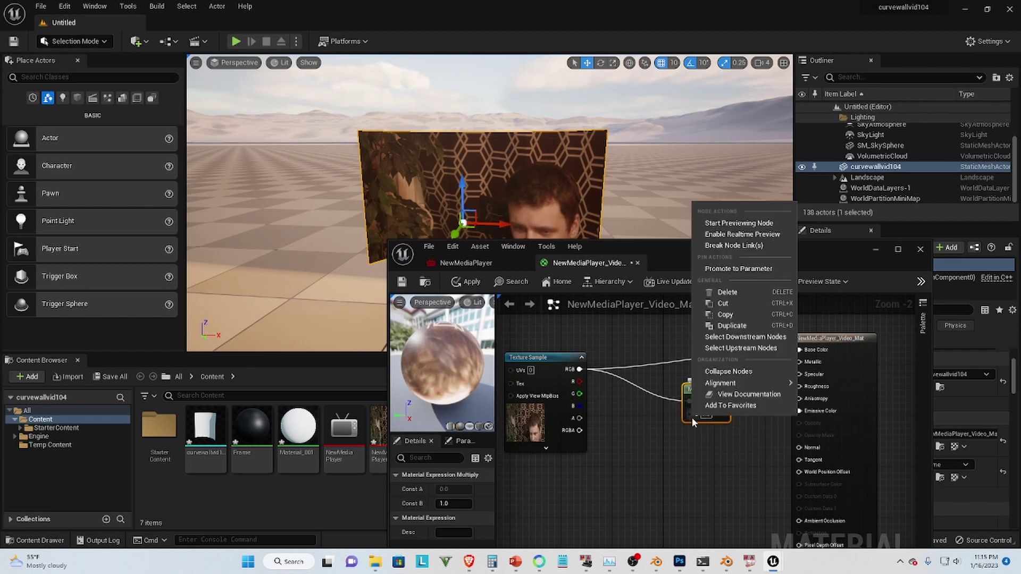
pyautogui.click(739, 268)
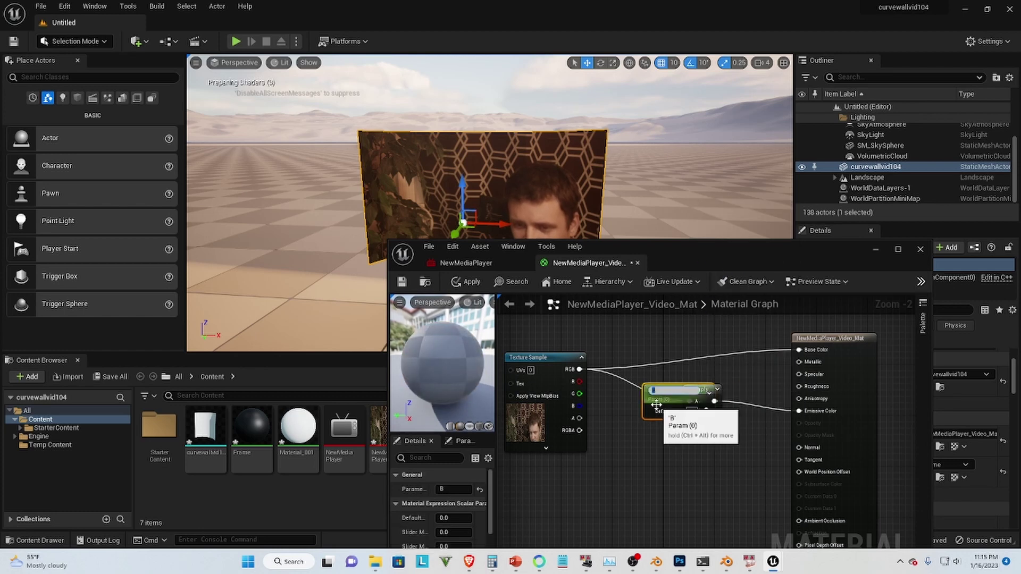
pyautogui.write('Brightness')
pyautogui.press('Return')
pyautogui.moveTo(667, 403); pyautogui.dragTo(633, 427)
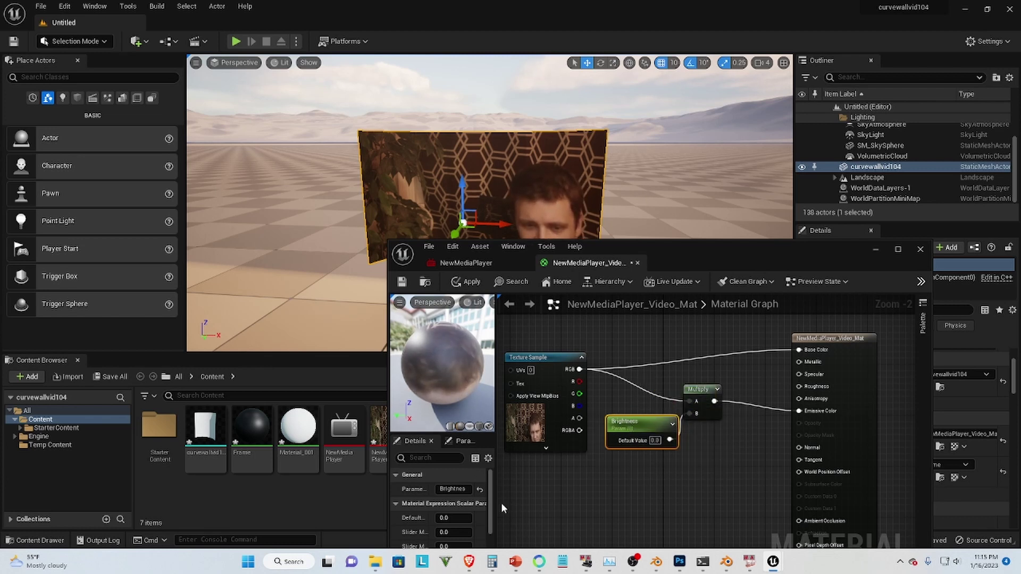
# Step: Set the Brightness parameter's default value to 1.0 and save the material
pyautogui.click(446, 516)
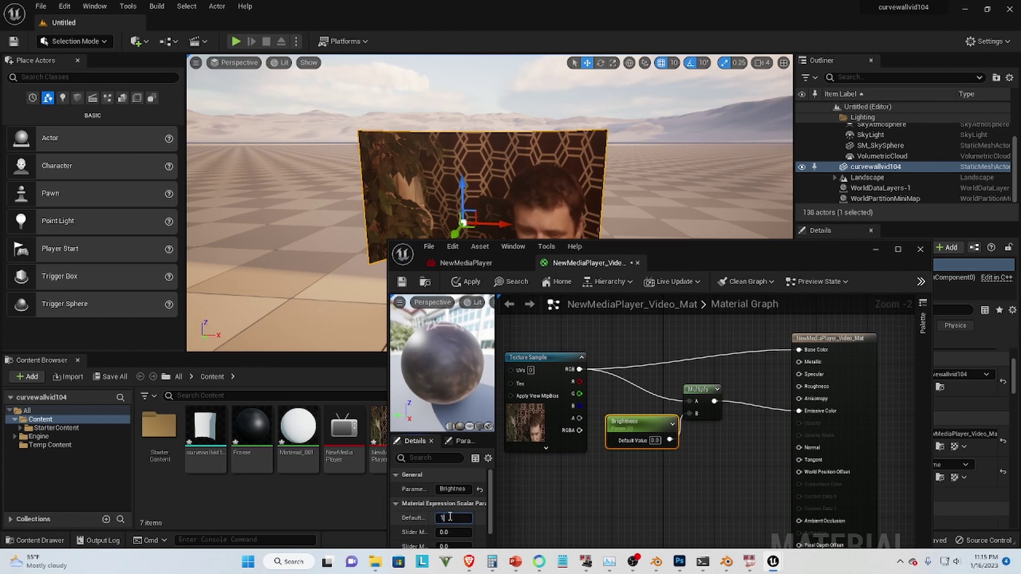
pyautogui.press('Return')
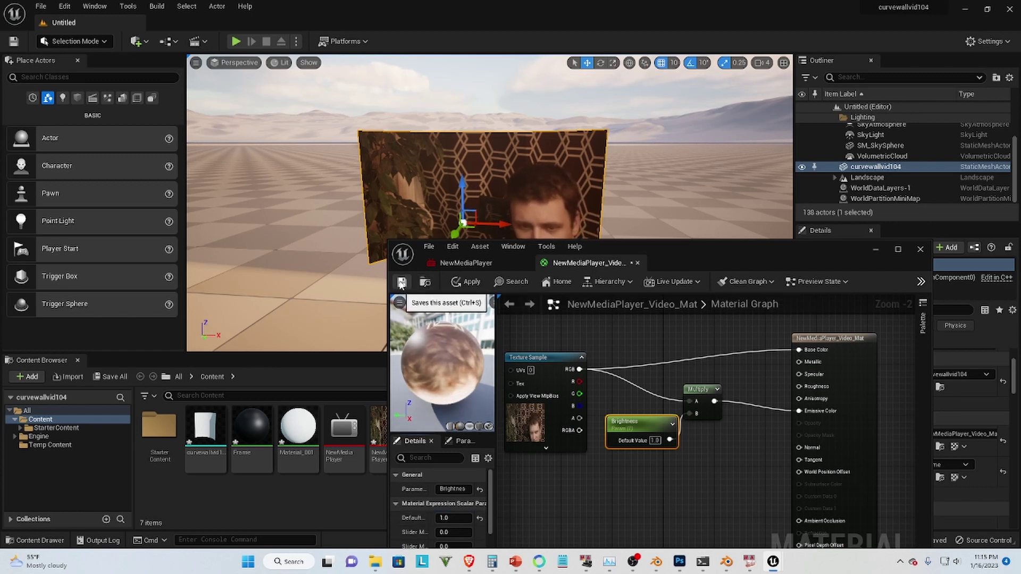
pyautogui.click(401, 283)
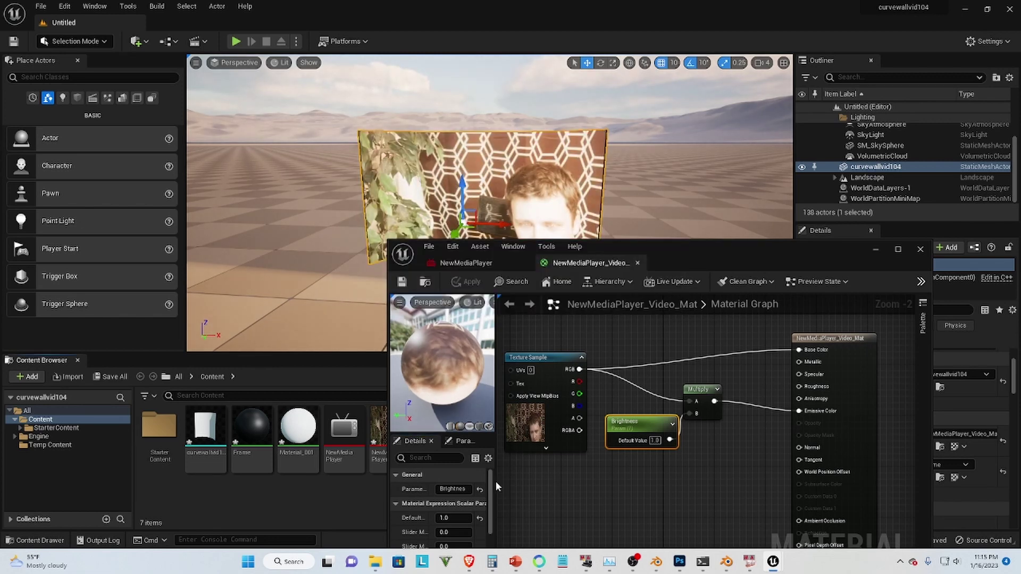
# Step: Lower the Brightness default value to 0.07, minimize the material editor and view the curved wall from the front
pyautogui.moveTo(453, 518); pyautogui.dragTo(410, 517)
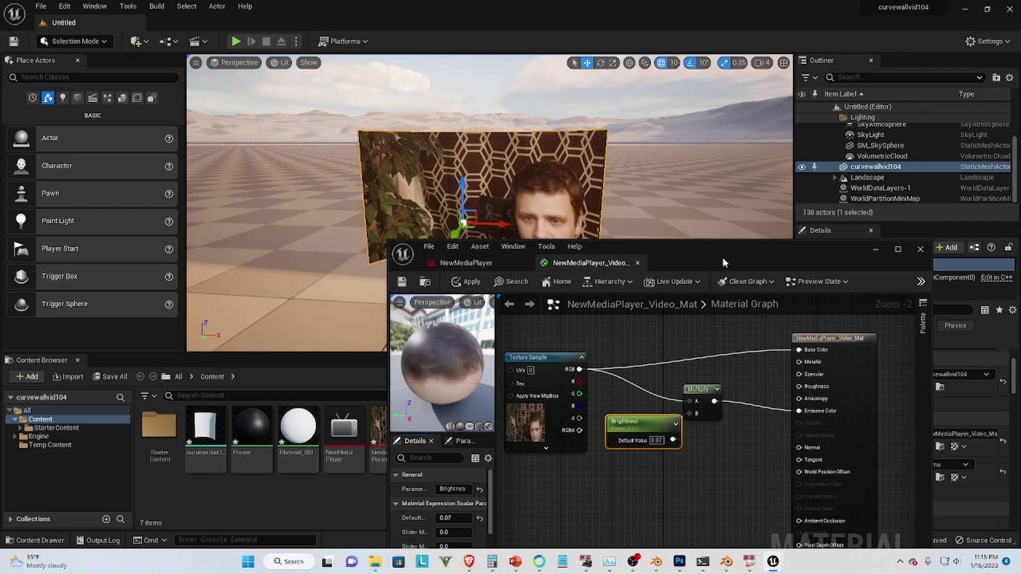
pyautogui.moveTo(725, 257); pyautogui.dragTo(645, 319)
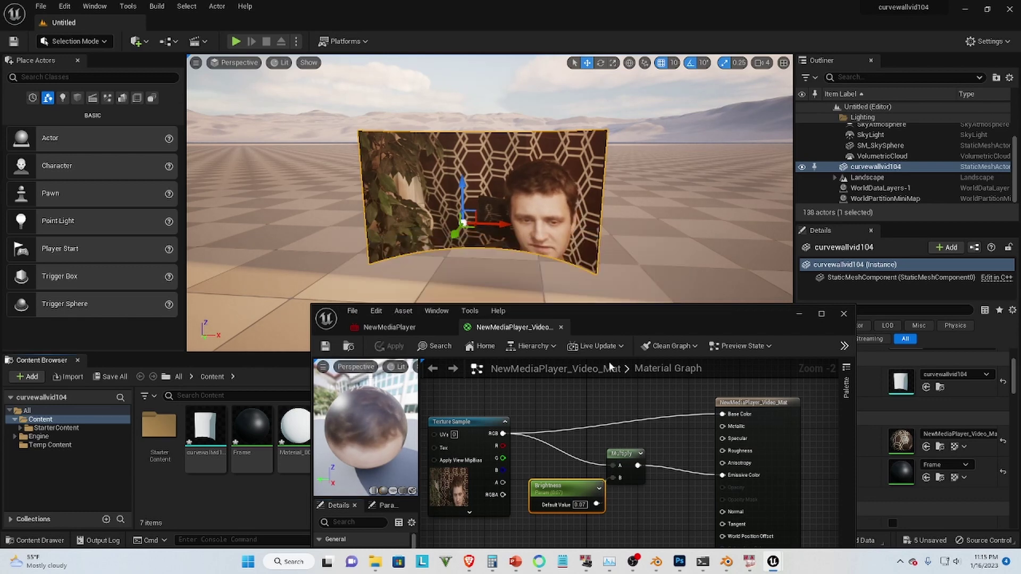
pyautogui.moveTo(681, 317); pyautogui.dragTo(597, 281)
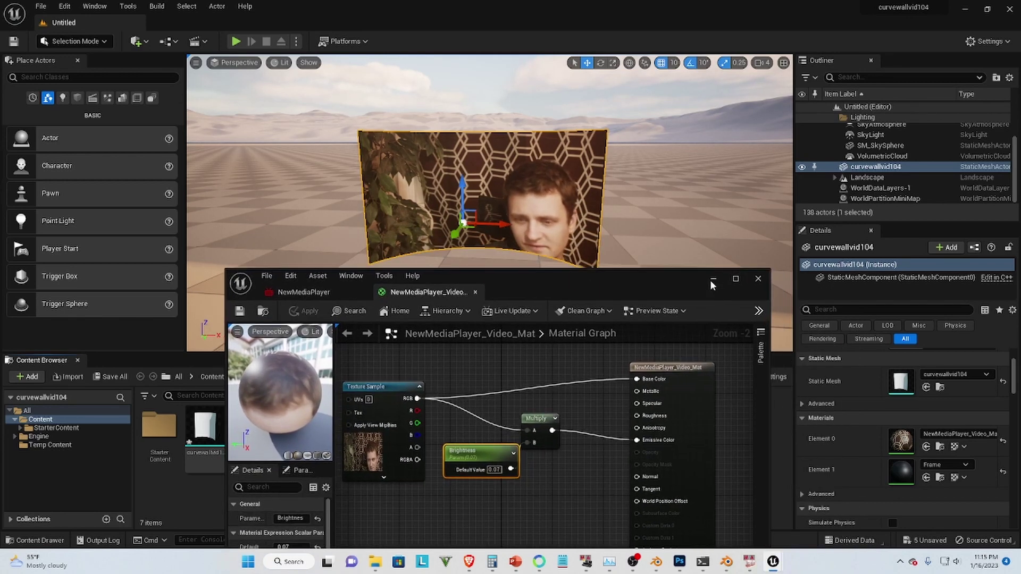
pyautogui.click(712, 281)
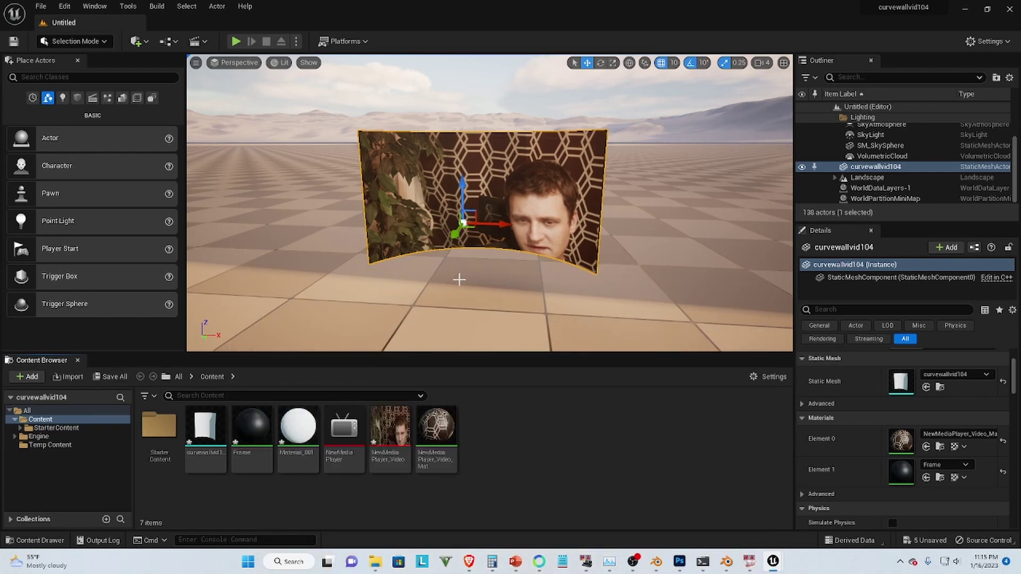
pyautogui.moveTo(481, 287); pyautogui.dragTo(562, 331, button='right')
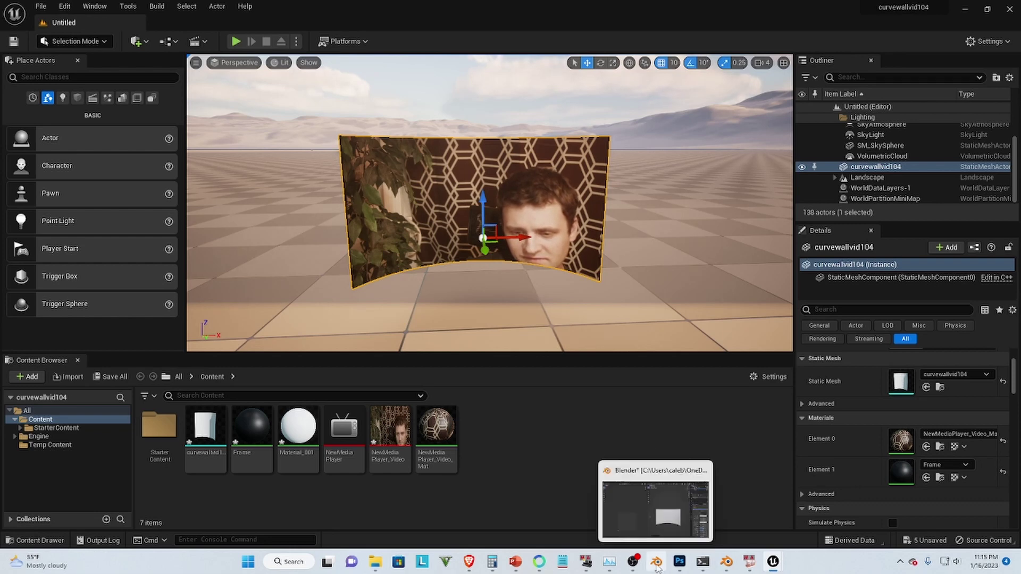
# Step: Switch to Blender, deselect the curved wall and add a mesh plane in the front orthographic view
pyautogui.click(655, 506)
pyautogui.moveTo(558, 265); pyautogui.dragTo(655, 334, button='middle')
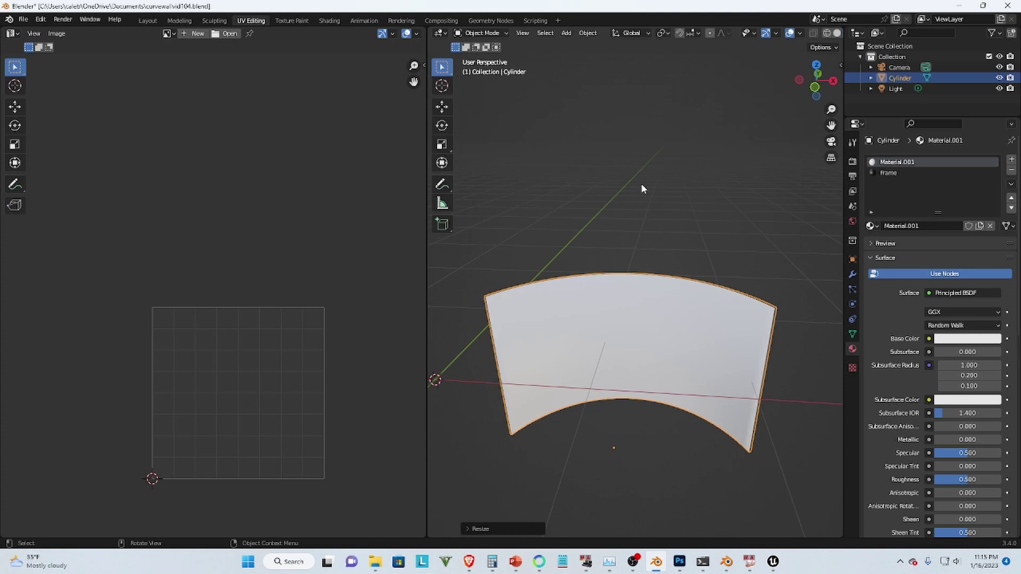
pyautogui.click(617, 262)
pyautogui.press('KP_1')
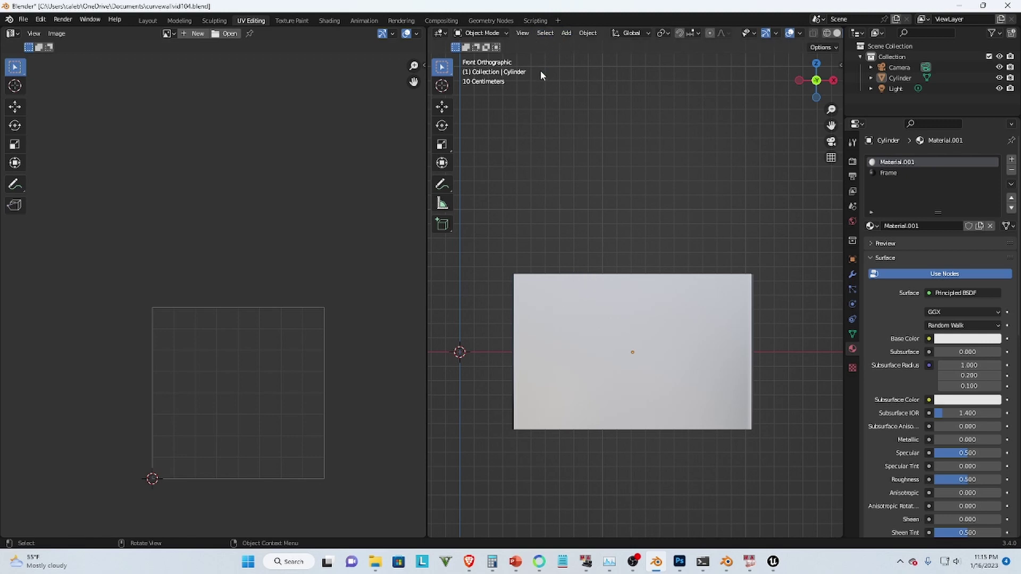
pyautogui.click(566, 33)
pyautogui.moveTo(581, 46)
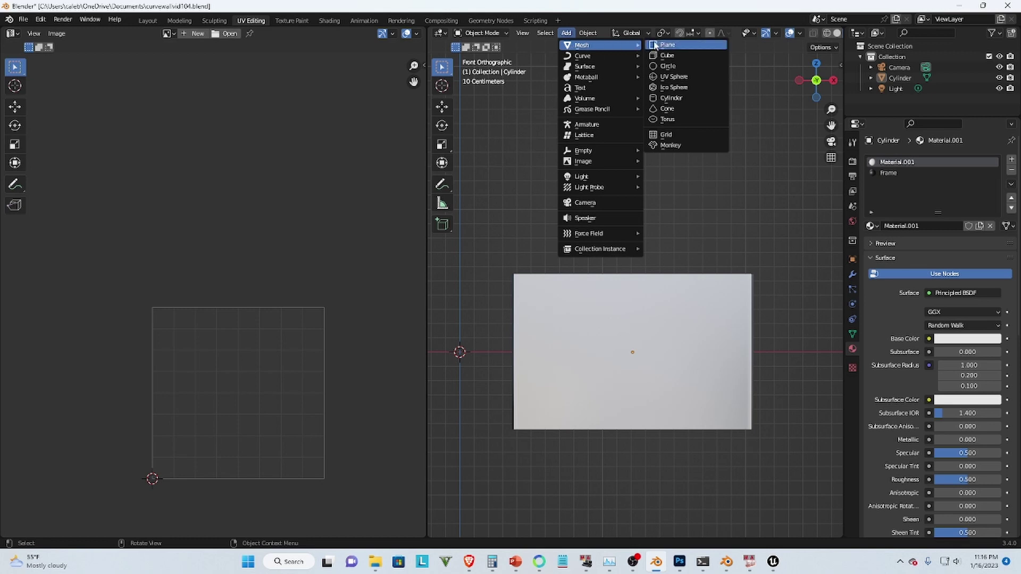
pyautogui.click(668, 45)
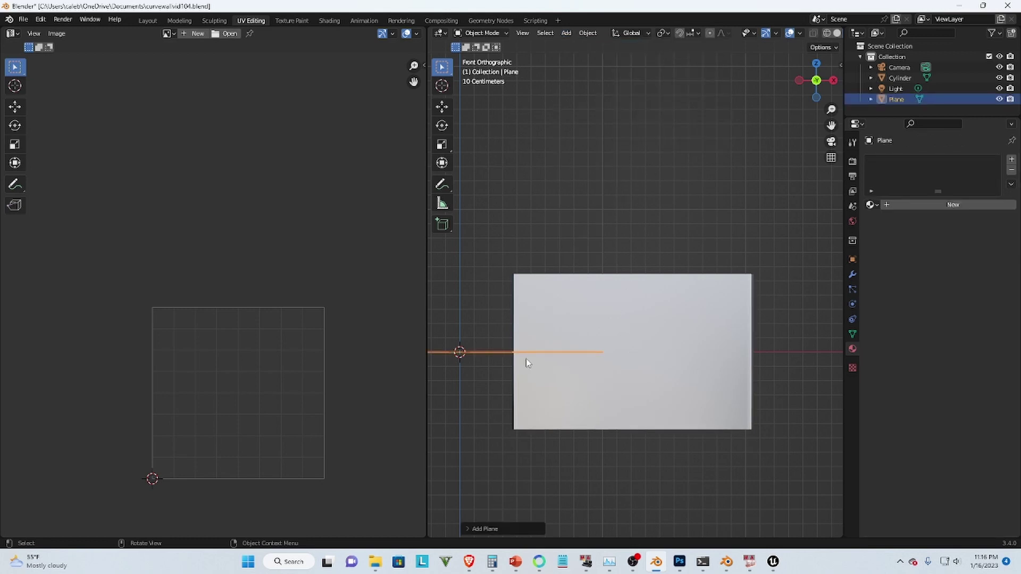
# Step: Rotate the new plane 90° about the global X axis so that it stands upright
pyautogui.scroll(-2, 520, 274)
pyautogui.scroll(1, 534, 287)
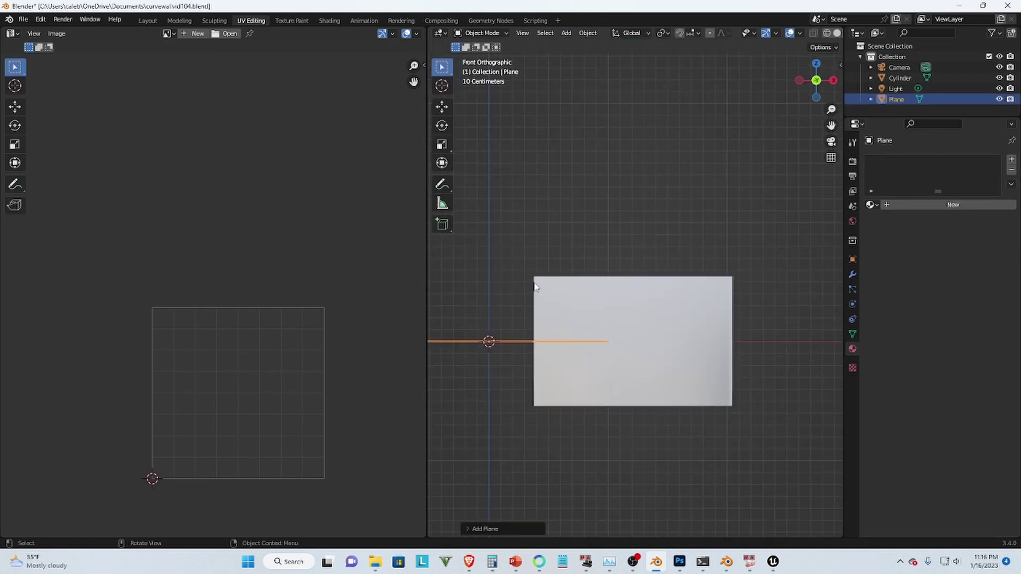
pyautogui.write('rx')
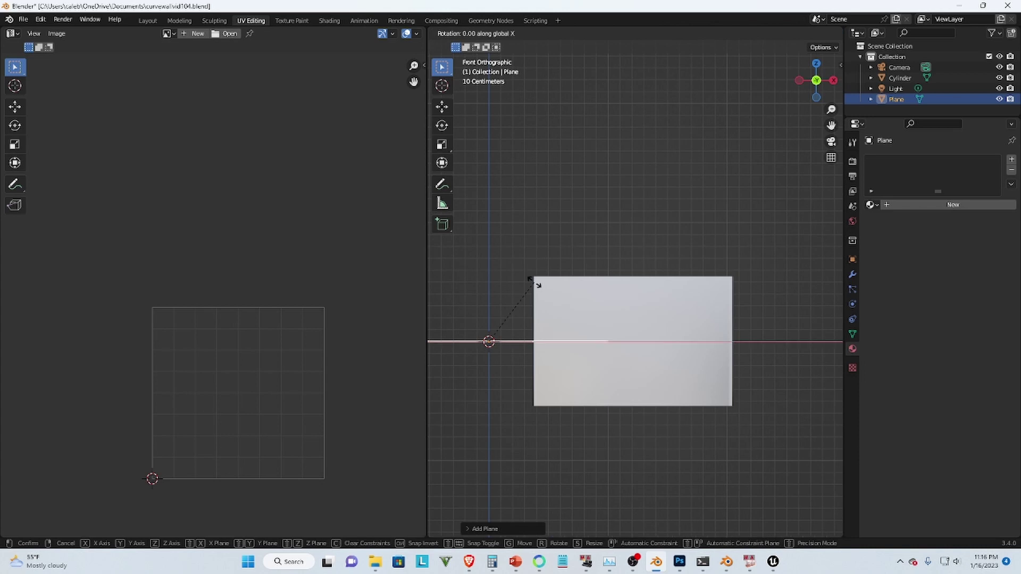
pyautogui.write('90')
pyautogui.press('Return')
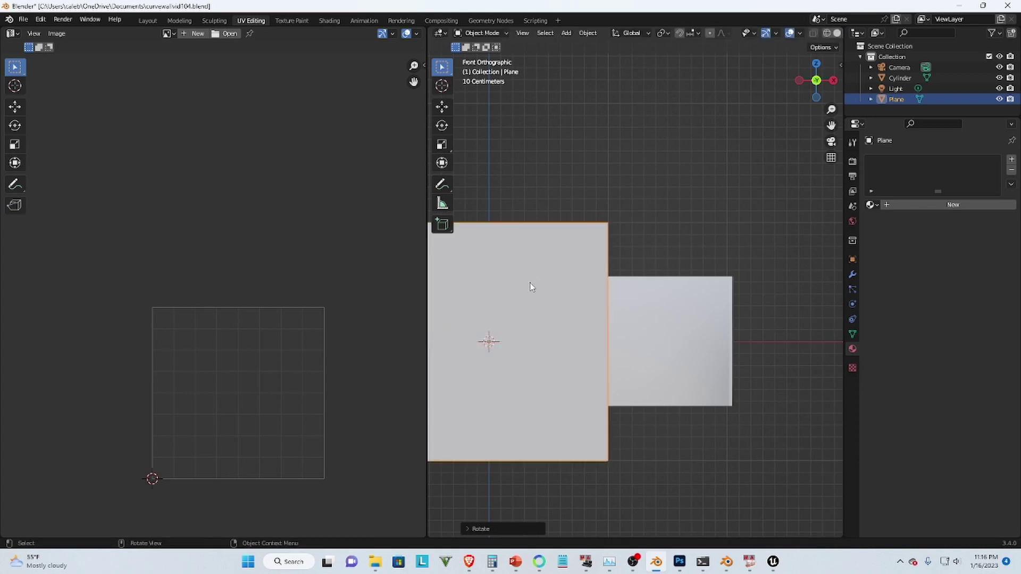
# Step: Move the plane up off the curved wall, then hide the curved wall object
pyautogui.moveTo(498, 348); pyautogui.dragTo(625, 218)
pyautogui.scroll(-3, 611, 346)
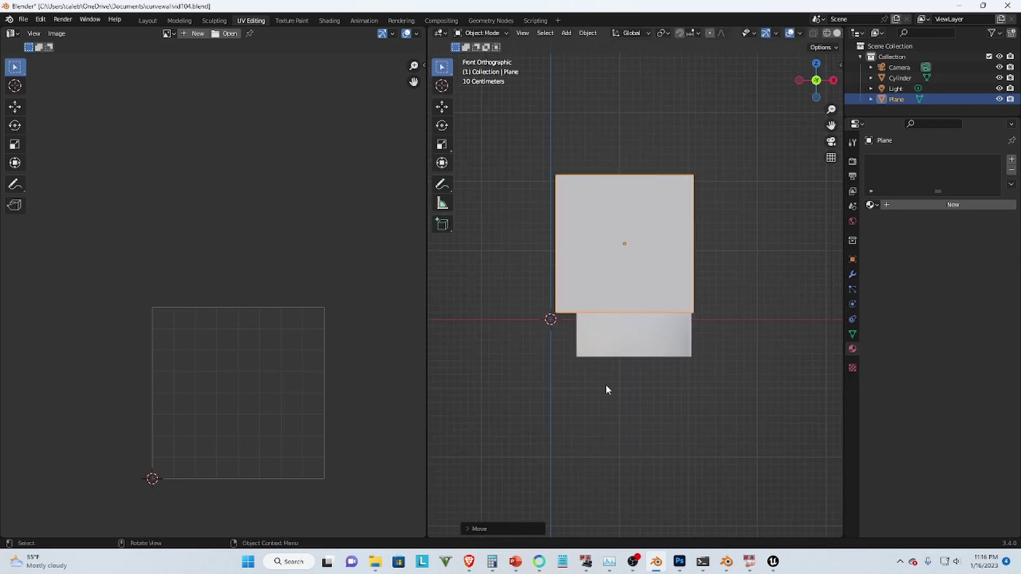
pyautogui.click(621, 348)
pyautogui.press('h')
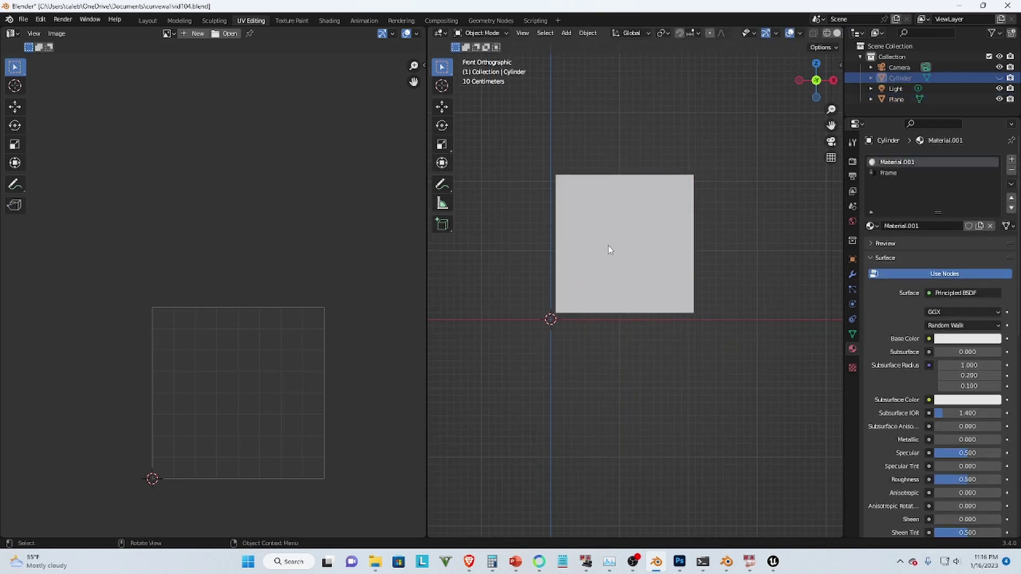
# Step: Reposition the plane freely beside the world origin in the front view
pyautogui.click(607, 249)
pyautogui.scroll(3, 629, 214)
pyautogui.keyDown('shift'); pyautogui.moveTo(647, 255); pyautogui.dragTo(712, 293, button='middle'); pyautogui.keyUp('shift')
pyautogui.press('g')
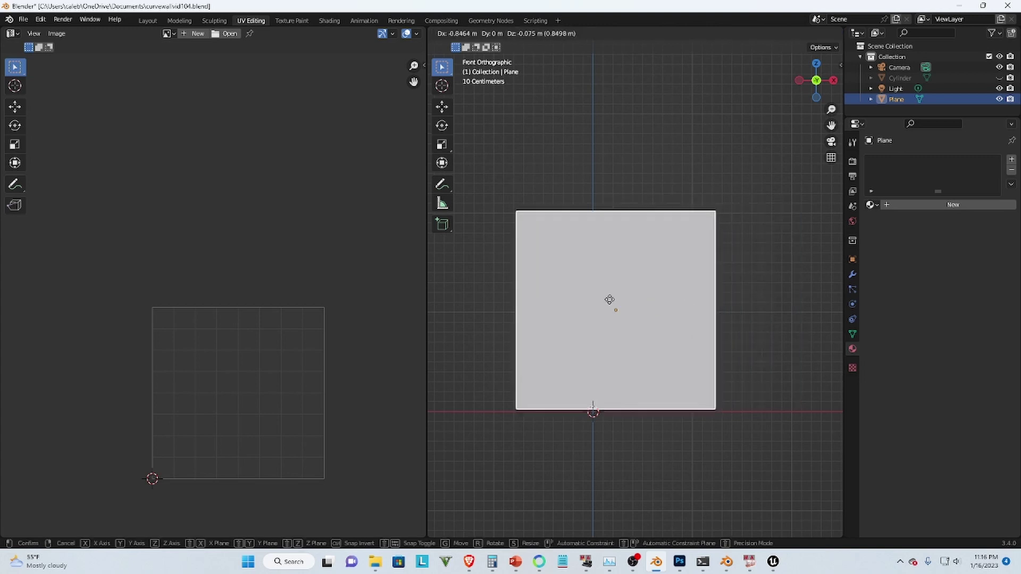
pyautogui.click(547, 358)
pyautogui.keyDown('shift'); pyautogui.moveTo(605, 344); pyautogui.dragTo(700, 340, button='middle'); pyautogui.keyUp('shift')
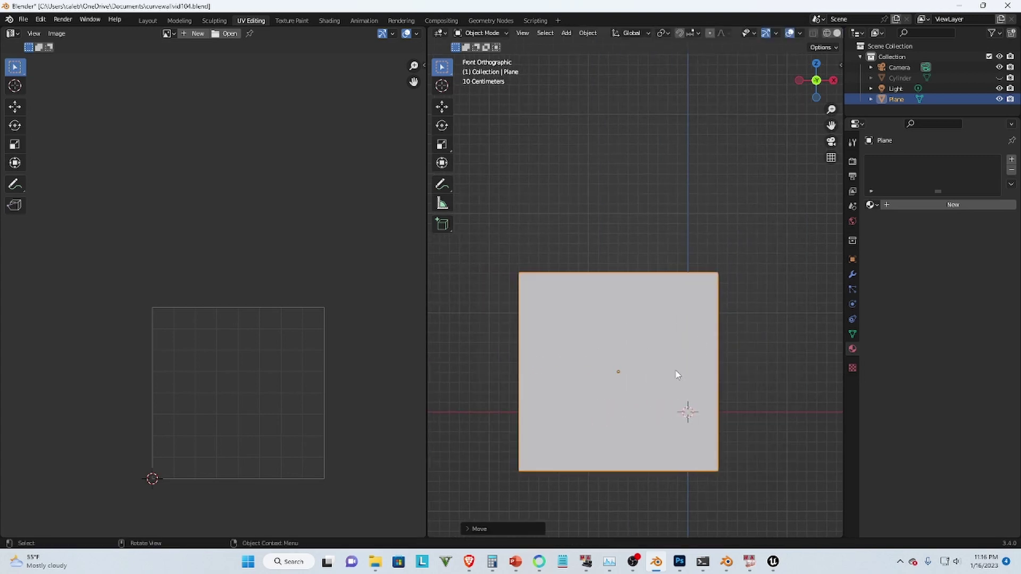
pyautogui.press('g')
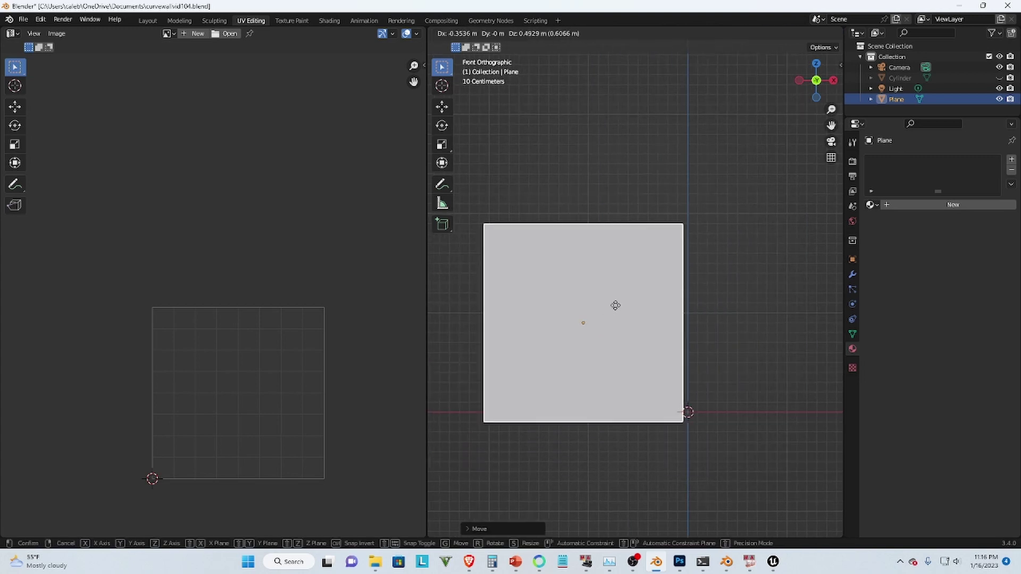
pyautogui.click(604, 297)
pyautogui.rightClick(605, 297)
pyautogui.click(607, 297)
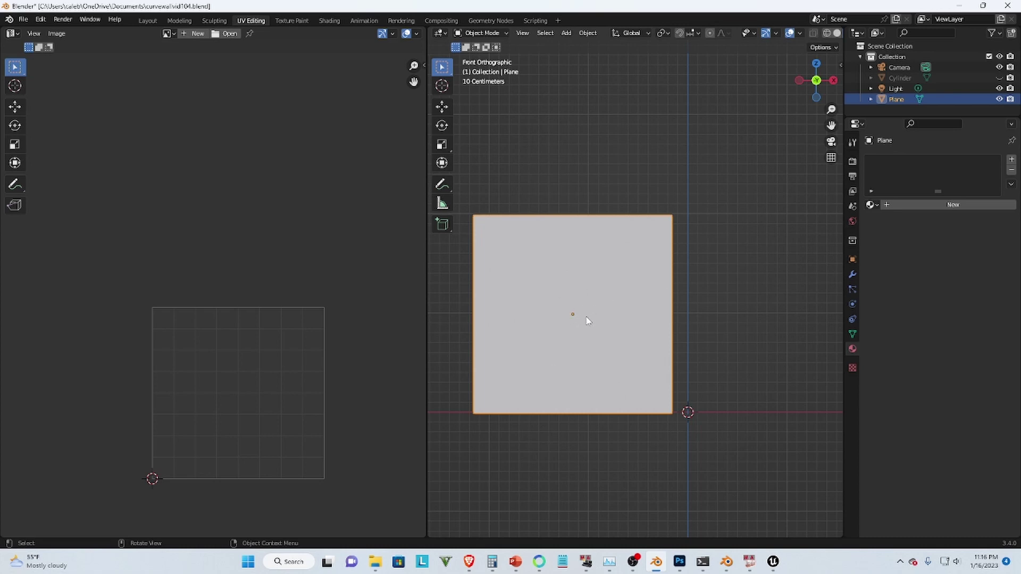
# Step: Show the plane's transform values and reset its X and Z location to 0 m
pyautogui.click(842, 64)
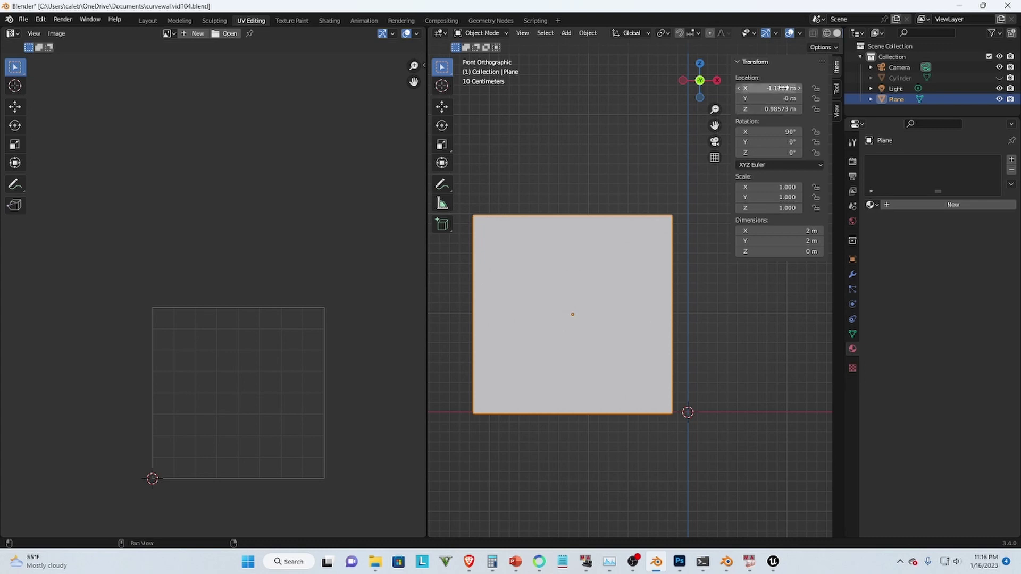
pyautogui.press('BackSpace')
pyautogui.press('BackSpace')
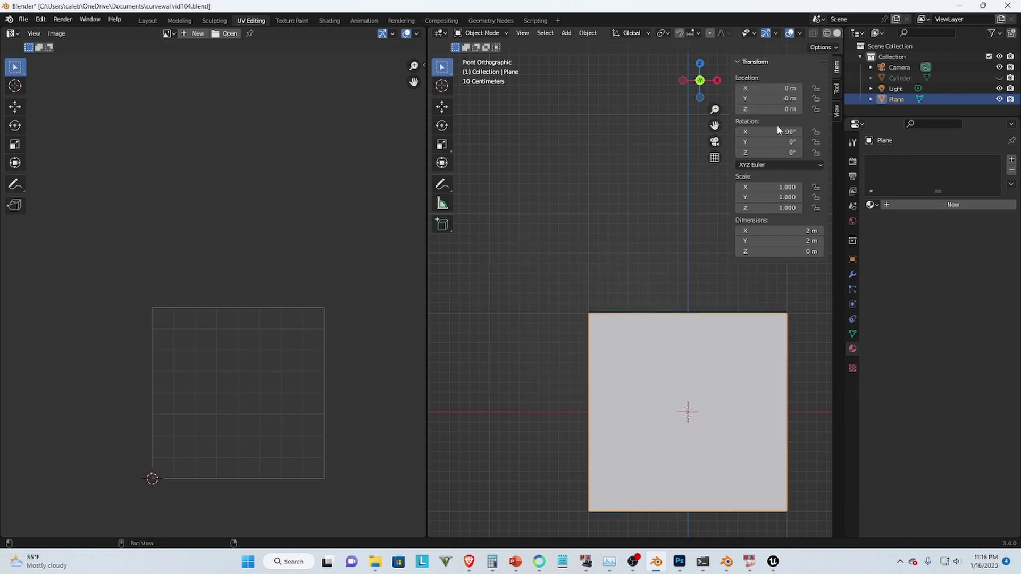
# Step: Add a Mirror modifier on the X axis to the plane
pyautogui.scroll(-3, 601, 318)
pyautogui.keyDown('shift'); pyautogui.moveTo(718, 358); pyautogui.dragTo(644, 346, button='middle'); pyautogui.keyUp('shift')
pyautogui.scroll(1, 653, 296)
pyautogui.click(853, 275)
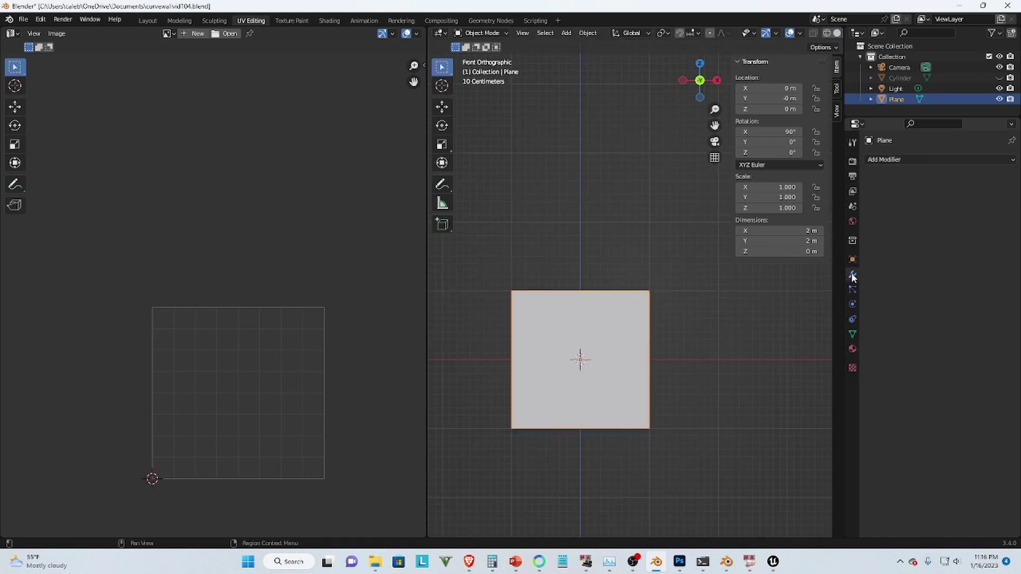
pyautogui.click(892, 159)
pyautogui.click(808, 282)
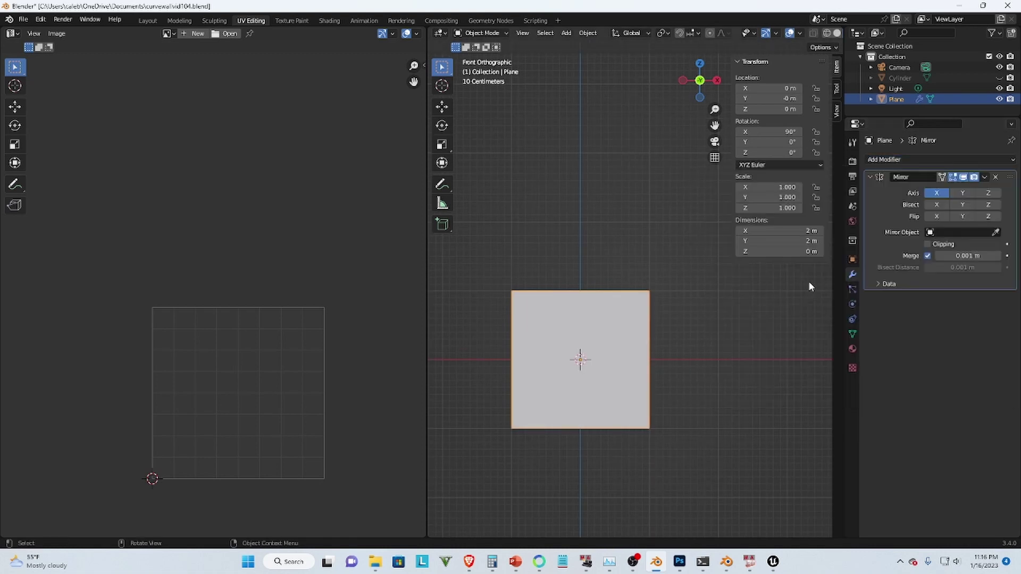
# Step: Enter Edit Mode and move the plane's face about 1.36 m along negative X from the origin
pyautogui.scroll(3, 592, 341)
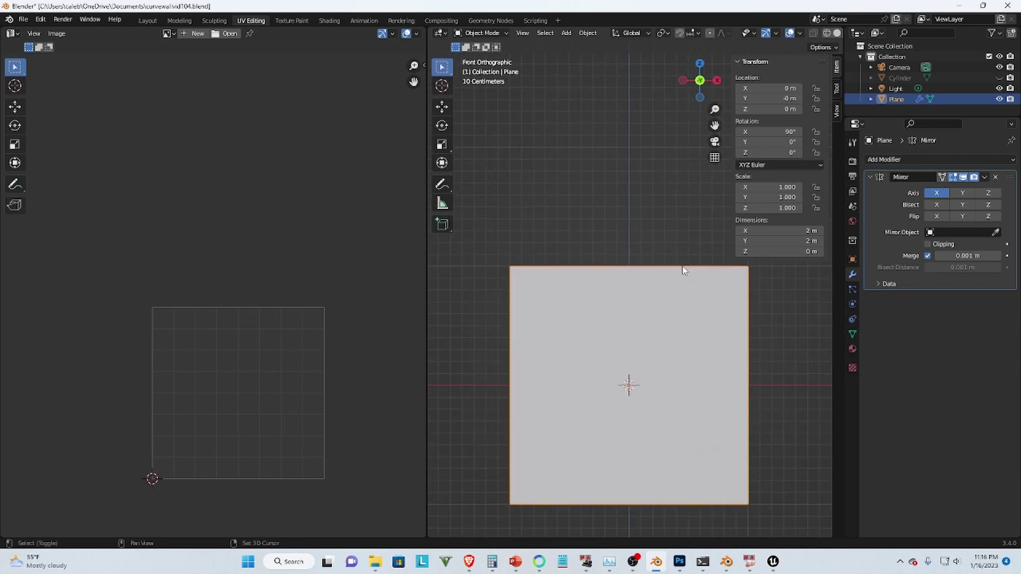
pyautogui.press('Tab')
pyautogui.scroll(-2, 754, 344)
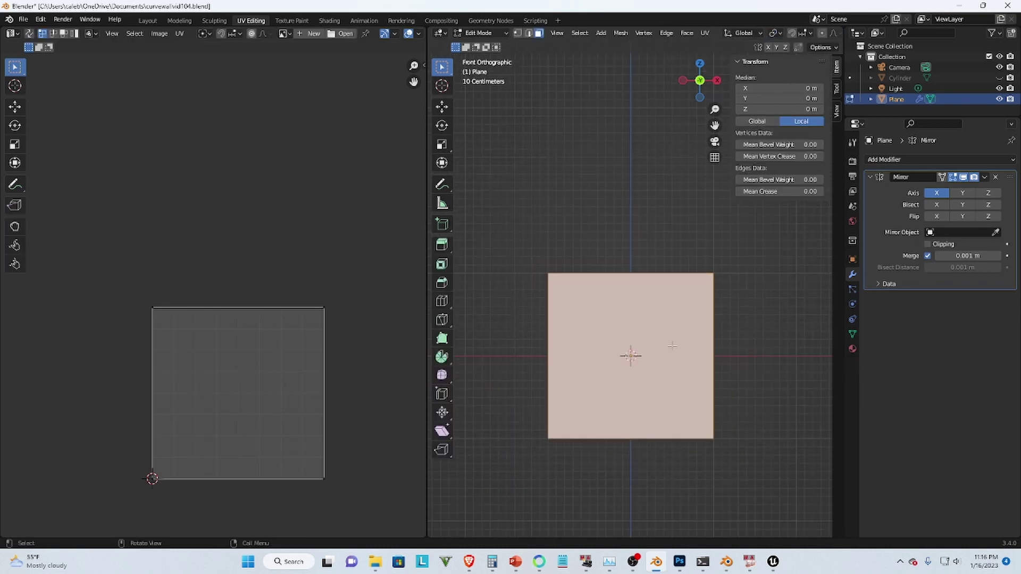
pyautogui.press('g')
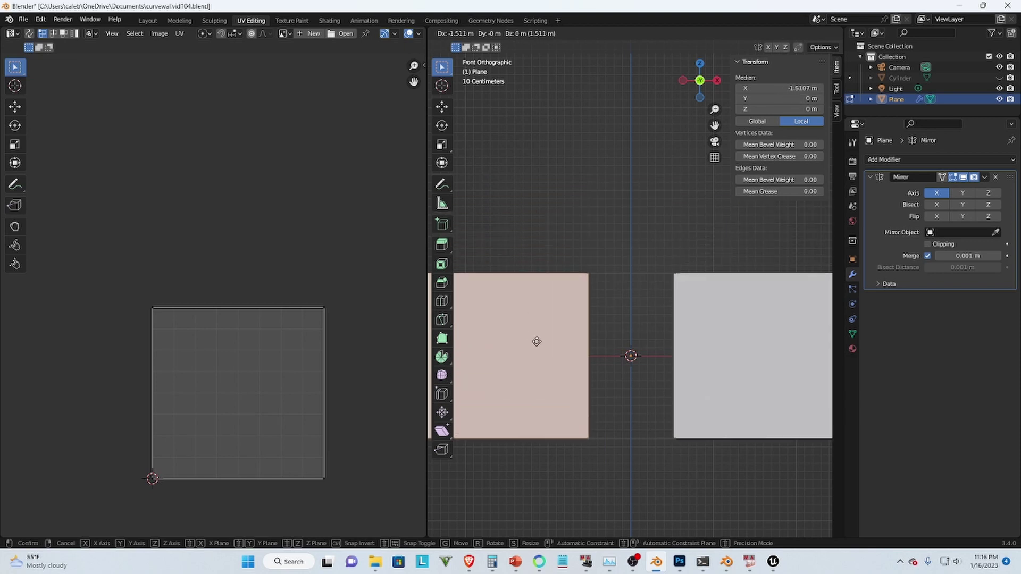
pyautogui.click(548, 342)
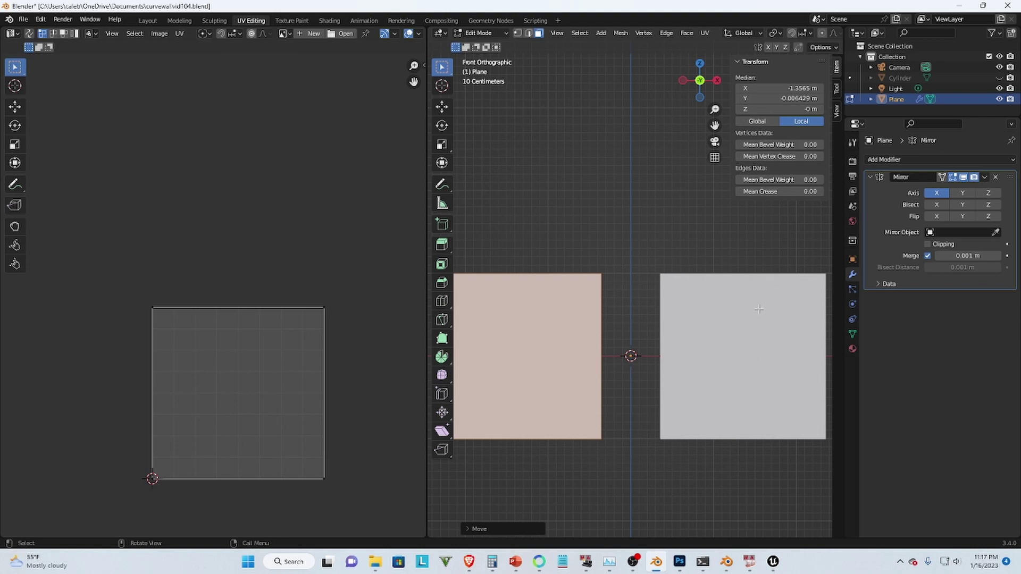
# Step: Scale the face down along the X axis only, making it a tall, narrow panel
pyautogui.scroll(-2, 745, 302)
pyautogui.keyDown('shift'); pyautogui.moveTo(598, 256); pyautogui.dragTo(684, 269, button='middle'); pyautogui.keyUp('shift')
pyautogui.scroll(2, 683, 270)
pyautogui.keyDown('shift'); pyautogui.moveTo(614, 288); pyautogui.dragTo(522, 297, button='middle'); pyautogui.keyUp('shift')
pyautogui.press('s')
pyautogui.press('x')
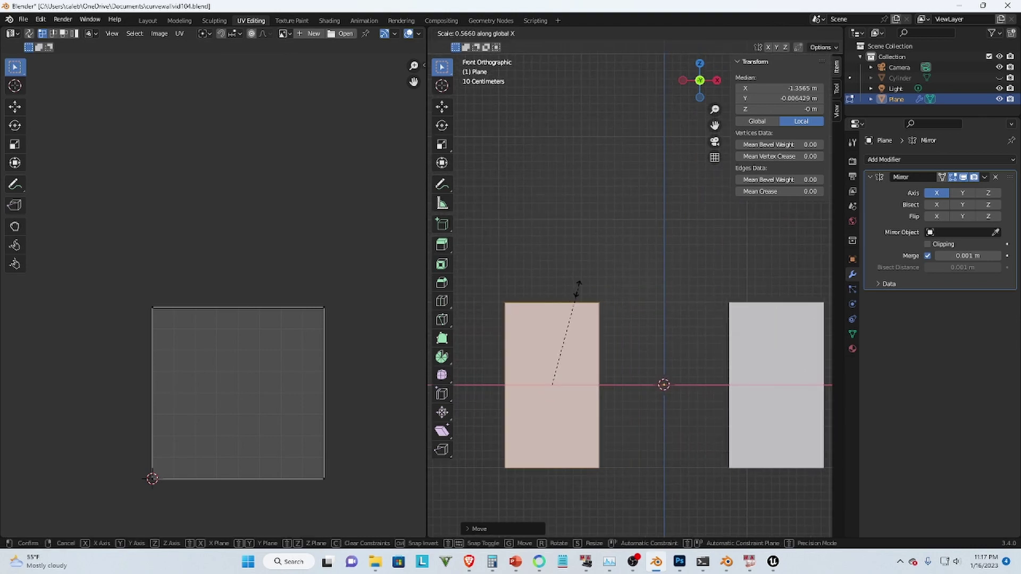
pyautogui.click(556, 316)
# Step: Move the narrow panel about 0.86 m along X toward the mirror centre, leaving a small gap
pyautogui.press('g')
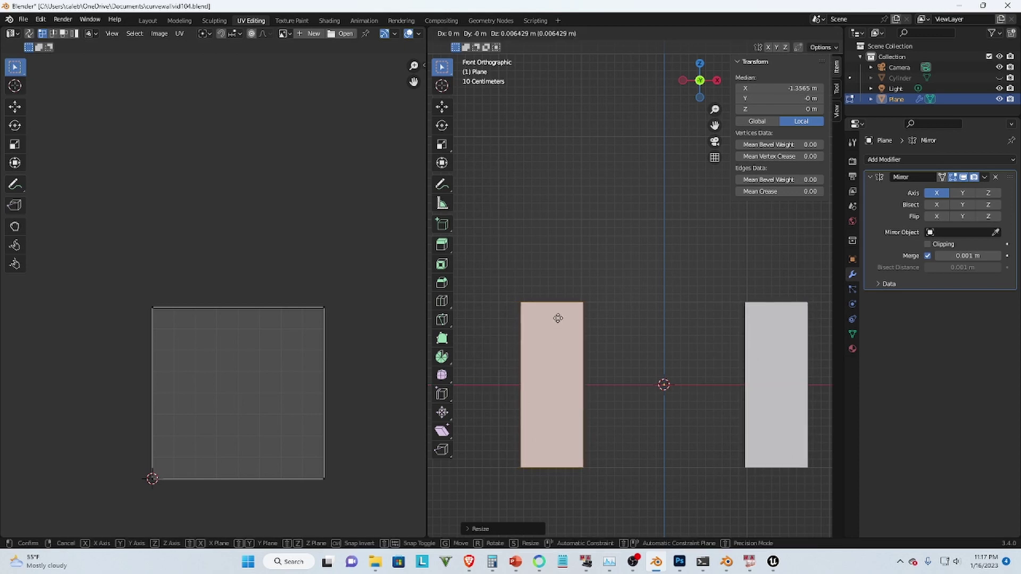
pyautogui.press('x')
pyautogui.press('x')
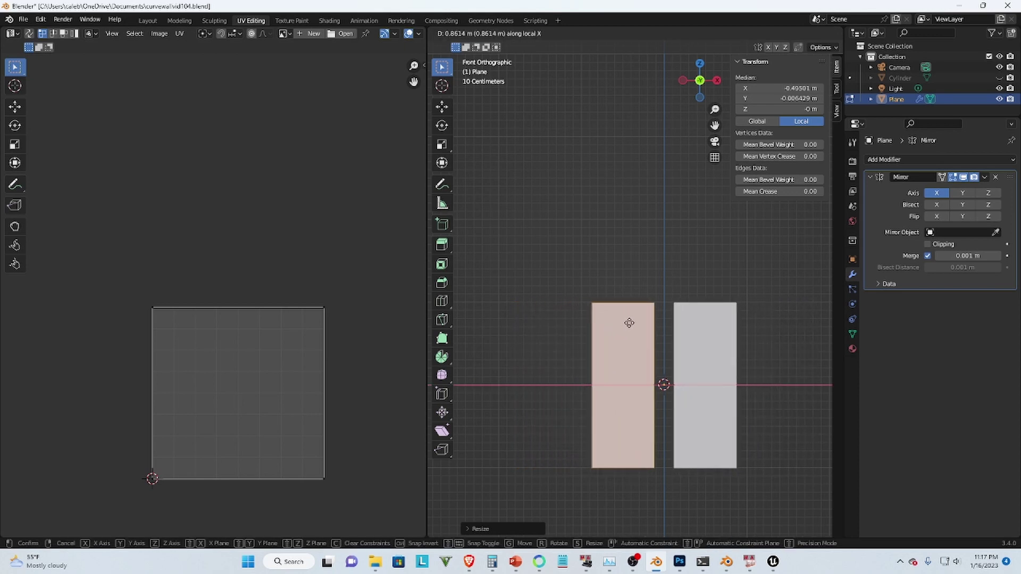
pyautogui.click(629, 323)
# Step: Duplicate the narrow panel and place the copy about 0.91 m farther out along negative X
pyautogui.hotkey('shift', 'd')
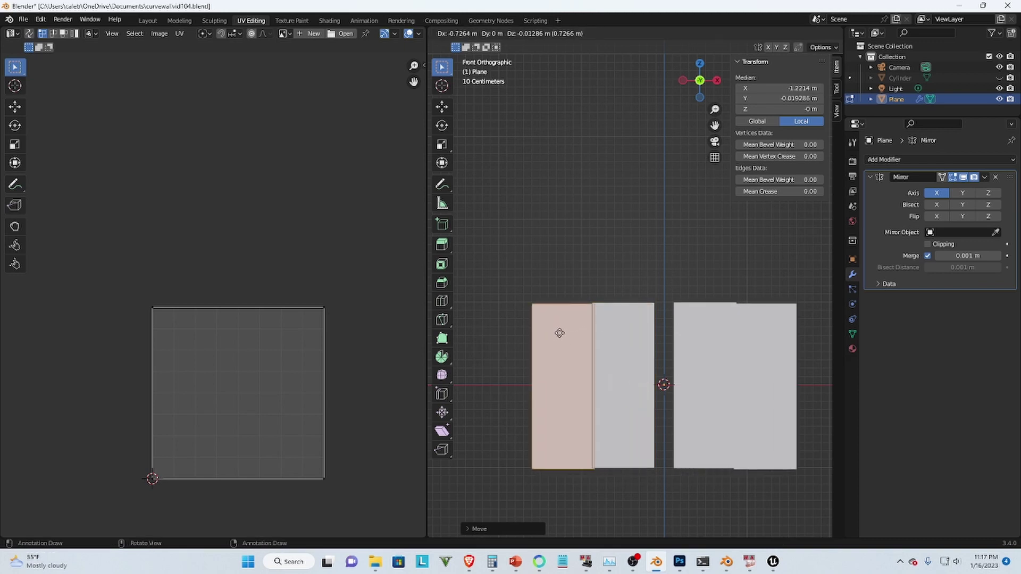
pyautogui.press('x')
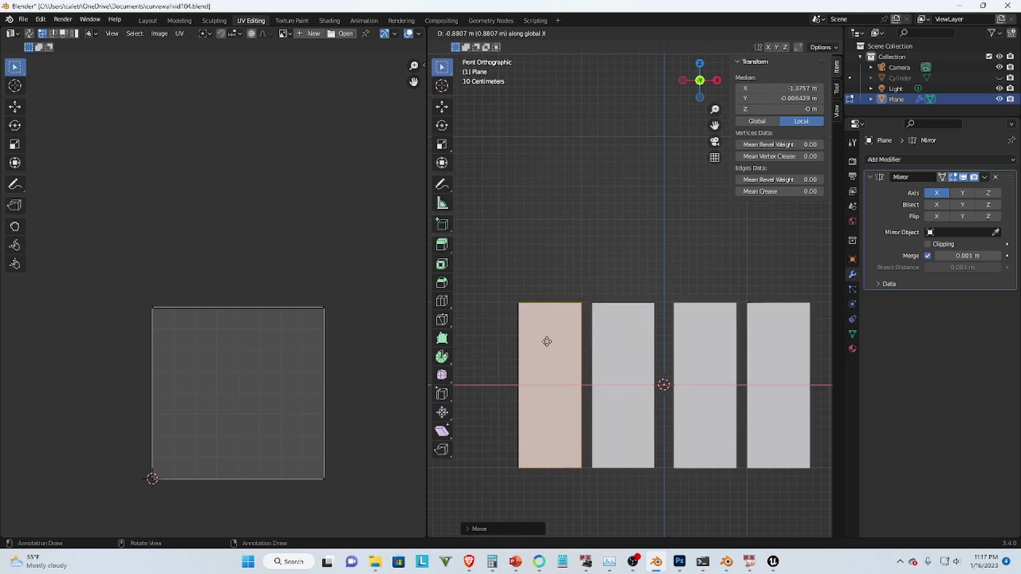
pyautogui.click(544, 342)
pyautogui.scroll(-1, 544, 342)
pyautogui.keyDown('shift'); pyautogui.moveTo(544, 342); pyautogui.dragTo(652, 323, button='middle'); pyautogui.keyUp('shift')
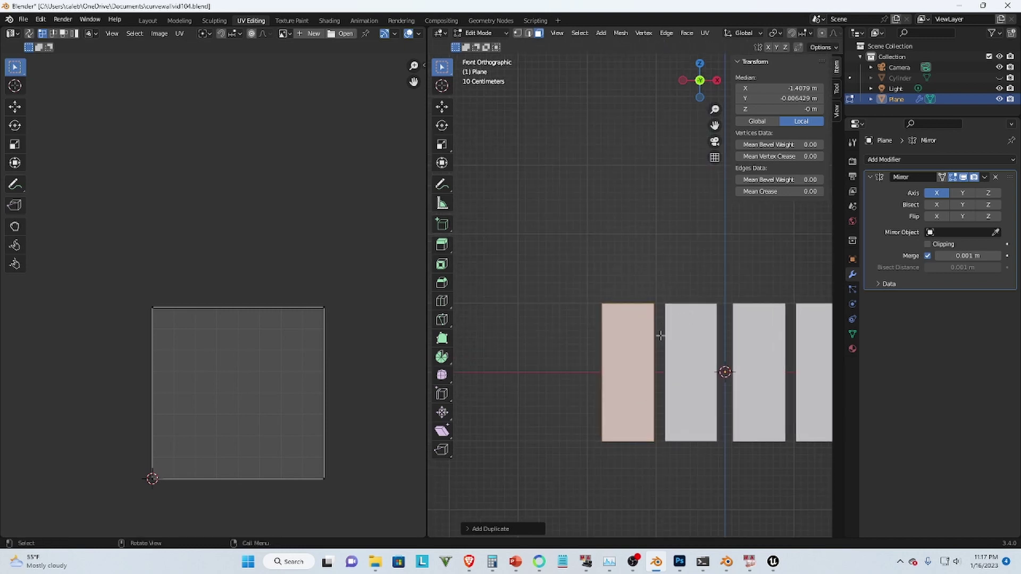
pyautogui.hotkey('shift', 'd')
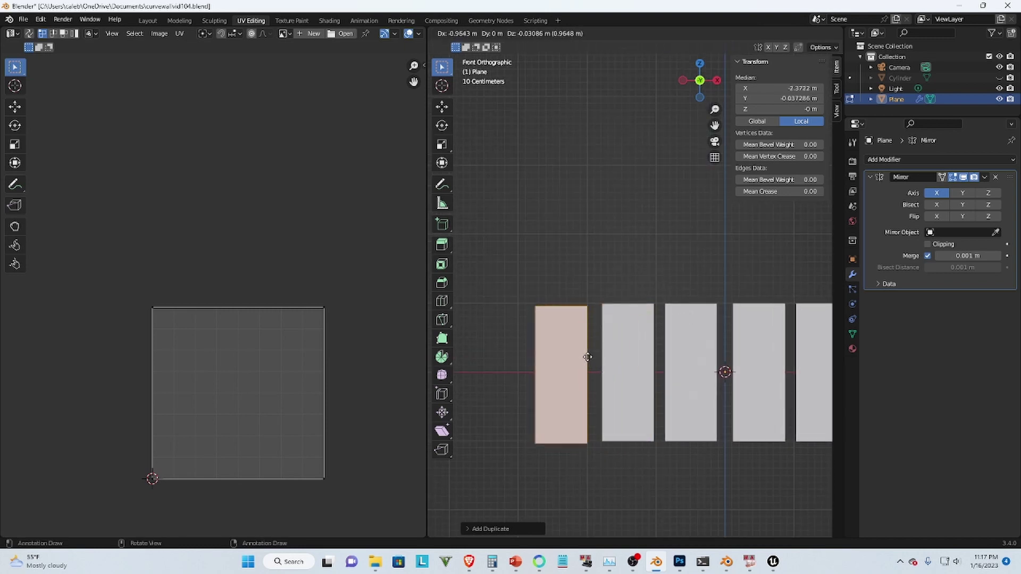
pyautogui.click(589, 355)
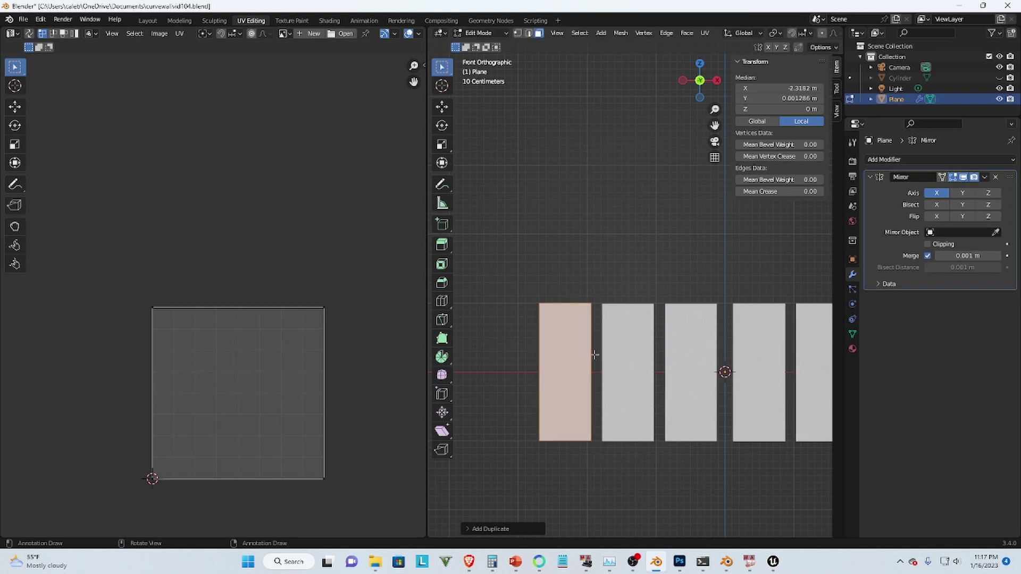
pyautogui.hotkey('ctrl', 'z')
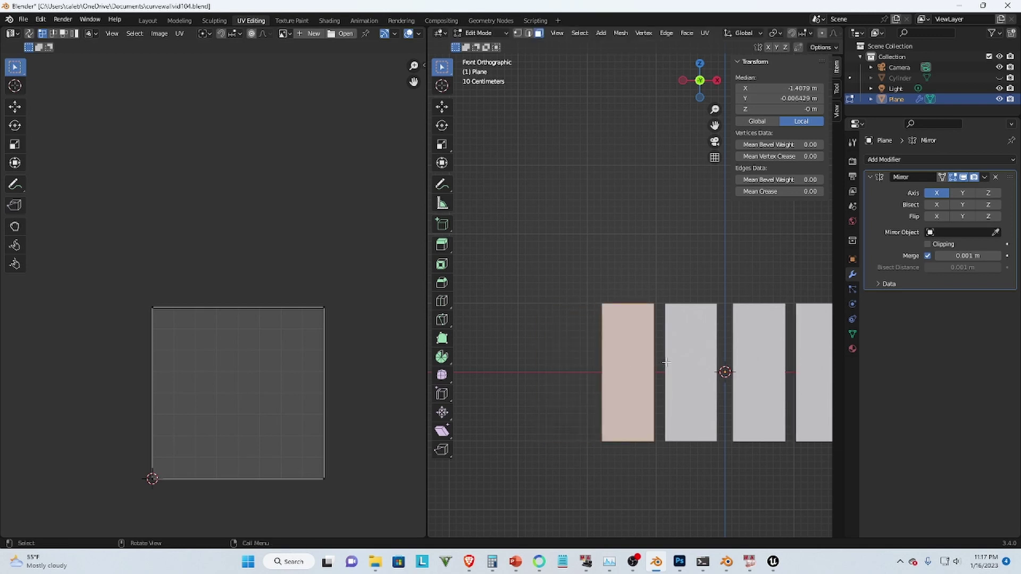
# Step: Duplicate the outermost selected panel and place the copy about 0.95 m farther along negative X
pyautogui.hotkey('shift', 'd')
pyautogui.press('x')
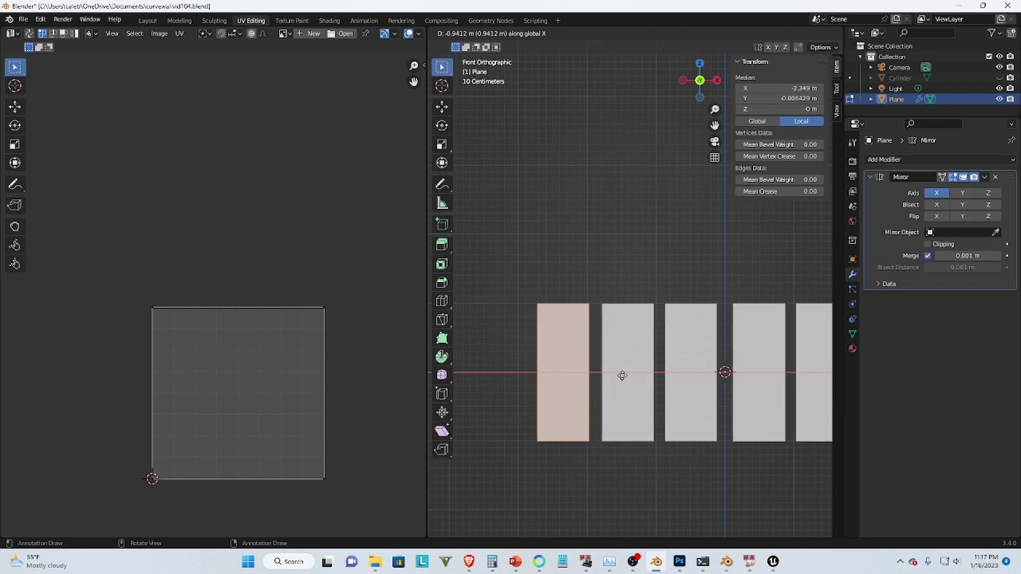
pyautogui.click(622, 375)
# Step: Duplicate the outermost panel to a spot above the row and rotate the copy 90 degrees so it lies horizontally
pyautogui.scroll(-4, 529, 318)
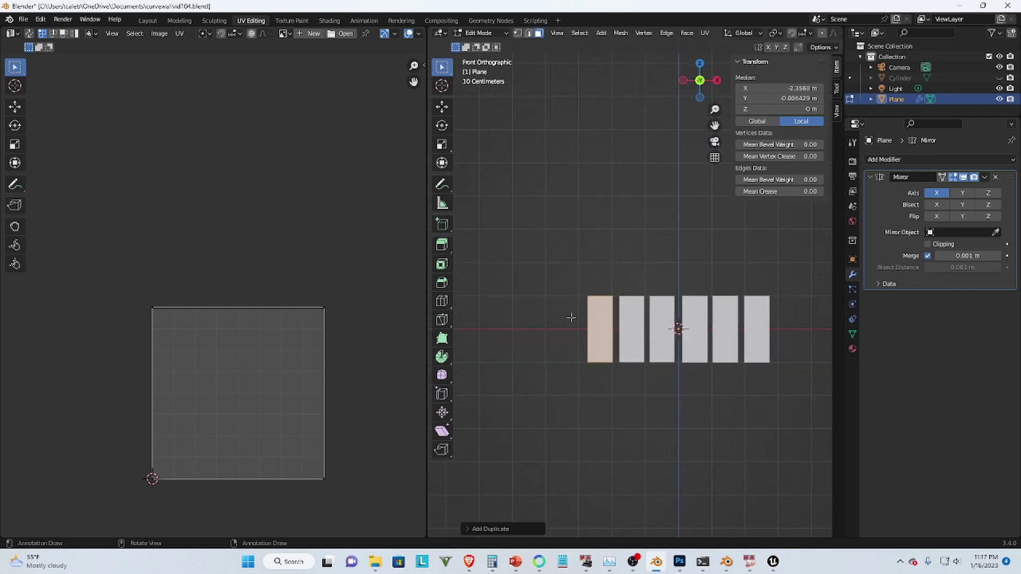
pyautogui.scroll(2, 709, 308)
pyautogui.keyDown('shift'); pyautogui.moveTo(615, 337); pyautogui.dragTo(546, 359, button='middle'); pyautogui.keyUp('shift')
pyautogui.hotkey('shift', 'd')
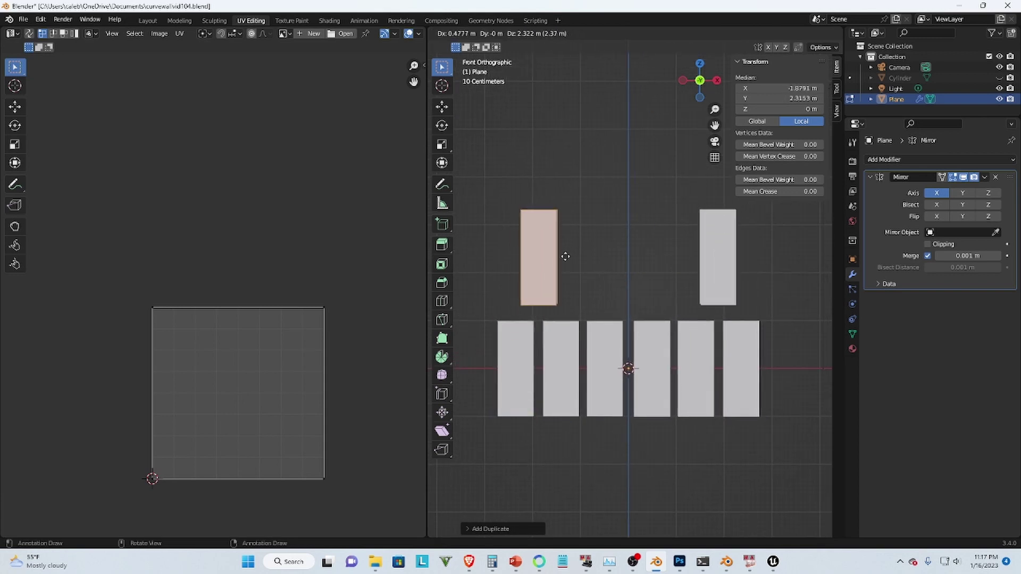
pyautogui.click(566, 252)
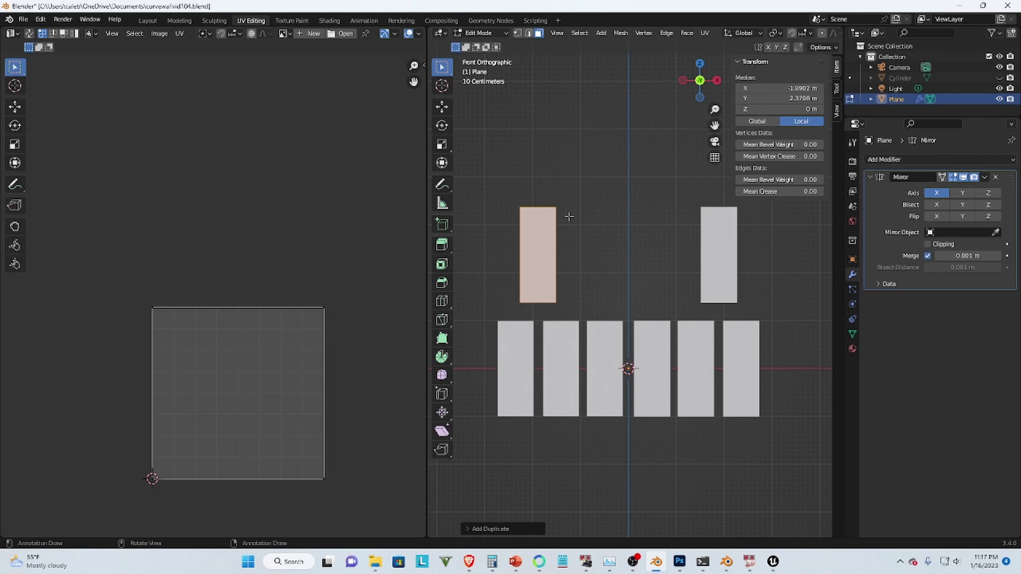
pyautogui.write('r')
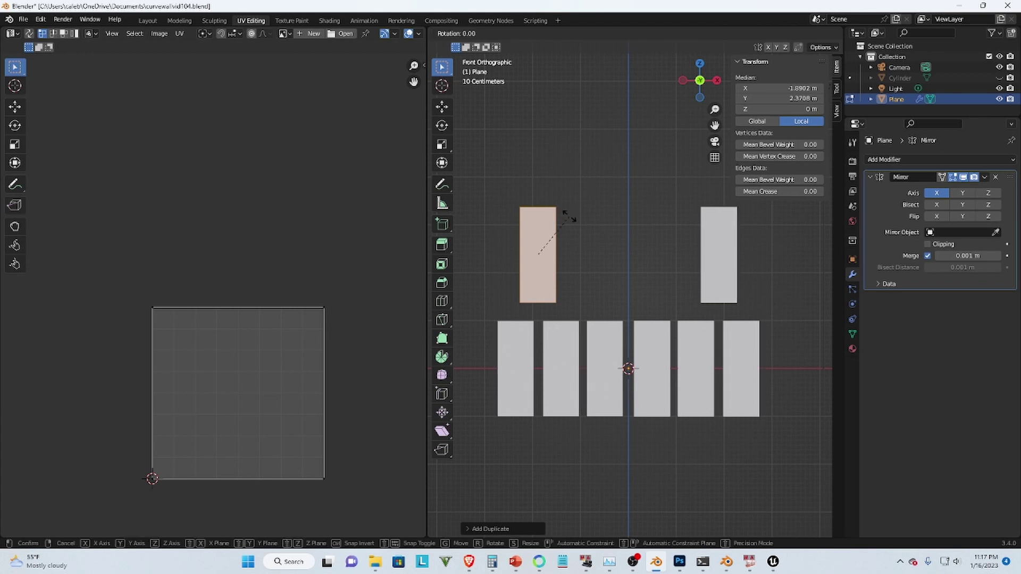
pyautogui.write('90')
pyautogui.press('Return')
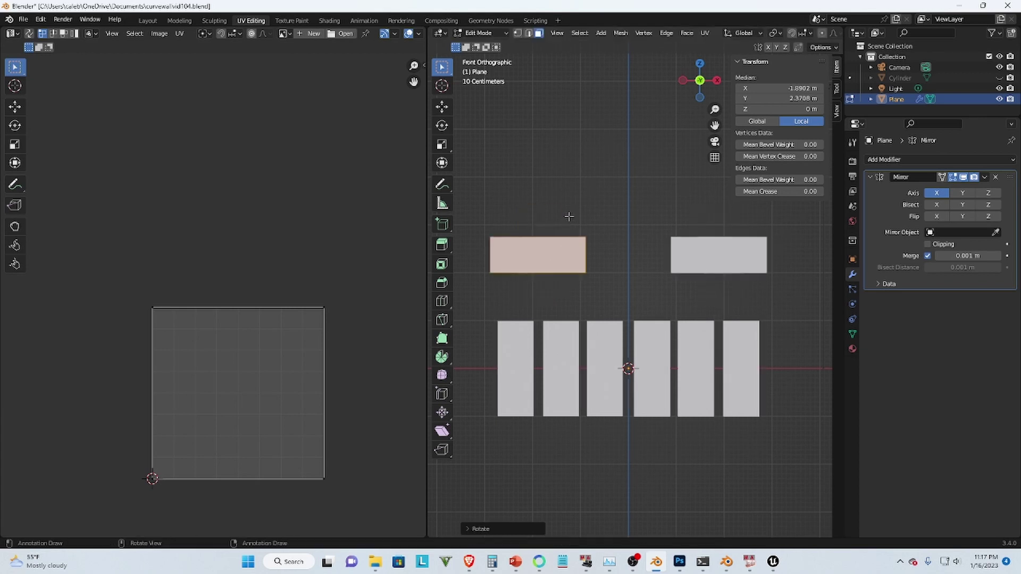
# Step: Move the horizontal panel down about 0.9 m to just above the row, with its outer end flush with the outermost panel
pyautogui.press('g')
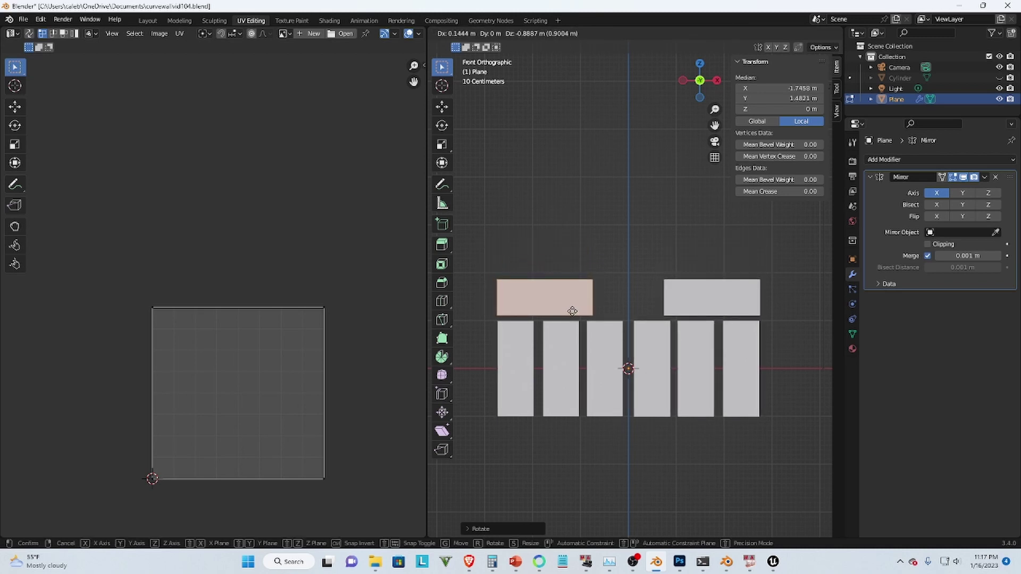
pyautogui.click(599, 294)
pyautogui.press('Tab')
pyautogui.press('Tab')
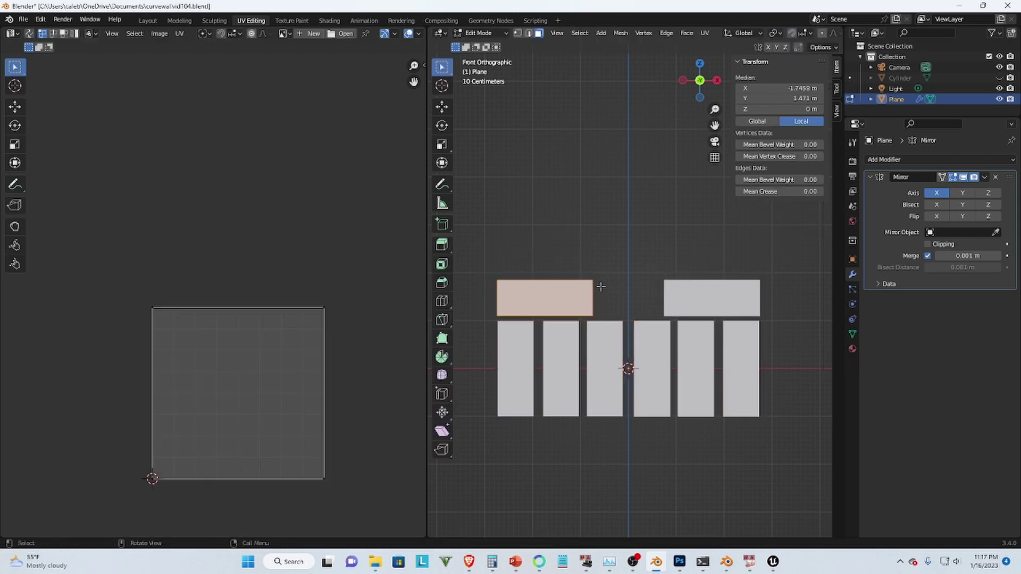
pyautogui.press('Tab')
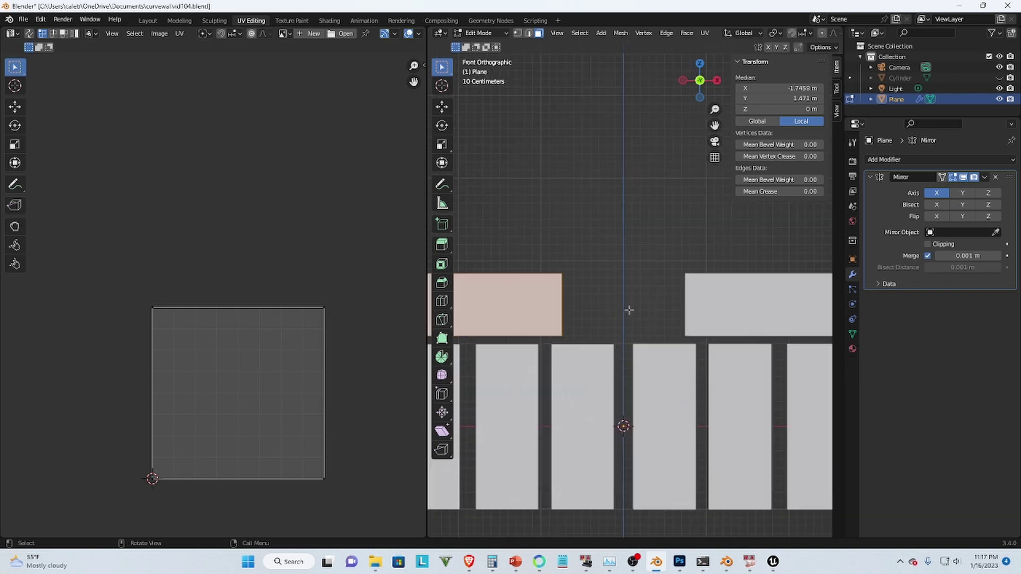
pyautogui.press('Tab')
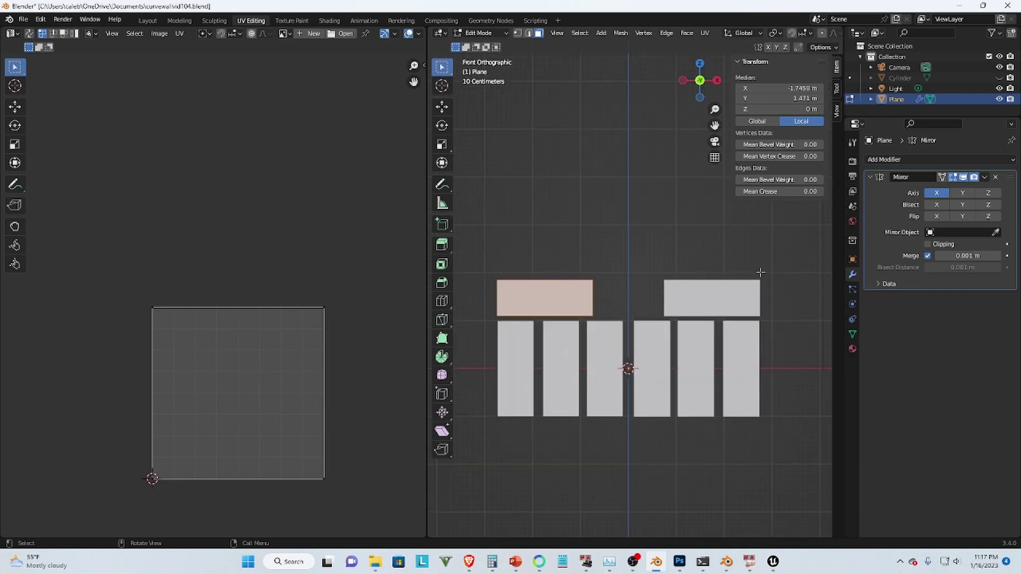
# Step: Enable Clipping on the Mirror modifier and move the horizontal panel's inner-edge vertices along X to the mirror centre
pyautogui.scroll(2, 629, 276)
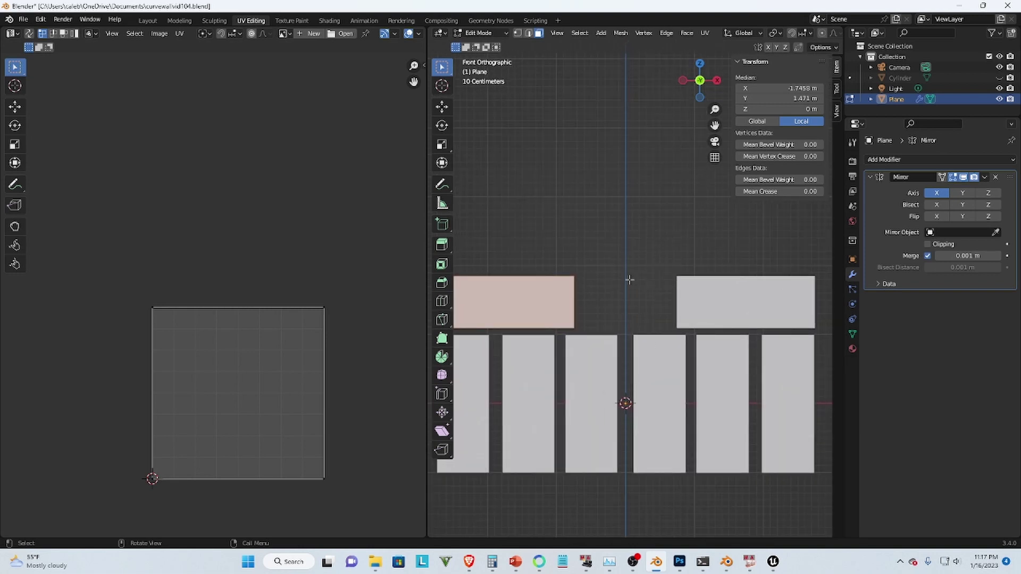
pyautogui.scroll(2, 570, 287)
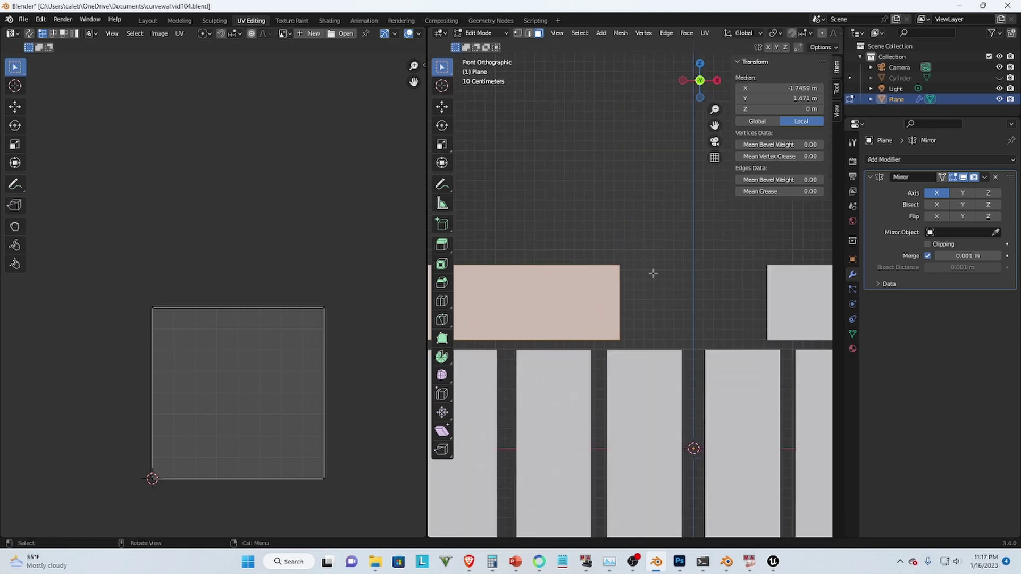
pyautogui.press('Tab')
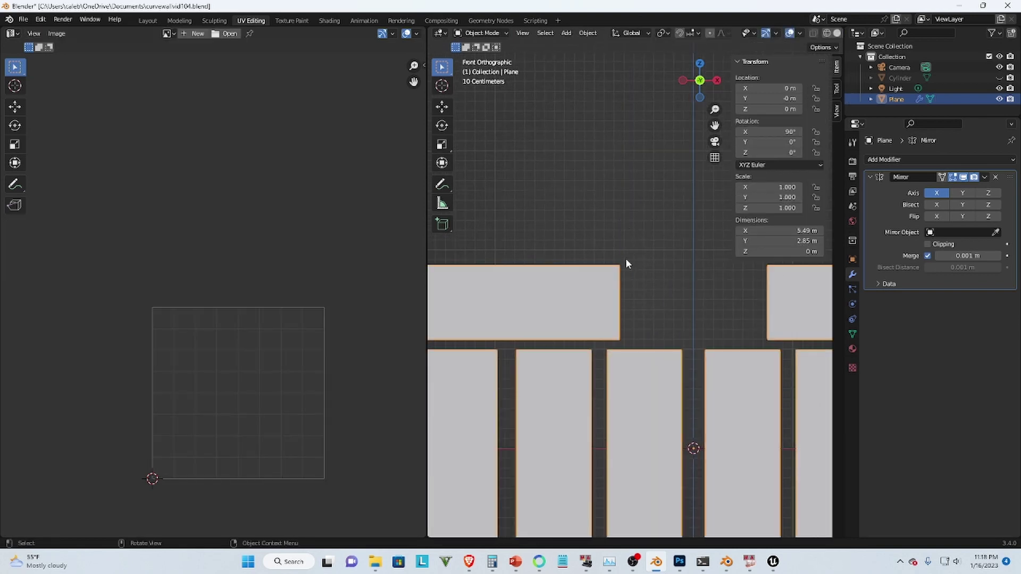
pyautogui.press('Tab')
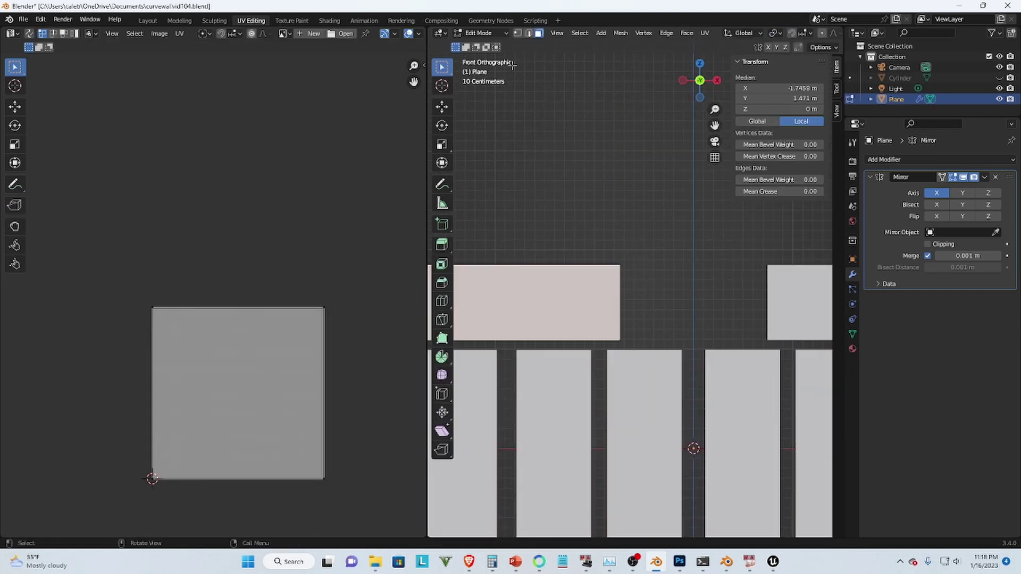
pyautogui.click(517, 33)
pyautogui.moveTo(598, 244); pyautogui.dragTo(636, 351)
pyautogui.keyDown('shift'); pyautogui.moveTo(659, 319); pyautogui.dragTo(609, 322, button='middle'); pyautogui.keyUp('shift')
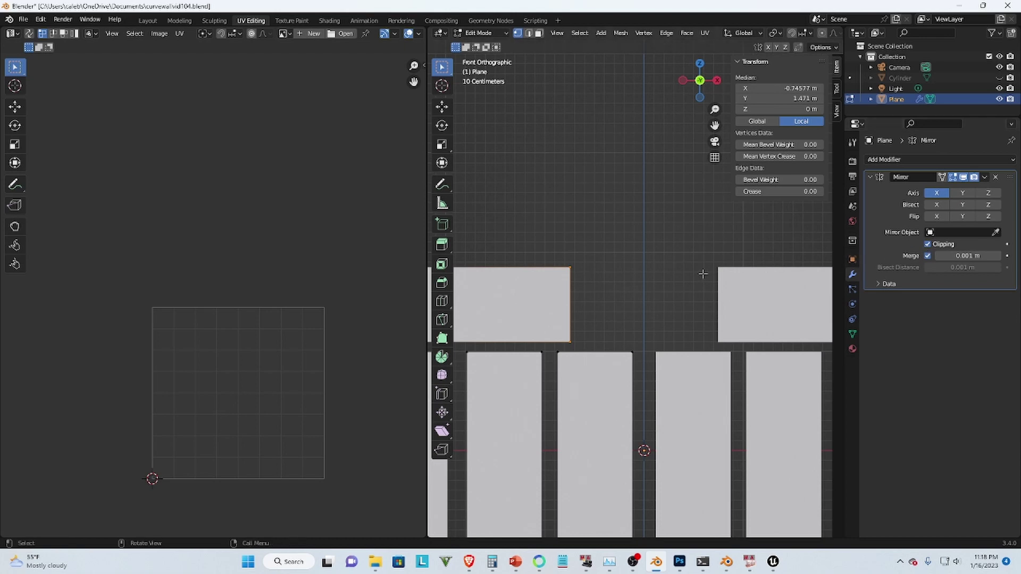
pyautogui.press('g')
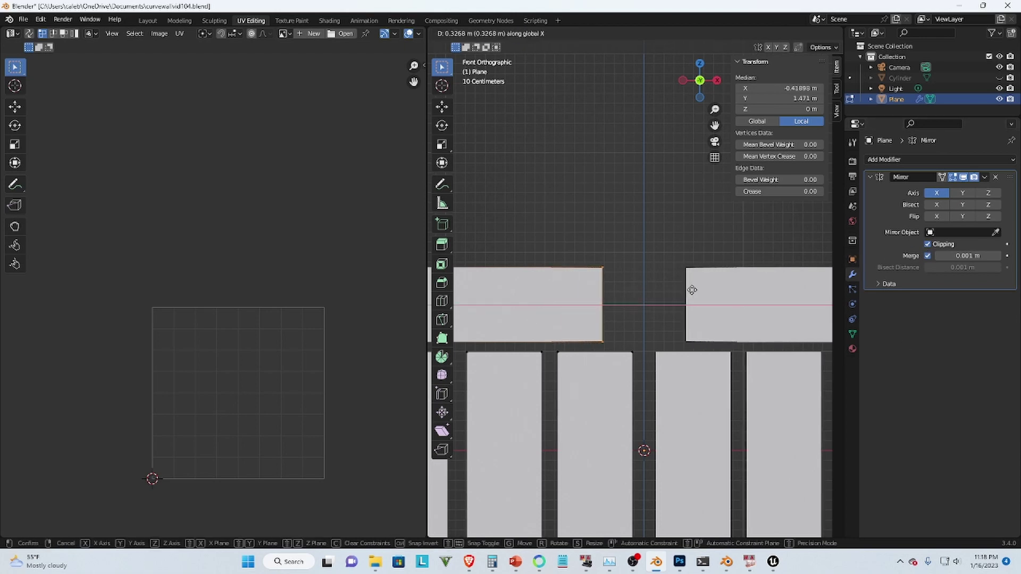
pyautogui.click(739, 298)
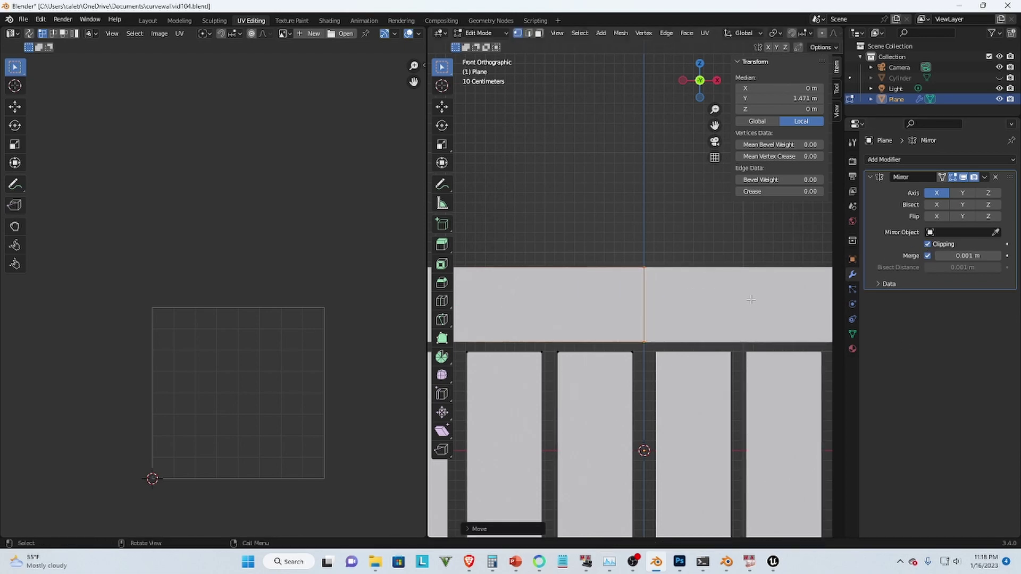
# Step: Select the whole horizontal panel, duplicate it and place the copy about 2.19 m in front along negative Y
pyautogui.scroll(-3, 750, 299)
pyautogui.moveTo(744, 300); pyautogui.dragTo(615, 320, button='middle')
pyautogui.press('Tab')
pyautogui.press('Tab')
pyautogui.click(599, 294)
pyautogui.moveTo(548, 266); pyautogui.dragTo(661, 297, button='middle')
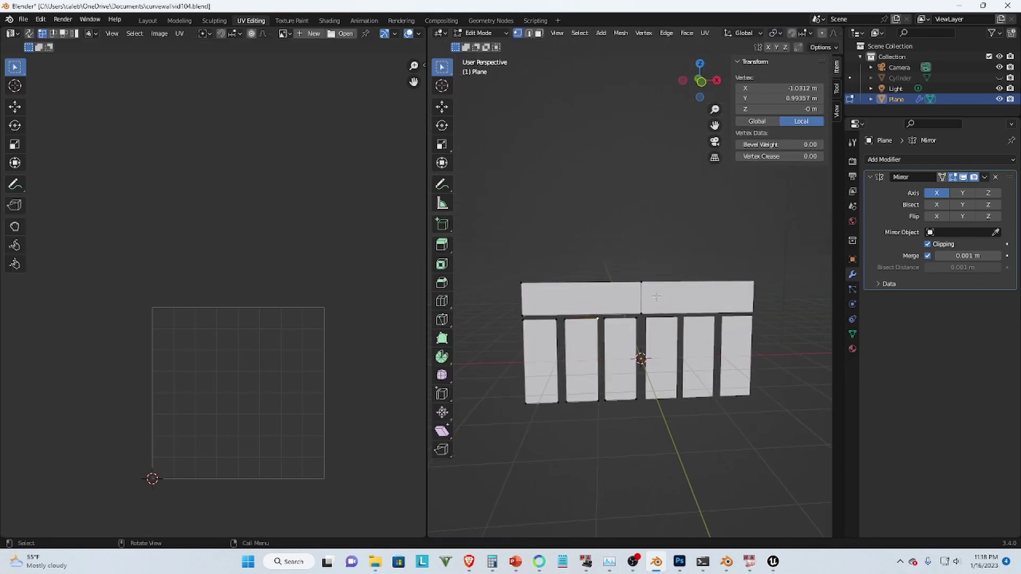
pyautogui.press('KP_1')
pyautogui.moveTo(514, 268); pyautogui.dragTo(663, 312)
pyautogui.moveTo(678, 307); pyautogui.dragTo(640, 325, button='middle')
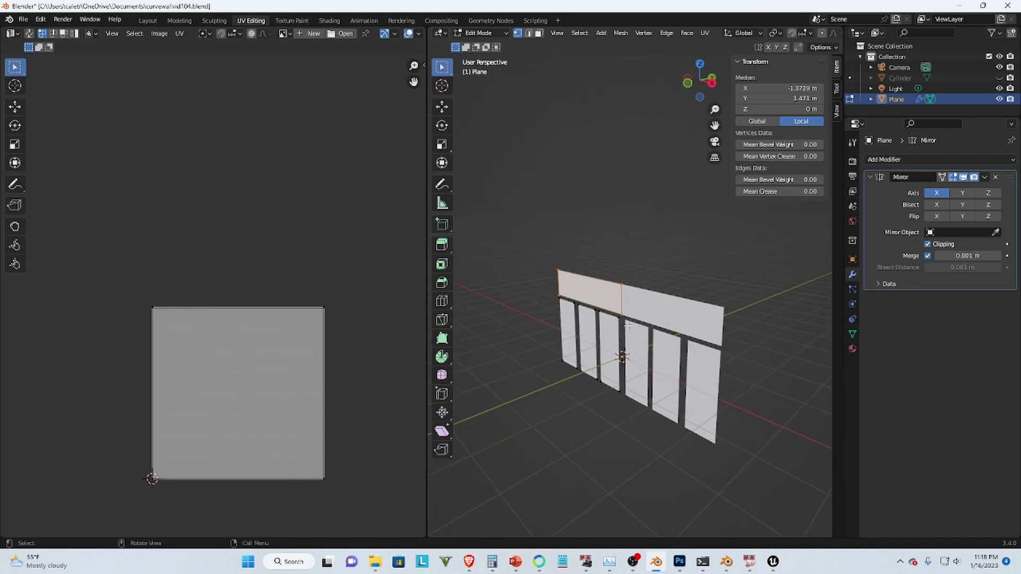
pyautogui.press('g')
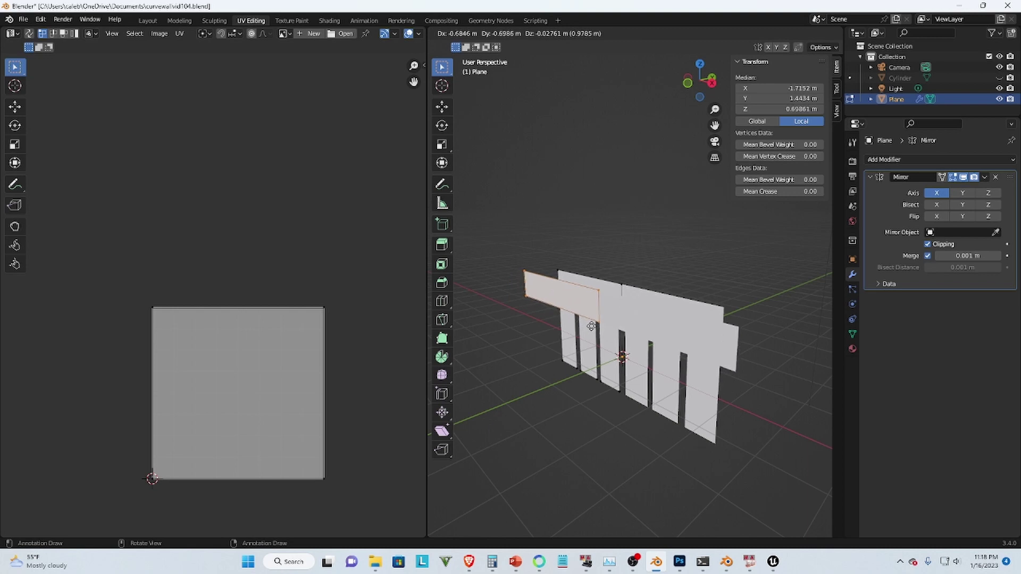
pyautogui.press('y')
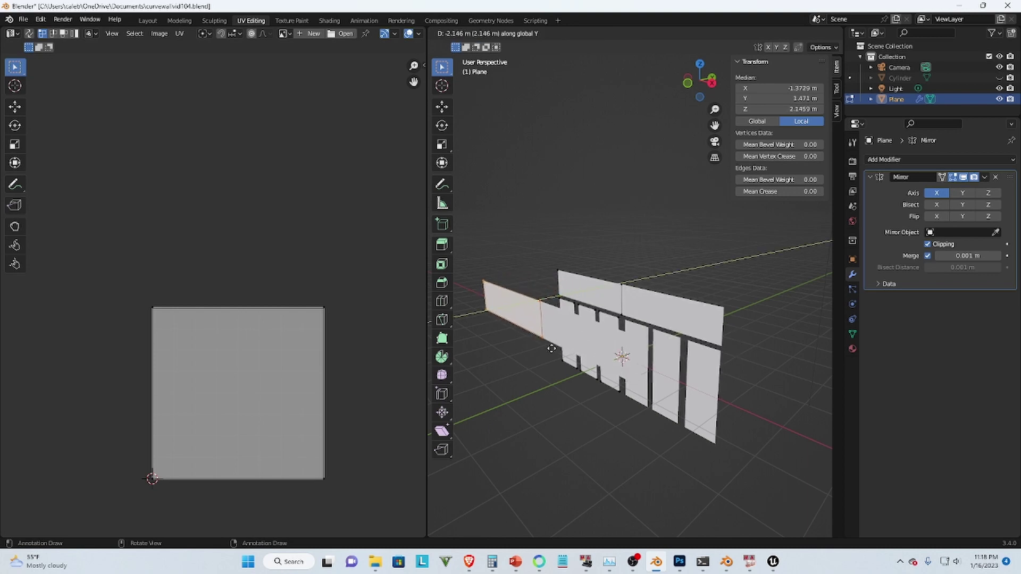
pyautogui.click(550, 348)
# Step: Lower the duplicated horizontal panel about 2.95 m along Z to just below the row of tall panels in front view
pyautogui.press('z')
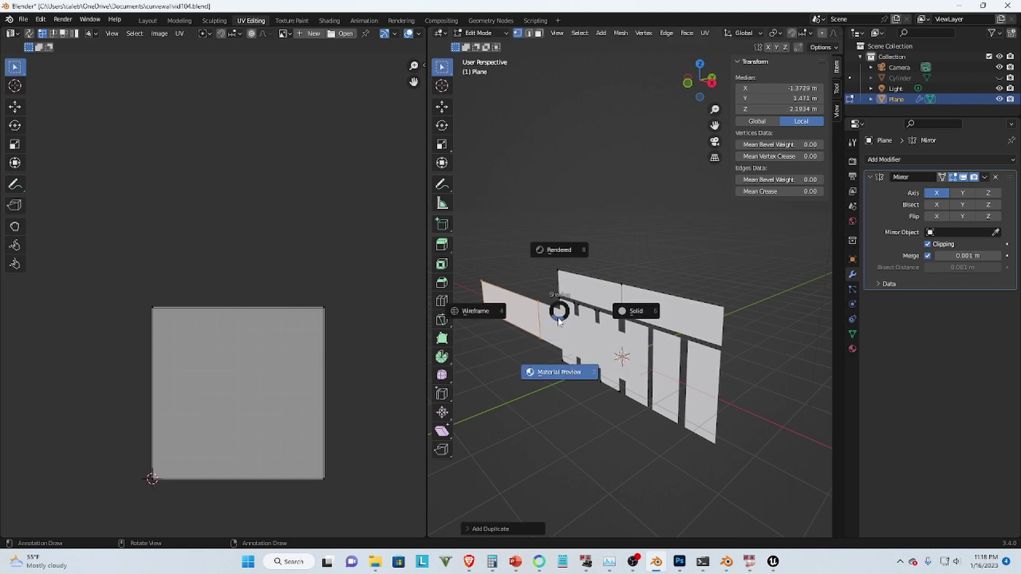
pyautogui.press('g')
pyautogui.press('z')
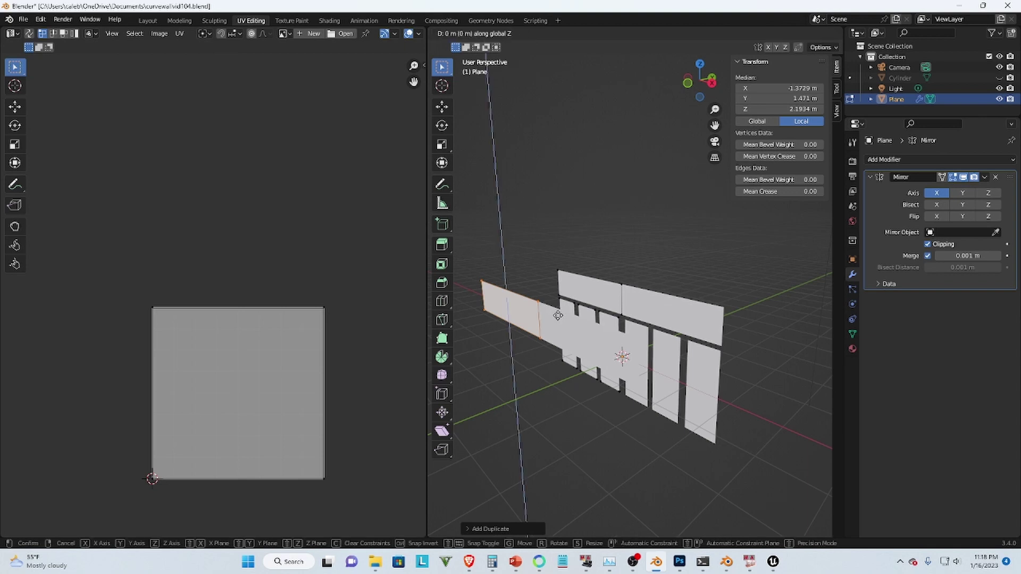
pyautogui.click(562, 375)
pyautogui.moveTo(562, 374); pyautogui.dragTo(608, 379, button='middle')
pyautogui.press('KP_1')
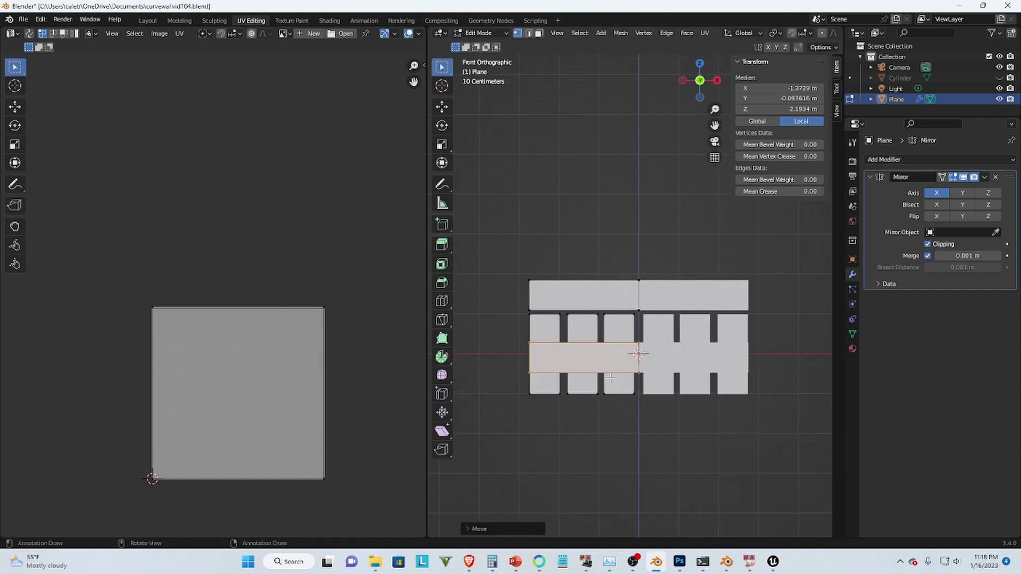
pyautogui.press('g')
pyautogui.press('z')
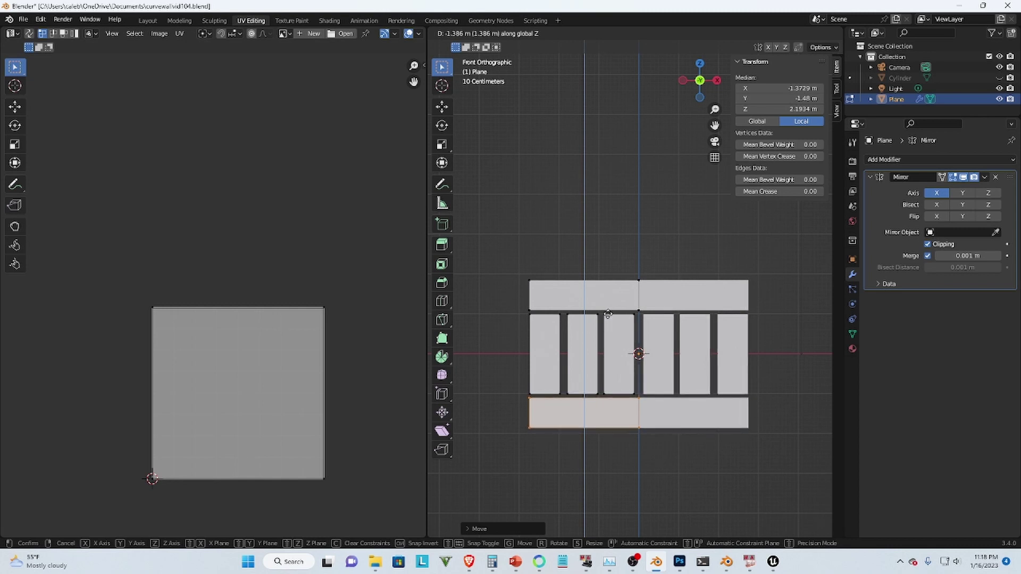
pyautogui.click(608, 314)
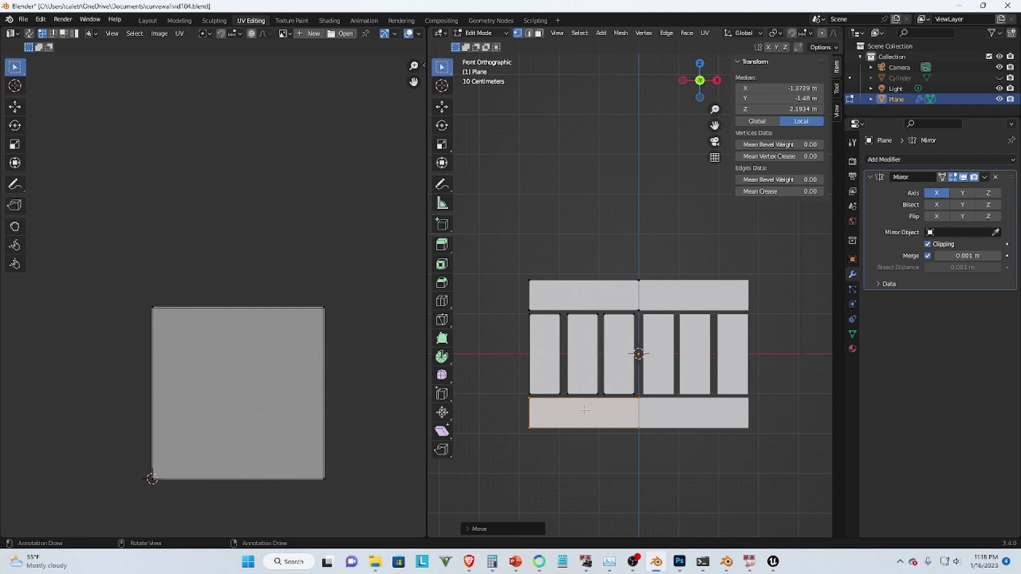
# Step: Raise the front horizontal panel about 0.83 m along Z so it overlaps the lower part of the row in front view
pyautogui.press('g')
pyautogui.press('z')
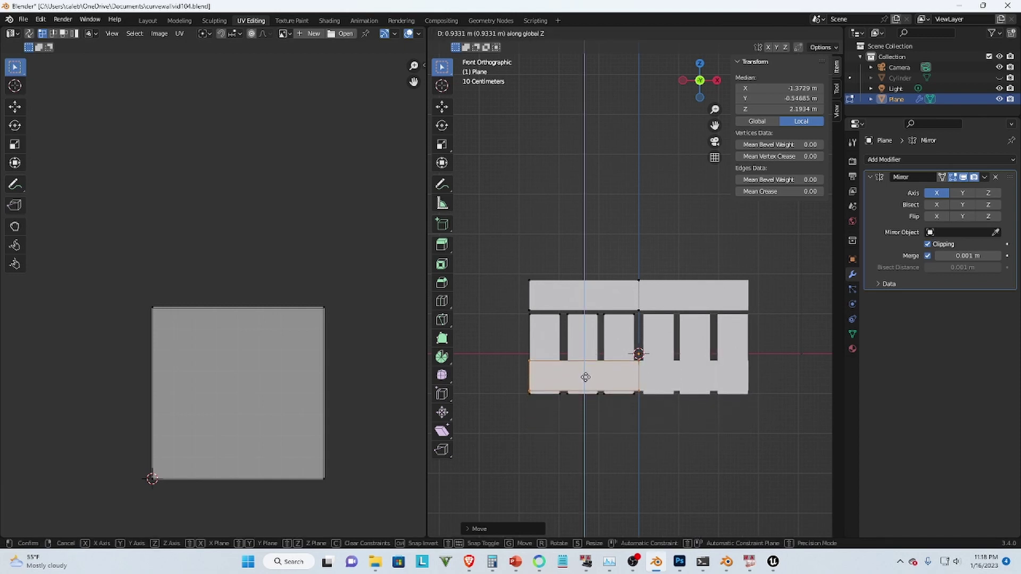
pyautogui.click(585, 381)
# Step: Select all panels and extrude them about 0.04 m along their negative normals to give them thickness
pyautogui.scroll(4, 674, 325)
pyautogui.moveTo(675, 325); pyautogui.dragTo(655, 374, button='middle')
pyautogui.scroll(-4, 671, 336)
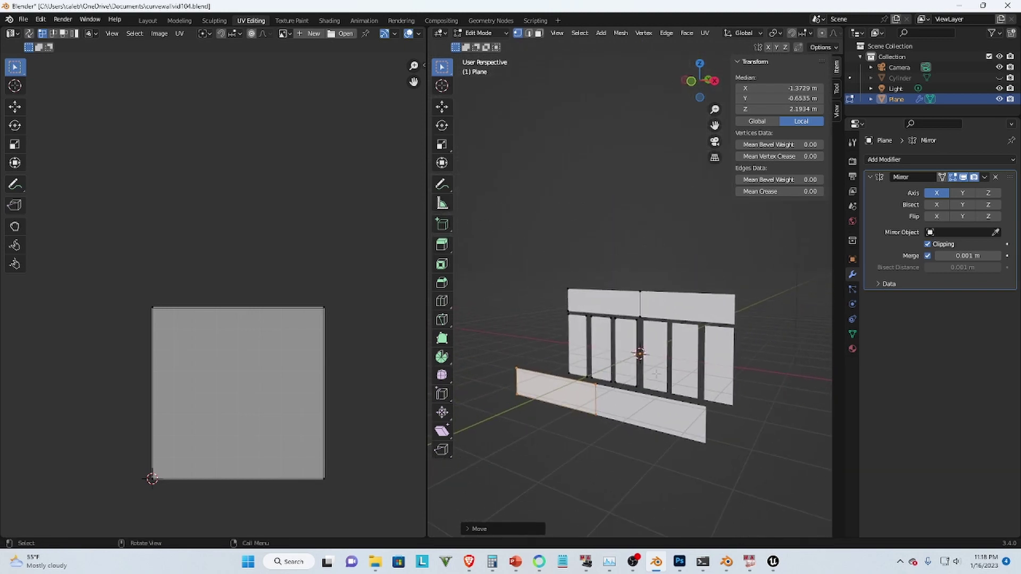
pyautogui.scroll(3, 599, 351)
pyautogui.scroll(-3, 599, 350)
pyautogui.moveTo(599, 351); pyautogui.dragTo(503, 217, button='middle')
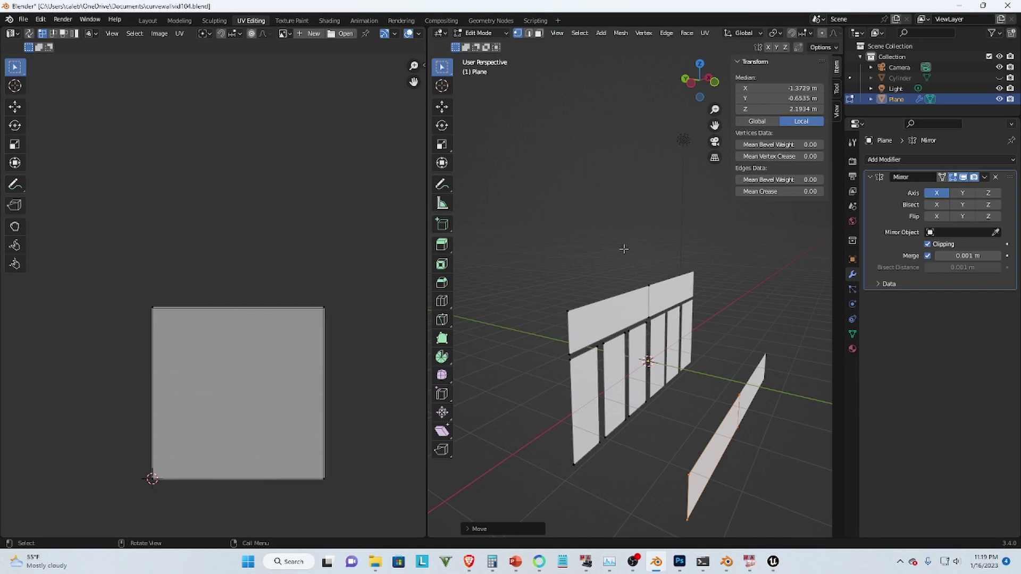
pyautogui.press('a')
pyautogui.moveTo(736, 300); pyautogui.dragTo(717, 278, button='middle')
pyautogui.scroll(2, 700, 327)
pyautogui.scroll(1, 697, 304)
pyautogui.press('e')
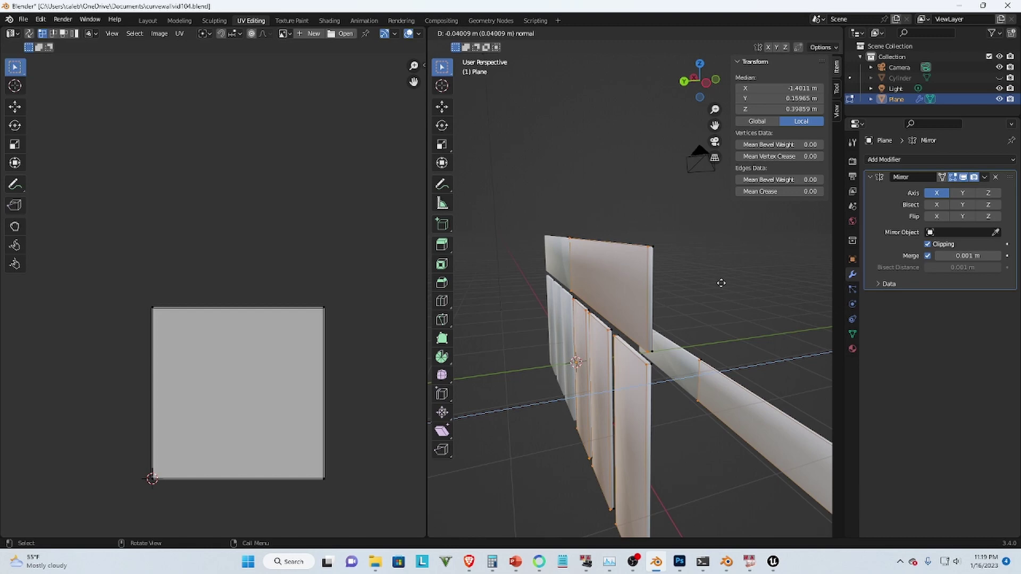
pyautogui.click(721, 283)
# Step: Switch to face selection and select the front faces of the upper-left horizontal half and the three left tall panels
pyautogui.moveTo(721, 284); pyautogui.dragTo(564, 346, button='middle')
pyautogui.click(539, 33)
pyautogui.moveTo(642, 306); pyautogui.dragTo(564, 336, button='middle')
pyautogui.click(563, 336)
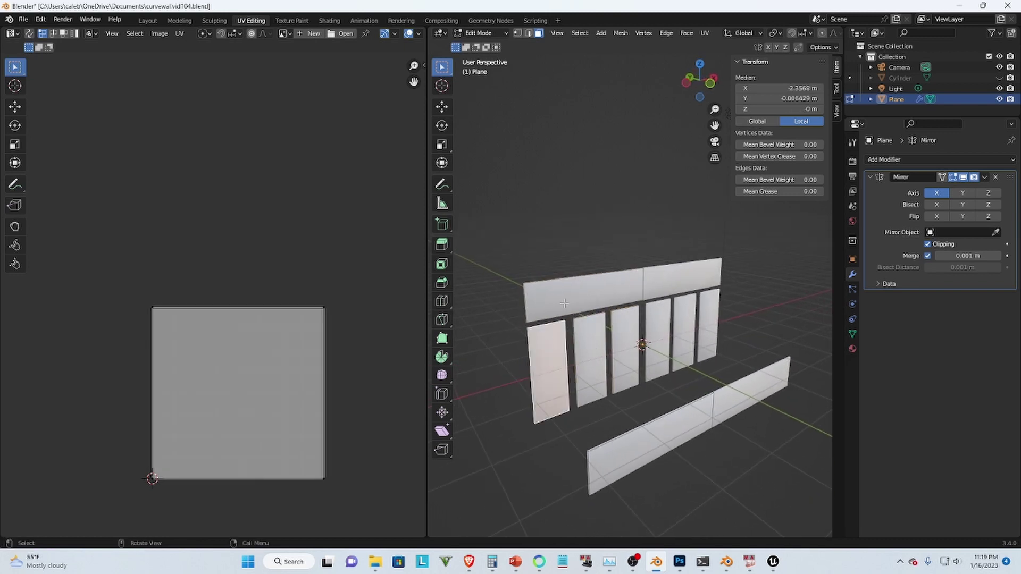
pyautogui.keyDown('shift'); pyautogui.click(578, 292); pyautogui.keyUp('shift')
pyautogui.keyDown('shift'); pyautogui.click(594, 335); pyautogui.keyUp('shift')
pyautogui.keyDown('shift'); pyautogui.click(627, 332); pyautogui.keyUp('shift')
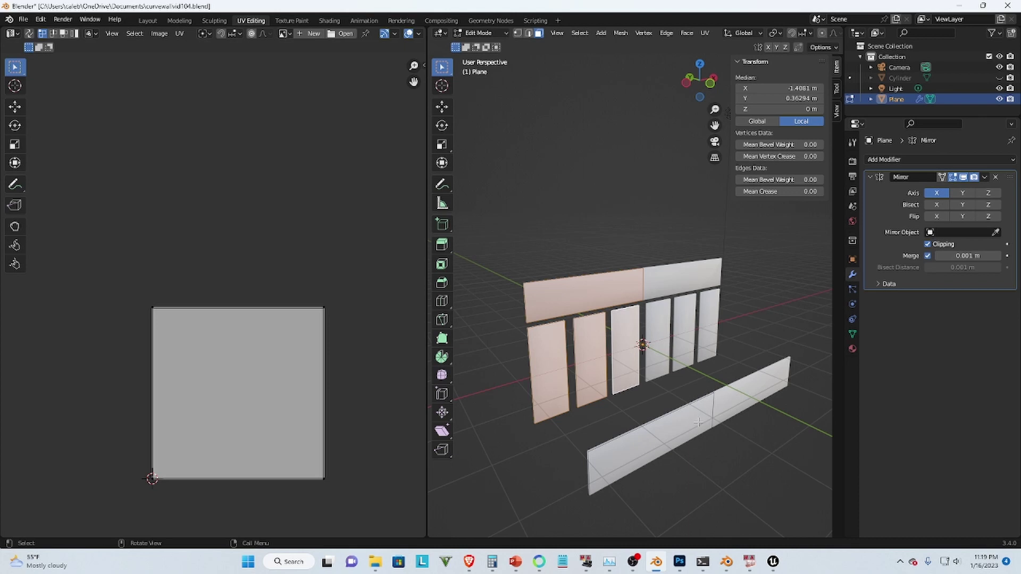
# Step: Apply the Mirror modifier to the panel object in Object Mode
pyautogui.click(984, 177)
pyautogui.press('Tab')
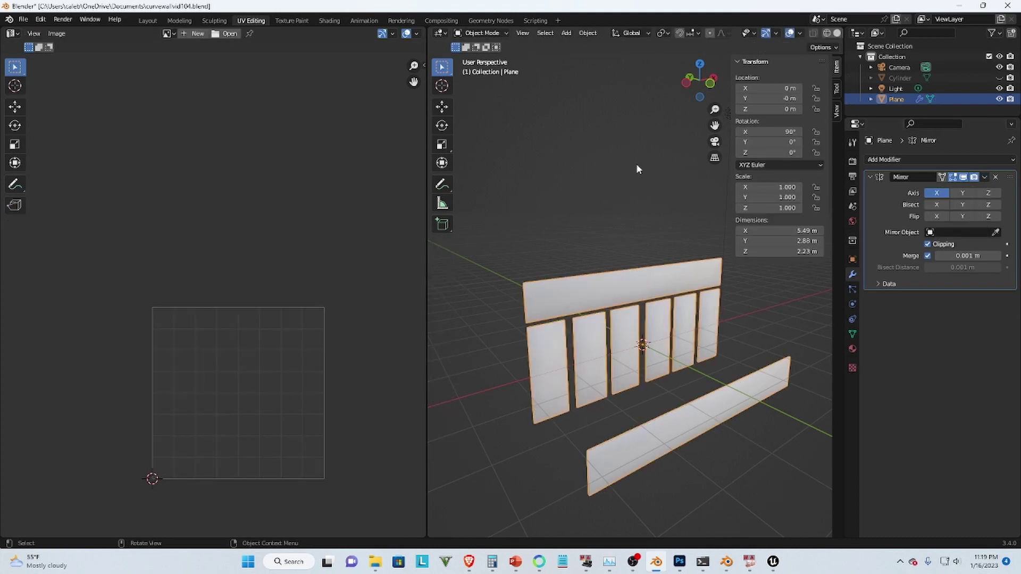
pyautogui.click(984, 178)
pyautogui.click(940, 190)
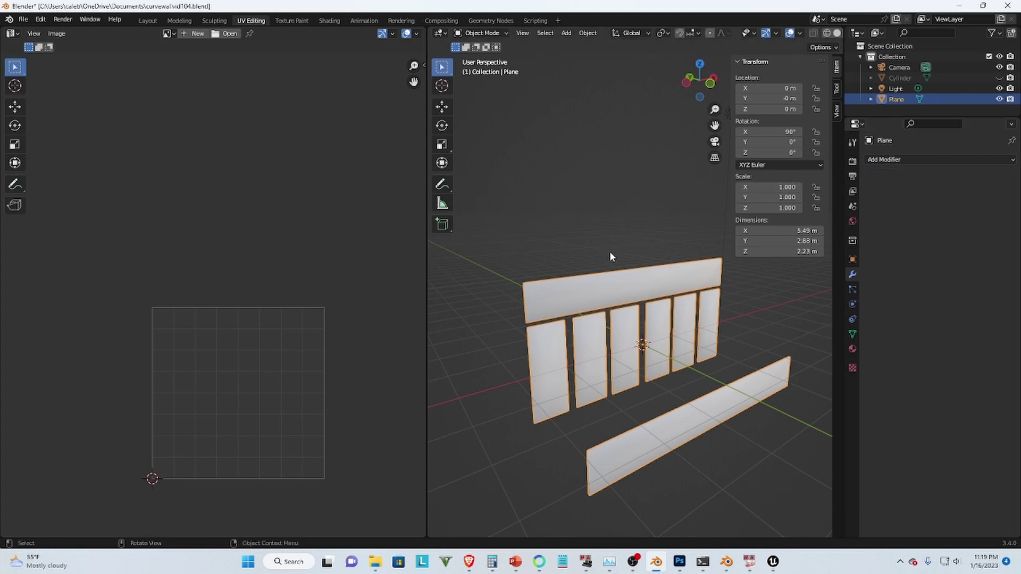
# Step: Examine both halves of the panels from the front in Object Mode and Edit Mode
pyautogui.press('Tab')
pyautogui.moveTo(589, 223); pyautogui.dragTo(639, 264, button='middle')
pyautogui.click(619, 218)
pyautogui.press('Tab')
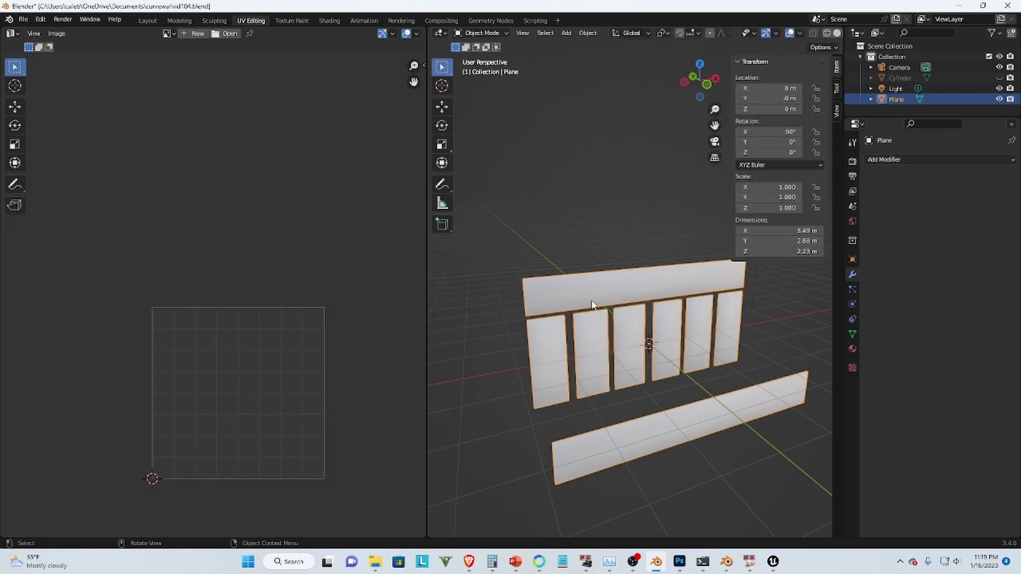
pyautogui.click(565, 220)
pyautogui.click(609, 303)
pyautogui.press('Tab')
pyautogui.moveTo(620, 294); pyautogui.dragTo(532, 344, button='middle')
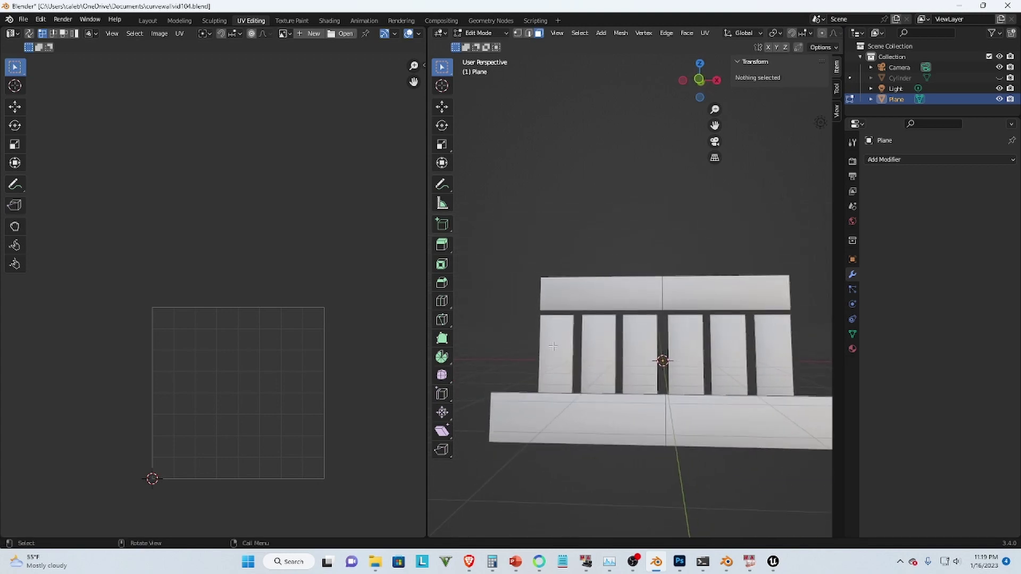
pyautogui.scroll(2, 610, 296)
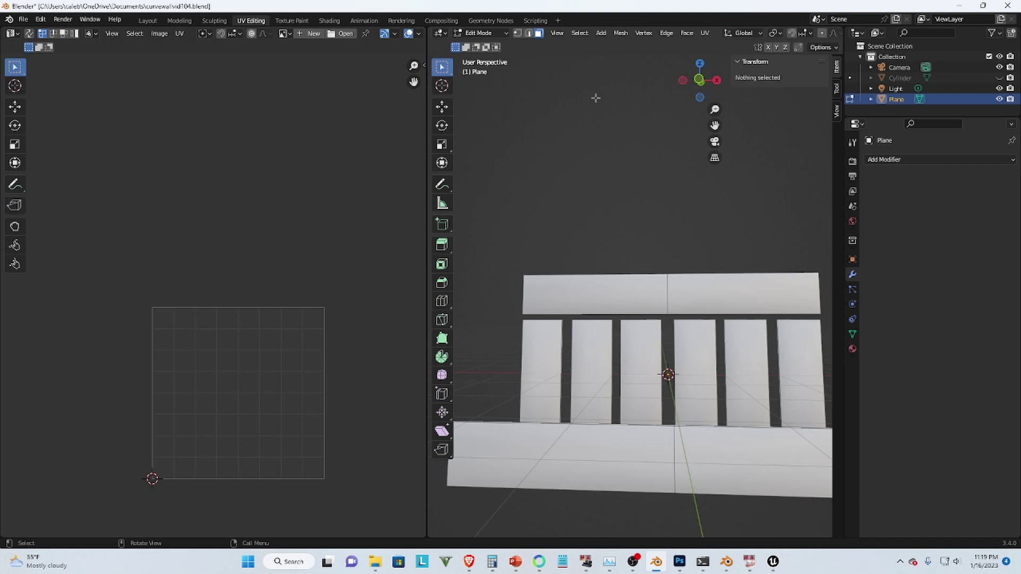
# Step: Turn on the Face Orientation overlay and check the panels' face directions around the model
pyautogui.press('Tab')
pyautogui.click(800, 32)
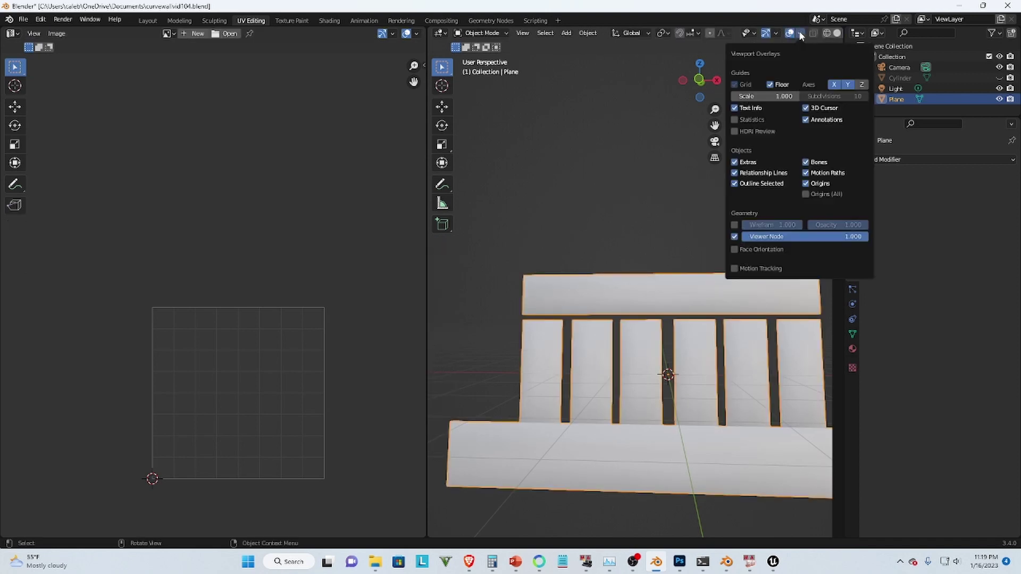
pyautogui.click(735, 250)
pyautogui.moveTo(719, 250); pyautogui.dragTo(663, 311, button='middle')
pyautogui.press('Tab')
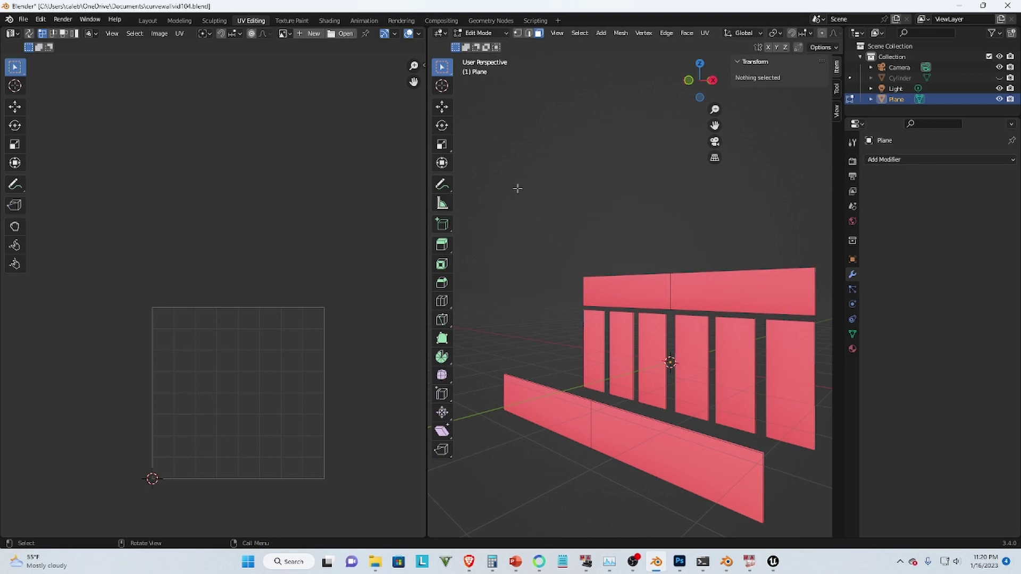
# Step: Select all faces of the panels and flip their normals
pyautogui.press('a')
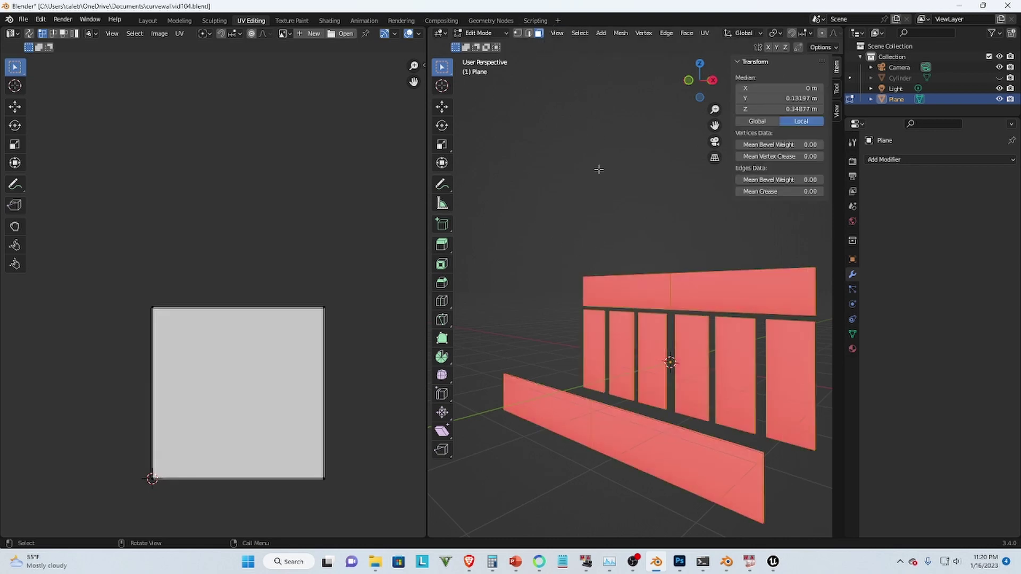
pyautogui.hotkey('alt', 'n')
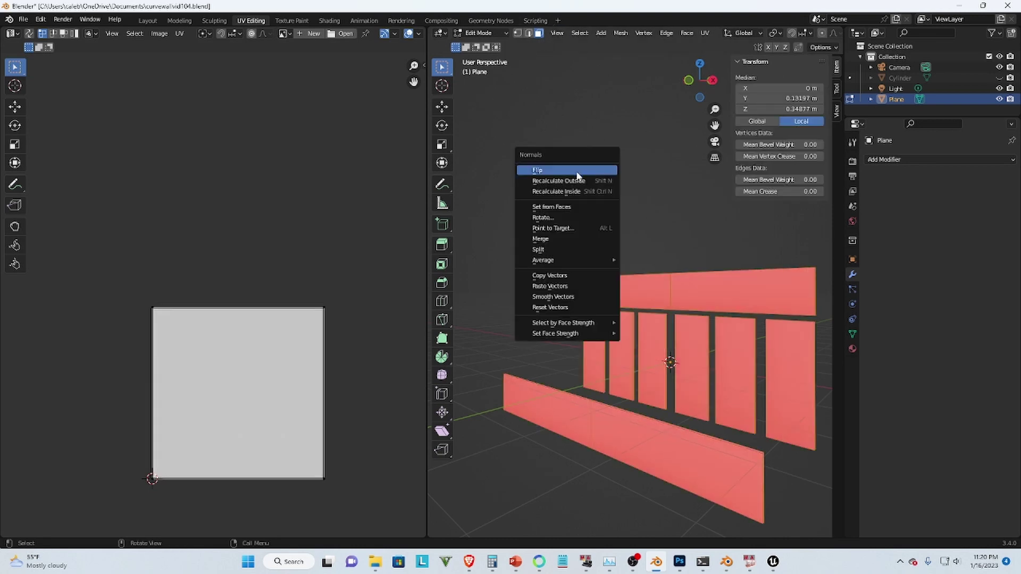
pyautogui.click(579, 169)
pyautogui.moveTo(660, 223); pyautogui.dragTo(707, 320, button='middle')
pyautogui.press('Tab')
pyautogui.press('Tab')
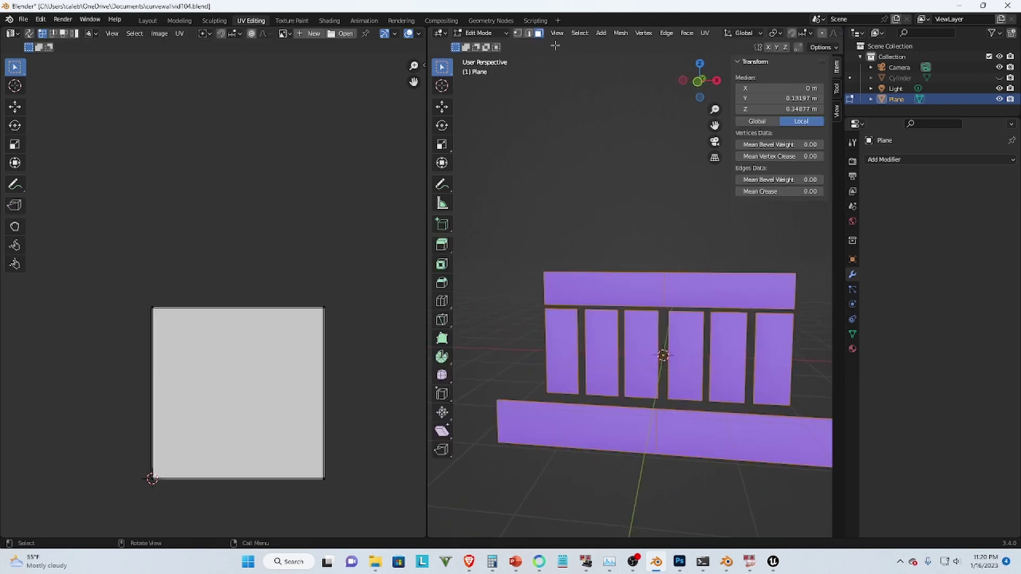
# Step: Select the front faces of the left-half panels, including the lower horizontal one, and unwrap them
pyautogui.click(597, 287)
pyautogui.keyDown('shift'); pyautogui.click(564, 334); pyautogui.keyUp('shift')
pyautogui.keyDown('shift'); pyautogui.click(602, 341); pyautogui.keyUp('shift')
pyautogui.keyDown('shift'); pyautogui.click(643, 367); pyautogui.keyUp('shift')
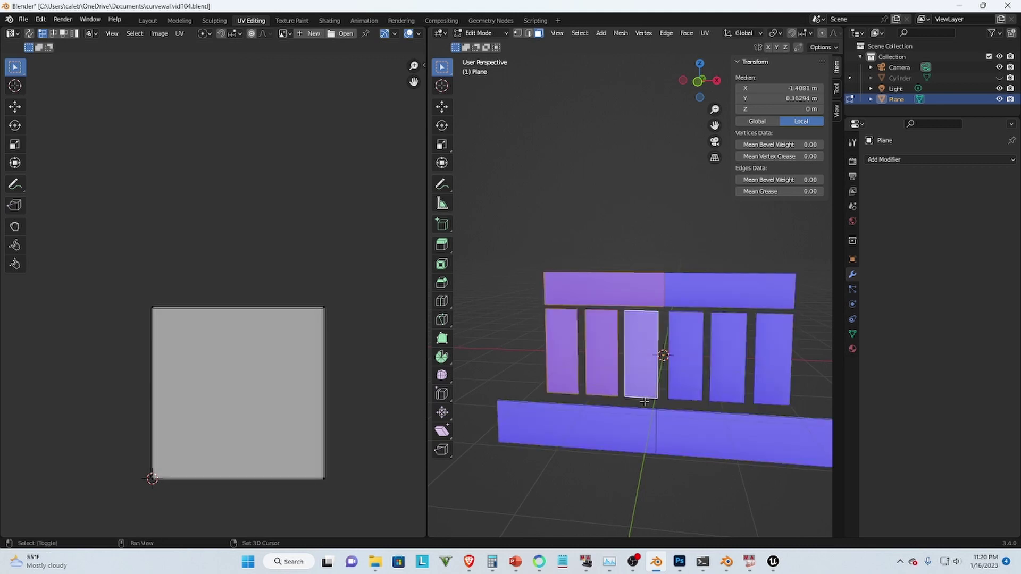
pyautogui.keyDown('shift'); pyautogui.click(605, 429); pyautogui.keyUp('shift')
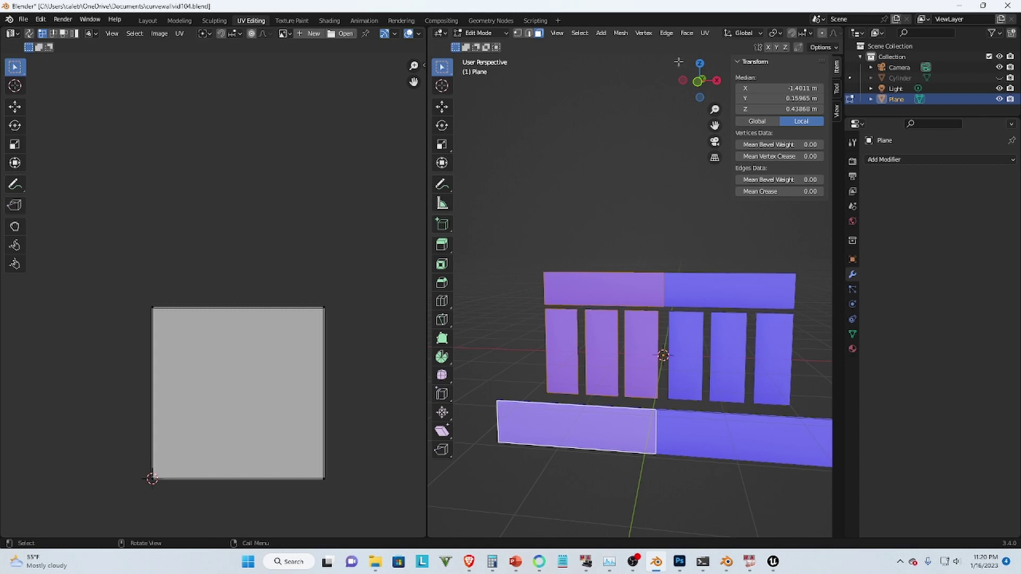
pyautogui.click(705, 33)
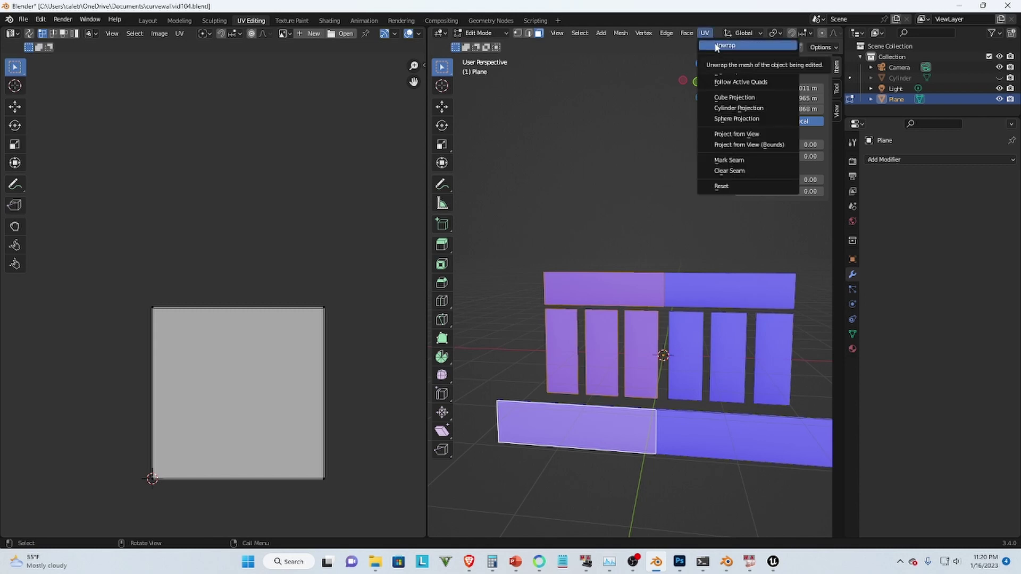
pyautogui.click(724, 46)
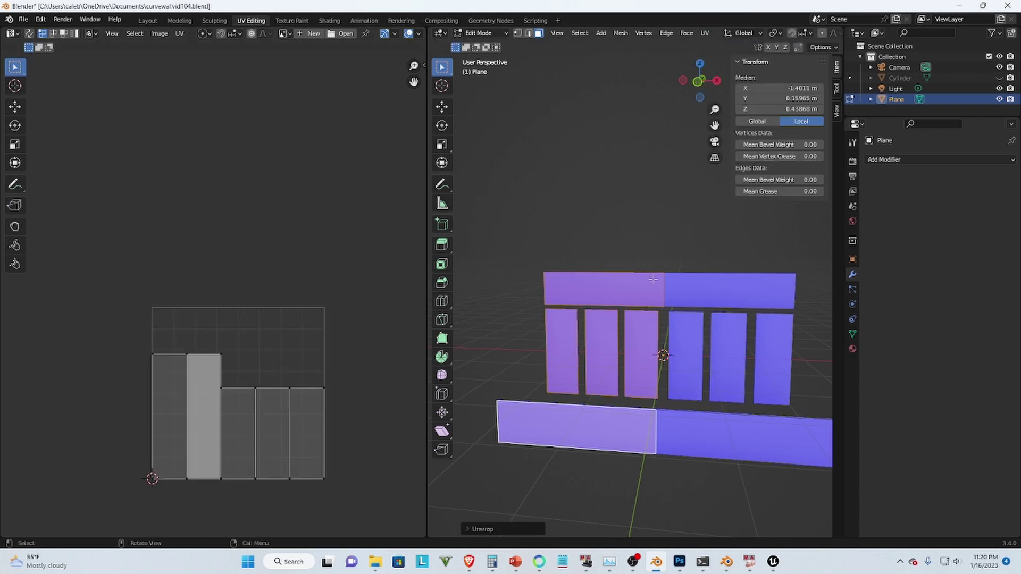
# Step: Select both halves of the front horizontal panel with its thickness and lower it about 0.81 m along Z to just below the tall panels
pyautogui.scroll(-3, 653, 279)
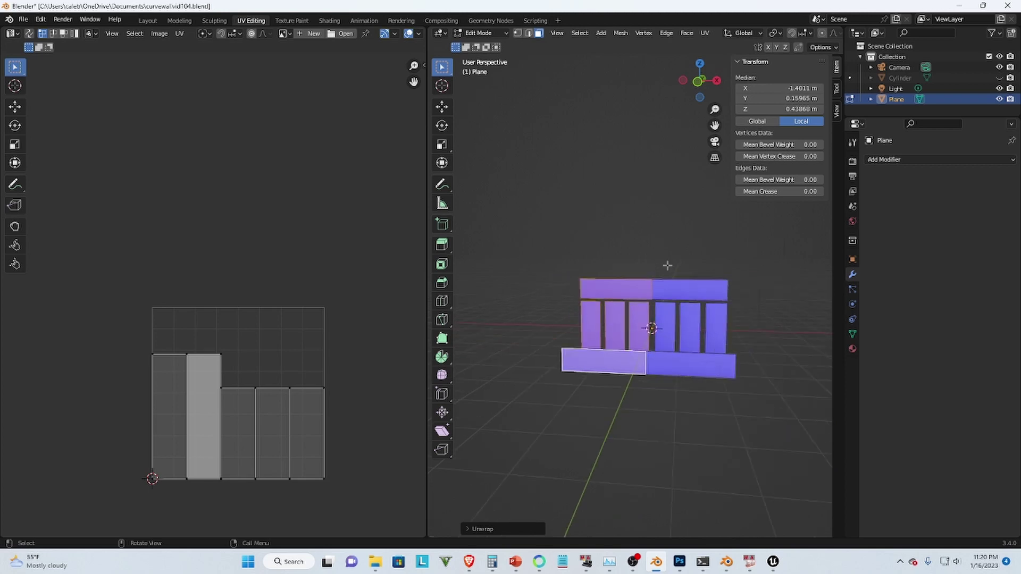
pyautogui.press('Tab')
pyautogui.scroll(-2, 664, 353)
pyautogui.press('KP_7')
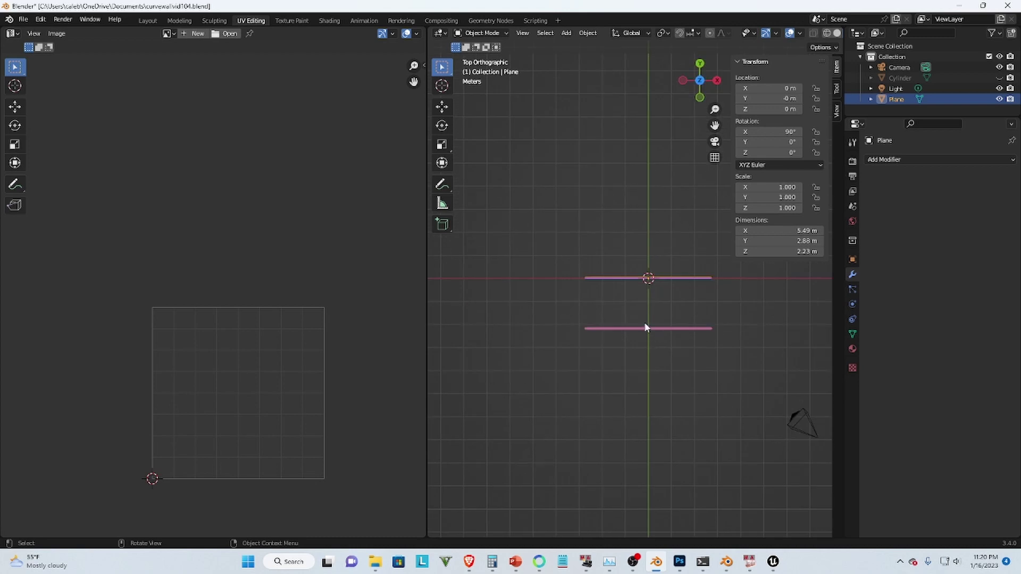
pyautogui.press('KP_1')
pyautogui.scroll(3, 659, 360)
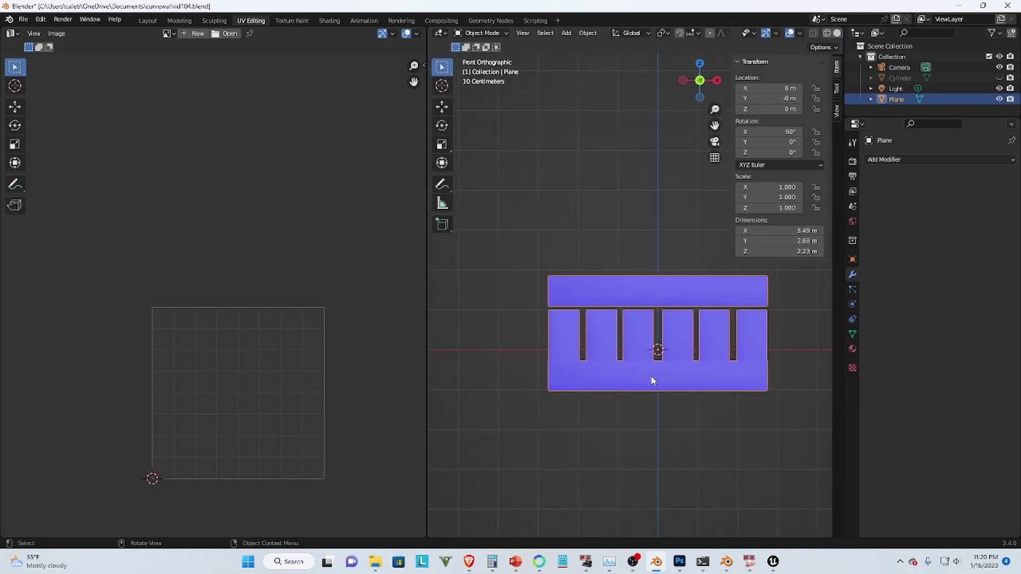
pyautogui.press('Tab')
pyautogui.click(652, 379)
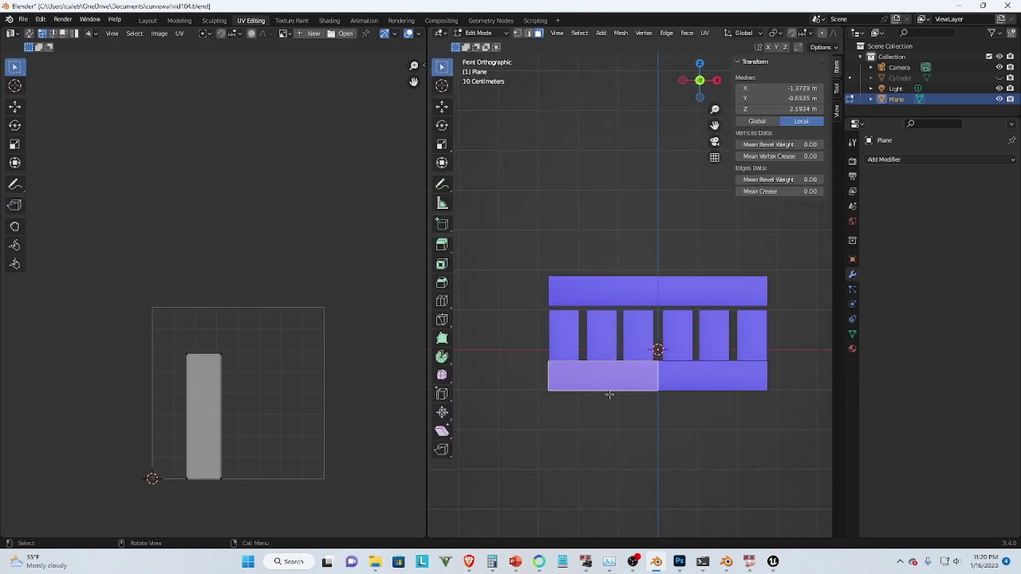
pyautogui.keyDown('shift'); pyautogui.click(698, 380); pyautogui.keyUp('shift')
pyautogui.moveTo(684, 380); pyautogui.dragTo(732, 435, button='middle')
pyautogui.moveTo(726, 456); pyautogui.dragTo(679, 329)
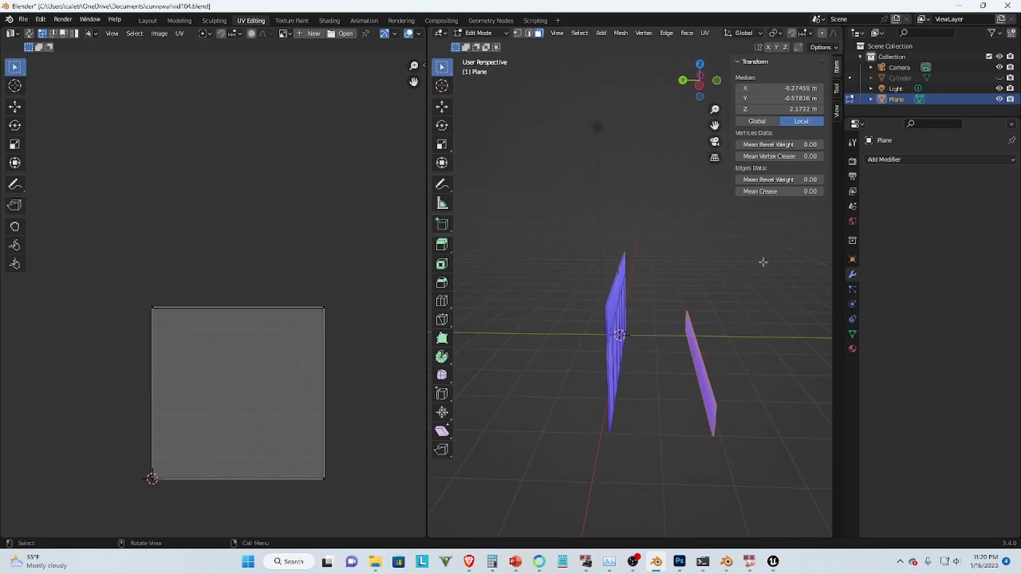
pyautogui.click(756, 280)
pyautogui.moveTo(773, 471); pyautogui.dragTo(648, 283)
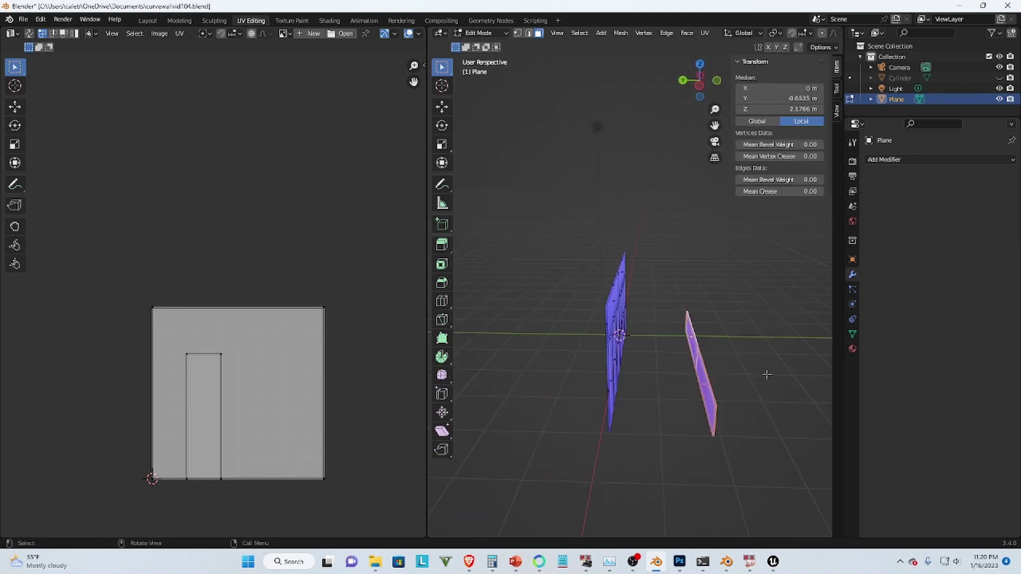
pyautogui.press('KP_1')
pyautogui.press('g')
pyautogui.press('z')
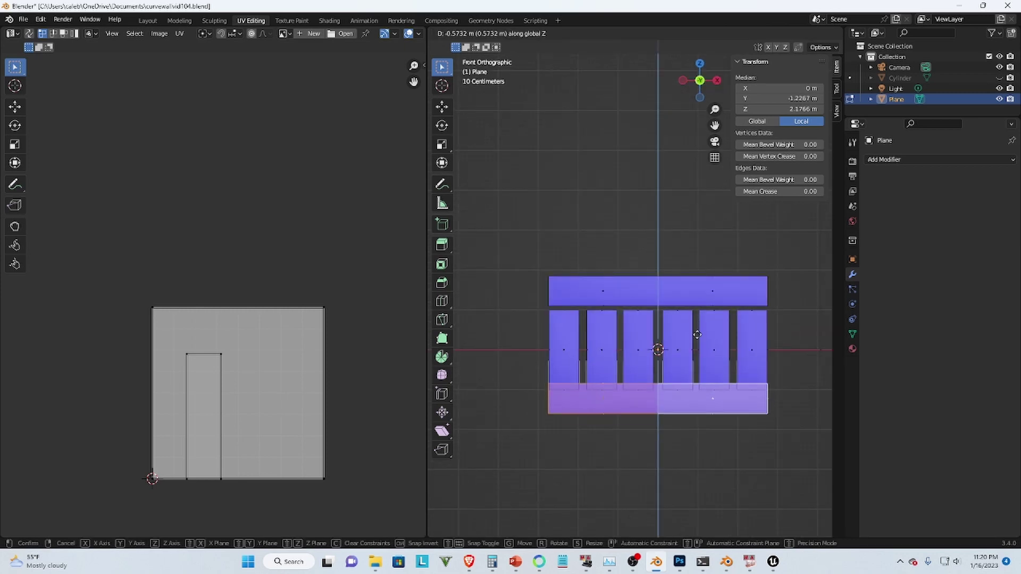
pyautogui.click(699, 343)
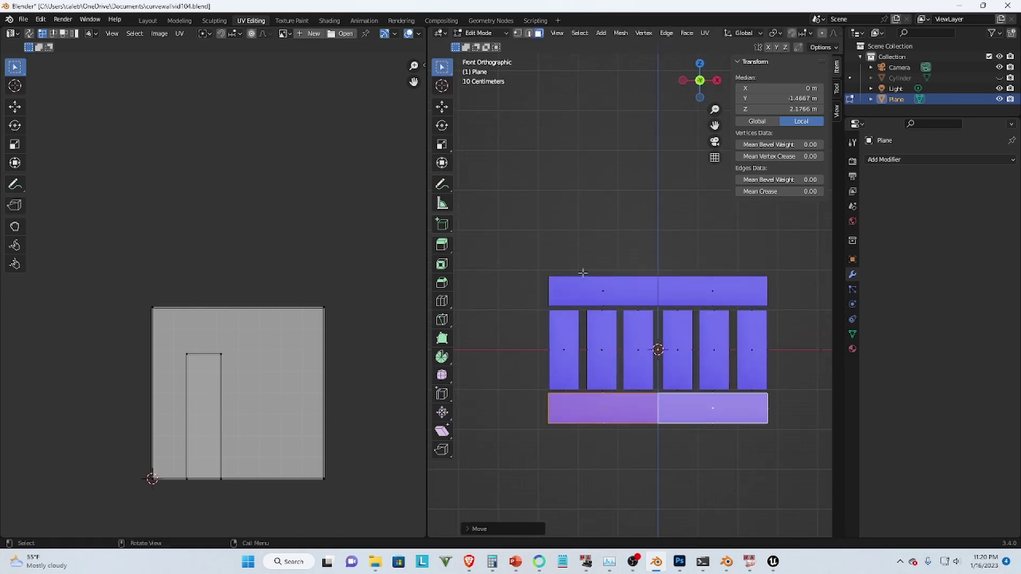
# Step: Clear the selection and select the front faces of both horizontal panels and all six tall panels
pyautogui.hotkey('alt', 'a')
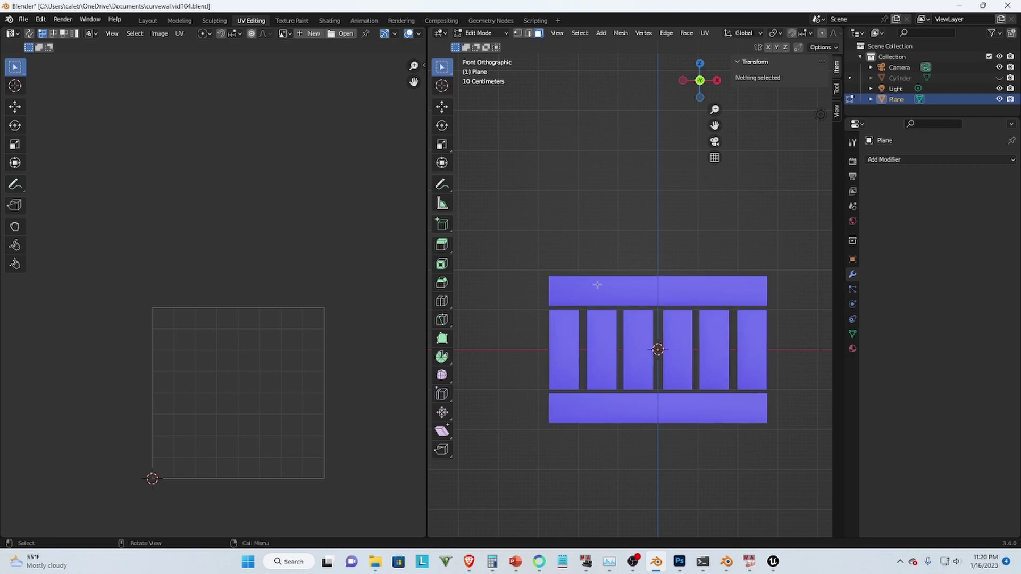
pyautogui.click(597, 284)
pyautogui.keyDown('shift'); pyautogui.click(686, 291); pyautogui.keyUp('shift')
pyautogui.keyDown('shift'); pyautogui.click(563, 330); pyautogui.keyUp('shift')
pyautogui.keyDown('shift'); pyautogui.click(602, 346); pyautogui.keyUp('shift')
pyautogui.keyDown('shift'); pyautogui.click(638, 346); pyautogui.keyUp('shift')
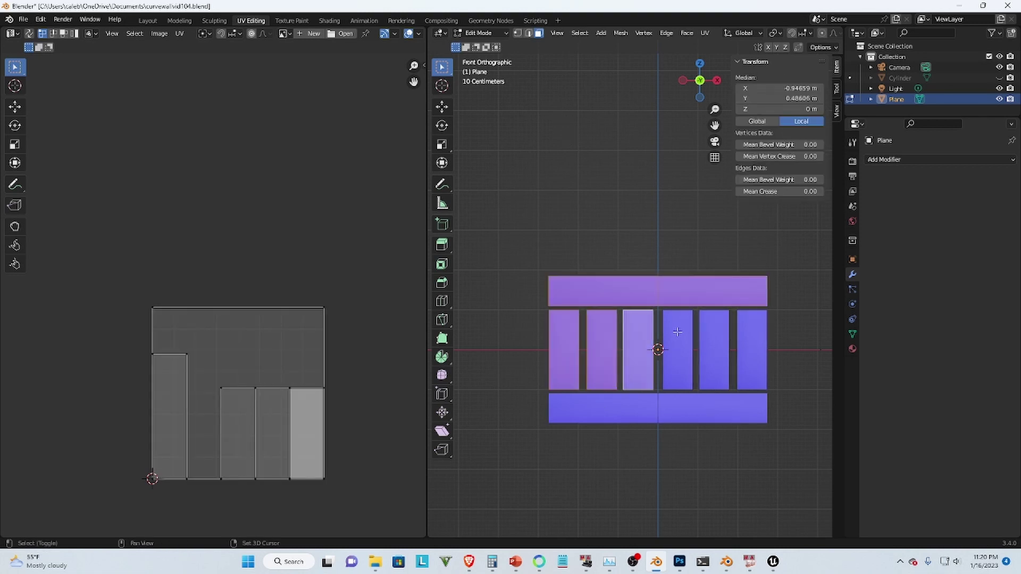
pyautogui.keyDown('shift'); pyautogui.click(677, 346); pyautogui.keyUp('shift')
pyautogui.keyDown('shift'); pyautogui.click(714, 346); pyautogui.keyUp('shift')
pyautogui.keyDown('shift'); pyautogui.click(752, 346); pyautogui.keyUp('shift')
pyautogui.keyDown('shift'); pyautogui.click(737, 410); pyautogui.keyUp('shift')
pyautogui.keyDown('shift'); pyautogui.click(626, 409); pyautogui.keyUp('shift')
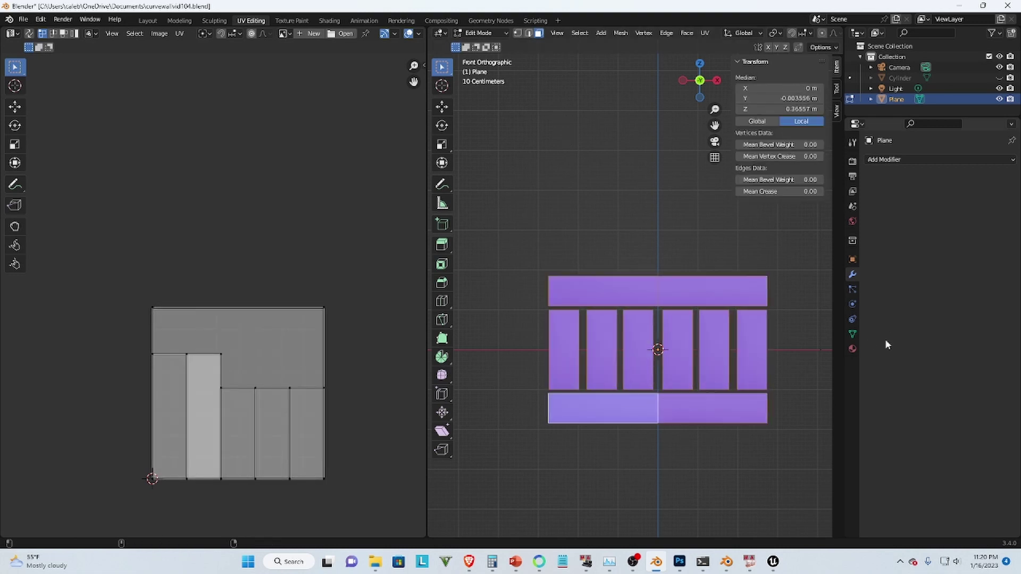
# Step: Create a new material on the panel object and name it Screen
pyautogui.click(853, 335)
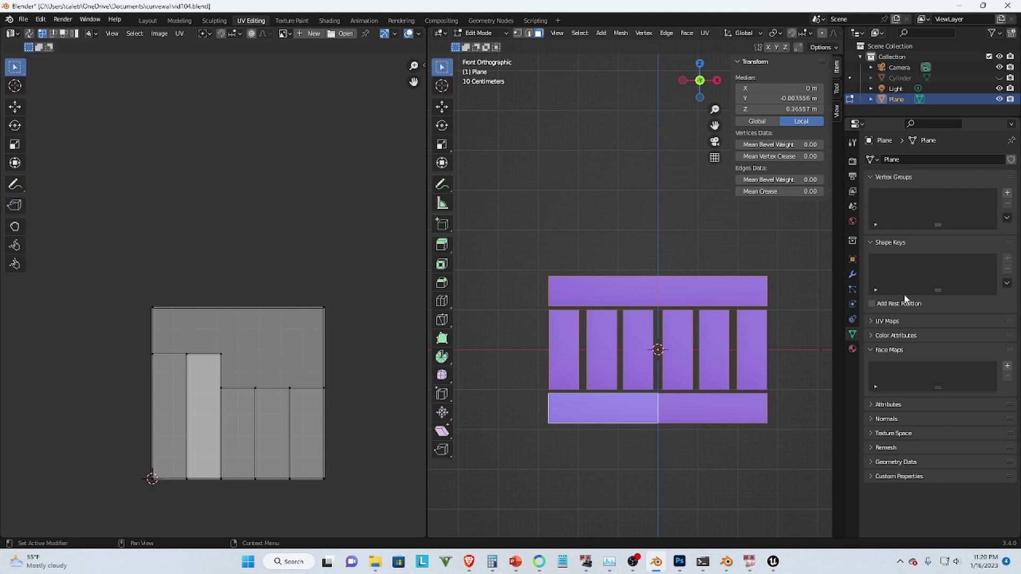
pyautogui.click(1005, 367)
pyautogui.click(883, 422)
pyautogui.click(852, 349)
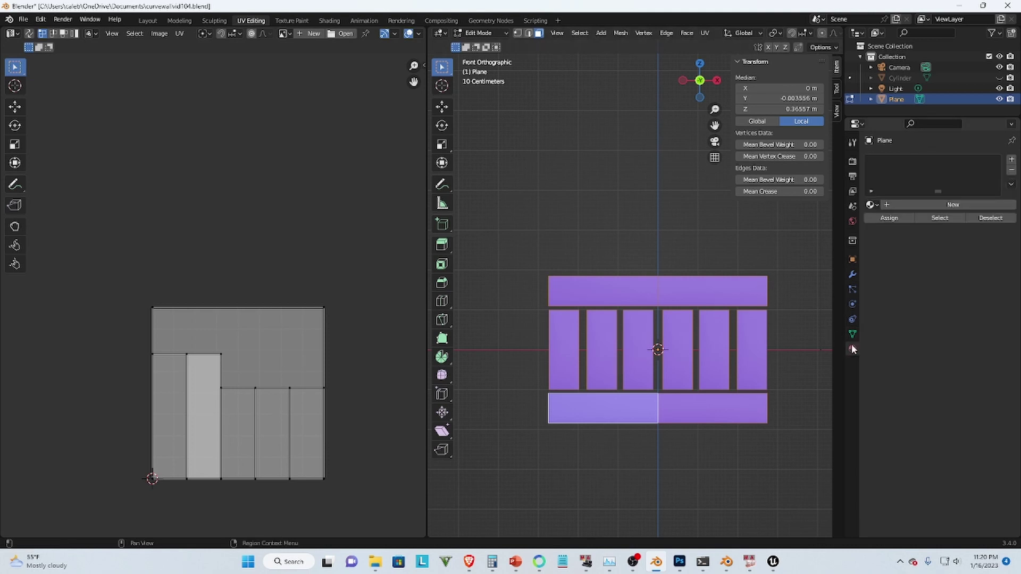
pyautogui.click(902, 206)
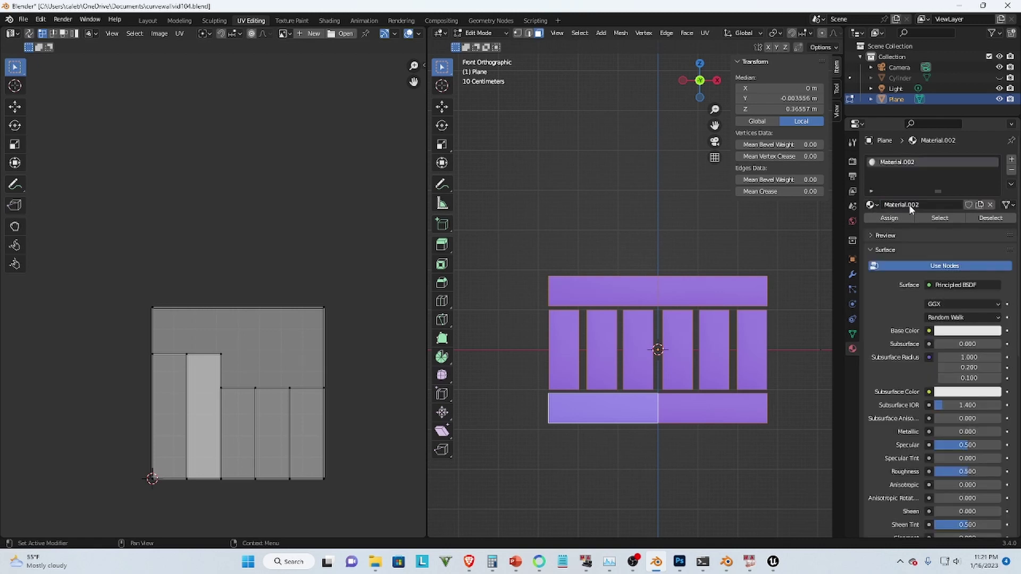
pyautogui.doubleClick(905, 164)
pyautogui.write('Screen')
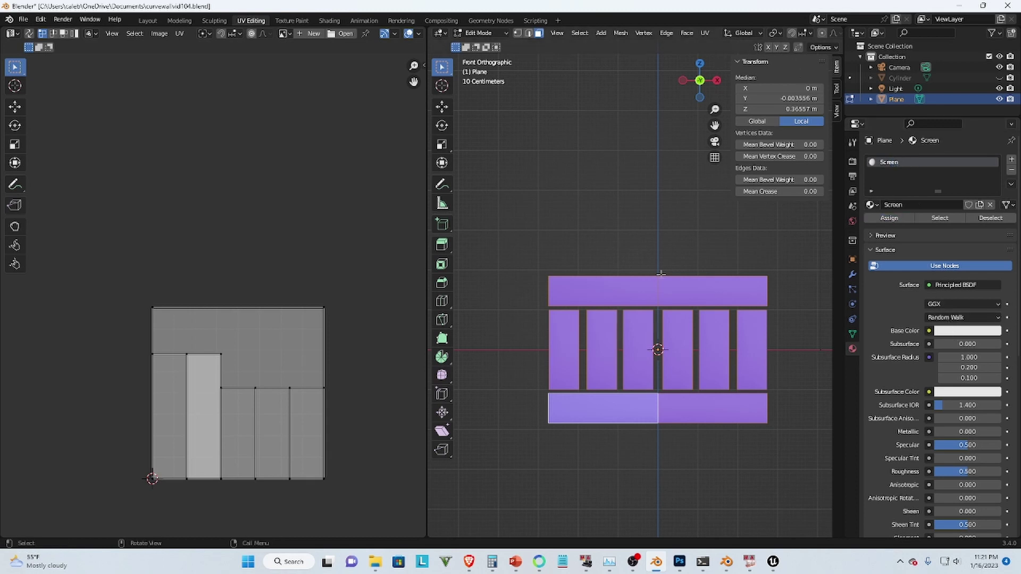
# Step: UV-map the selected front faces with Project from View in front view
pyautogui.scroll(1, 654, 233)
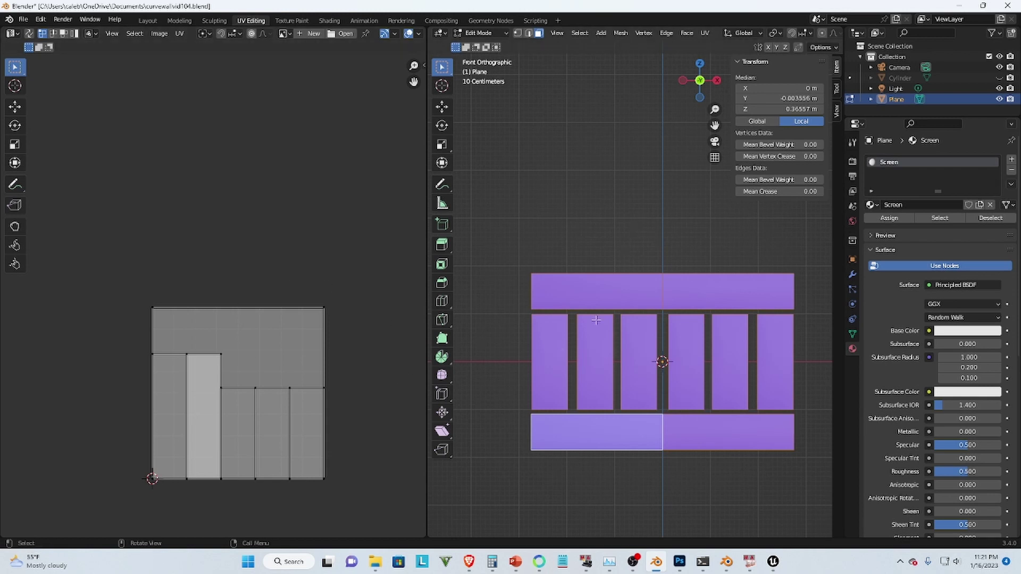
pyautogui.click(705, 33)
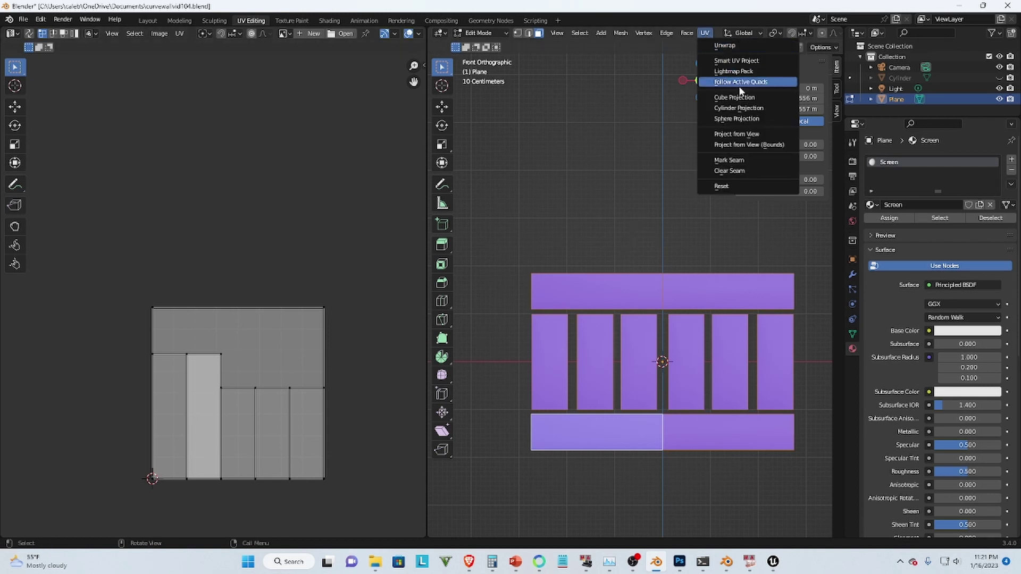
pyautogui.click(754, 137)
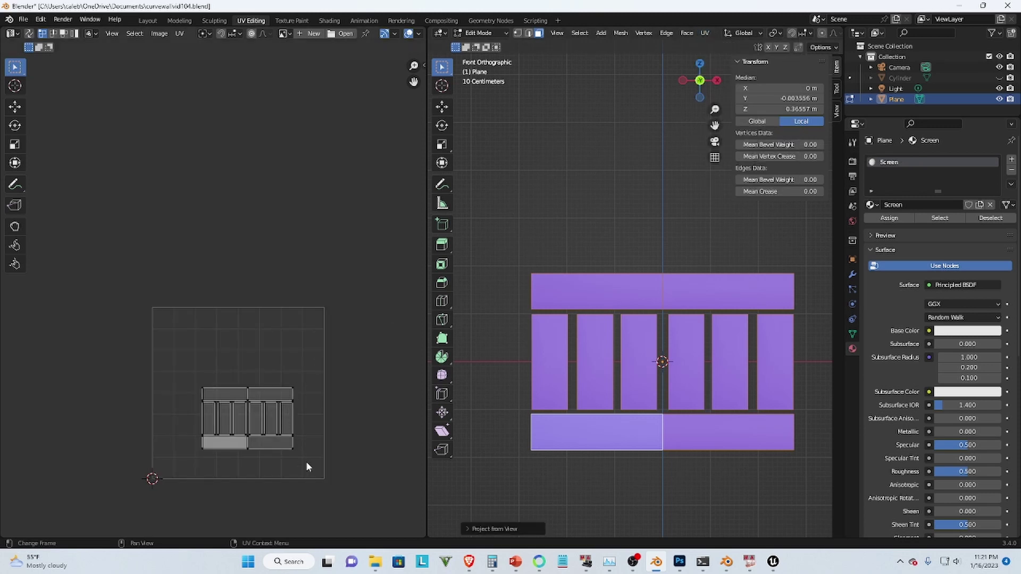
# Step: Select all the projected UV islands, then move and uniformly scale them to span the full width of the UV square
pyautogui.press('a')
pyautogui.press('g')
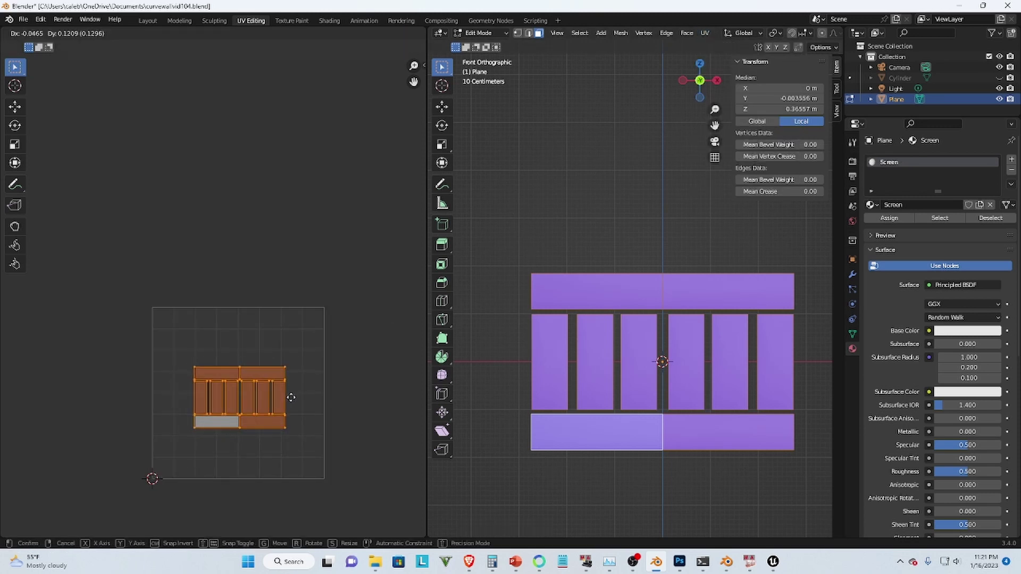
pyautogui.click(292, 398)
pyautogui.press('s')
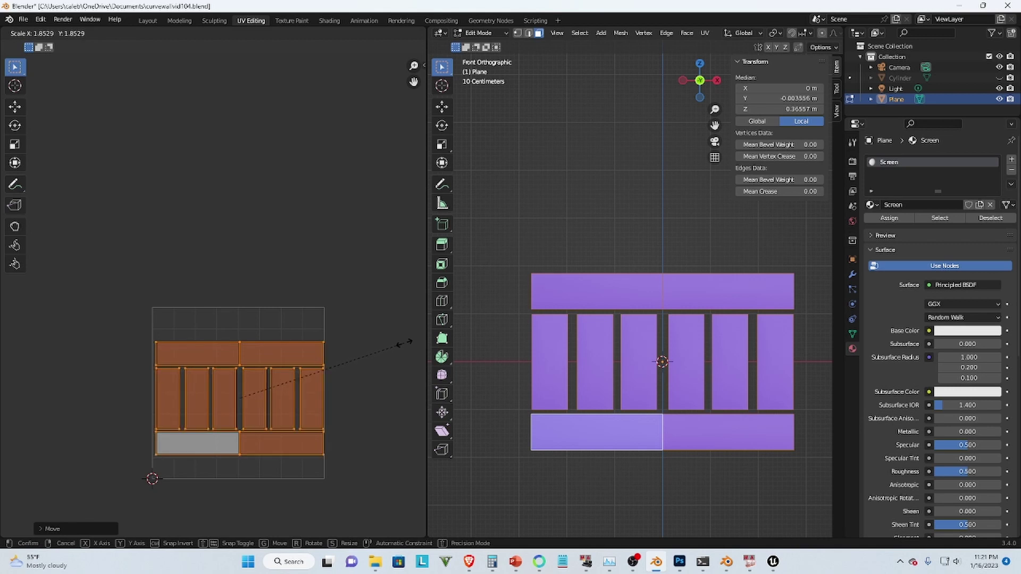
pyautogui.click(410, 342)
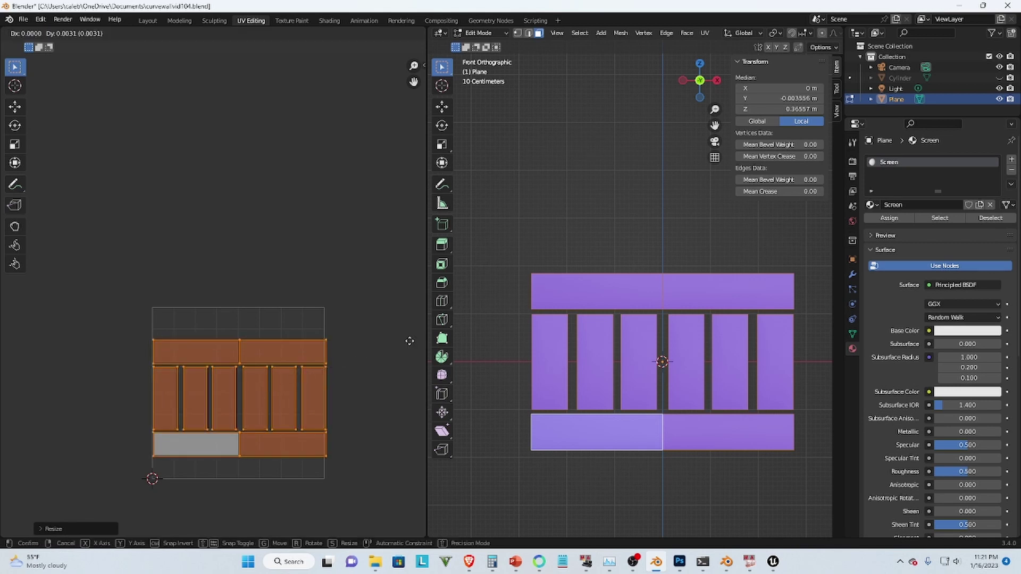
pyautogui.press('g')
pyautogui.click(411, 338)
pyautogui.press('s')
pyautogui.click(408, 337)
pyautogui.press('g')
pyautogui.click(407, 334)
# Step: Stretch the UV islands along Y to fill the UV square's height and nudge them to align with its borders
pyautogui.press('s')
pyautogui.press('y')
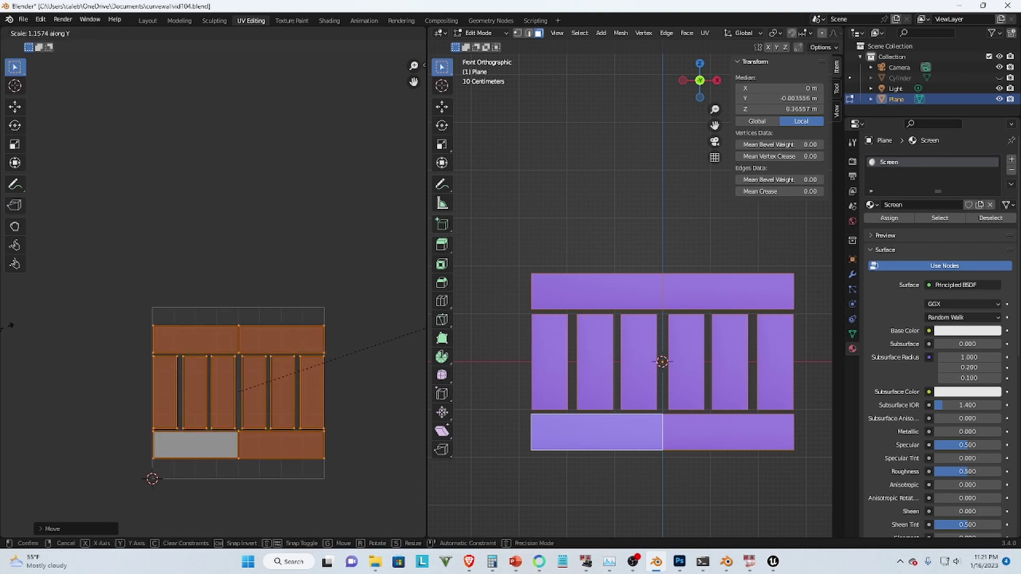
pyautogui.click(62, 314)
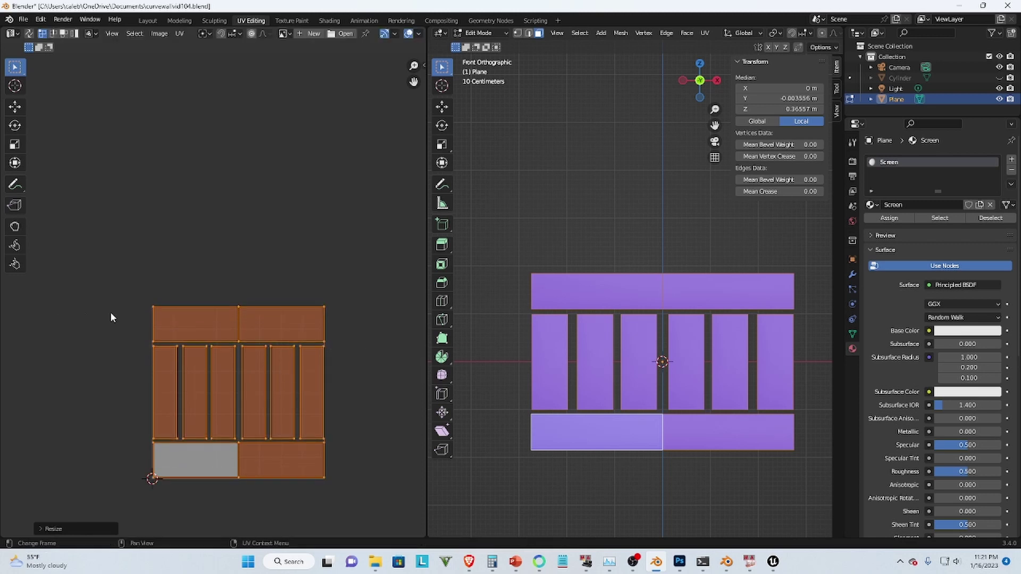
pyautogui.press('g')
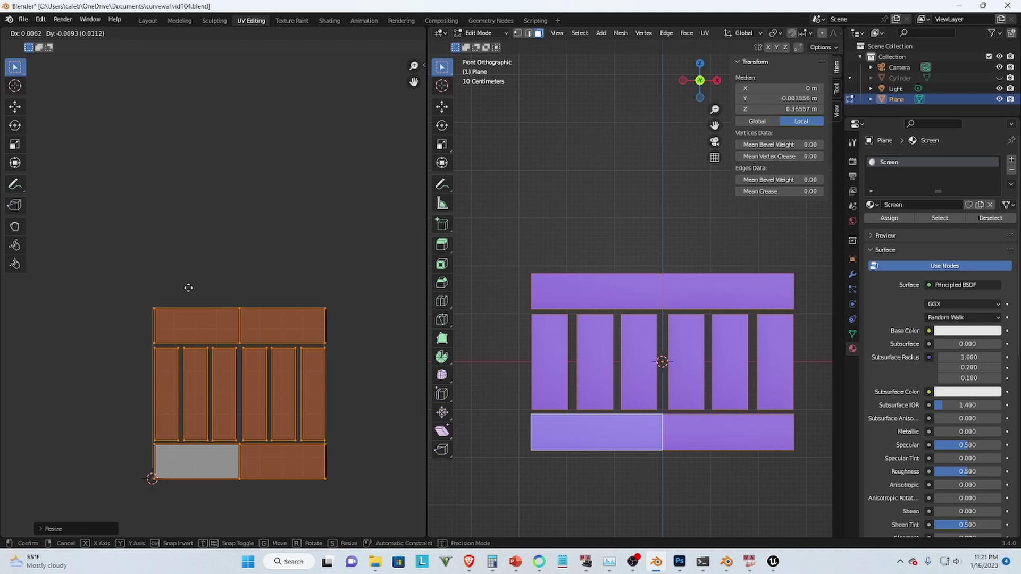
pyautogui.click(188, 287)
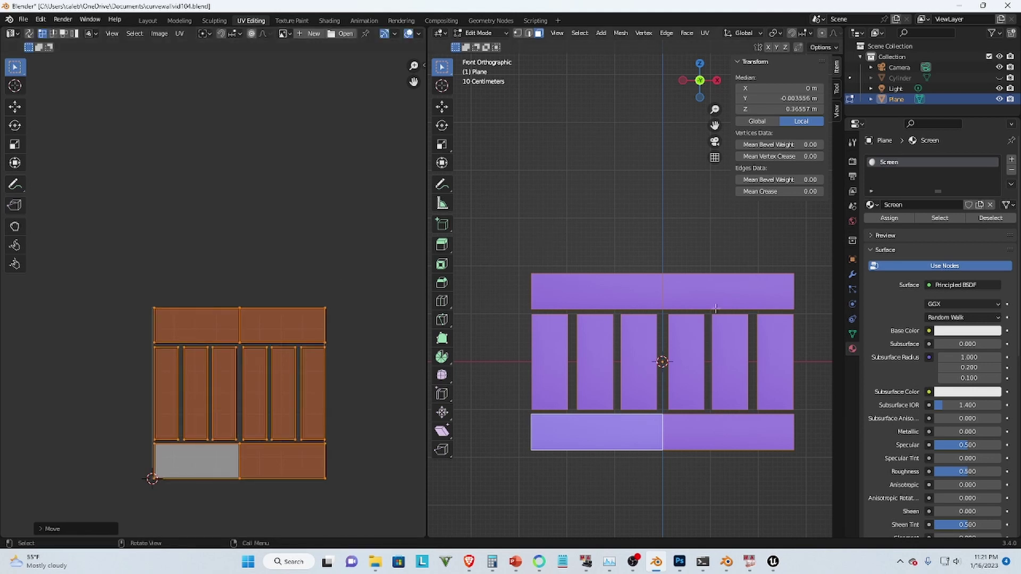
# Step: Select all faces assigned to the Screen material, hide them, and reveal them again
pyautogui.scroll(-2, 723, 310)
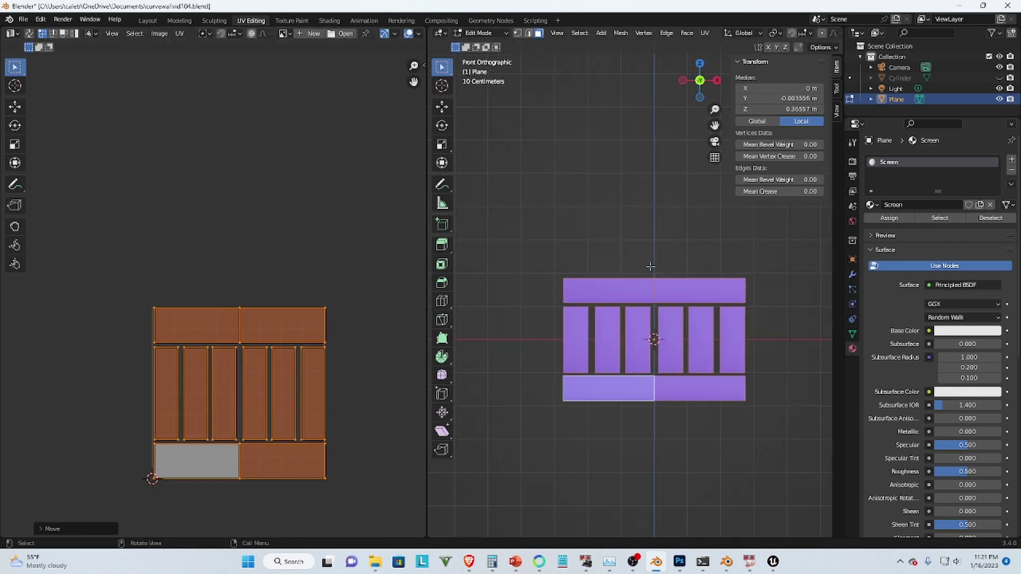
pyautogui.click(940, 218)
pyautogui.click(672, 270)
pyautogui.moveTo(673, 271); pyautogui.dragTo(686, 264, button='middle')
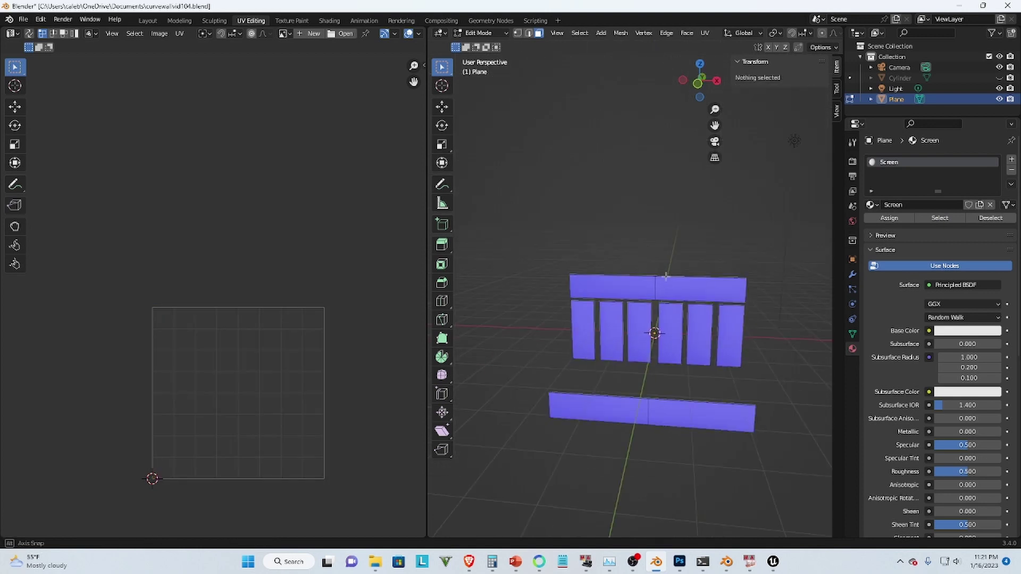
pyautogui.click(926, 219)
pyautogui.press('h')
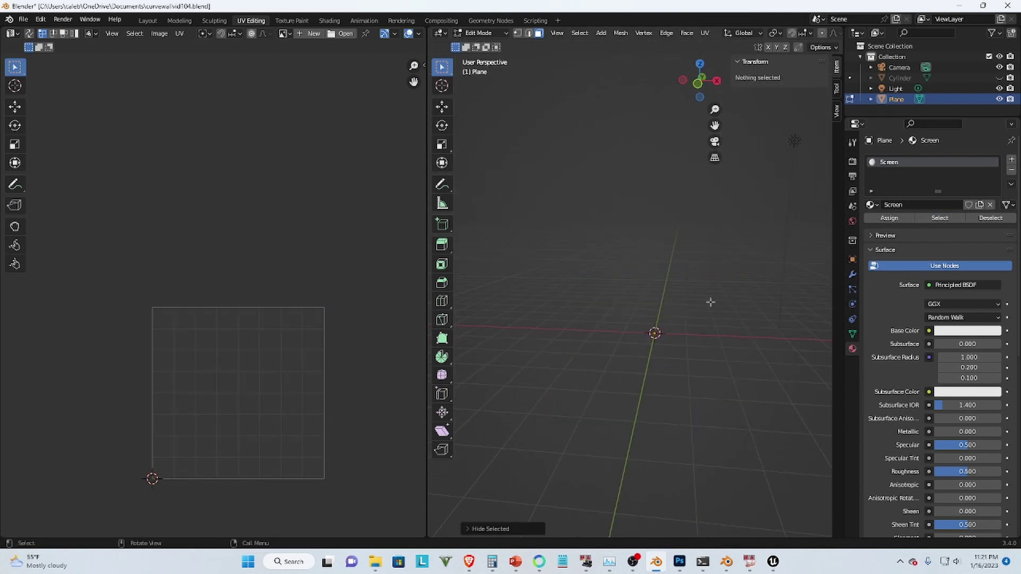
pyautogui.hotkey('alt', 'h')
pyautogui.scroll(5, 313, 326)
pyautogui.scroll(-5, 37, 338)
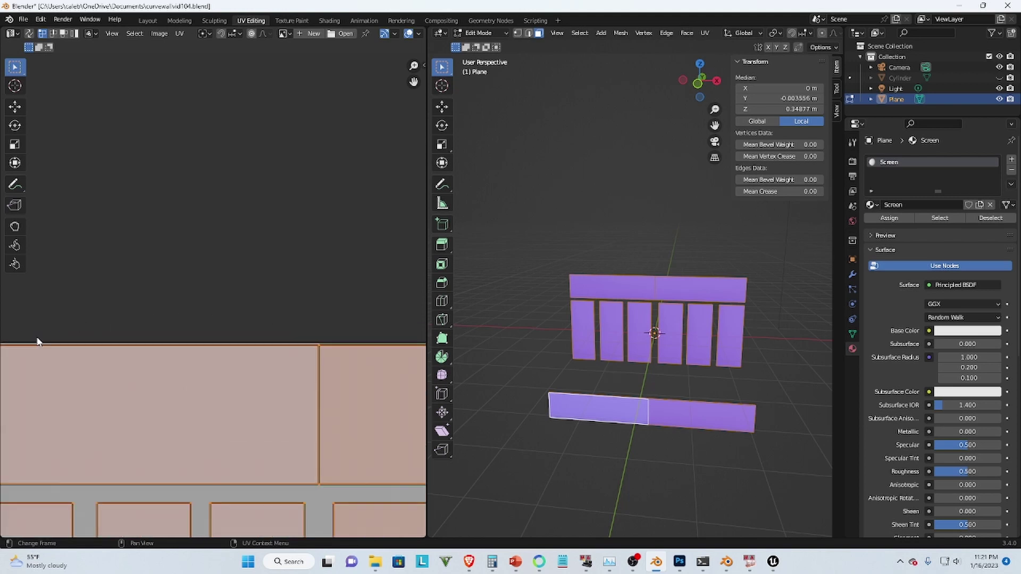
pyautogui.scroll(3, 351, 369)
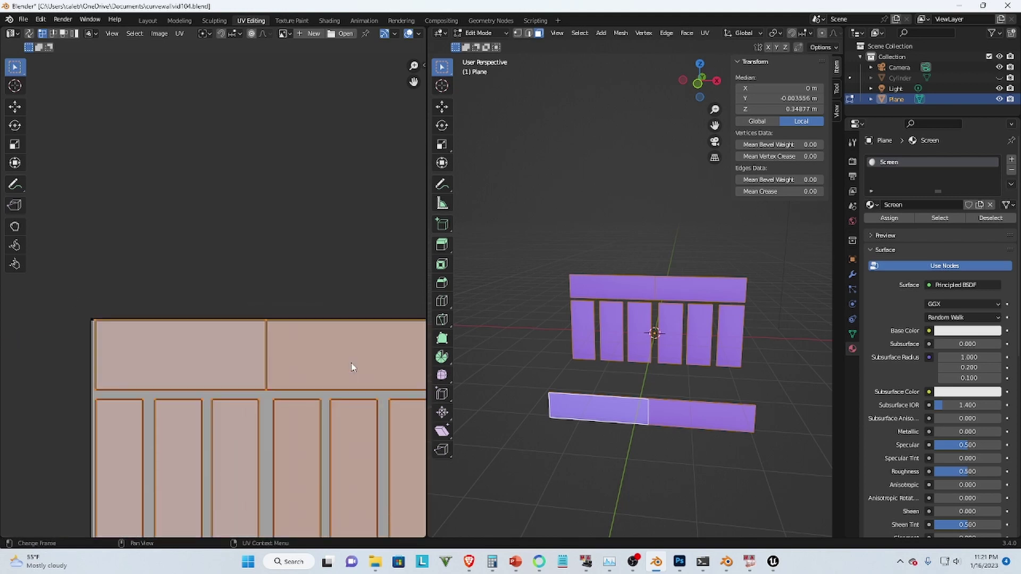
pyautogui.hotkey('alt', 'a')
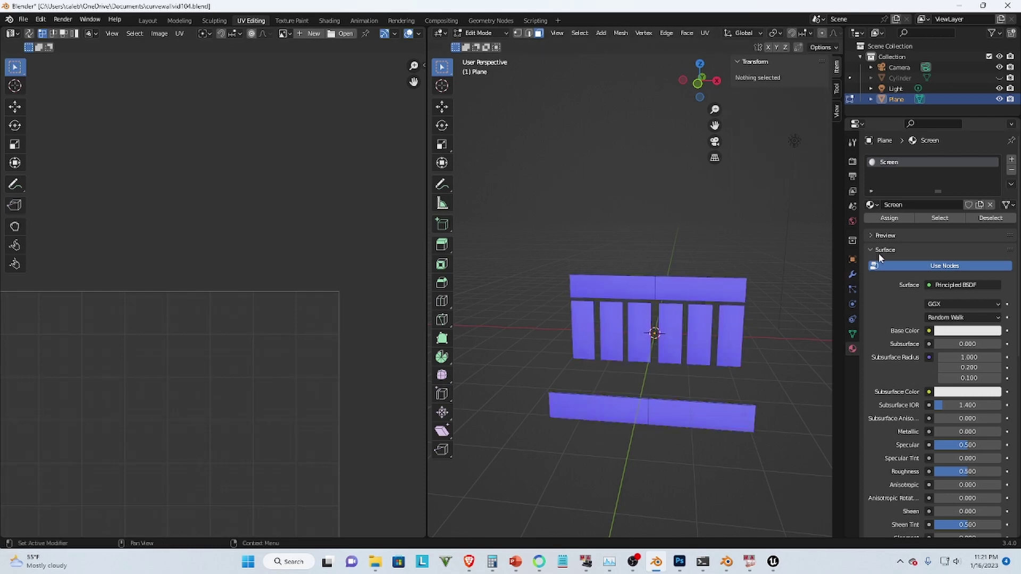
pyautogui.hotkey('ctrl', 'z')
# Step: Select the front faces of all panels through the FaceMap face map and return to the Screen material settings
pyautogui.moveTo(665, 306); pyautogui.dragTo(691, 305, button='middle')
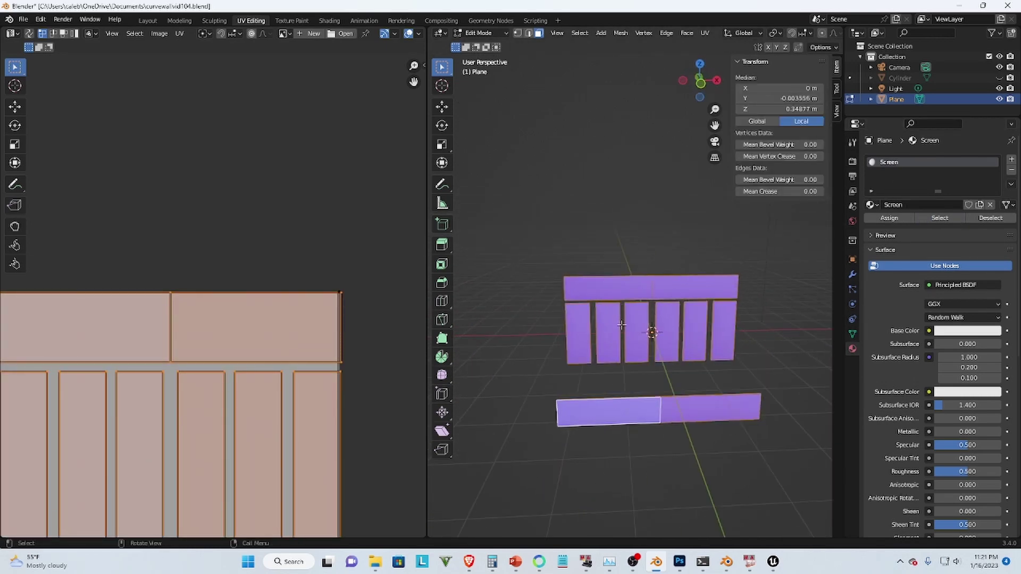
pyautogui.scroll(2, 620, 334)
pyautogui.click(548, 341)
pyautogui.moveTo(583, 305); pyautogui.dragTo(625, 338, button='middle')
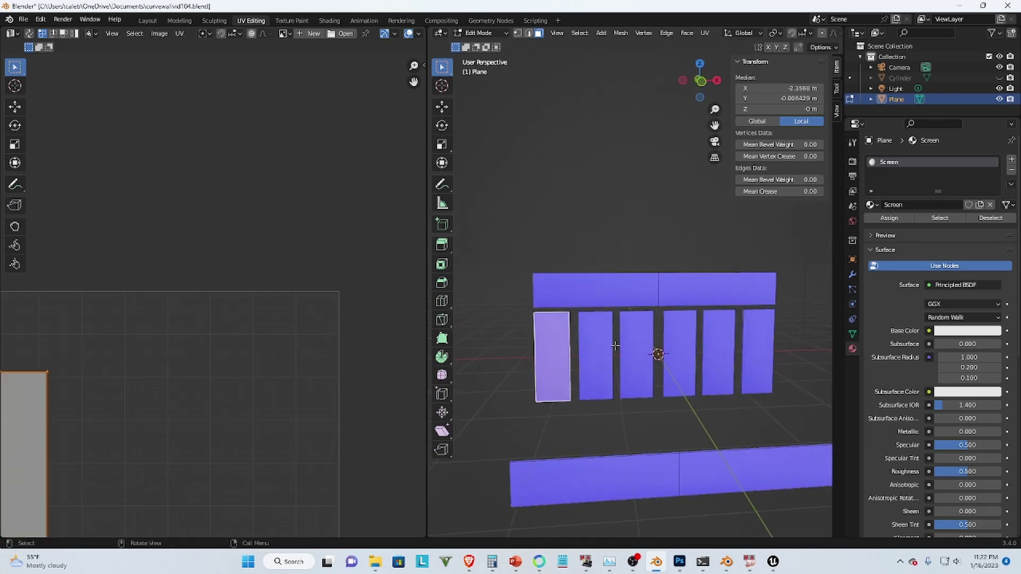
pyautogui.click(852, 335)
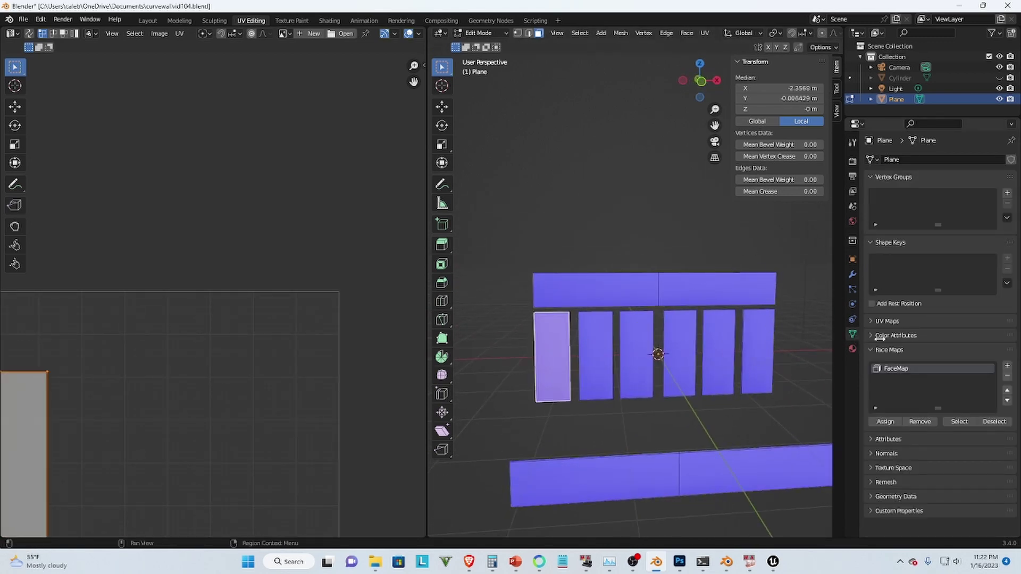
pyautogui.click(793, 260)
pyautogui.click(969, 421)
pyautogui.moveTo(611, 373); pyautogui.dragTo(729, 337, button='middle')
pyautogui.click(853, 349)
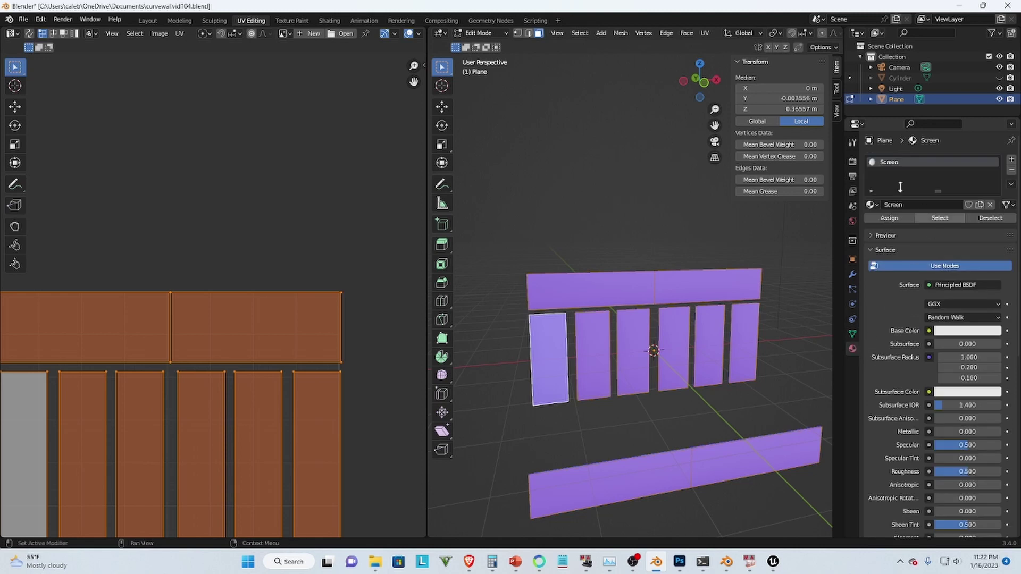
# Step: Switch the panel object to Object Mode and turn off the Face Orientation overlay
pyautogui.press('Tab')
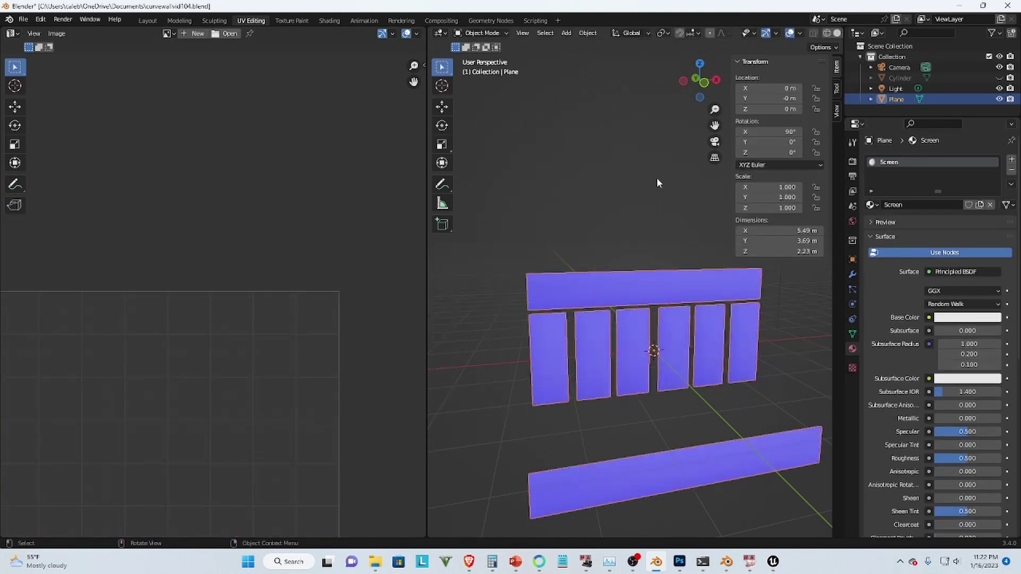
pyautogui.click(798, 34)
pyautogui.click(734, 249)
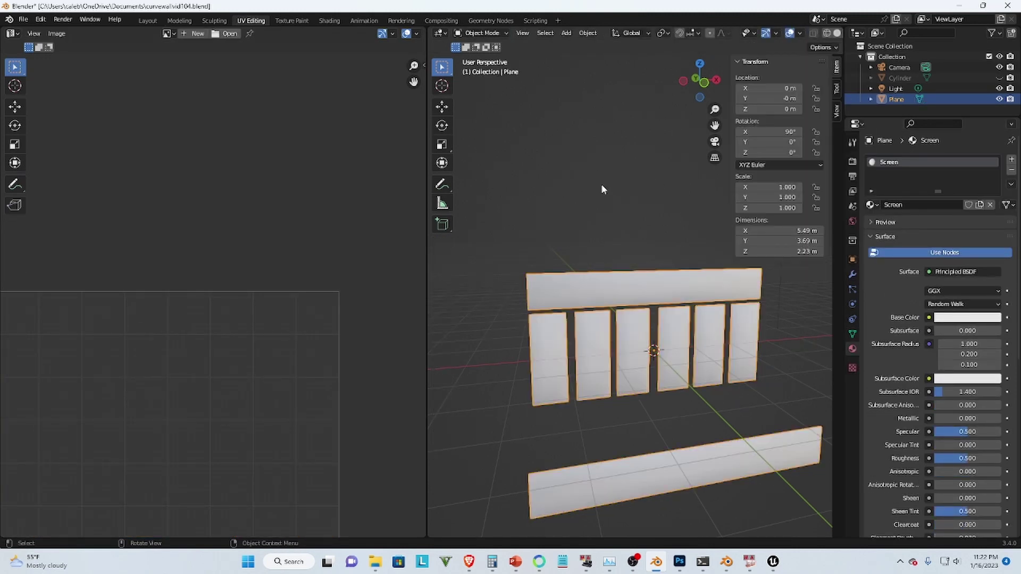
# Step: Switch the viewport shading to Solid and back to Material Preview
pyautogui.moveTo(603, 234); pyautogui.dragTo(582, 244, button='middle')
pyautogui.press('c')
pyautogui.press('z')
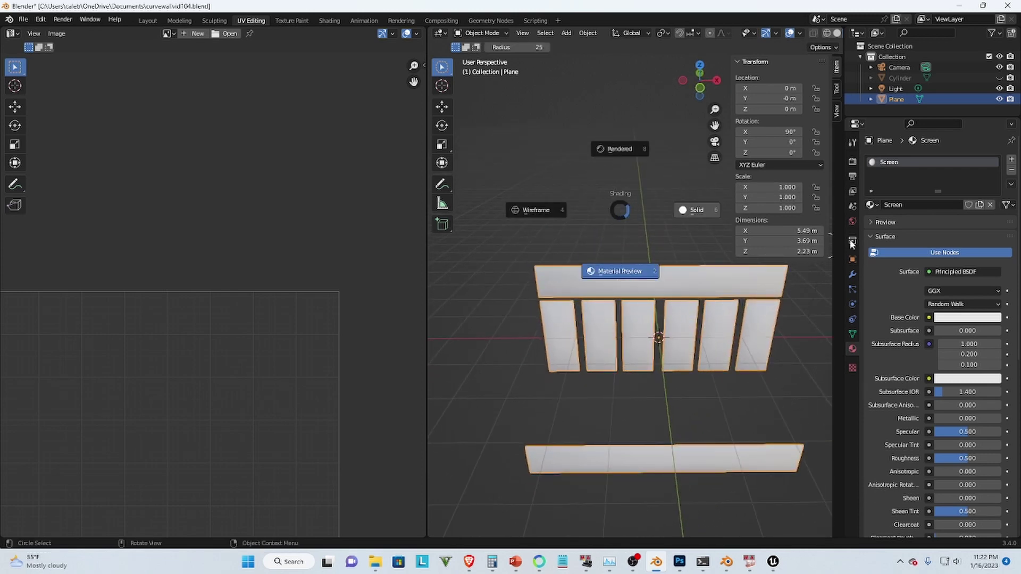
pyautogui.click(734, 259)
pyautogui.press('z')
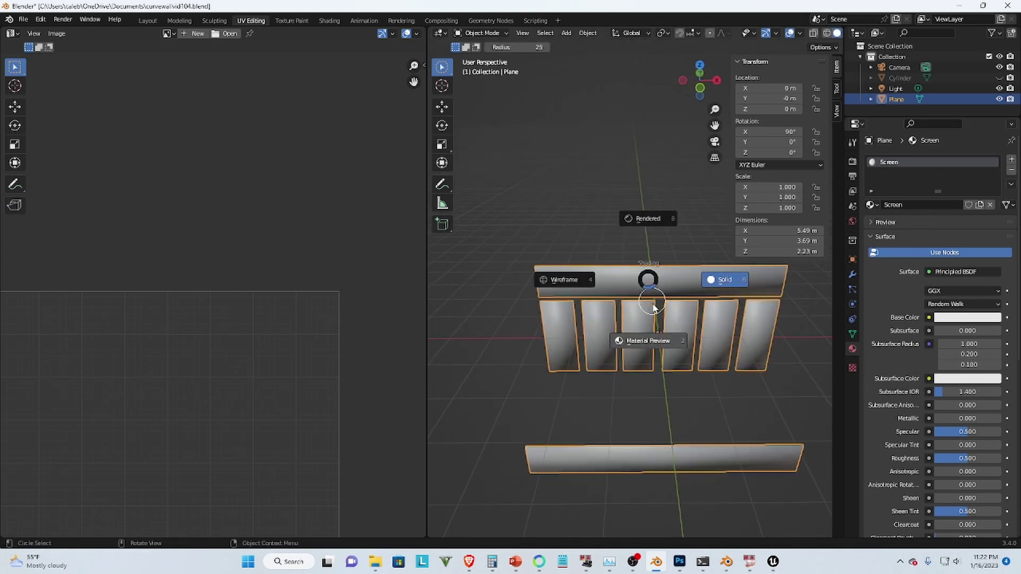
pyautogui.click(651, 341)
pyautogui.moveTo(651, 337)
pyautogui.mouseDown(button='middle')
pyautogui.moveTo(675, 301)
pyautogui.moveTo(612, 340)
pyautogui.moveTo(556, 323)
pyautogui.moveTo(650, 308)
pyautogui.moveTo(521, 314)
pyautogui.moveTo(486, 312)
pyautogui.moveTo(495, 309)
pyautogui.moveTo(486, 303)
pyautogui.mouseUp(button='middle')
# Step: In Edit Mode, select all faces of the panels except the front faces stored in FaceMap
pyautogui.press('Tab')
pyautogui.moveTo(617, 290)
pyautogui.mouseDown(button='middle')
pyautogui.moveTo(596, 296)
pyautogui.moveTo(613, 290)
pyautogui.mouseUp(button='middle')
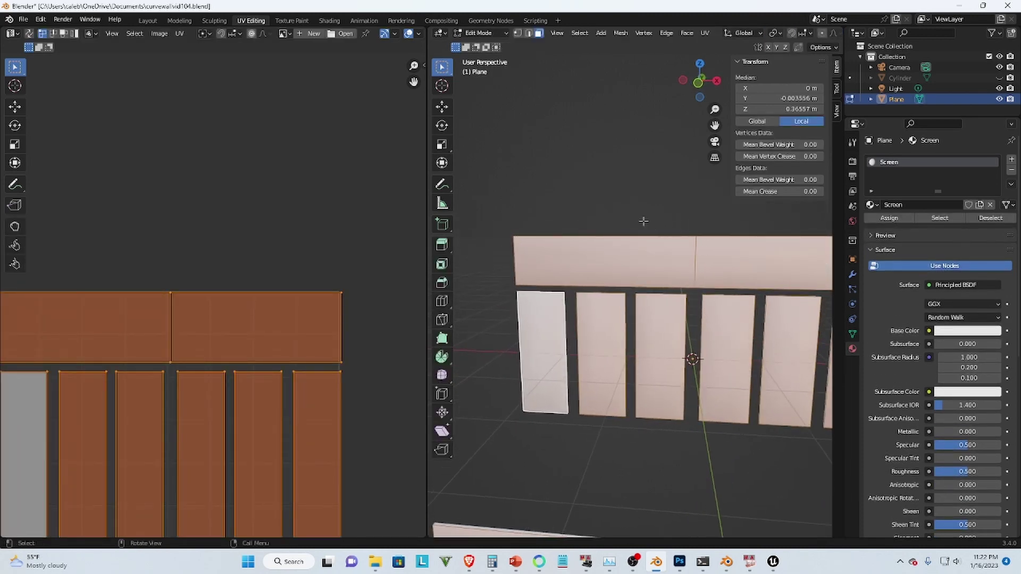
pyautogui.scroll(-2, 651, 223)
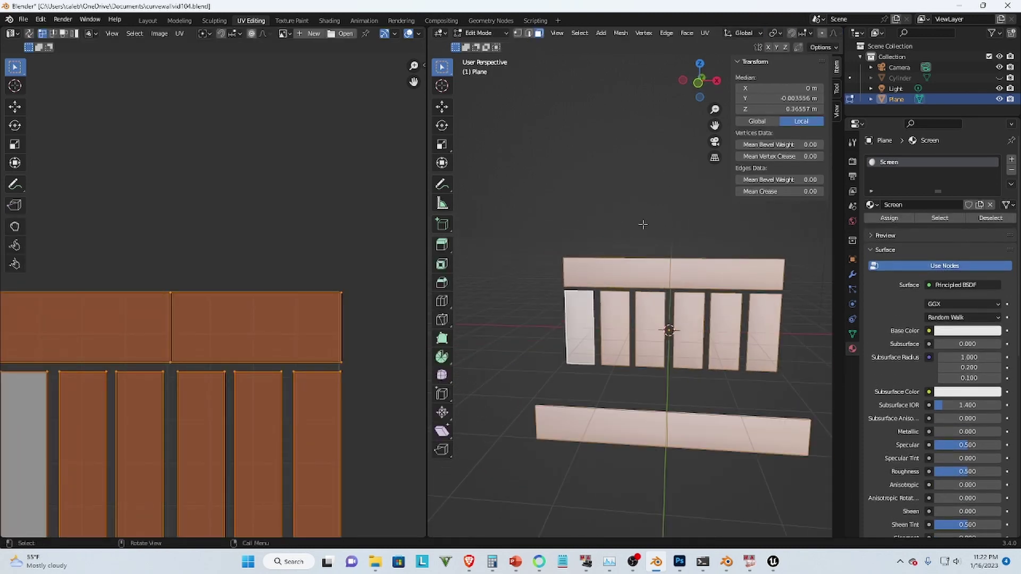
pyautogui.click(852, 335)
pyautogui.click(992, 422)
pyautogui.moveTo(797, 319); pyautogui.dragTo(711, 292, button='middle')
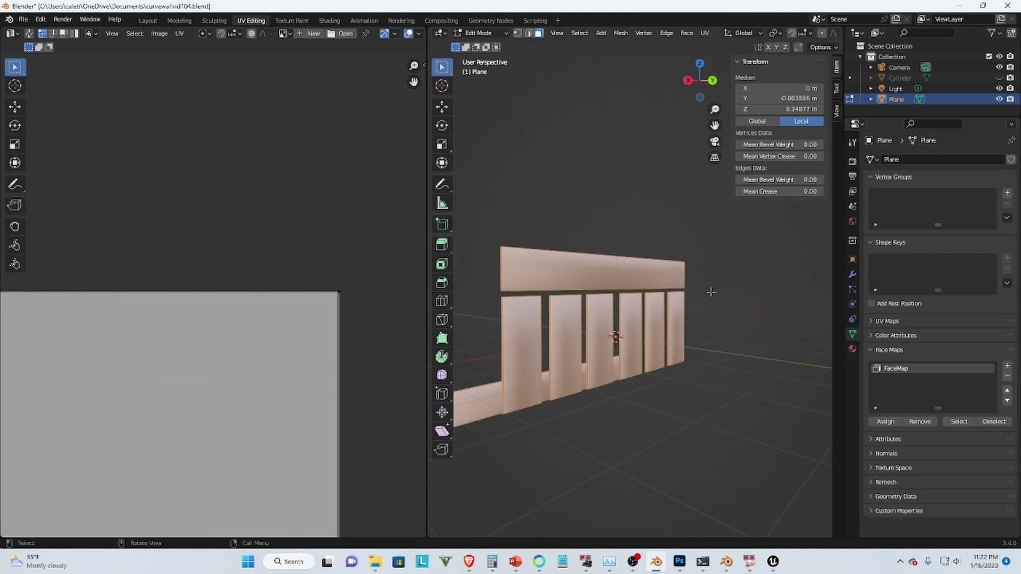
# Step: Add a second material slot with a new material named Frame and set its base color to near black
pyautogui.click(852, 348)
pyautogui.click(1012, 159)
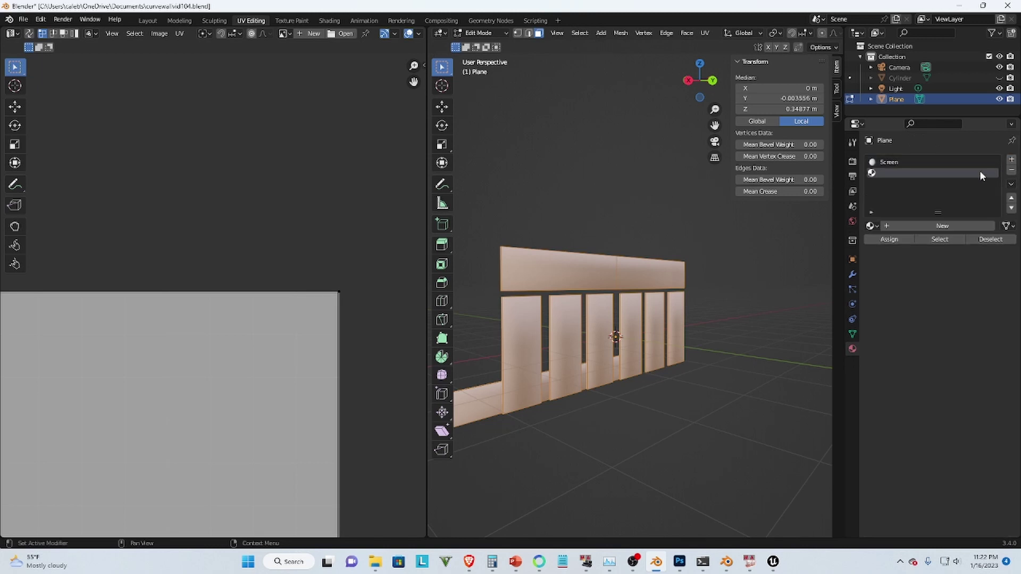
pyautogui.click(912, 225)
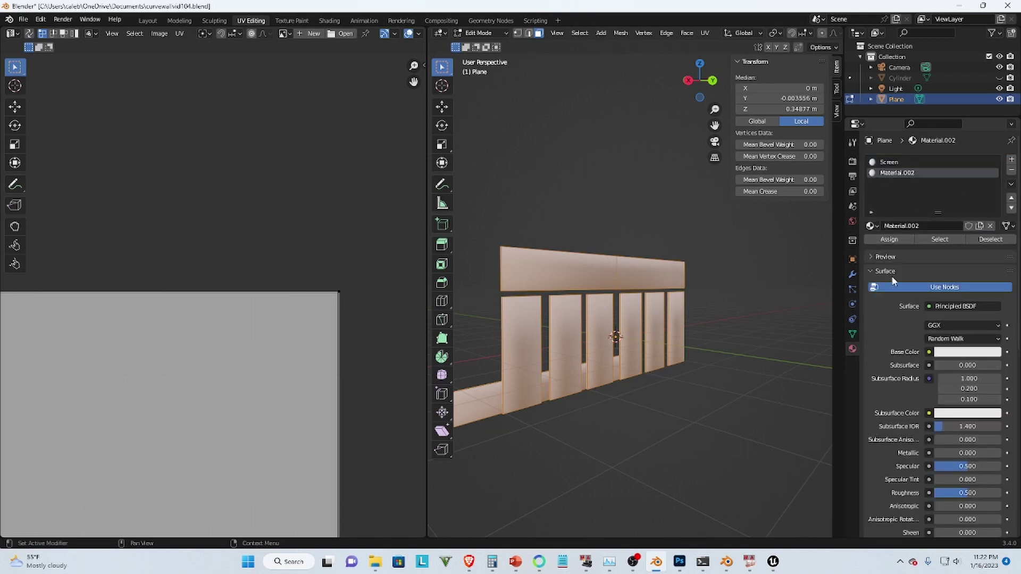
pyautogui.doubleClick(897, 173)
pyautogui.write('Frame')
pyautogui.click(960, 356)
pyautogui.moveTo(996, 231); pyautogui.dragTo(993, 270)
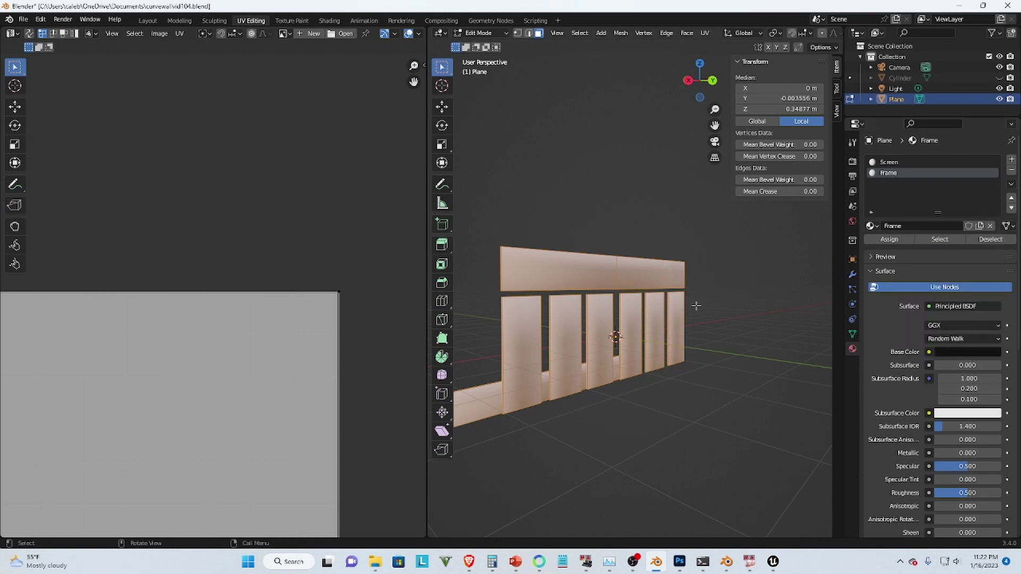
# Step: Assign the Frame material to the selected side and back faces of the panels
pyautogui.click(888, 239)
pyautogui.moveTo(557, 285); pyautogui.dragTo(617, 290, button='middle')
pyautogui.moveTo(584, 246)
pyautogui.mouseDown(button='middle')
pyautogui.moveTo(667, 247)
pyautogui.moveTo(594, 247)
pyautogui.mouseUp(button='middle')
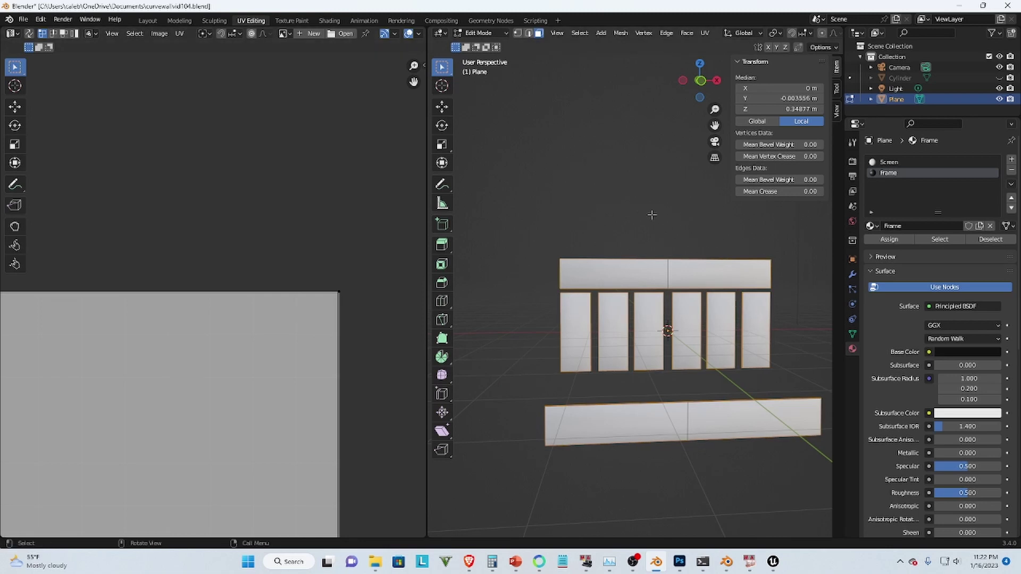
# Step: Unwrap the UVs of the selected frame faces, check the resulting islands, and clear the selection
pyautogui.scroll(-4, 648, 215)
pyautogui.click(705, 33)
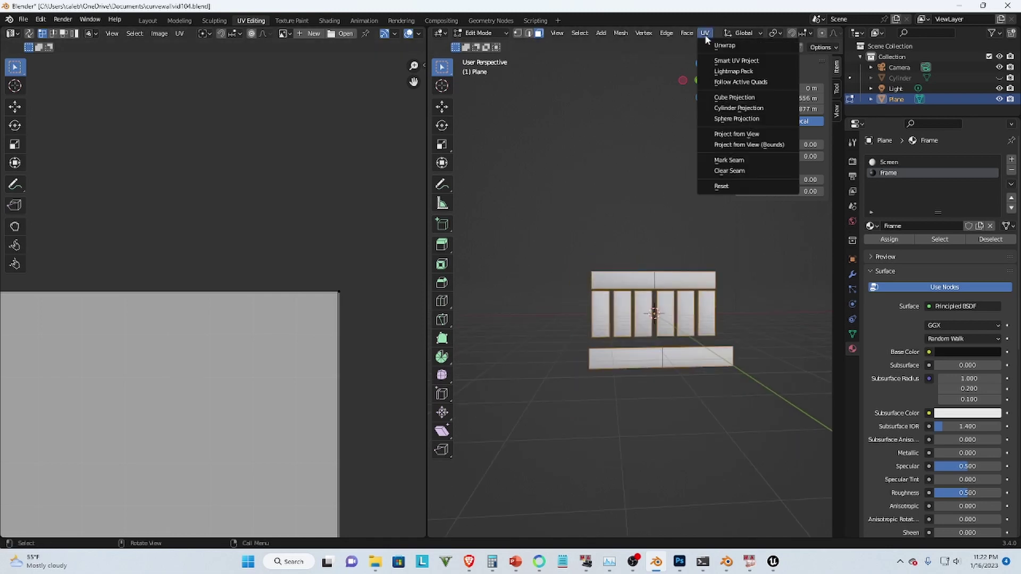
pyautogui.click(715, 42)
pyautogui.scroll(3, 148, 358)
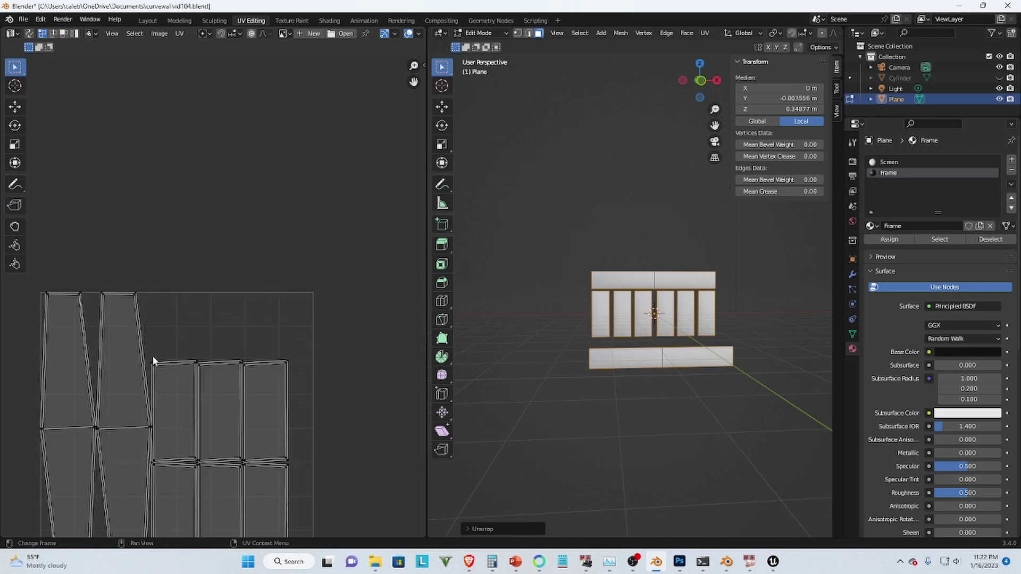
pyautogui.scroll(-2, 237, 349)
pyautogui.scroll(5, 196, 394)
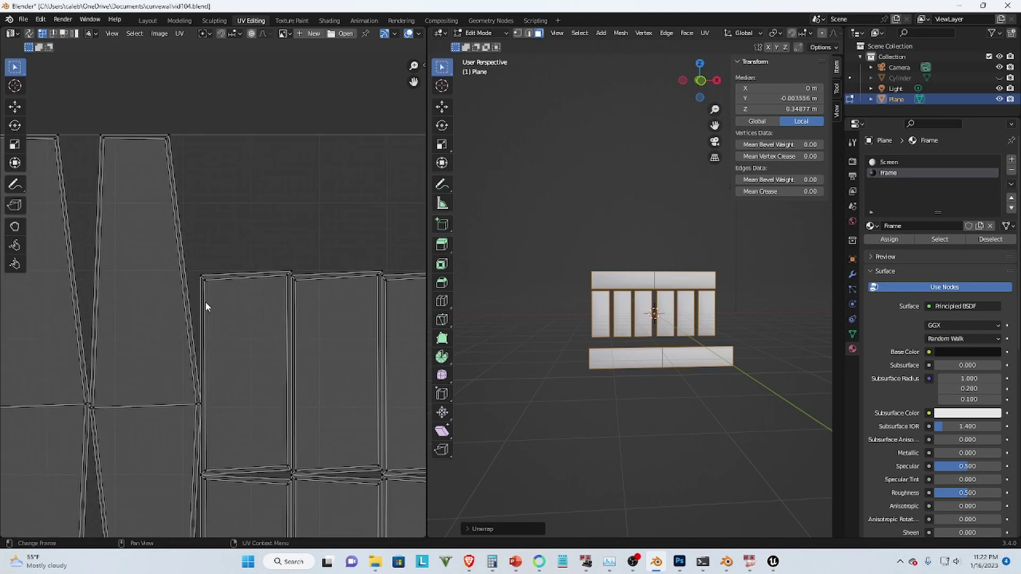
pyautogui.scroll(-4, 197, 397)
pyautogui.moveTo(694, 252); pyautogui.dragTo(655, 313, button='middle')
pyautogui.hotkey('alt', 'a')
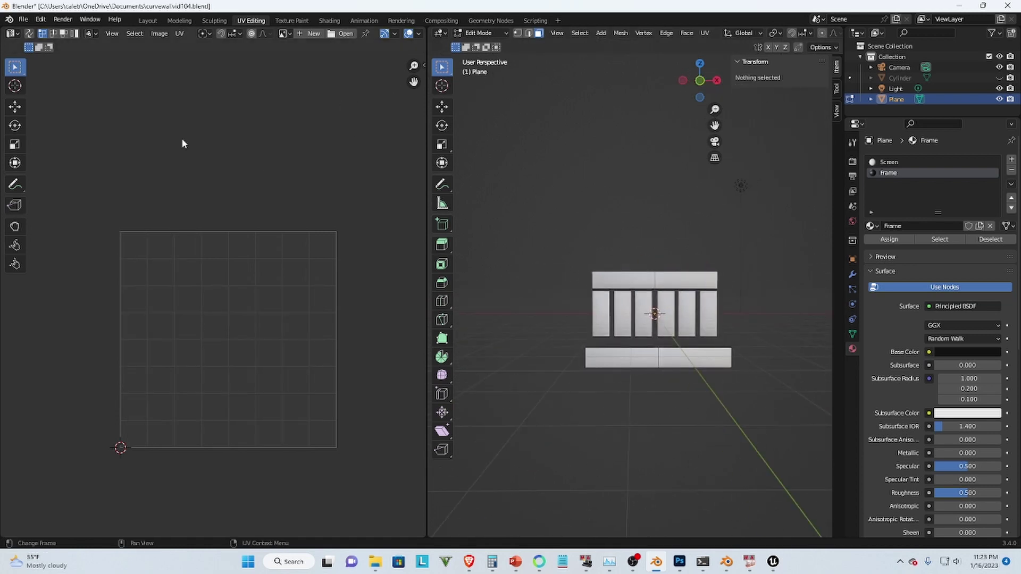
# Step: Export only the selected panel object to the Documents folder as an FBX file named flatwallstack104.fbx
pyautogui.click(24, 19)
pyautogui.moveTo(48, 173)
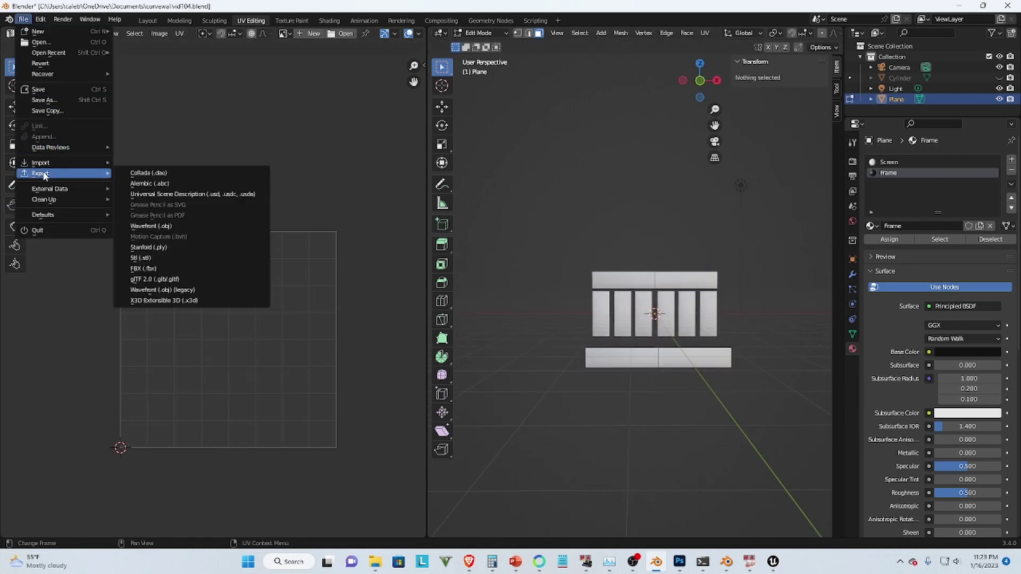
pyautogui.click(161, 270)
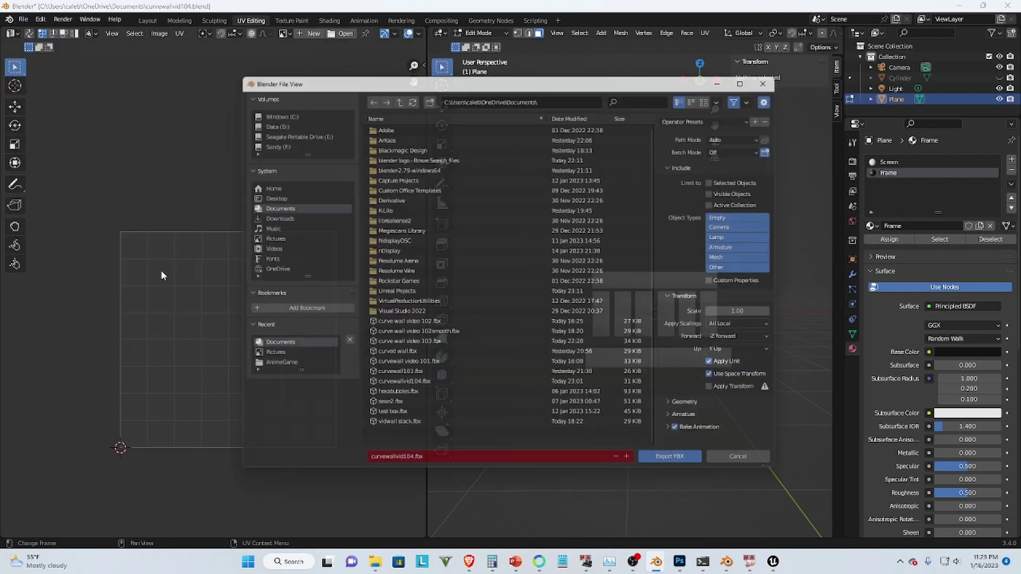
pyautogui.click(429, 468)
pyautogui.press('BackSpace')
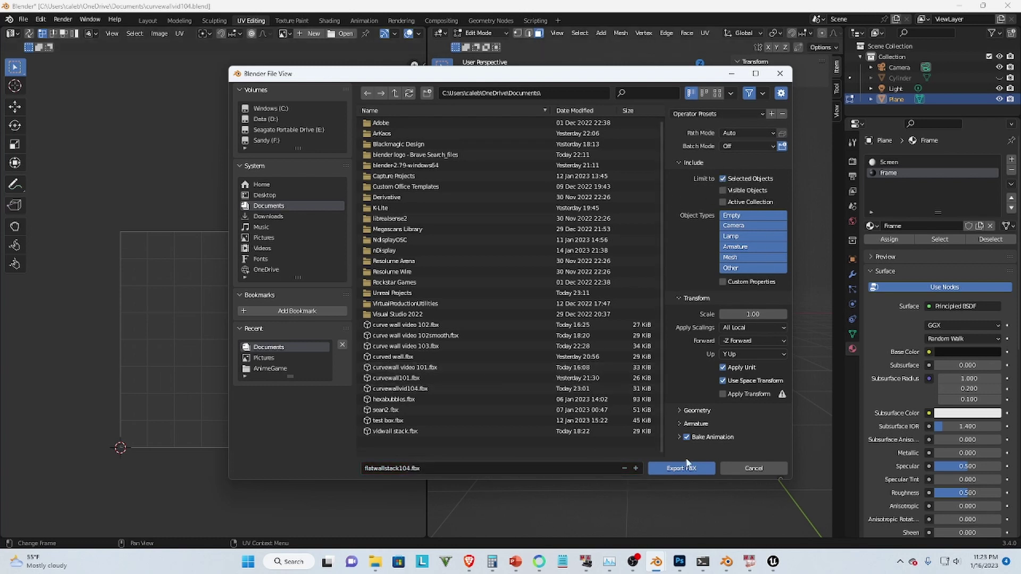
pyautogui.click(681, 469)
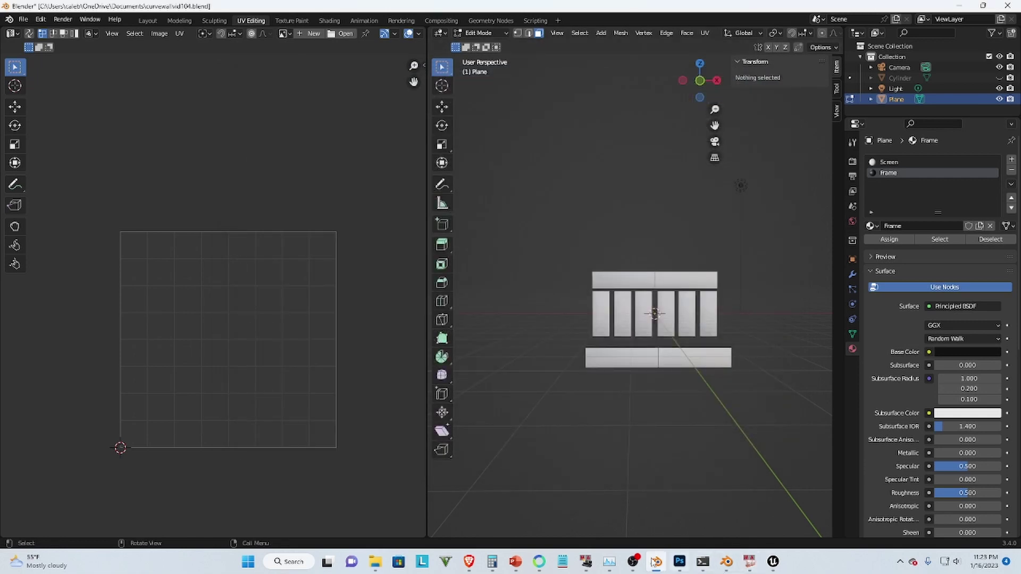
# Step: Switch to the curvewallvid104 project in Unreal Engine and bring up the Documents folder in File Explorer beside the Content Browser
pyautogui.moveTo(774, 562)
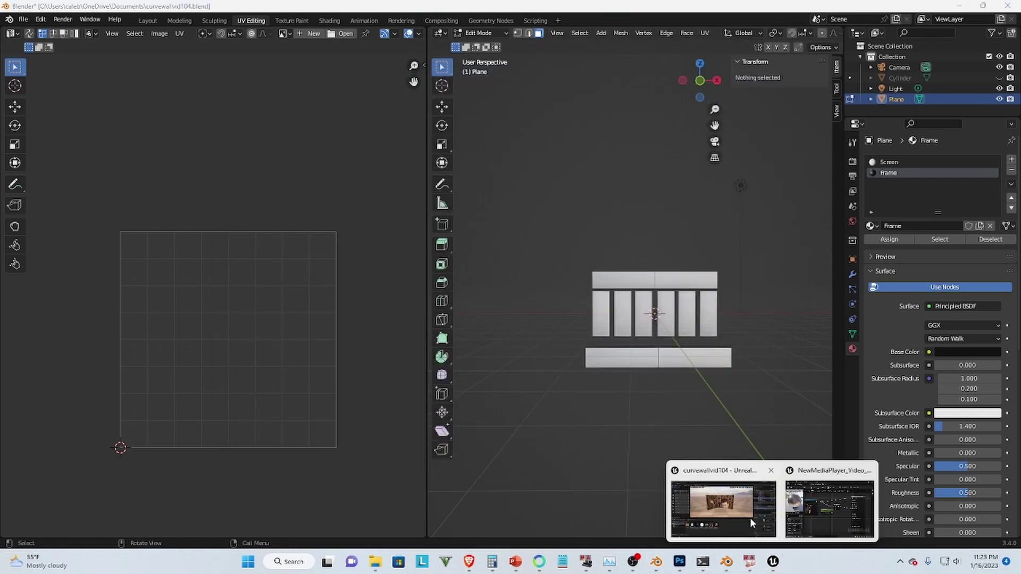
pyautogui.click(767, 528)
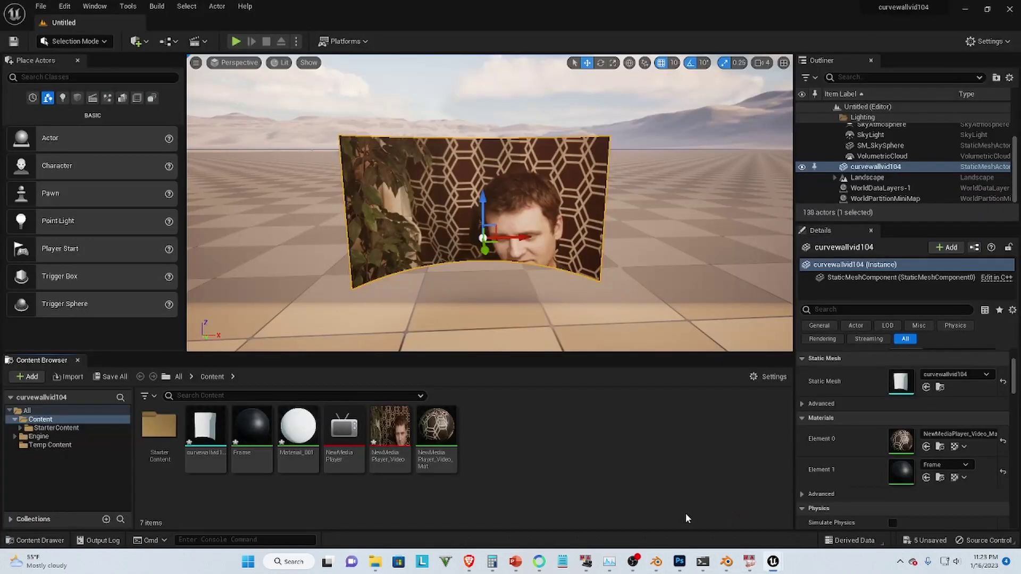
pyautogui.click(376, 562)
pyautogui.moveTo(601, 133); pyautogui.dragTo(741, 146)
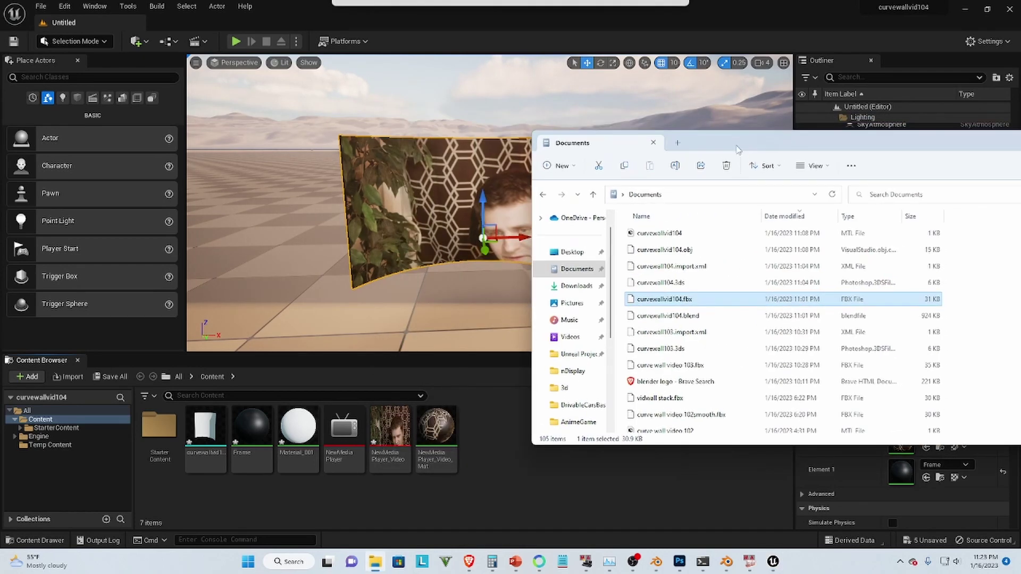
pyautogui.click(566, 270)
# Step: Import flatwallstack104.fbx from Documents into the project's Content folder as a static mesh and close the message log
pyautogui.moveTo(664, 236); pyautogui.dragTo(503, 433)
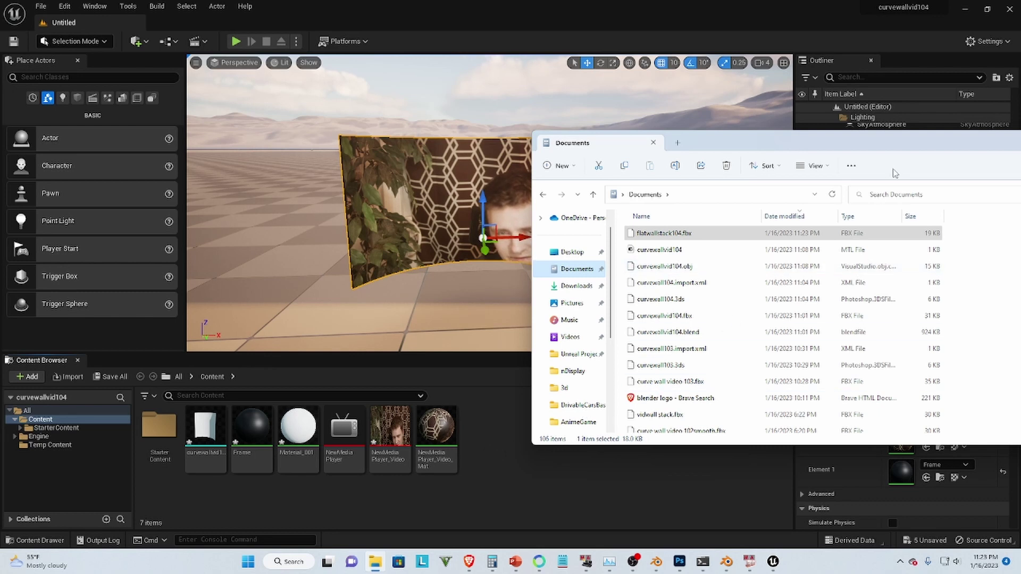
pyautogui.moveTo(674, 238); pyautogui.dragTo(508, 436)
pyautogui.moveTo(495, 479); pyautogui.dragTo(500, 479)
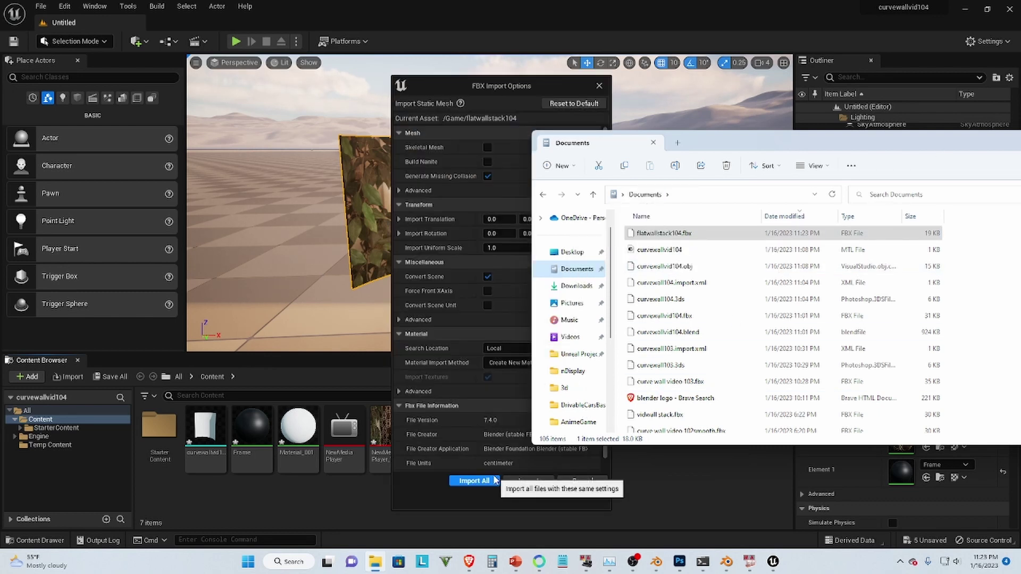
pyautogui.click(522, 478)
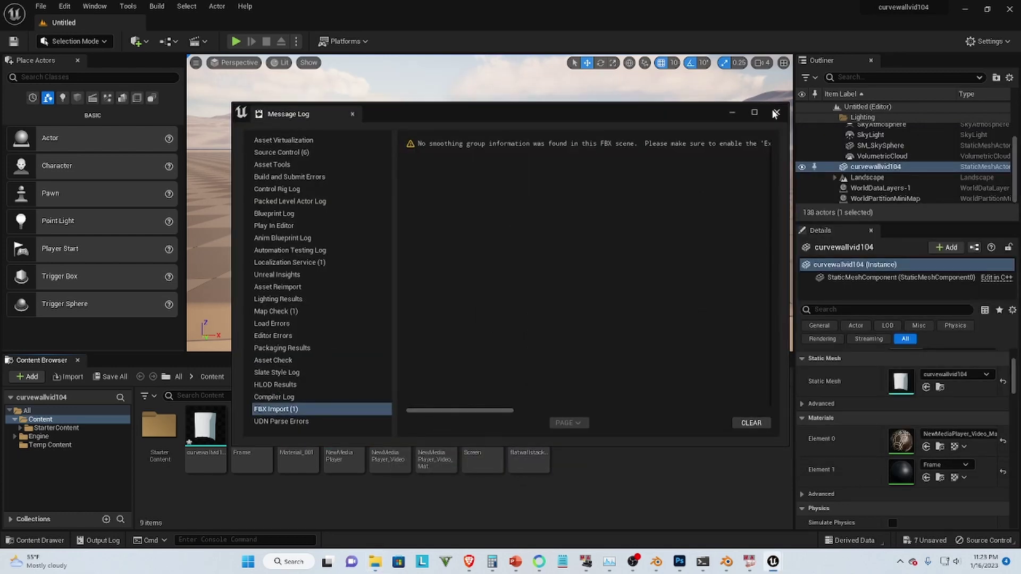
pyautogui.click(777, 112)
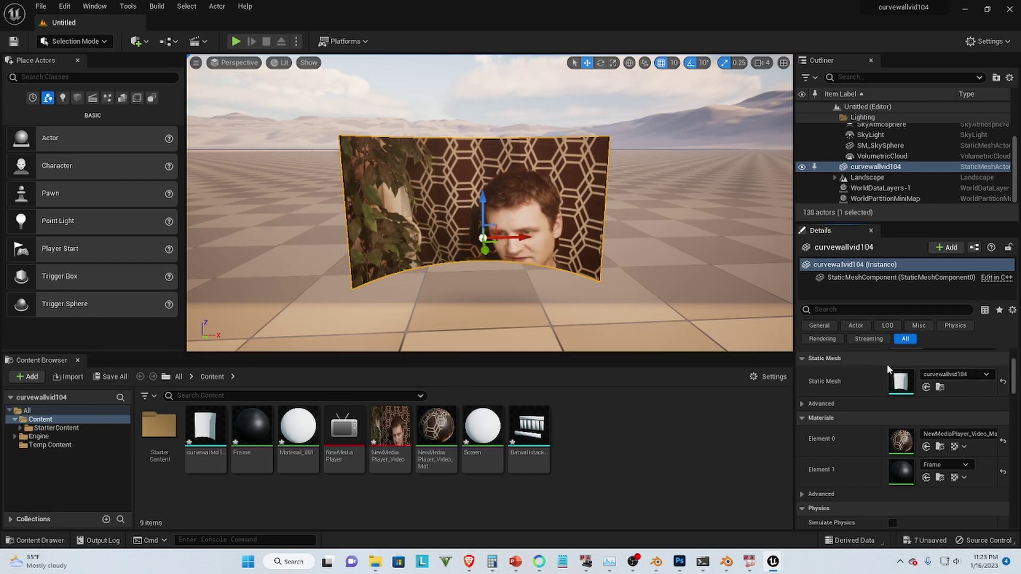
# Step: Replace the curvewallvid104 actor's static mesh with flatwallstack104 and raise the actor to a Z location of about 90
pyautogui.click(848, 278)
pyautogui.click(853, 265)
pyautogui.moveTo(529, 431); pyautogui.dragTo(901, 385)
pyautogui.scroll(-3, 477, 171)
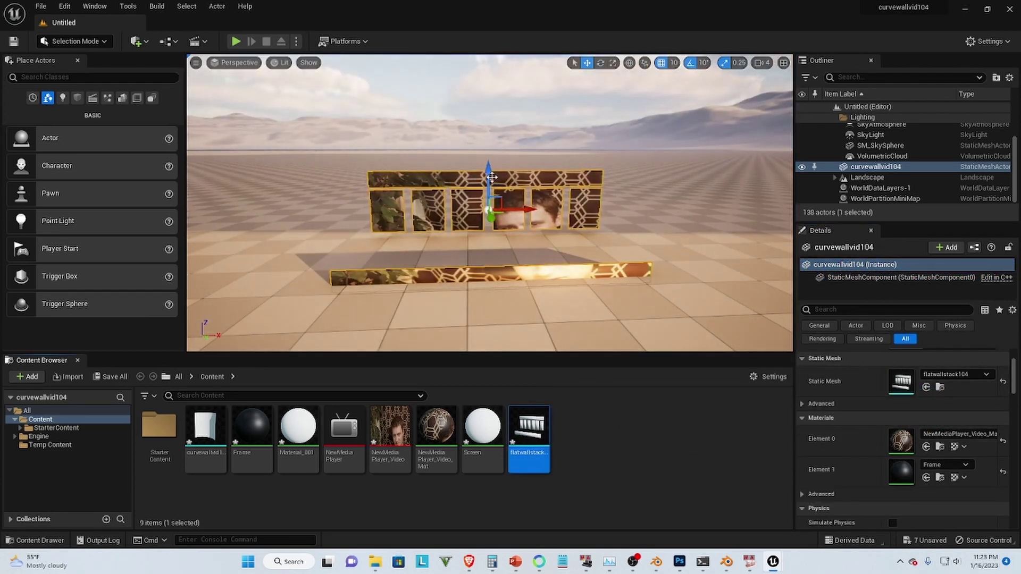
pyautogui.moveTo(488, 175); pyautogui.dragTo(489, 170)
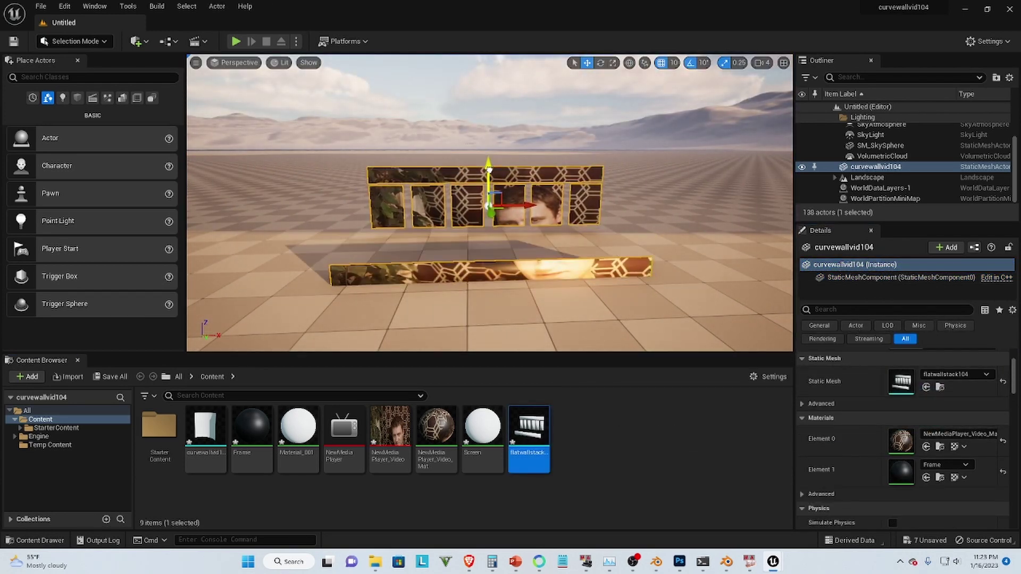
# Step: Set the wall actor's Z scale to 1.0 and raise it to a Z location of about 190, clear of the floor
pyautogui.scroll(2, 729, 287)
pyautogui.moveTo(729, 287); pyautogui.dragTo(766, 287, button='middle')
pyautogui.scroll(3, 933, 366)
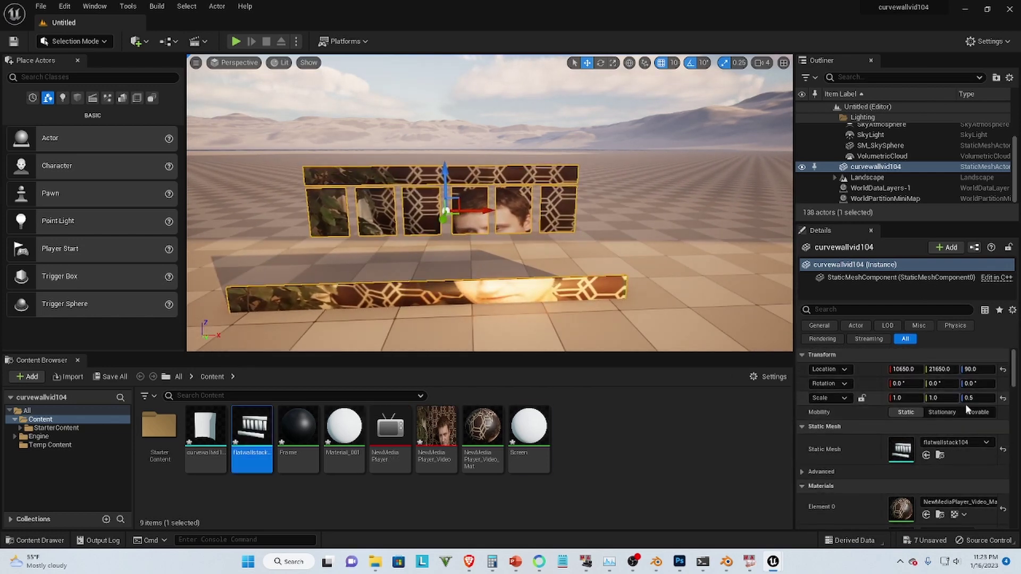
pyautogui.press('Return')
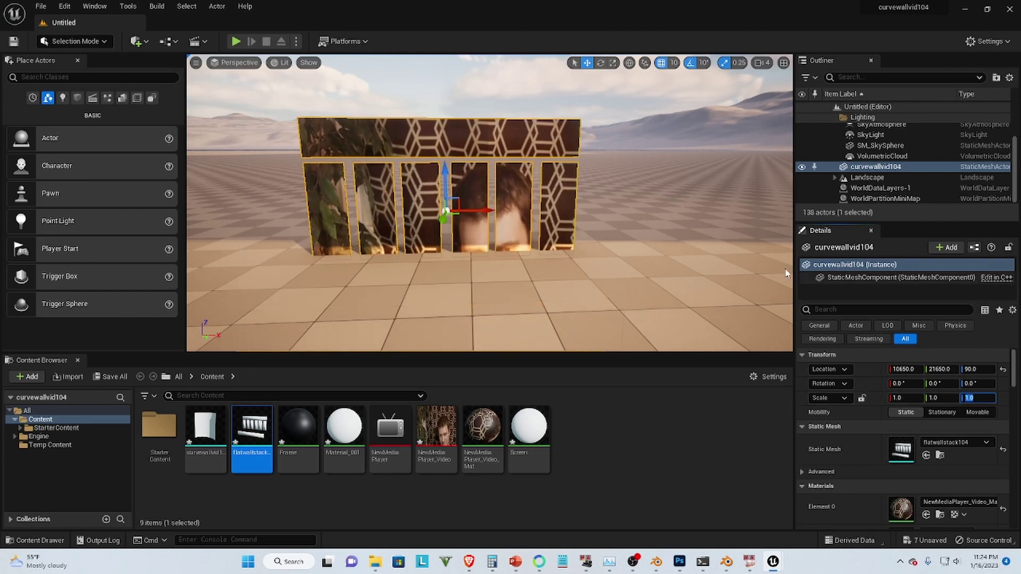
pyautogui.moveTo(441, 170); pyautogui.dragTo(438, 126)
pyautogui.scroll(-4, 561, 212)
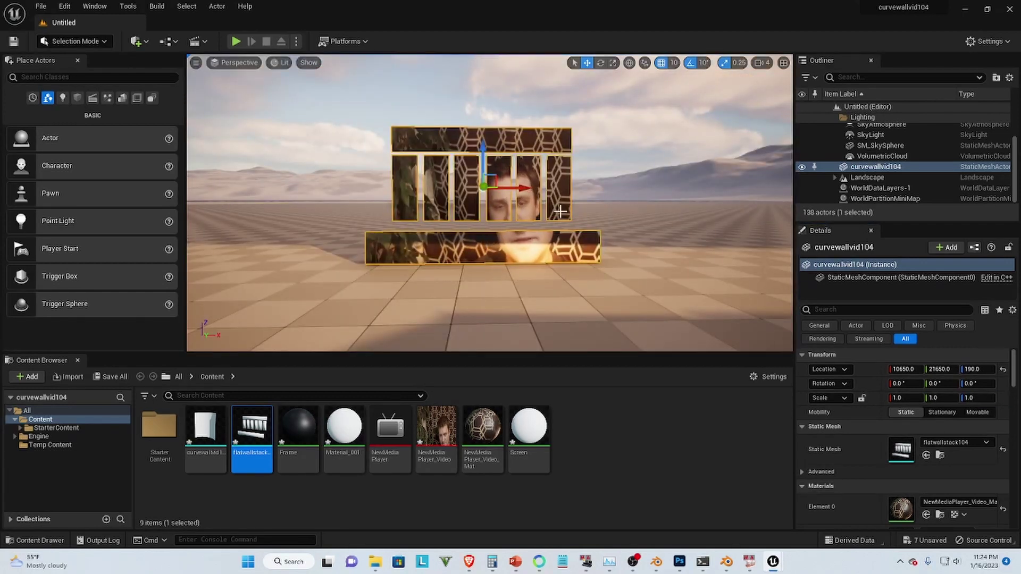